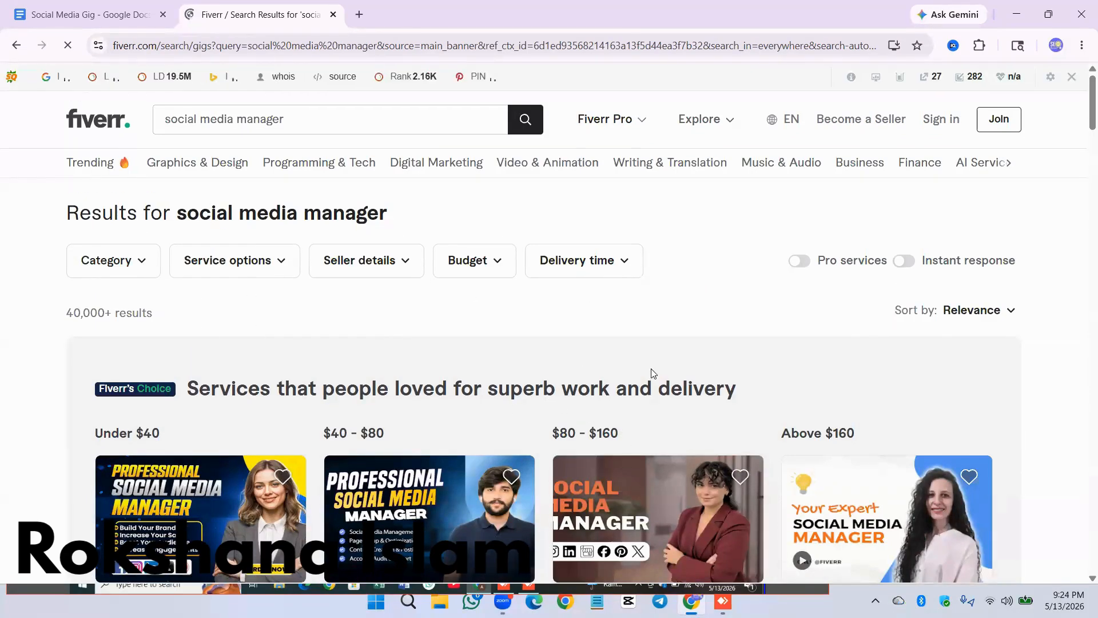
- Dismiss the Hourly rates notice and turn on Instant response, narrowing results to 296
scroll(666, 343, down, 2)
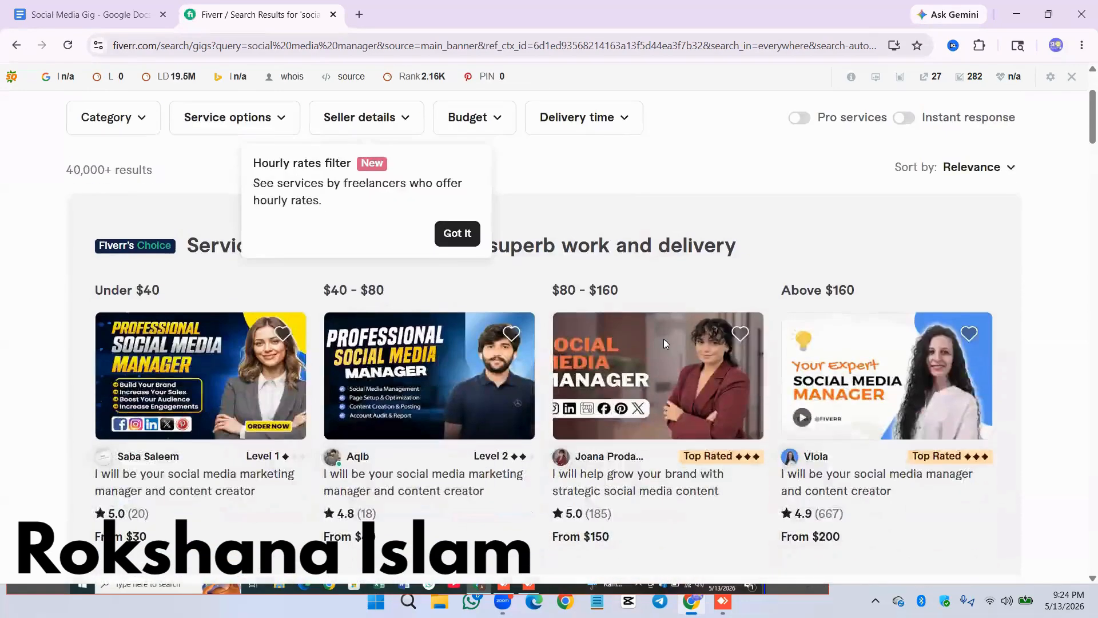
click(461, 234)
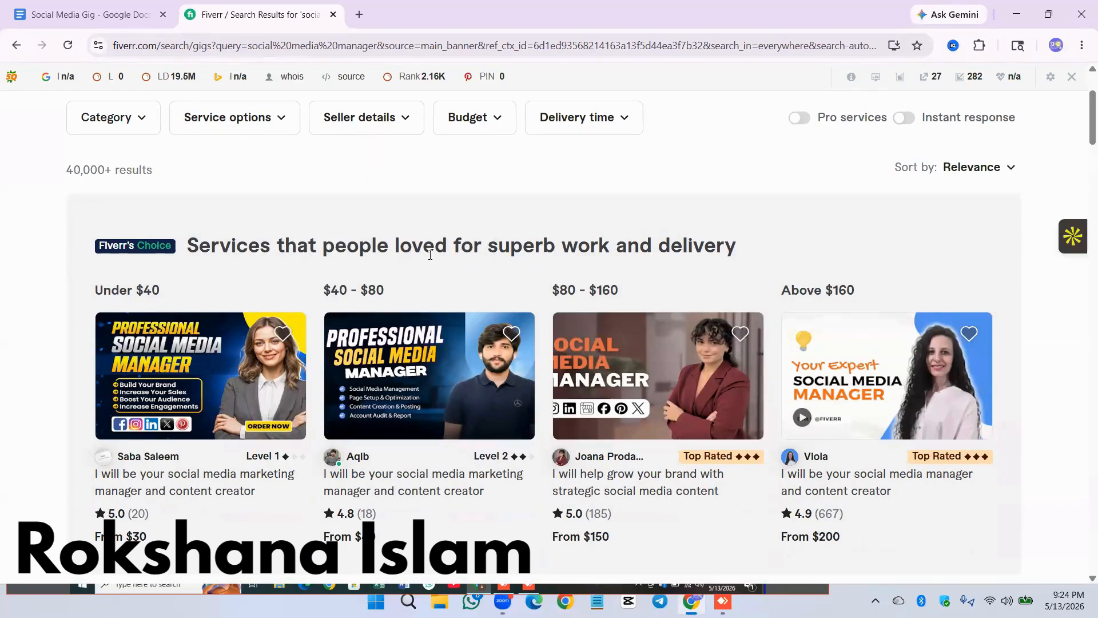
scroll(309, 183, up, 1)
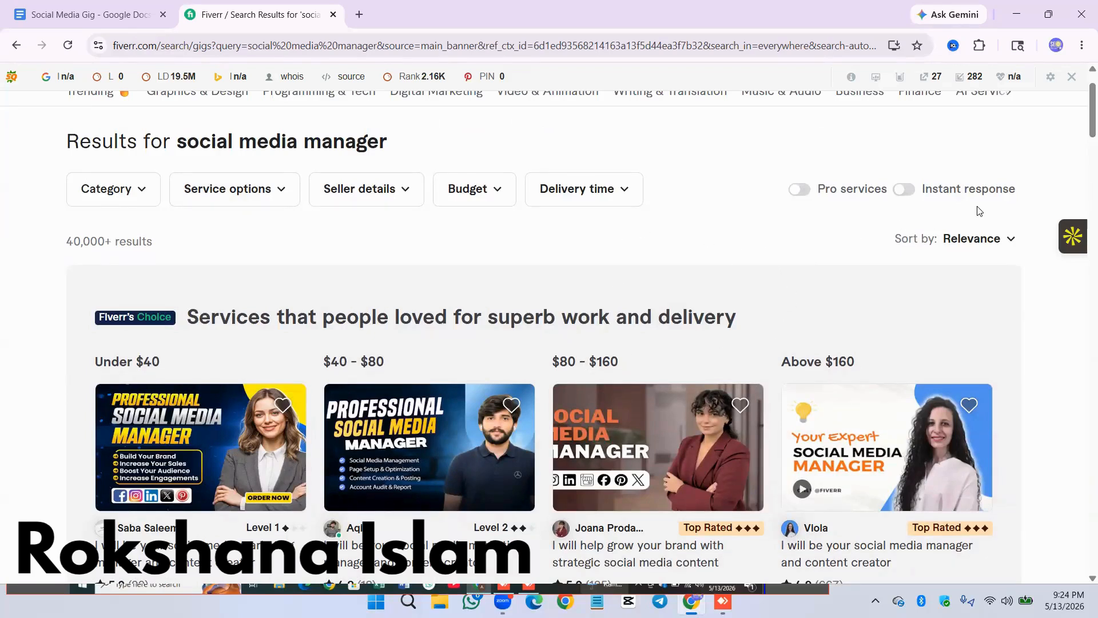
click(910, 194)
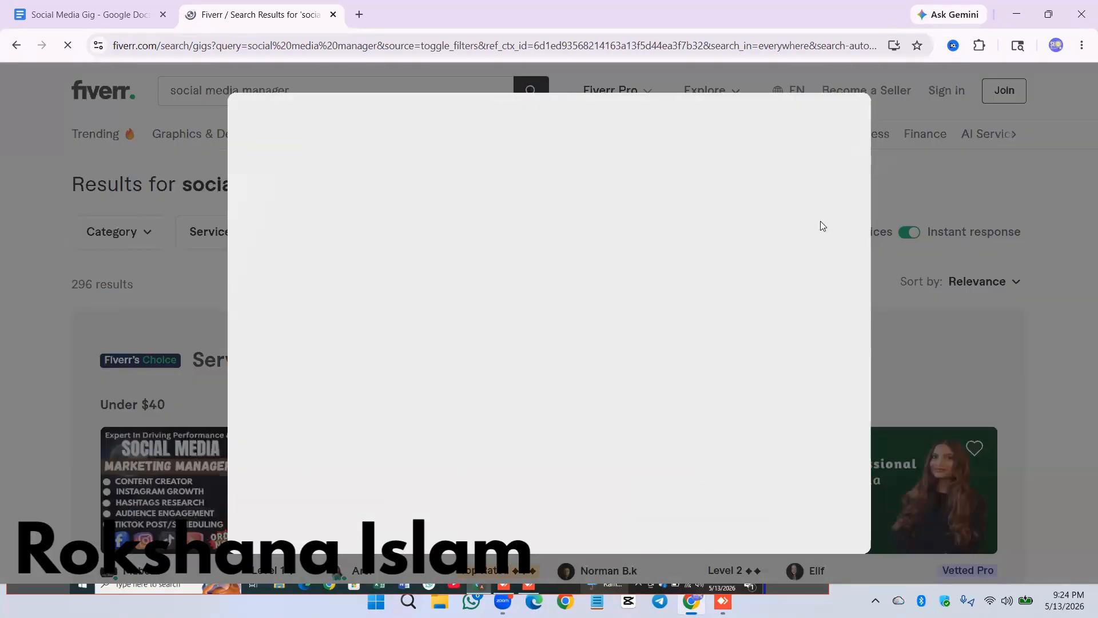
- Close the blank overlay and limit the results to vetted Pro services
click(881, 110)
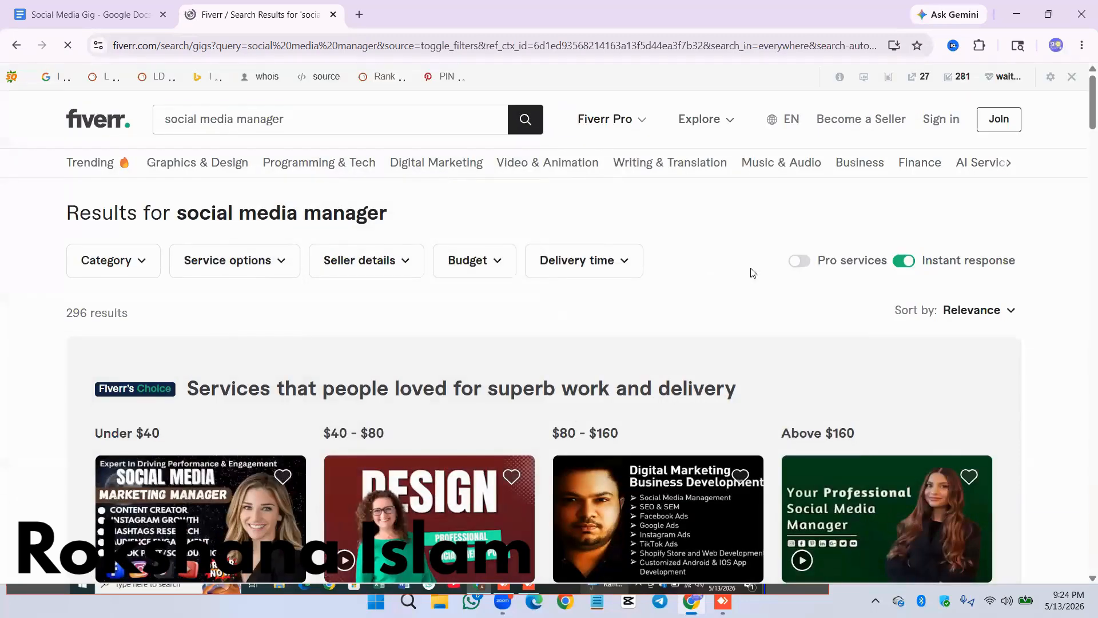
click(798, 264)
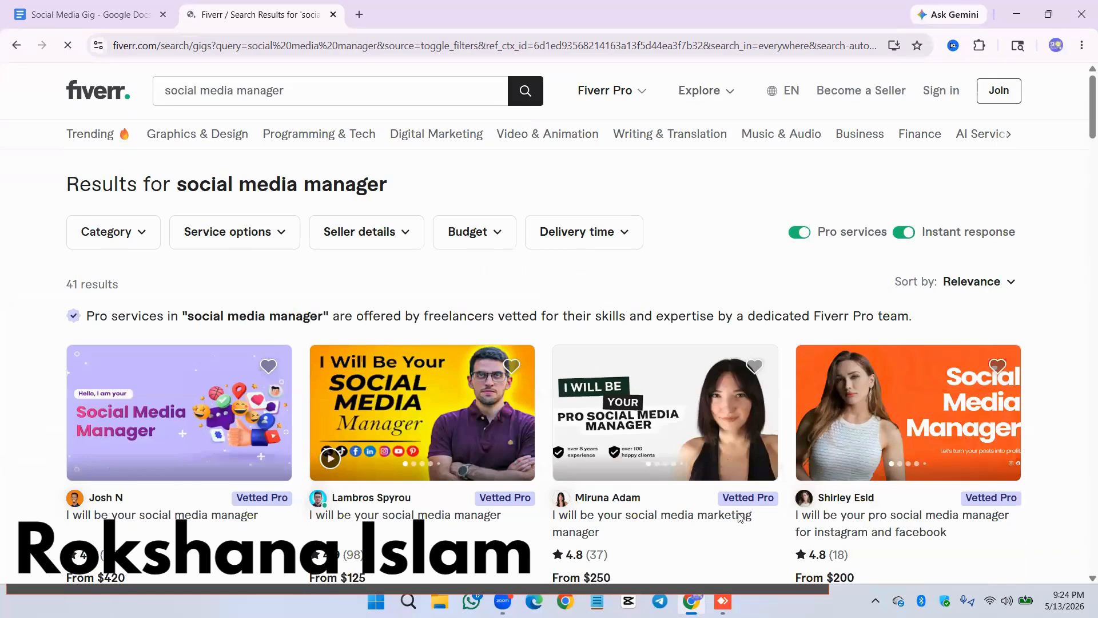
scroll(552, 417, down, 3)
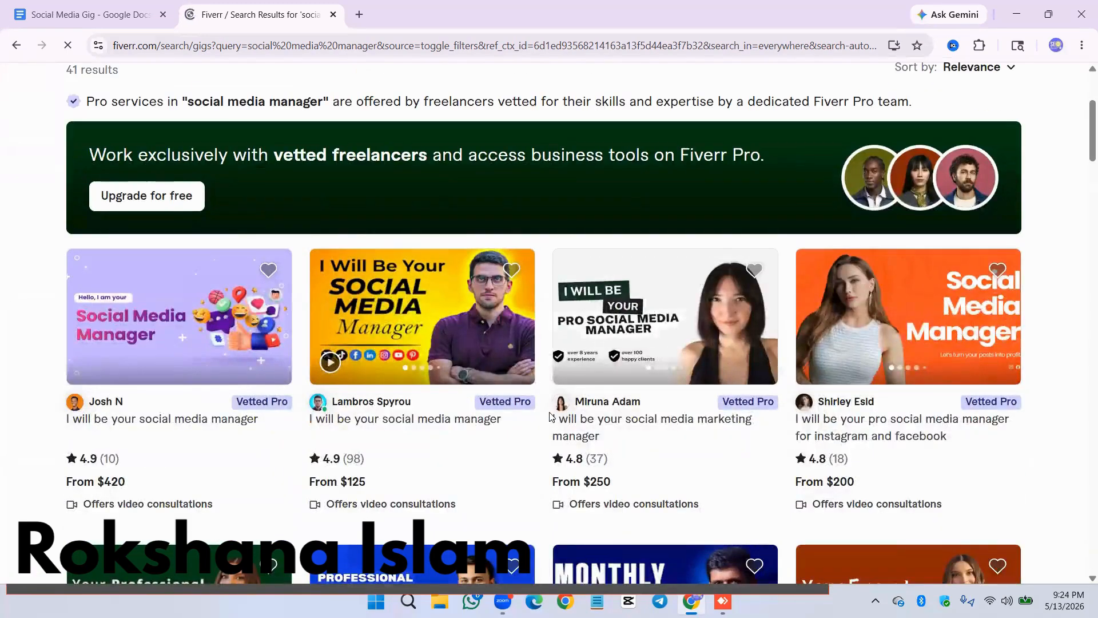
scroll(430, 425, up, 4)
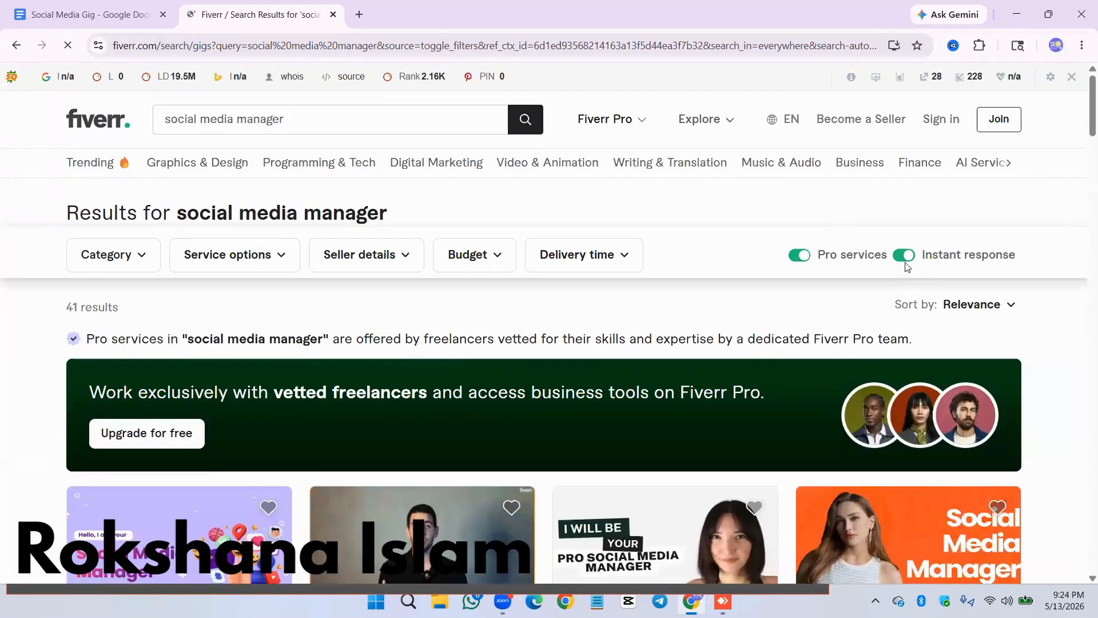
scroll(312, 366, down, 1)
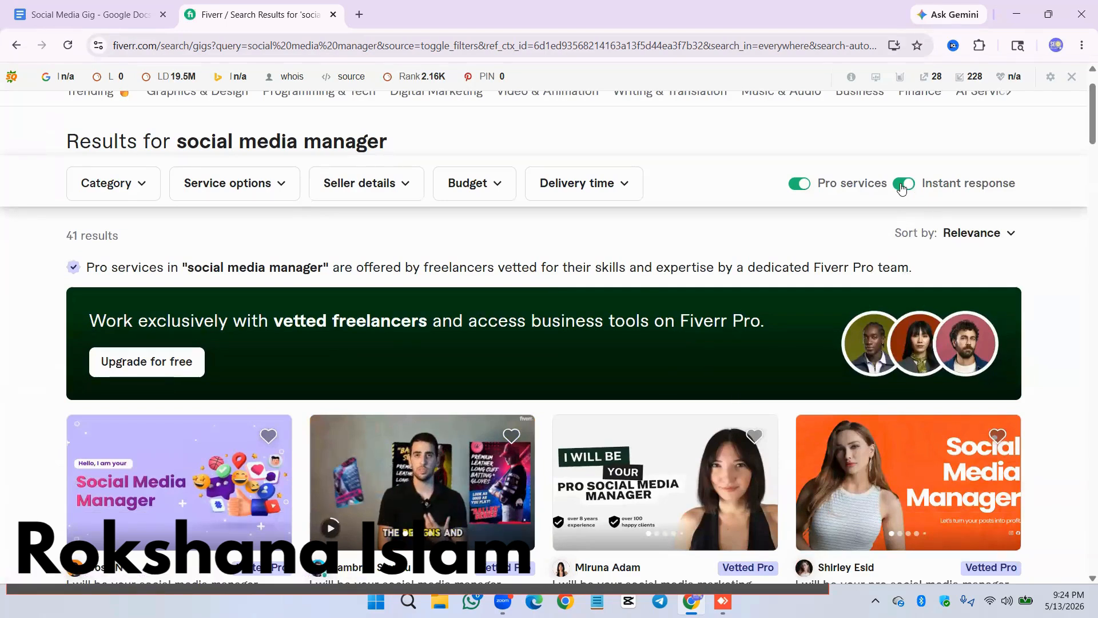
- Turn off Instant response, leaving 184 Pro results, and bring up a gig's link options
mouse_move(902, 188)
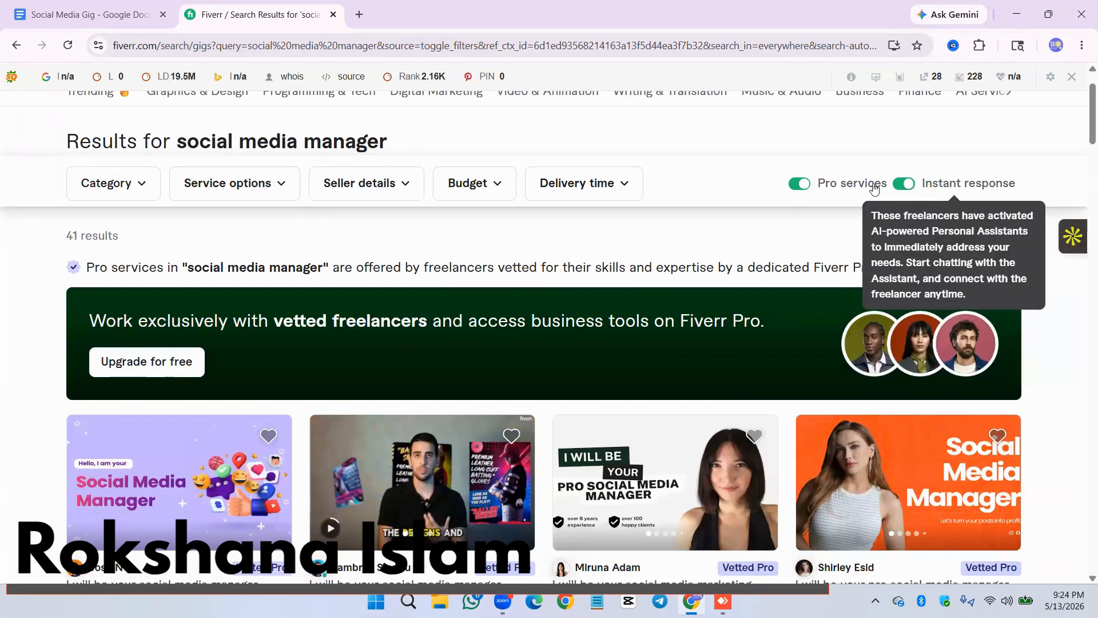
click(902, 184)
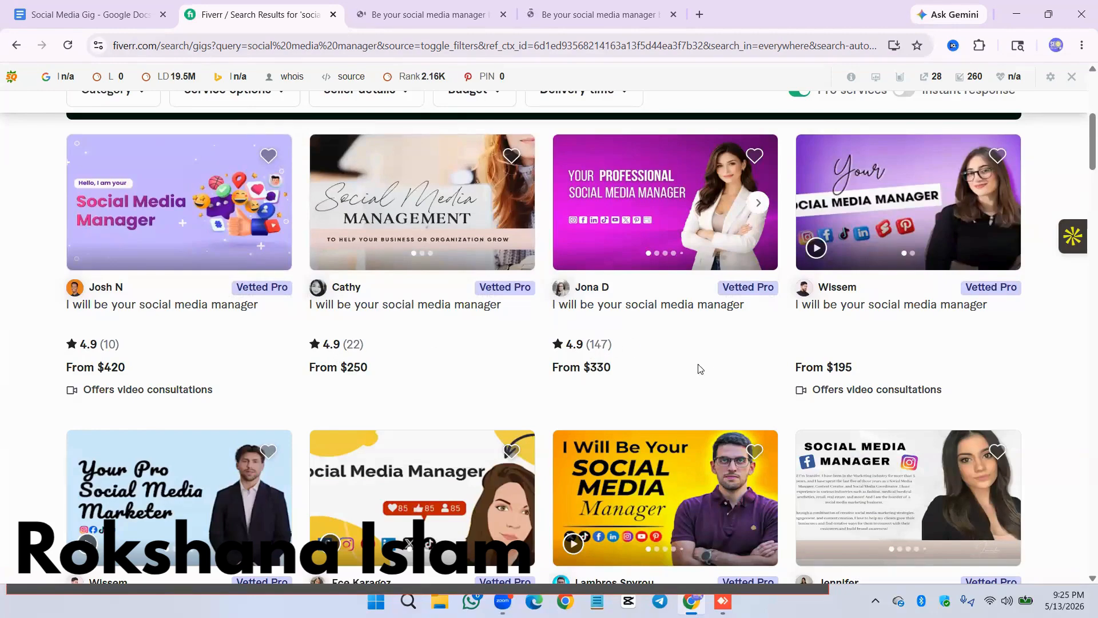
scroll(476, 356, down, 2)
scroll(683, 359, up, 1)
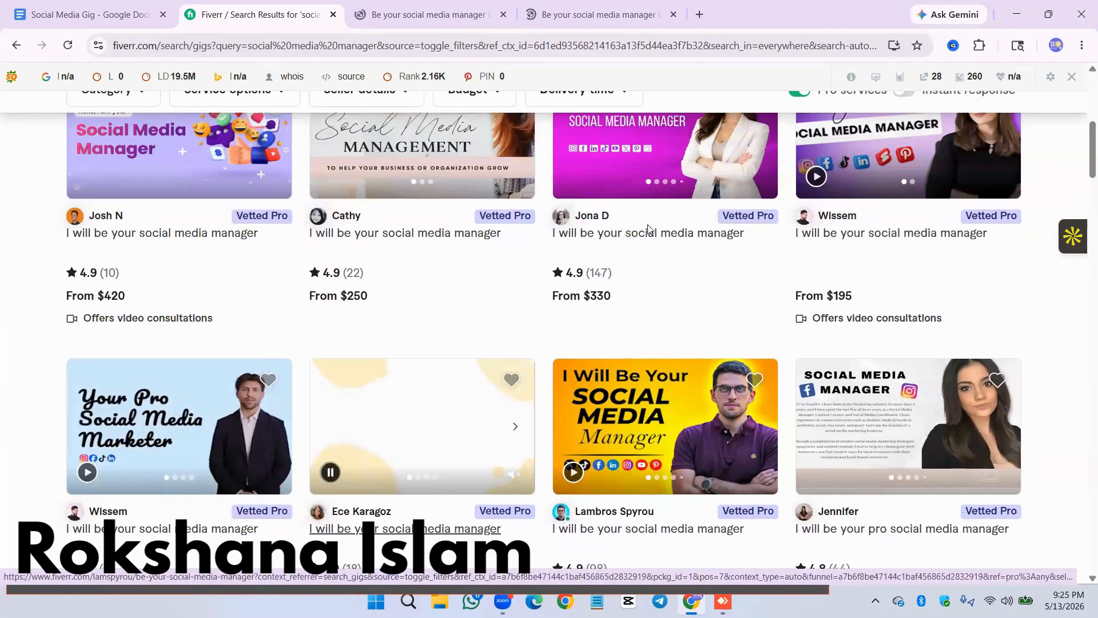
right_click(618, 259)
- Open the third gig in a new tab and view the first vetted gig's page
right_click(617, 236)
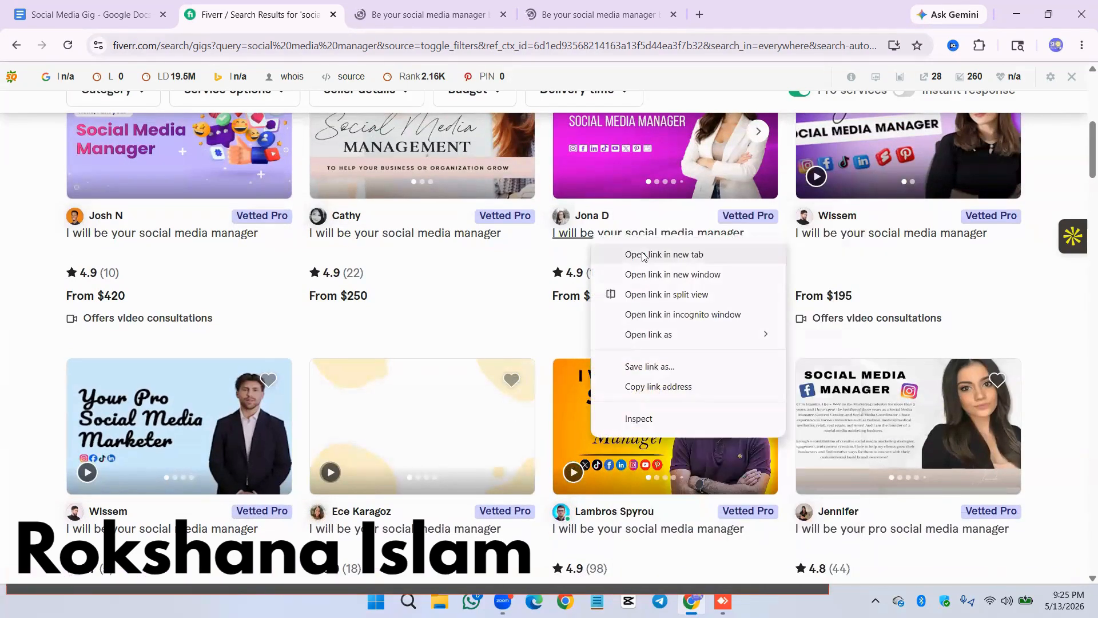
click(657, 253)
click(153, 208)
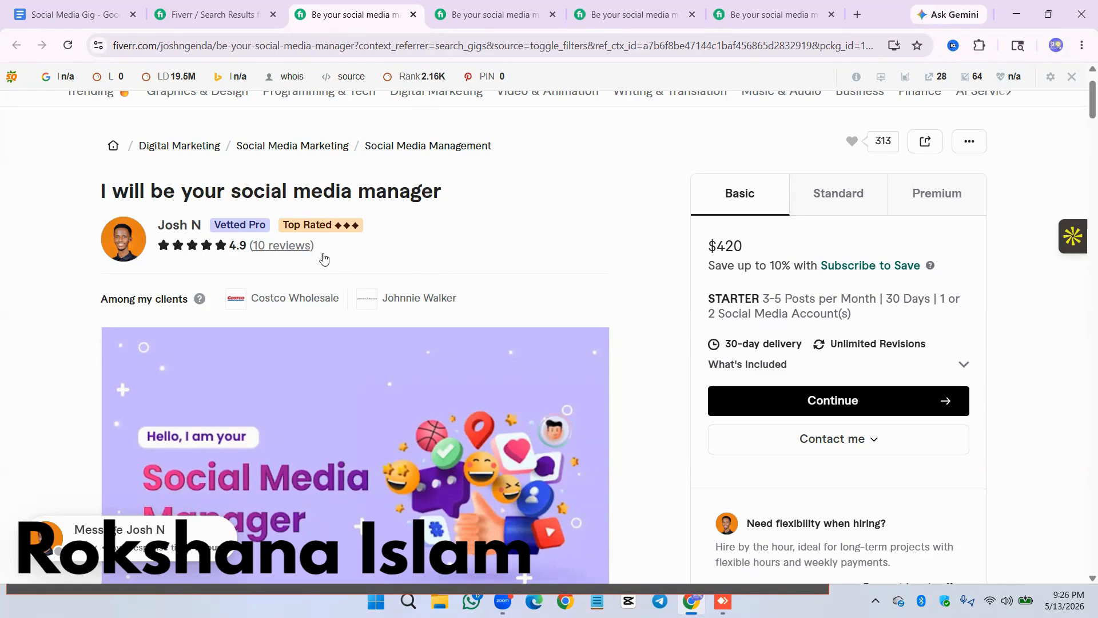
- Read through the gig's description, platforms, tools and industries
scroll(392, 258, down, 1)
scroll(393, 260, up, 3)
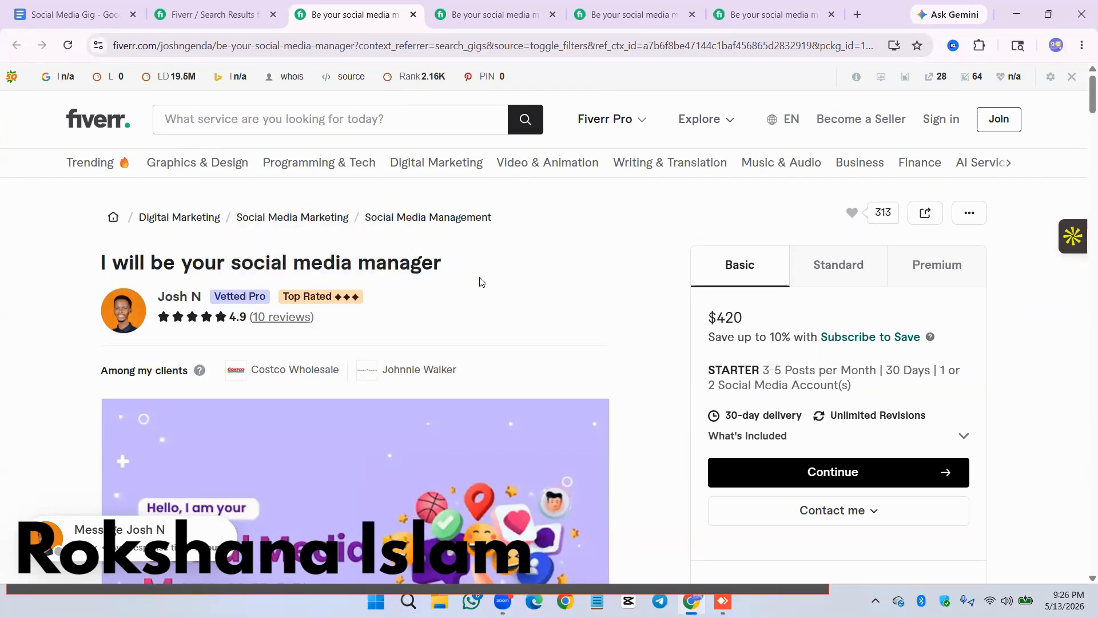
scroll(519, 343, down, 2)
scroll(543, 452, down, 2)
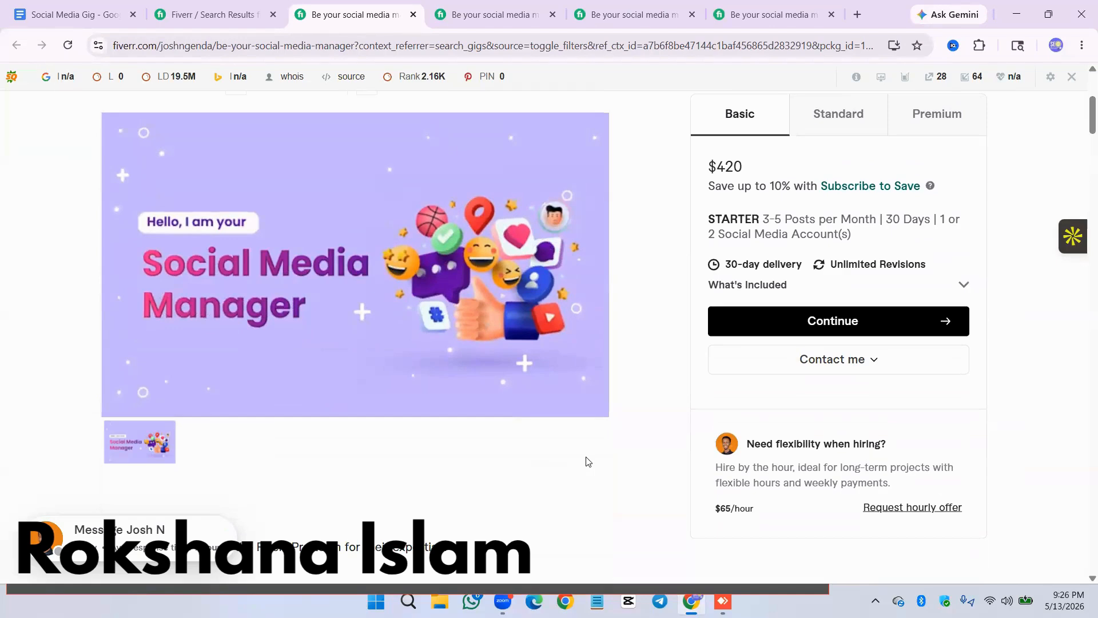
scroll(587, 460, down, 3)
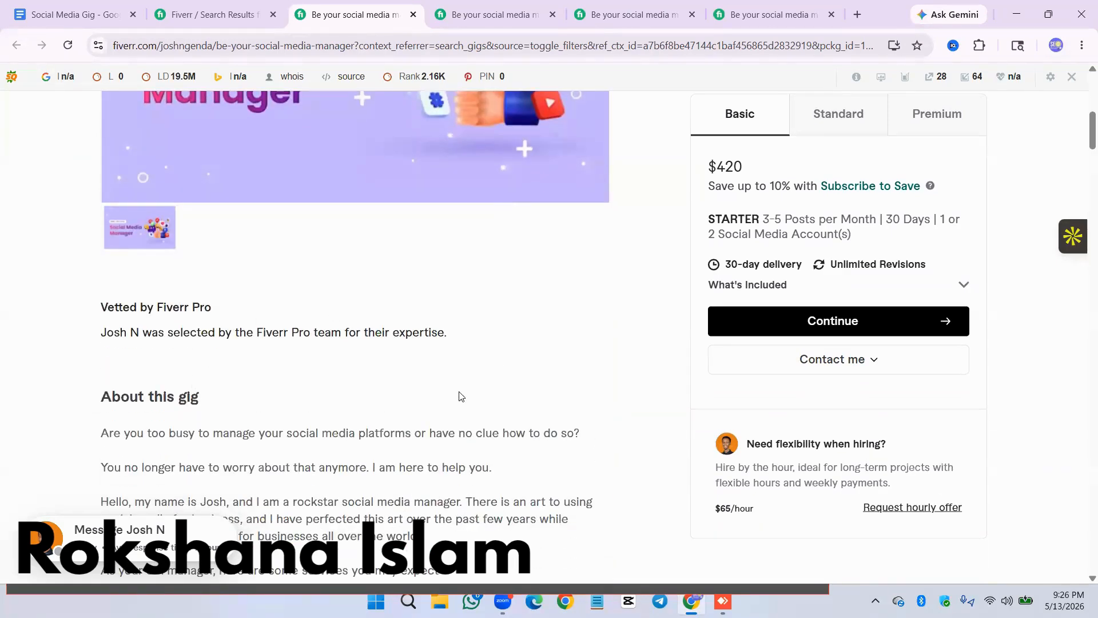
scroll(461, 396, down, 3)
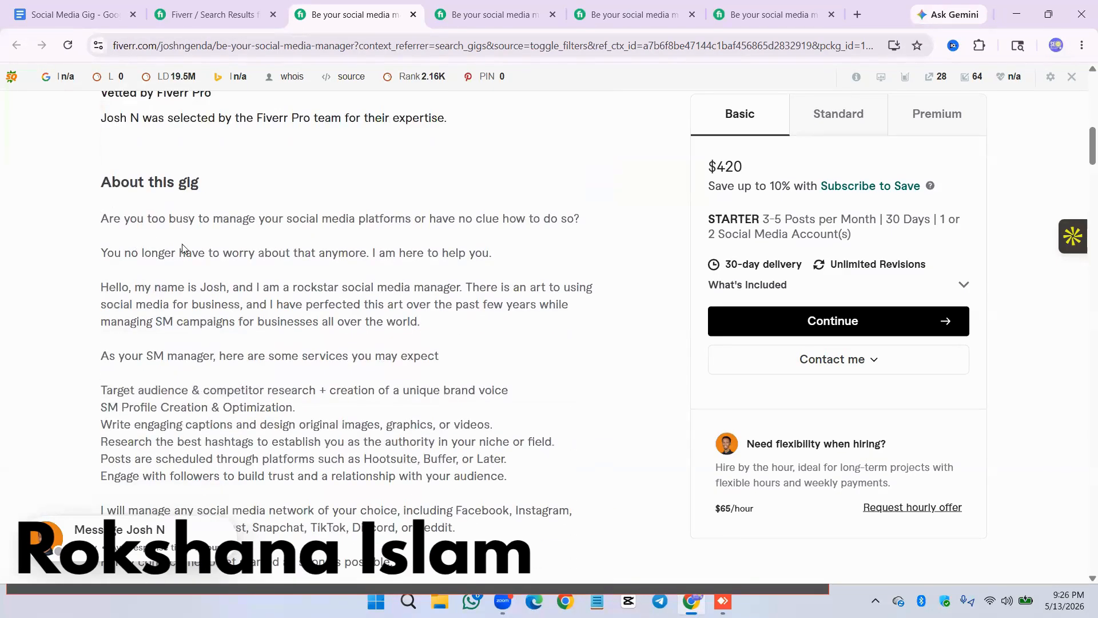
scroll(404, 392, down, 3)
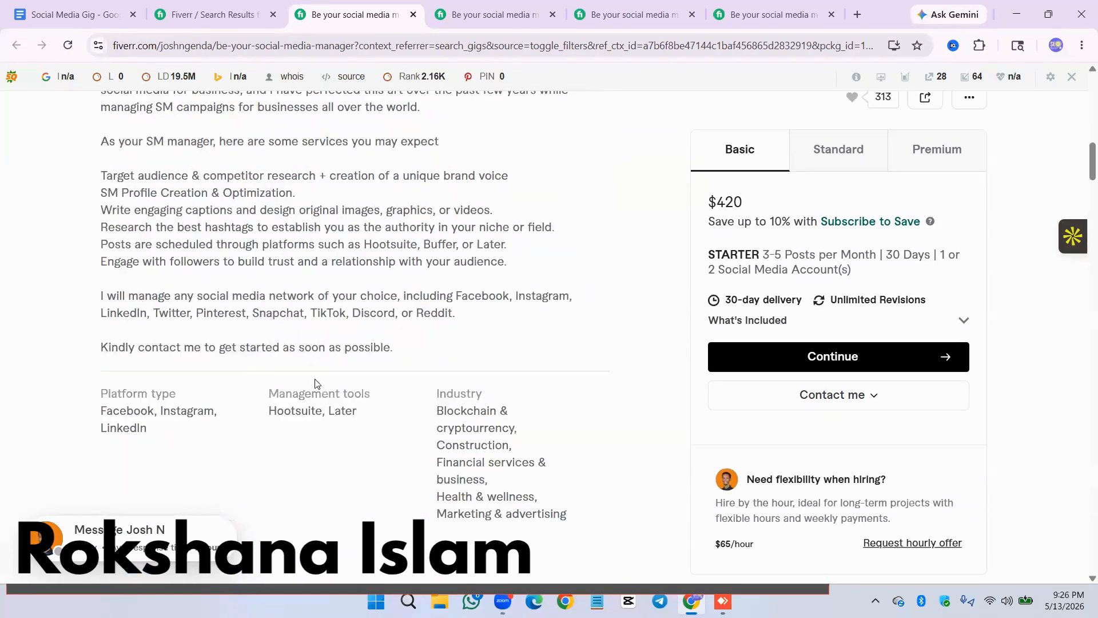
scroll(425, 419, down, 2)
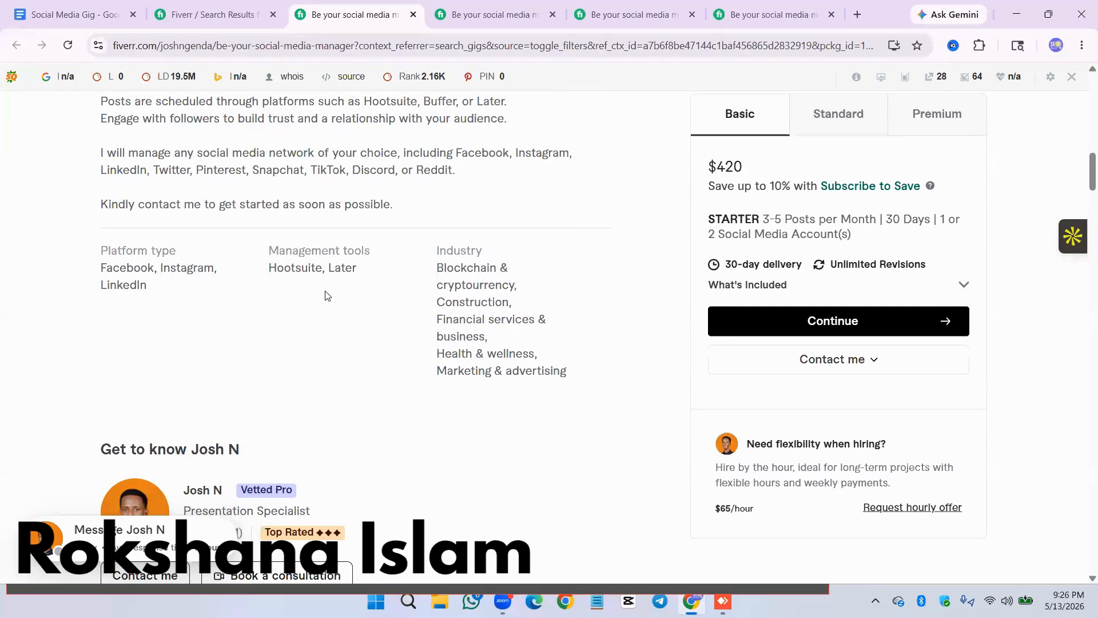
scroll(325, 295, down, 2)
scroll(280, 304, down, 2)
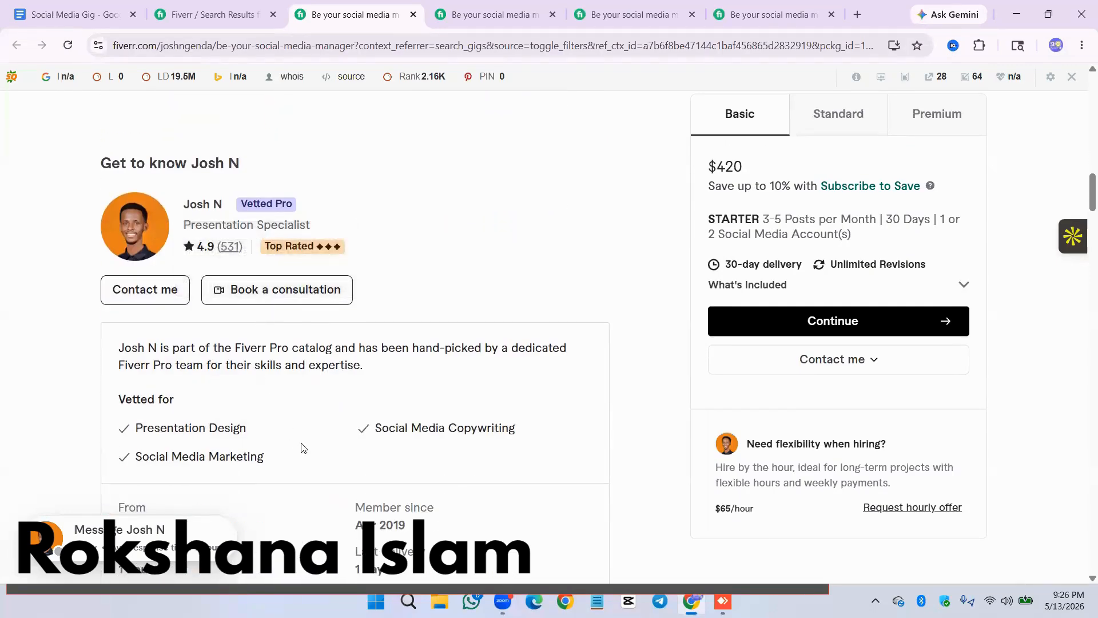
scroll(355, 434, down, 3)
scroll(577, 412, down, 3)
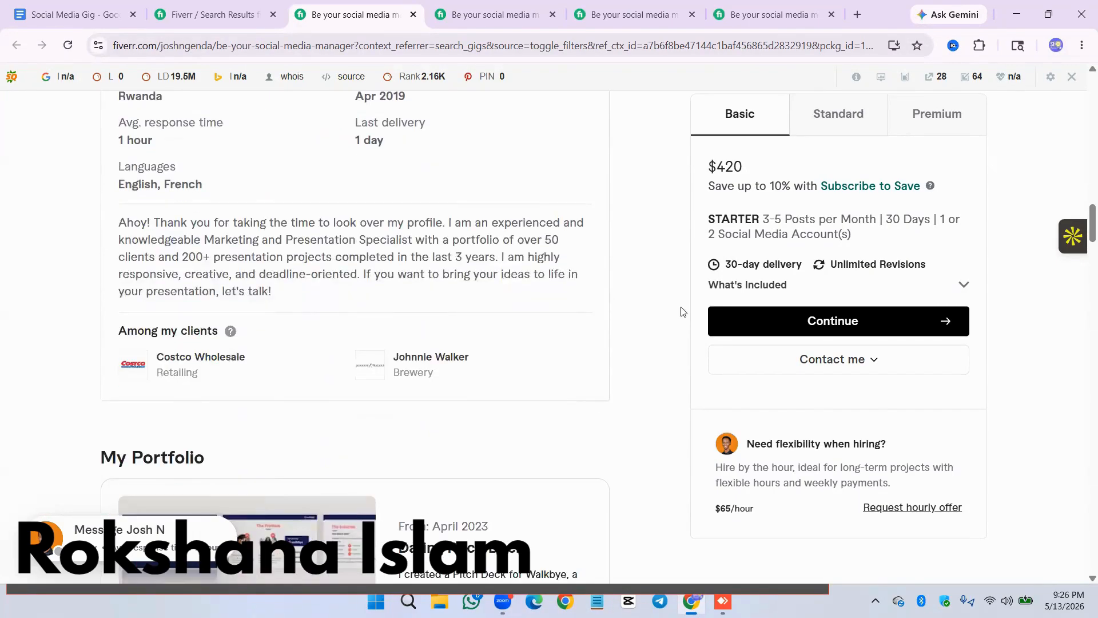
scroll(515, 374, up, 15)
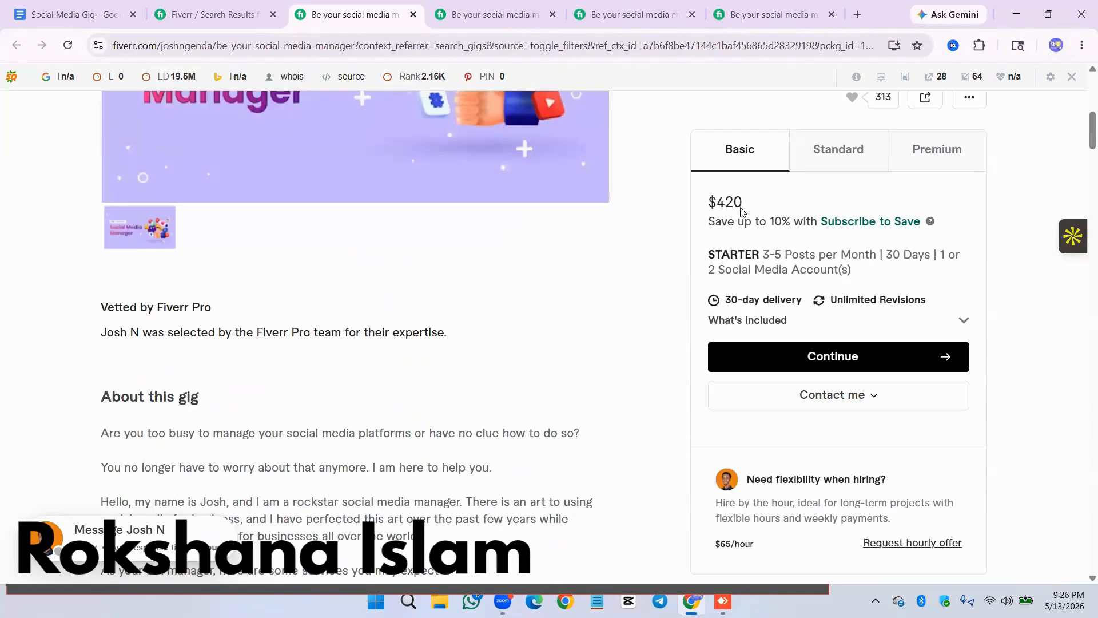
scroll(650, 350, up, 3)
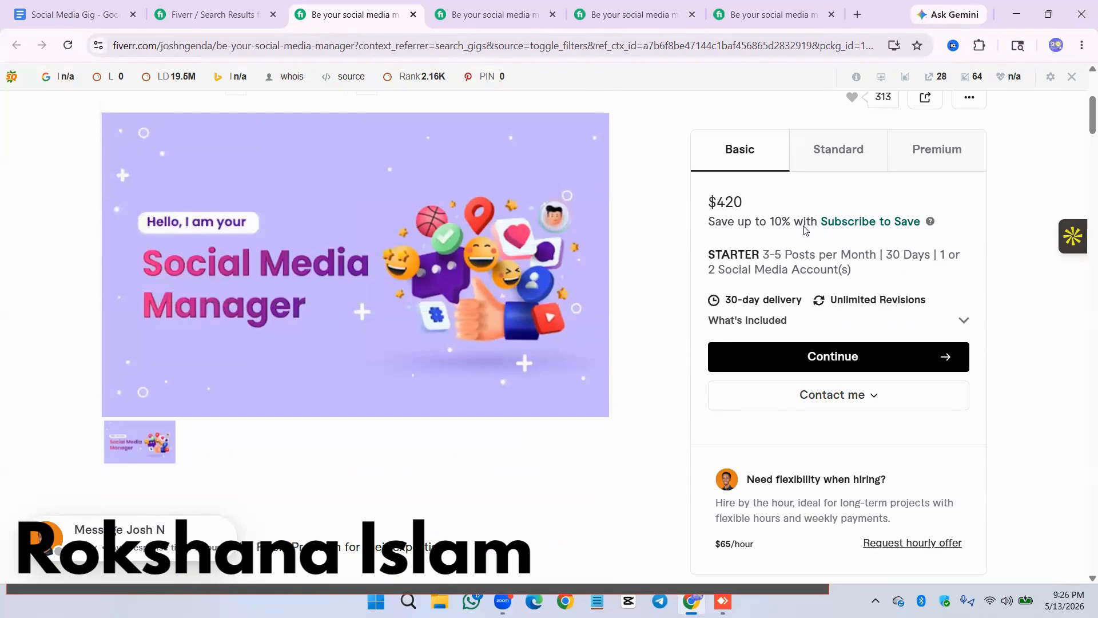
- Compare the gig's $420, $840 and $1,200 packages, then move to the next gig tab
click(833, 163)
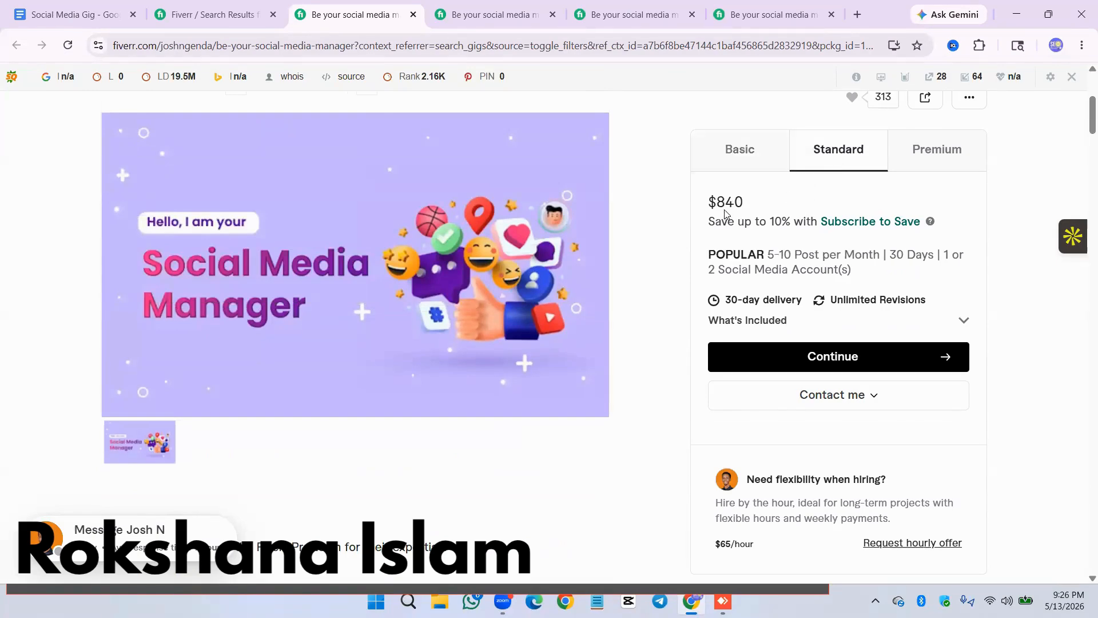
click(928, 156)
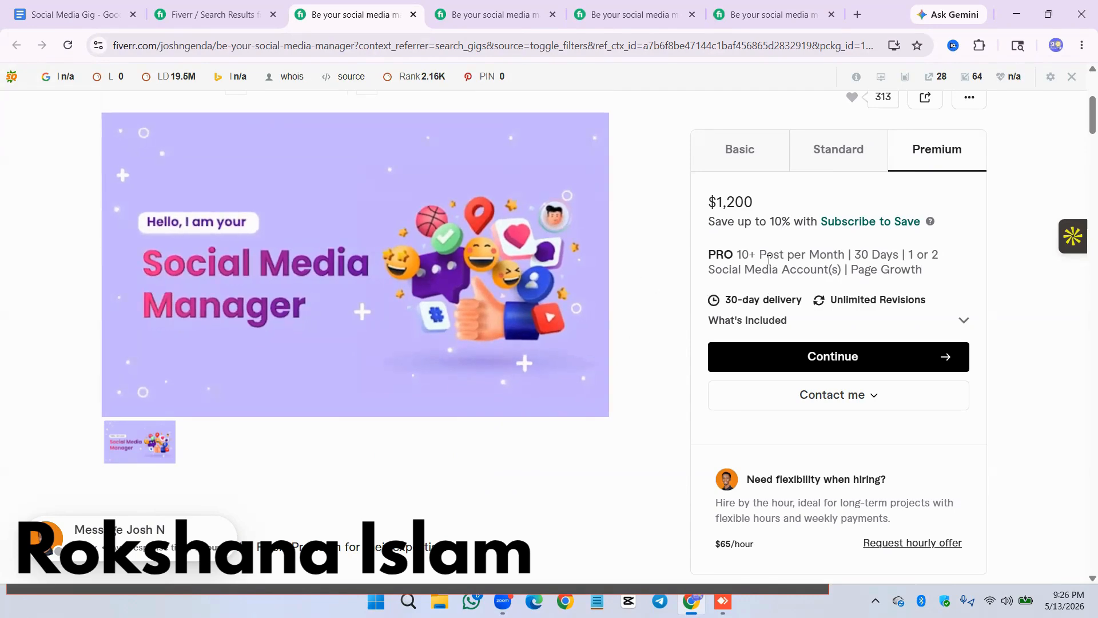
scroll(772, 282, up, 3)
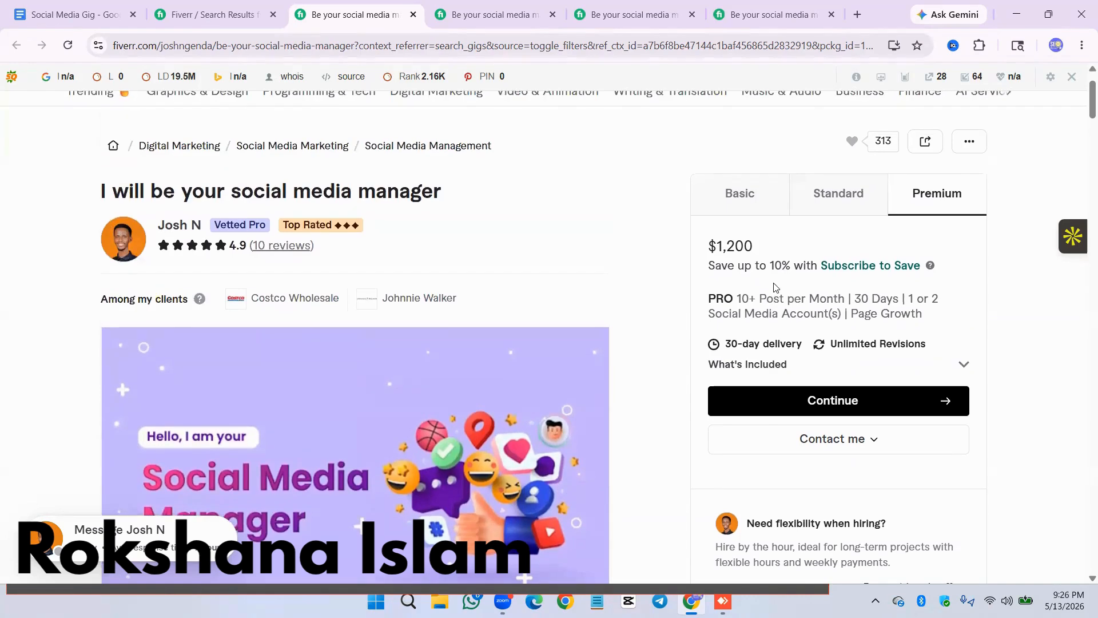
click(756, 207)
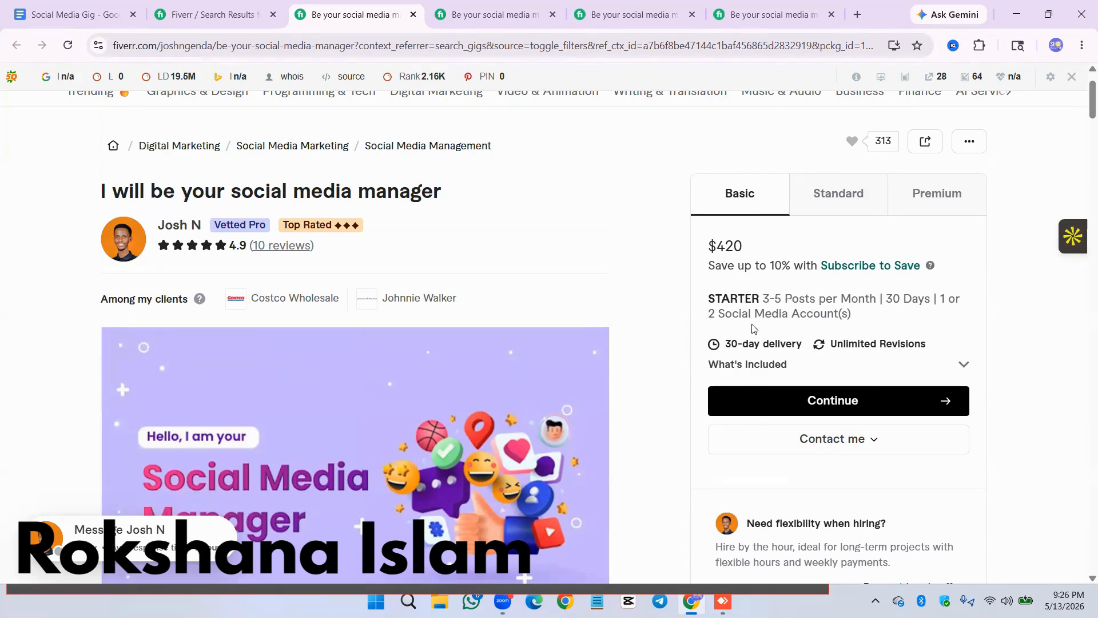
scroll(650, 297, up, 2)
key(ctrl+Tab)
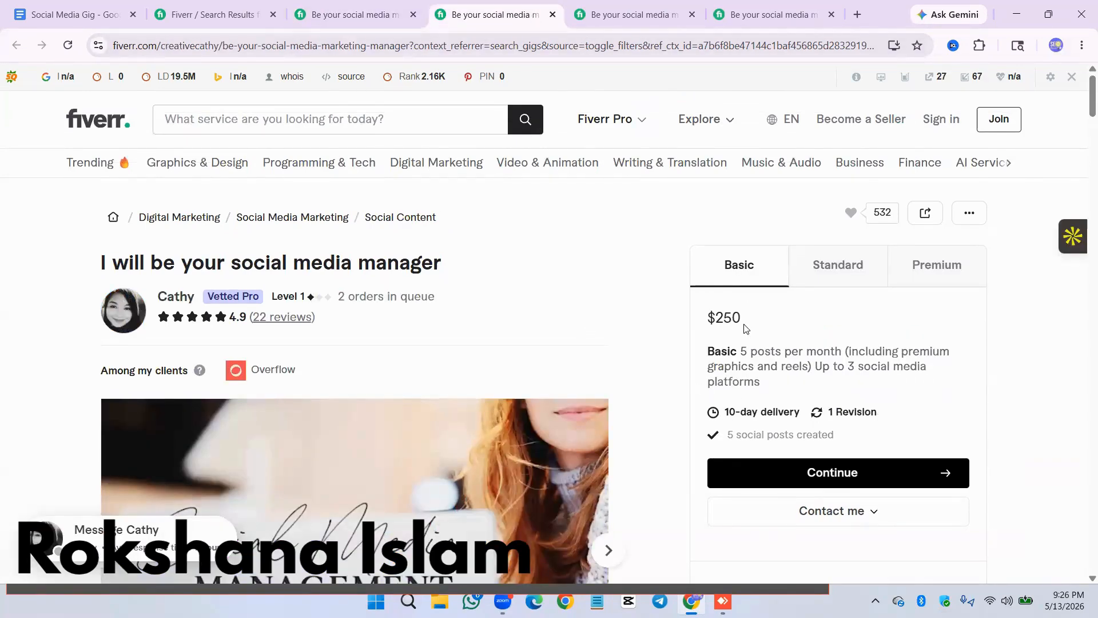
- View the second gig's Standard package: $600, 30-day delivery, 12 posts
click(843, 265)
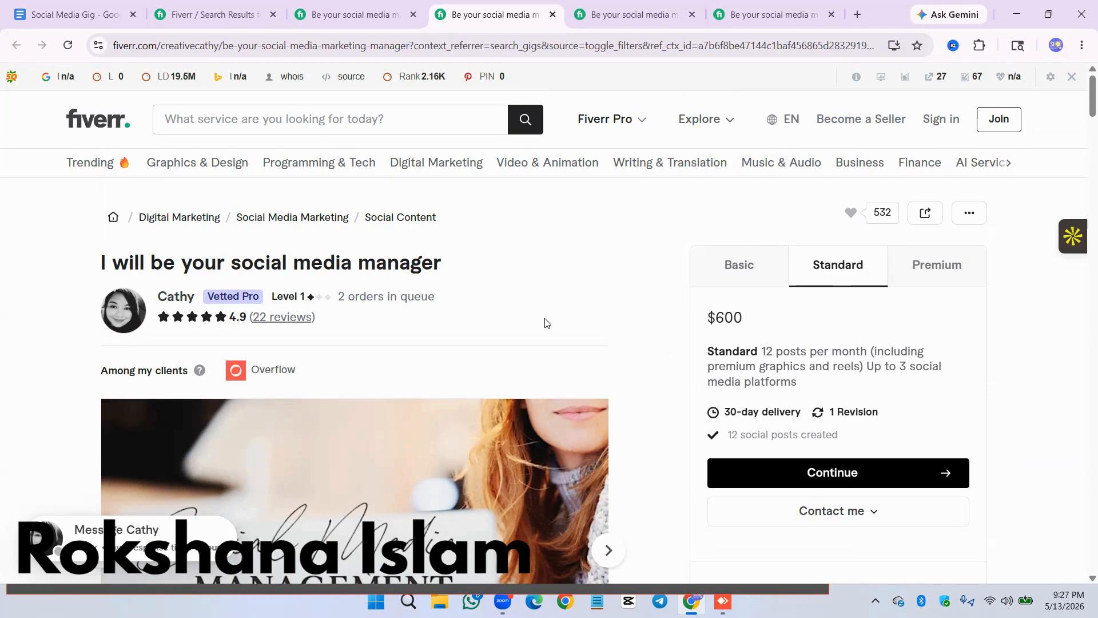
scroll(705, 327, down, 8)
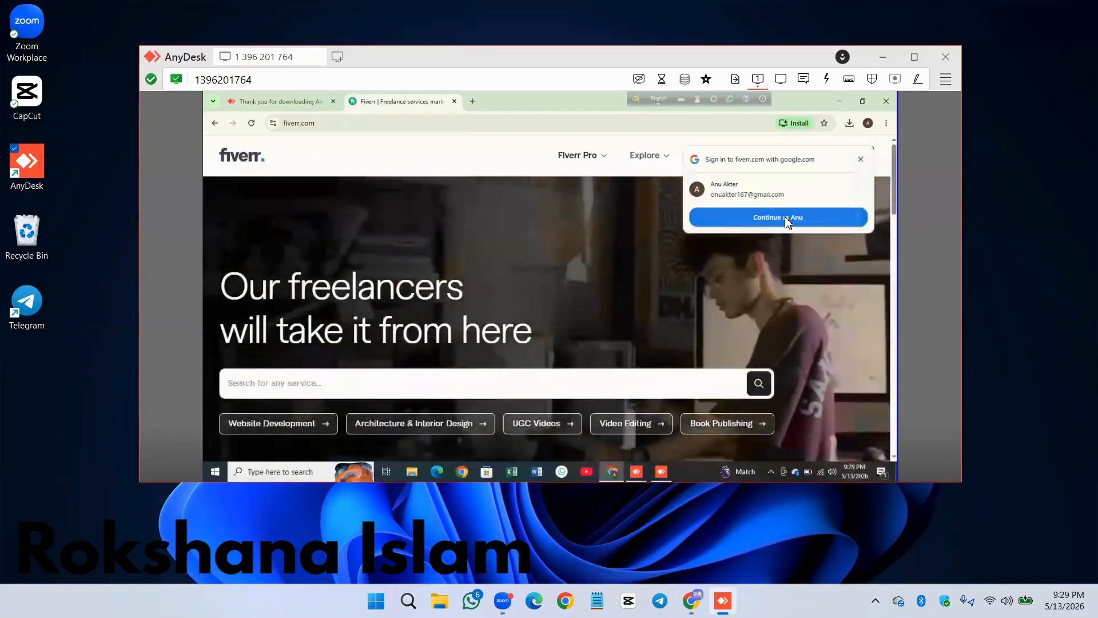
- Sign in with Google, go to the client profile, and edit its name and photo
click(787, 219)
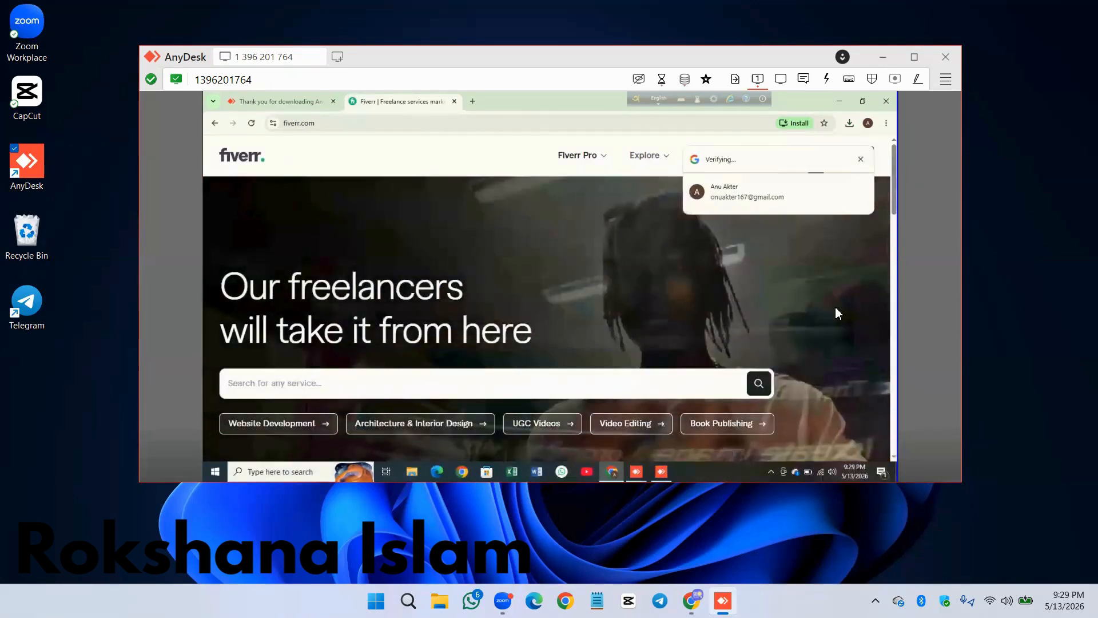
click(921, 57)
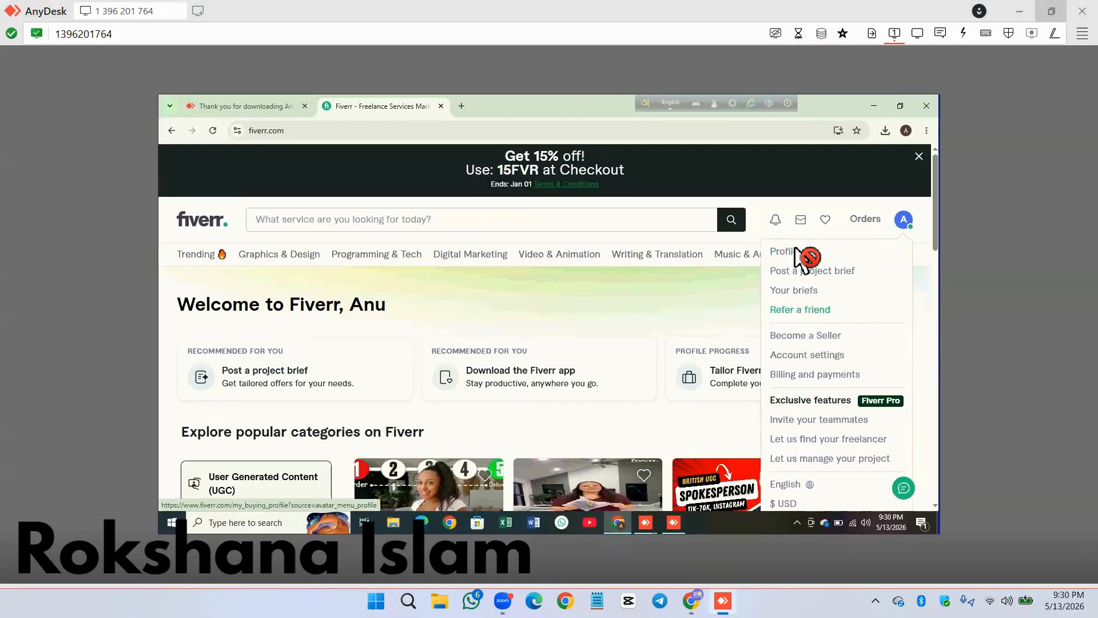
click(796, 251)
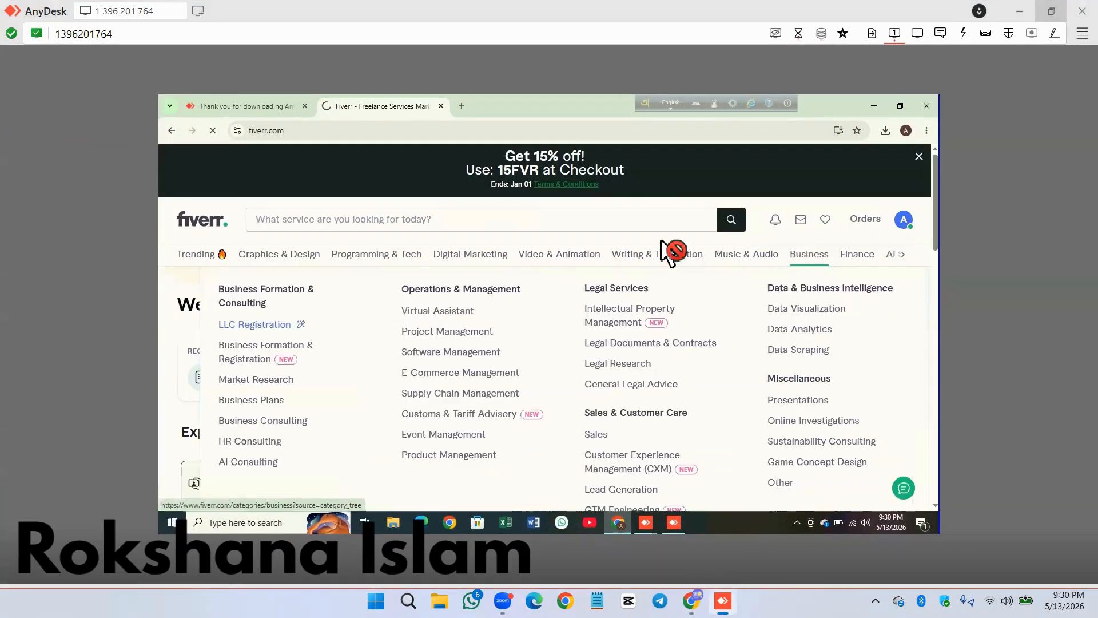
scroll(572, 372, down, 1)
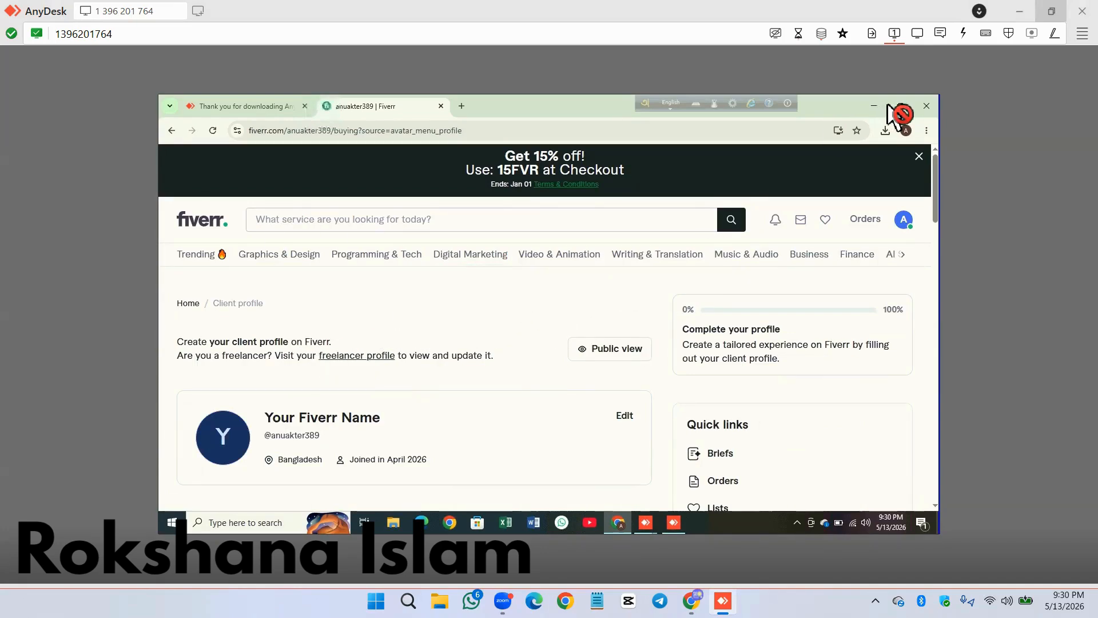
scroll(344, 353, down, 1)
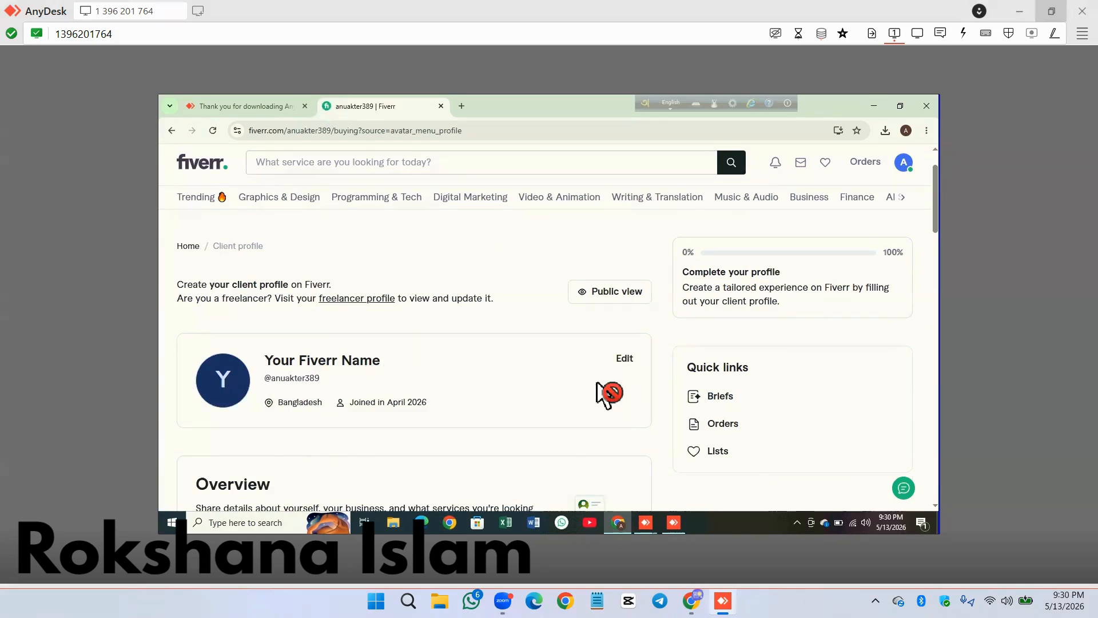
click(624, 359)
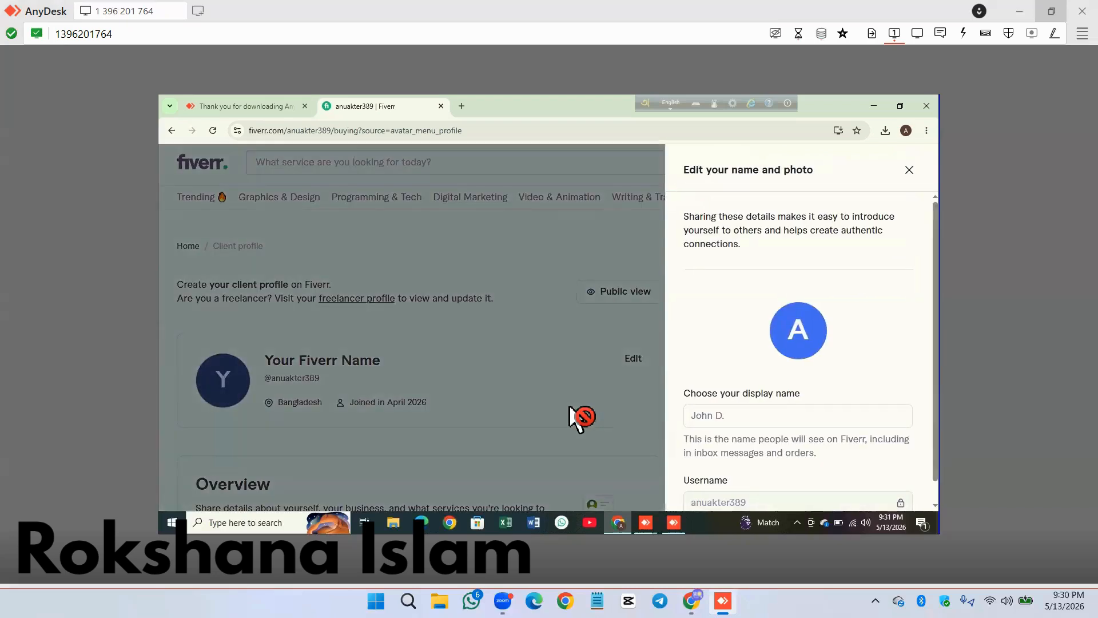
- Enter the account holder's full name as the display name and save it
click(740, 420)
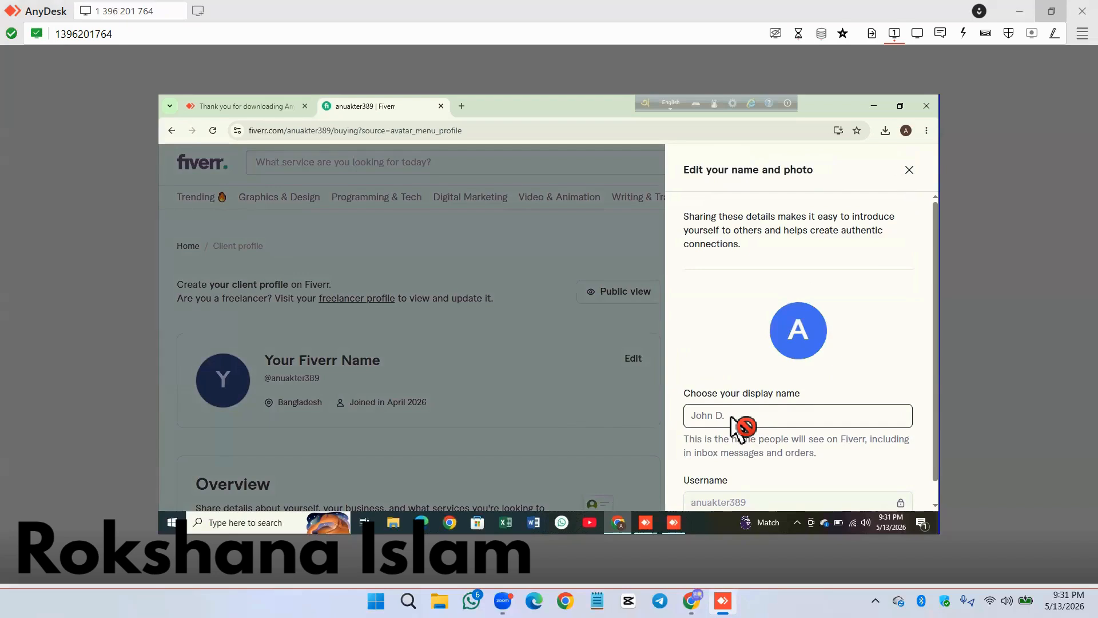
click(732, 418)
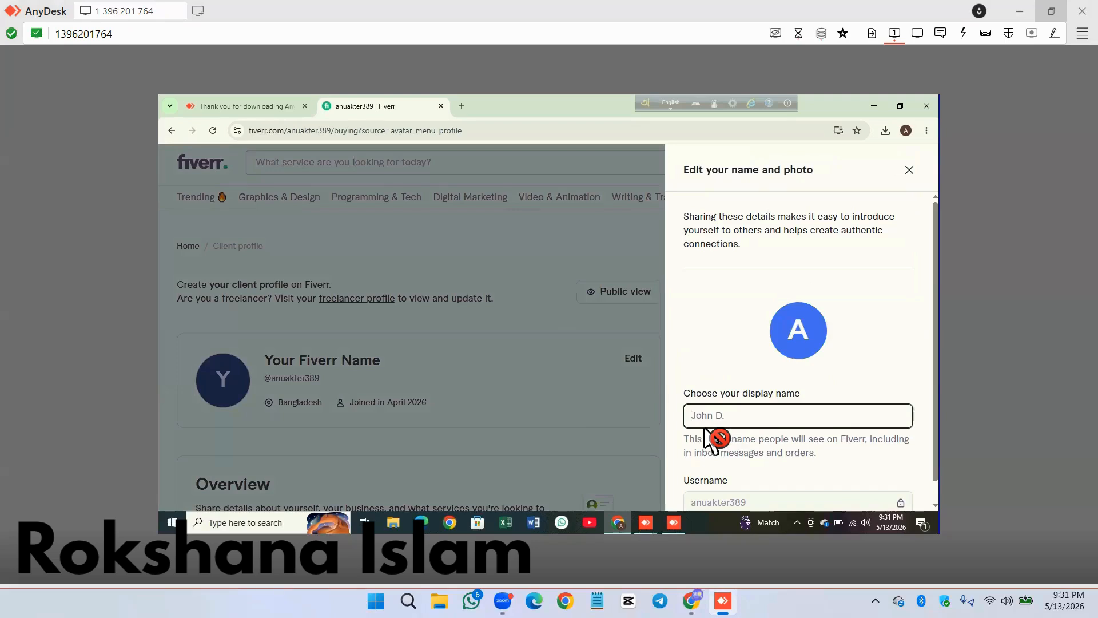
text(w)
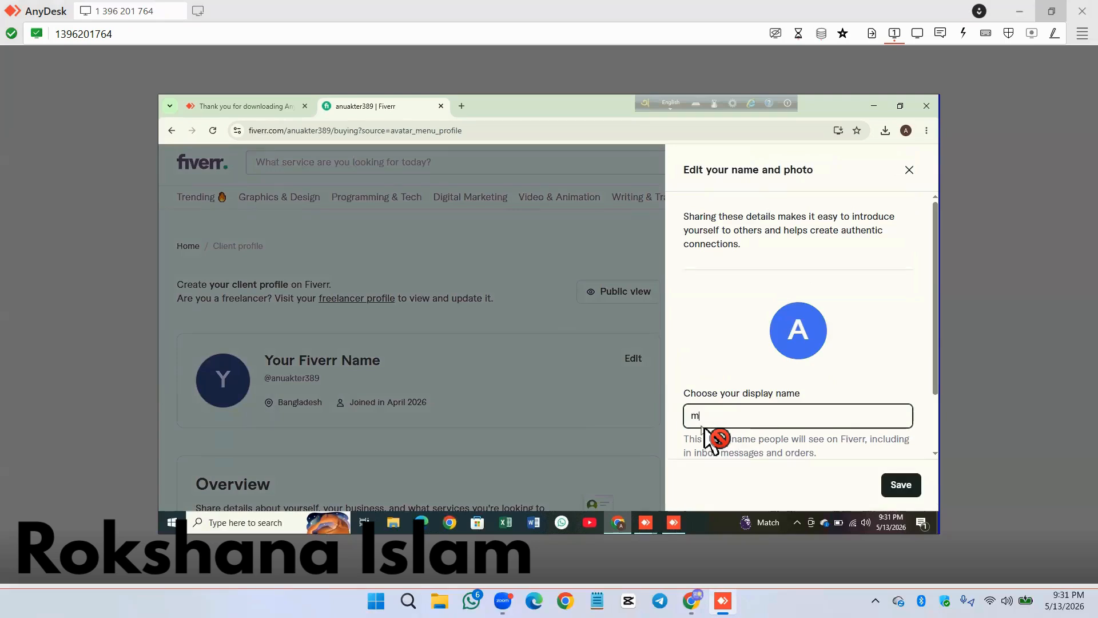
key(BackSpace)
scroll(715, 446, down, 1)
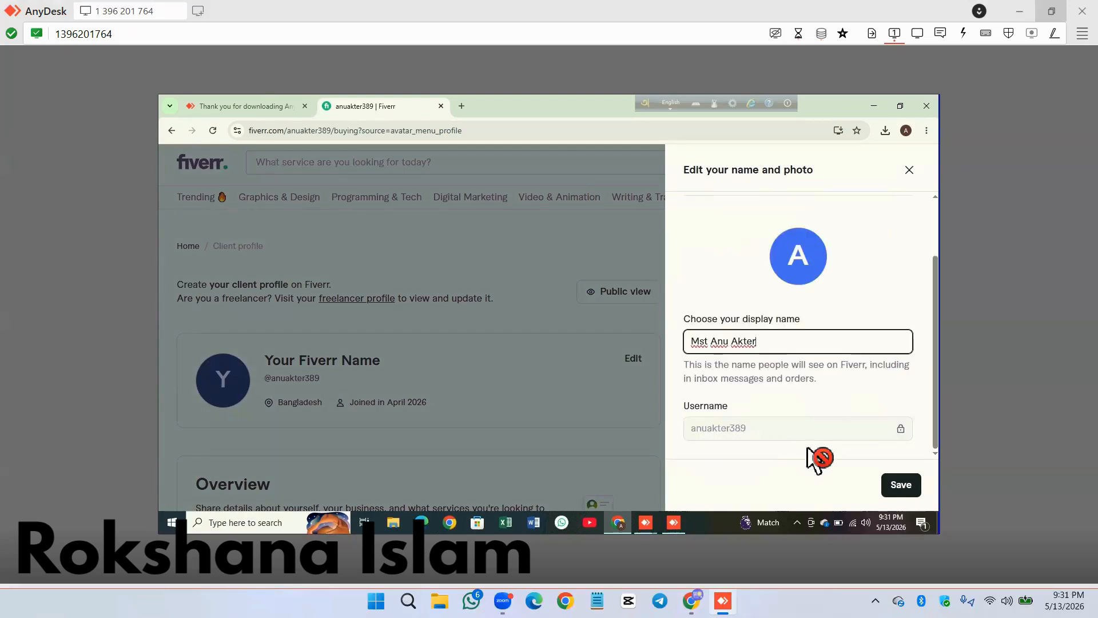
click(902, 486)
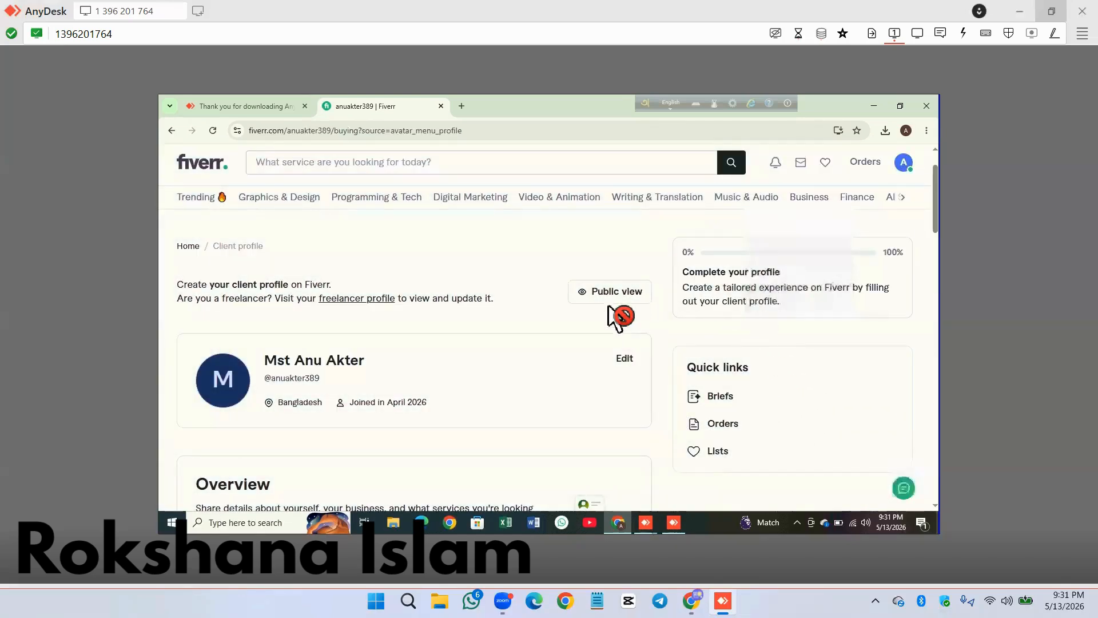
- Save 'I am a freelancer' as the profile overview, then reopen it to become a freelancer
scroll(369, 369, down, 1)
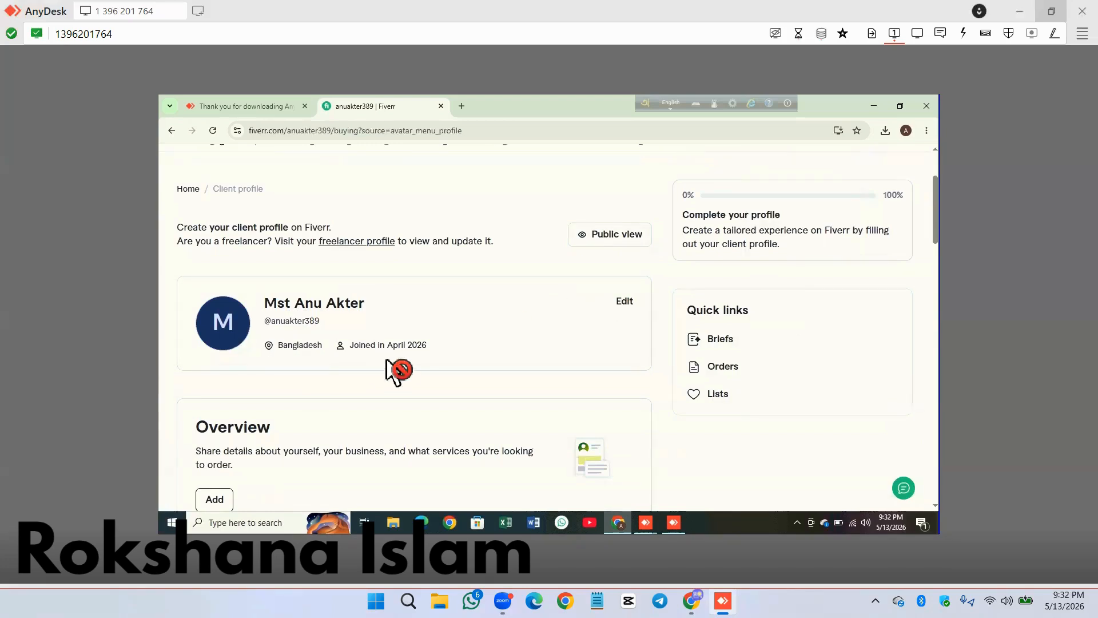
scroll(362, 314, down, 4)
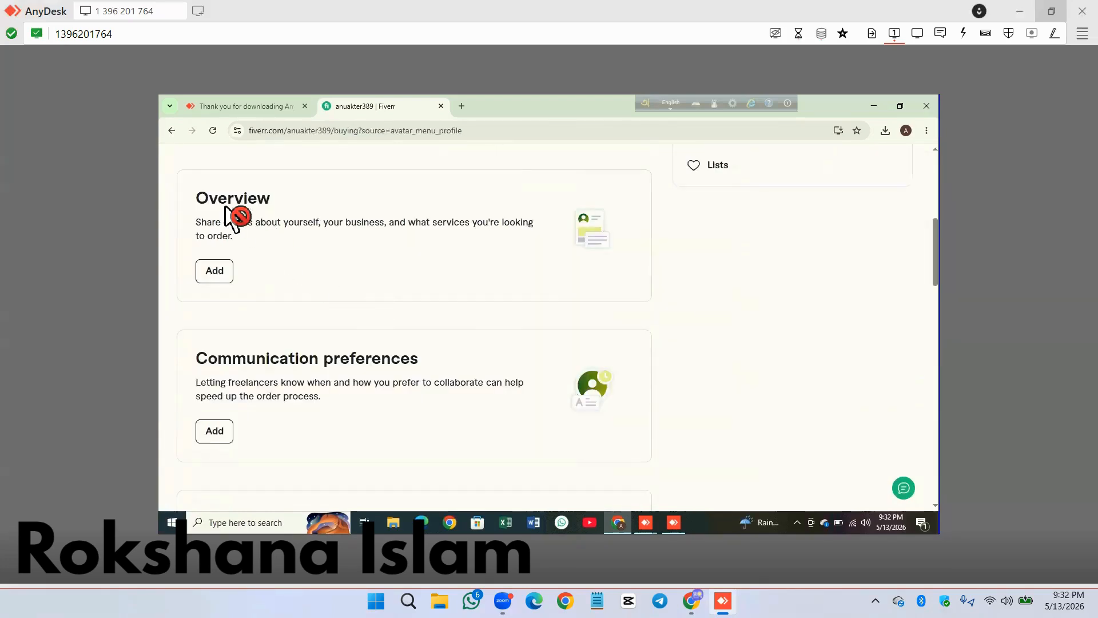
click(216, 273)
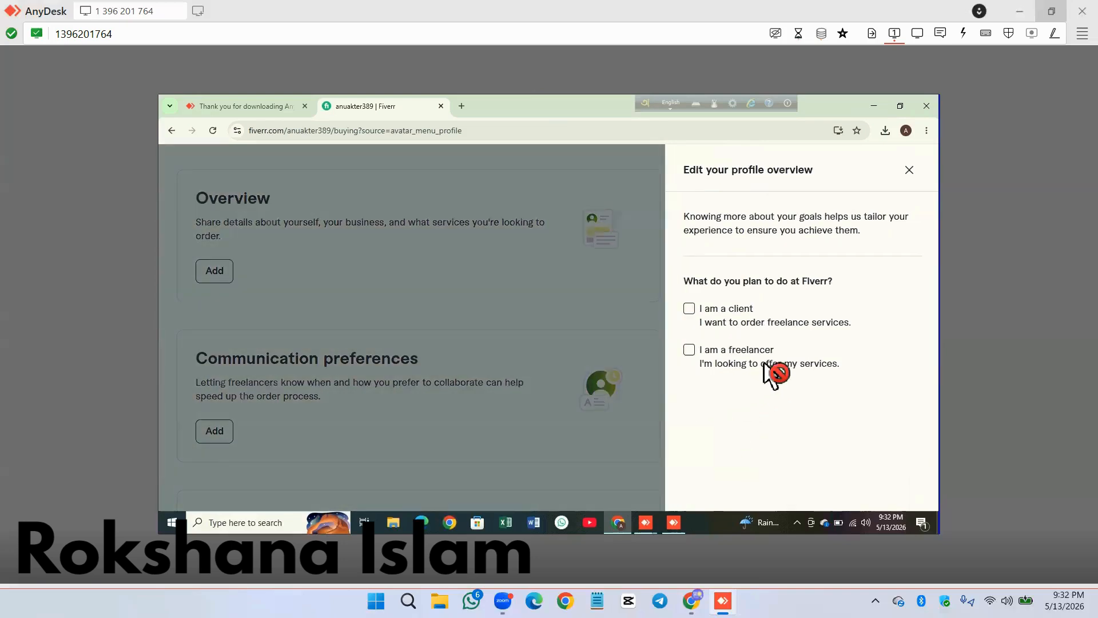
click(689, 351)
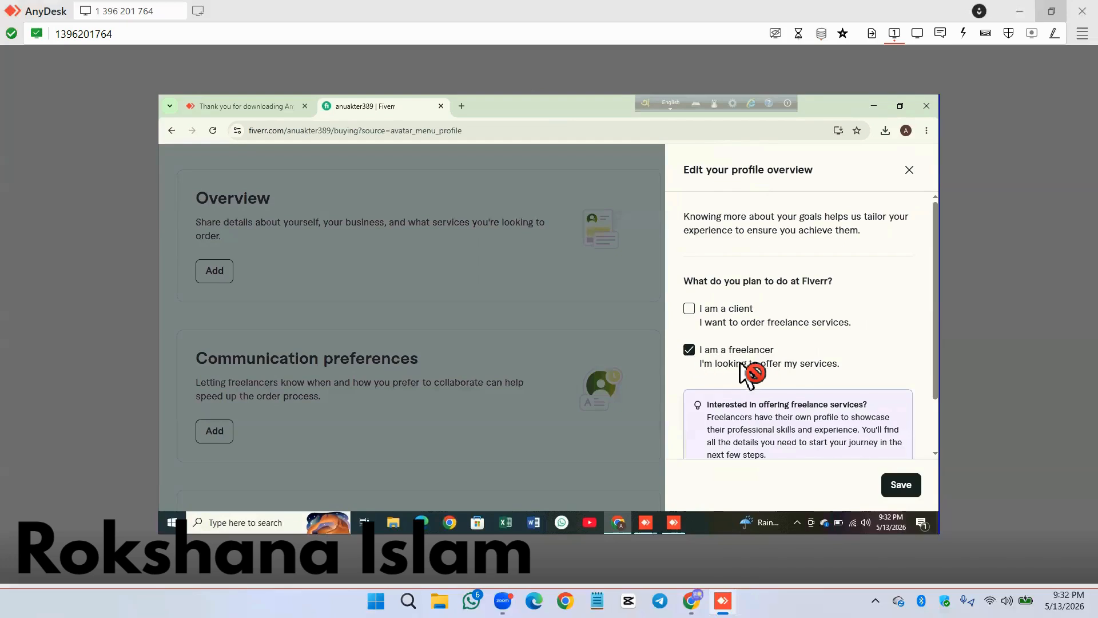
scroll(749, 372, down, 1)
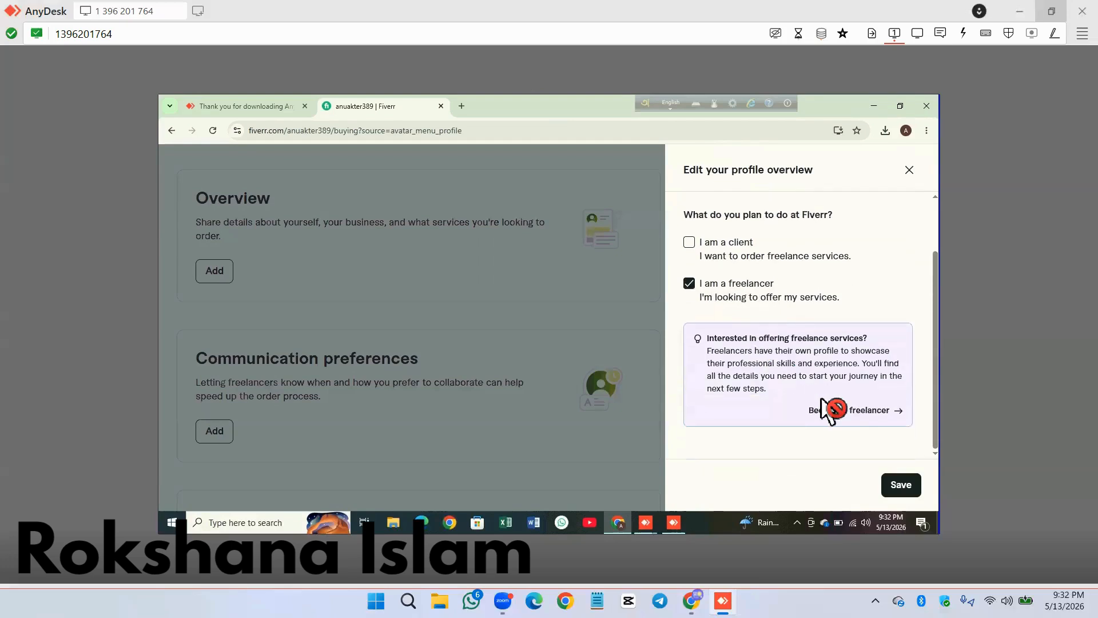
click(898, 485)
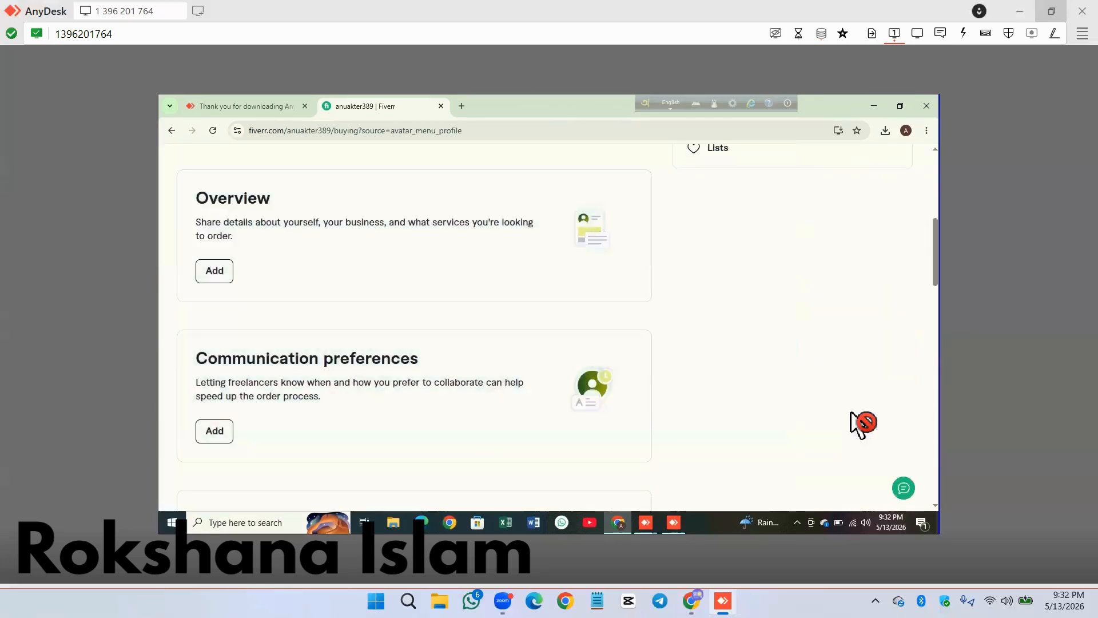
click(216, 274)
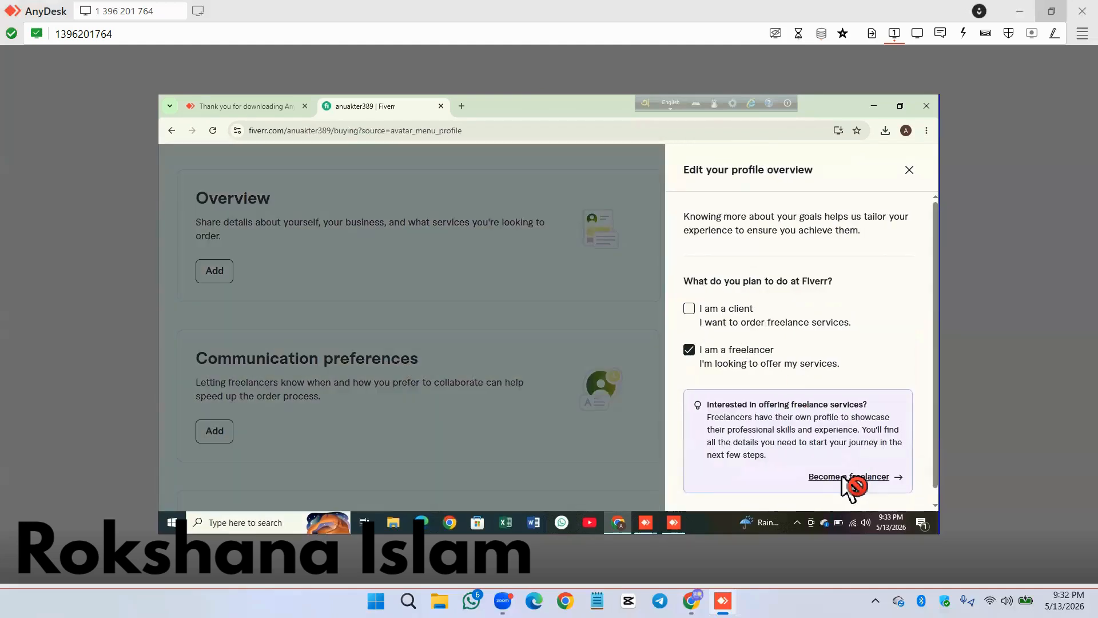
click(844, 477)
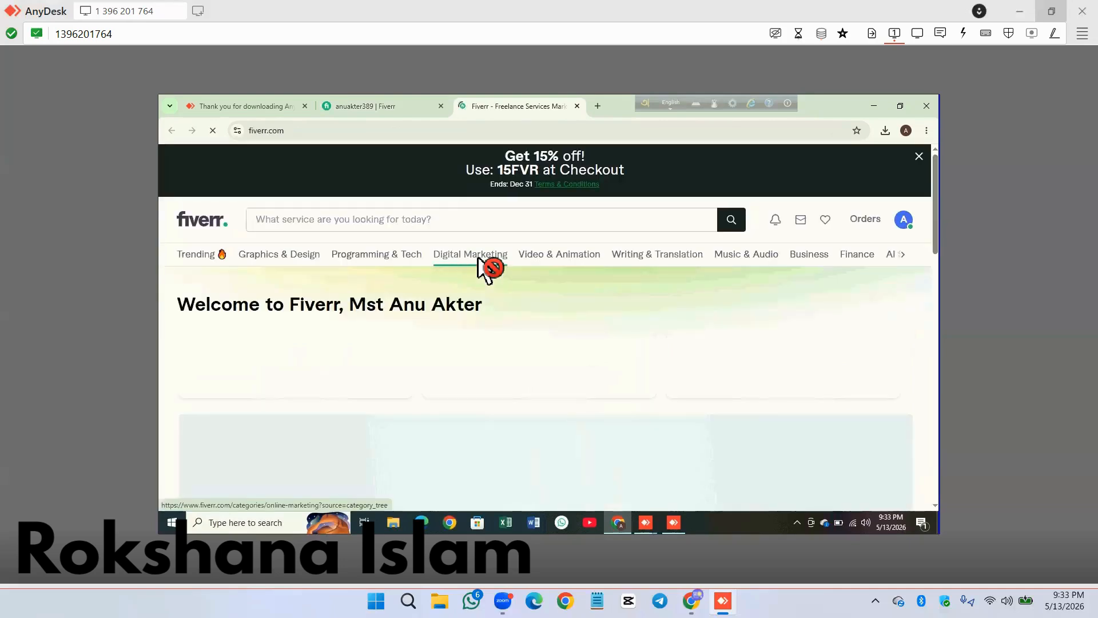
- On the Start Selling tab, begin creating the seller profile and review the onboarding options
scroll(420, 352, down, 1)
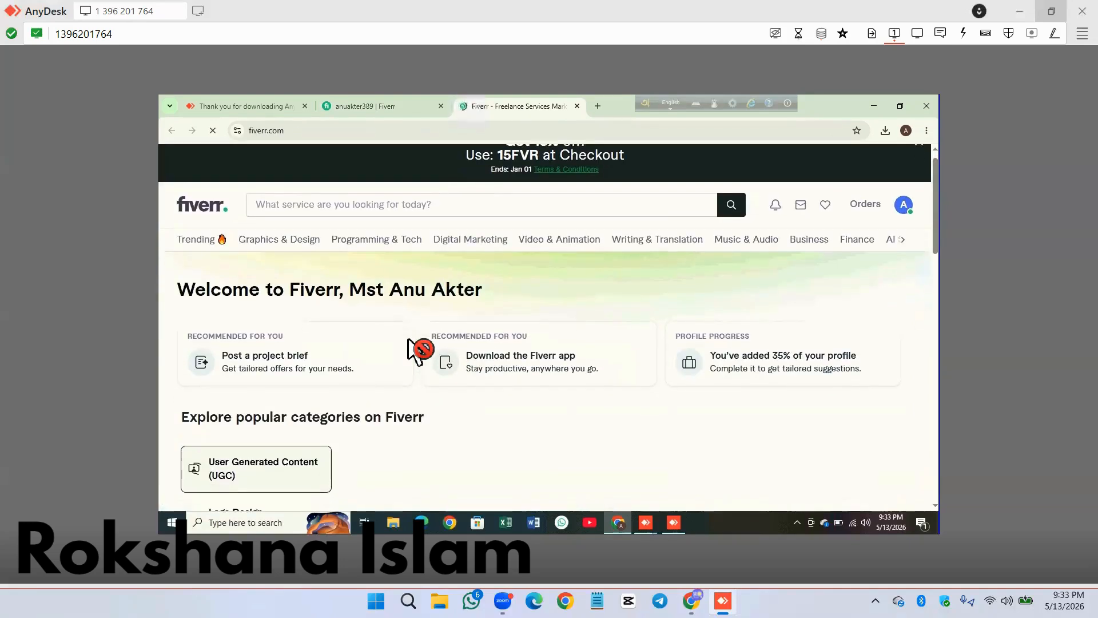
scroll(420, 352, down, 2)
key(ctrl+shift+Tab)
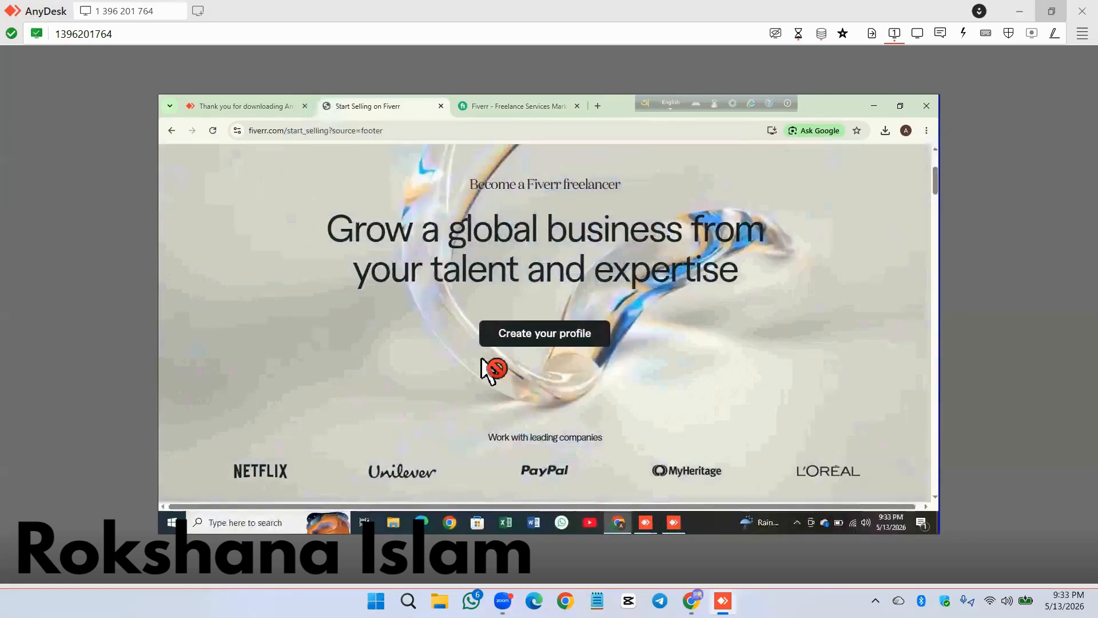
scroll(485, 366, up, 2)
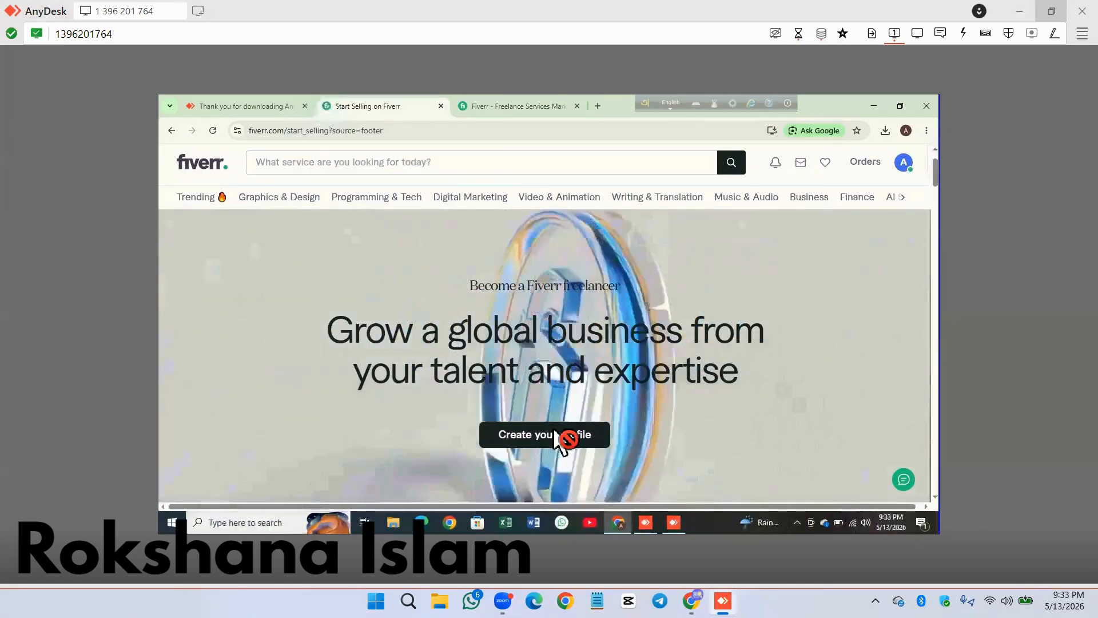
click(555, 433)
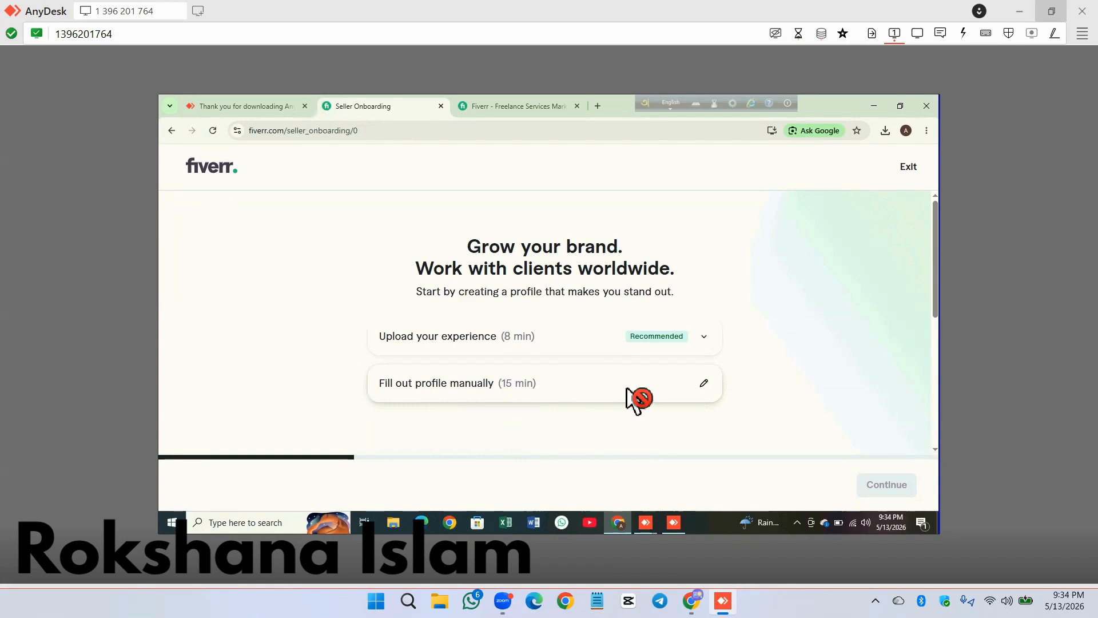
scroll(711, 389, down, 2)
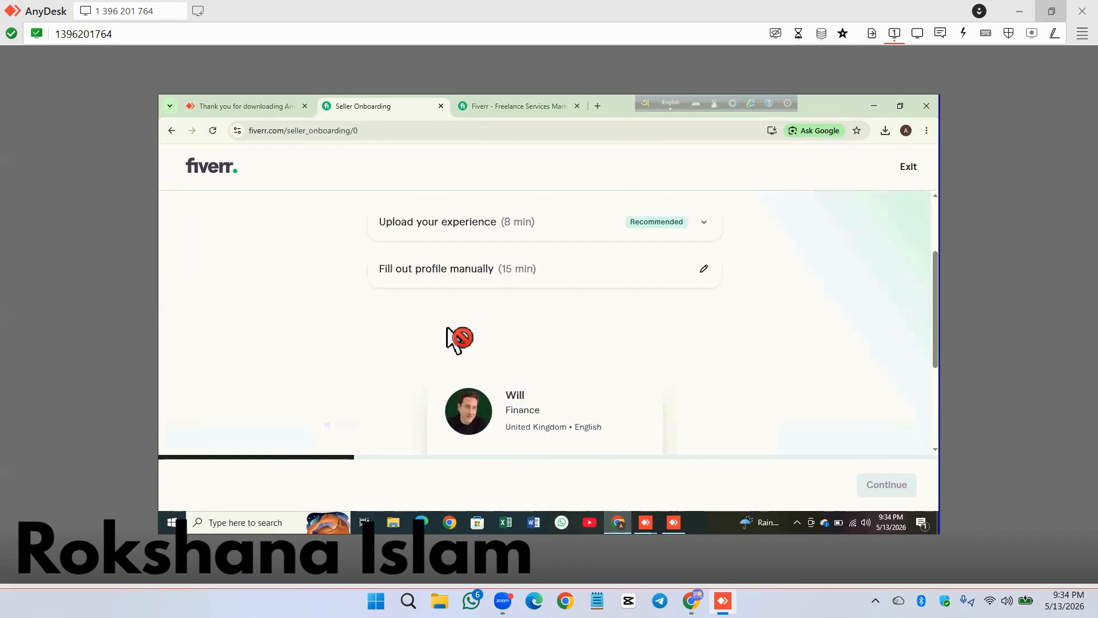
scroll(703, 317, down, 3)
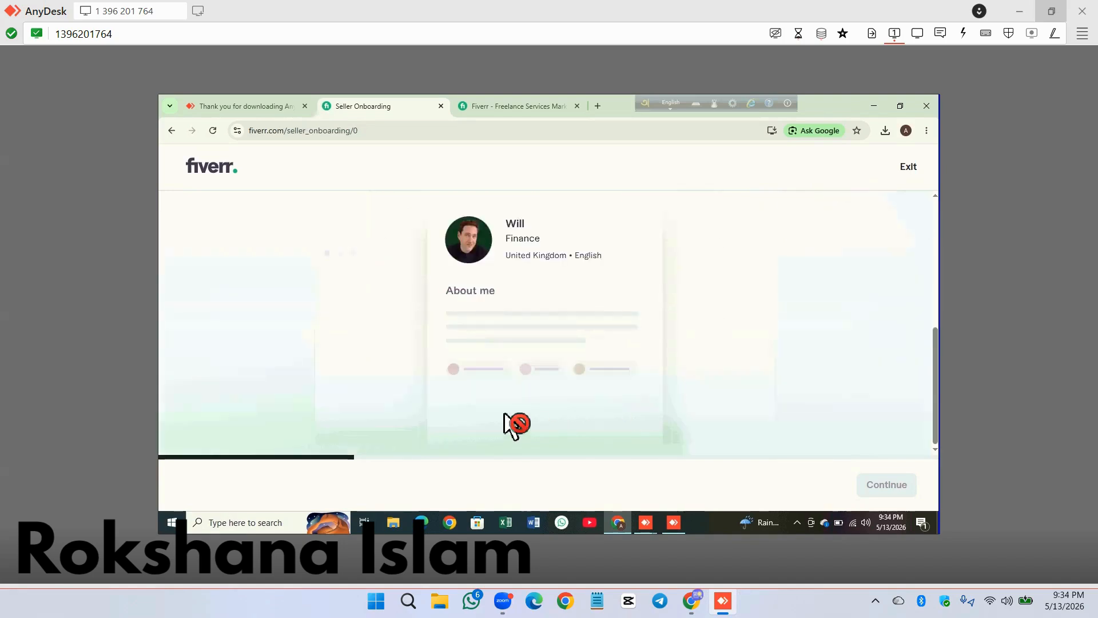
scroll(622, 334, up, 5)
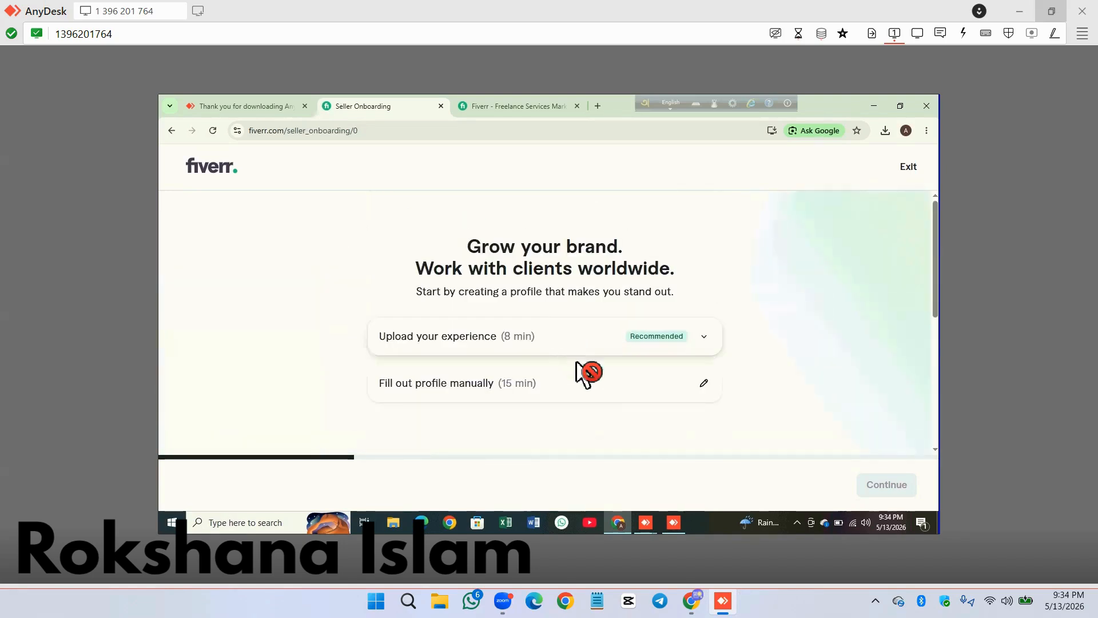
- Reach Edit your new profile, start adding a profile title, and bring up the Docs gig draft
click(620, 402)
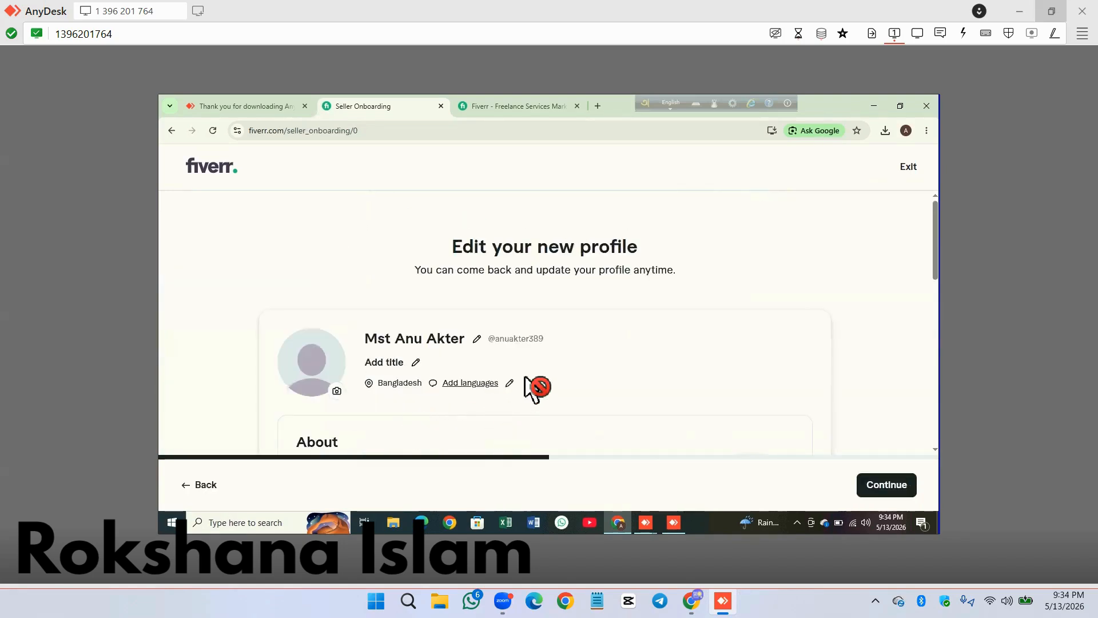
scroll(537, 343, down, 2)
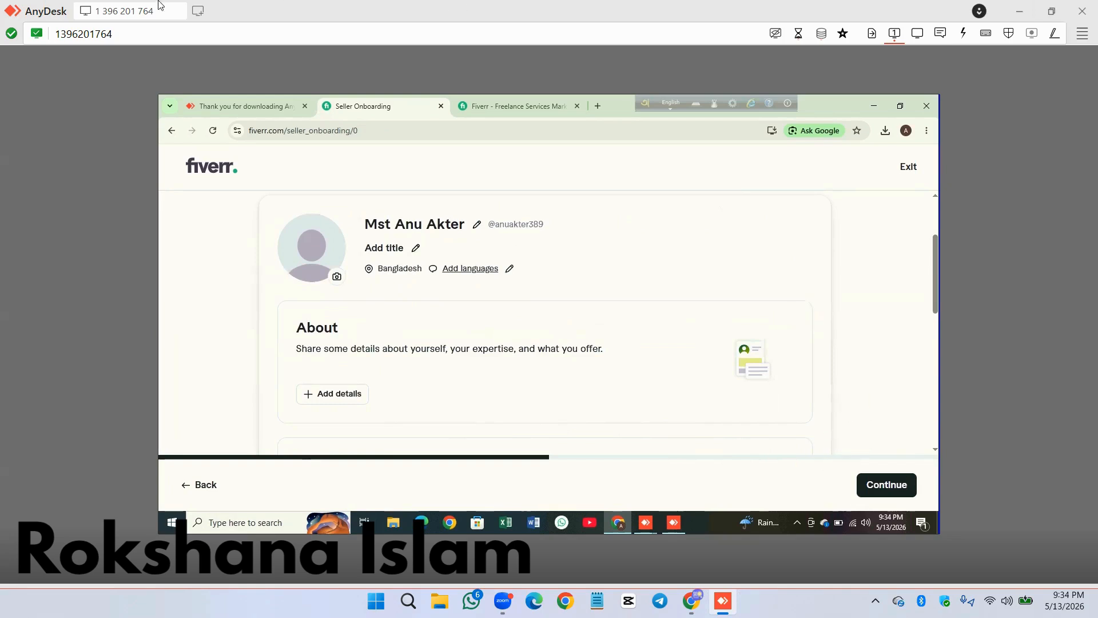
scroll(534, 348, down, 4)
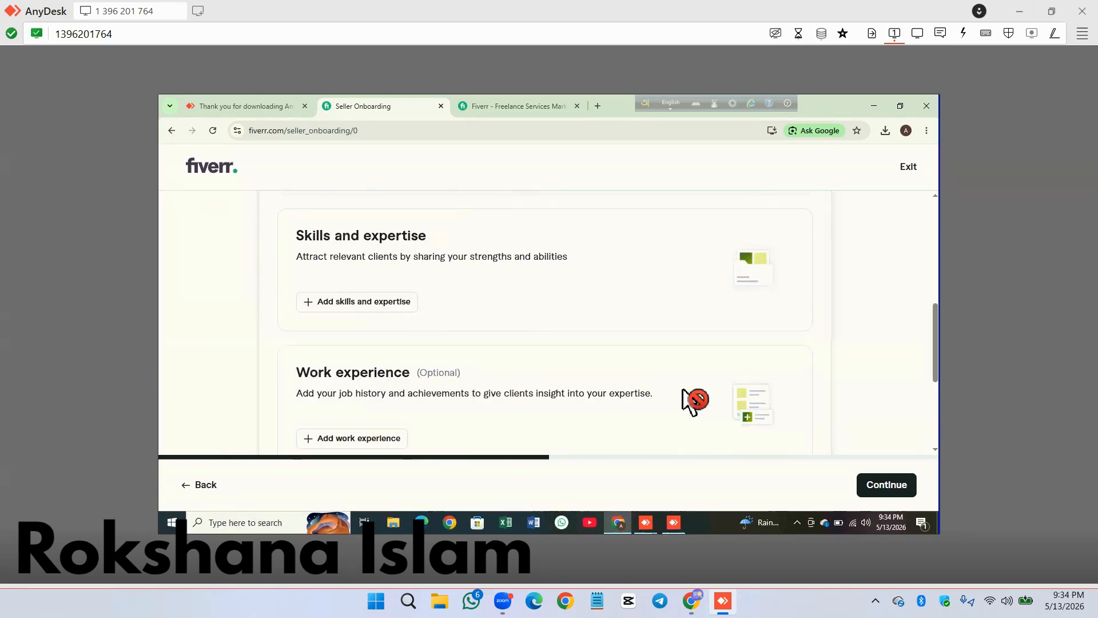
scroll(575, 359, down, 4)
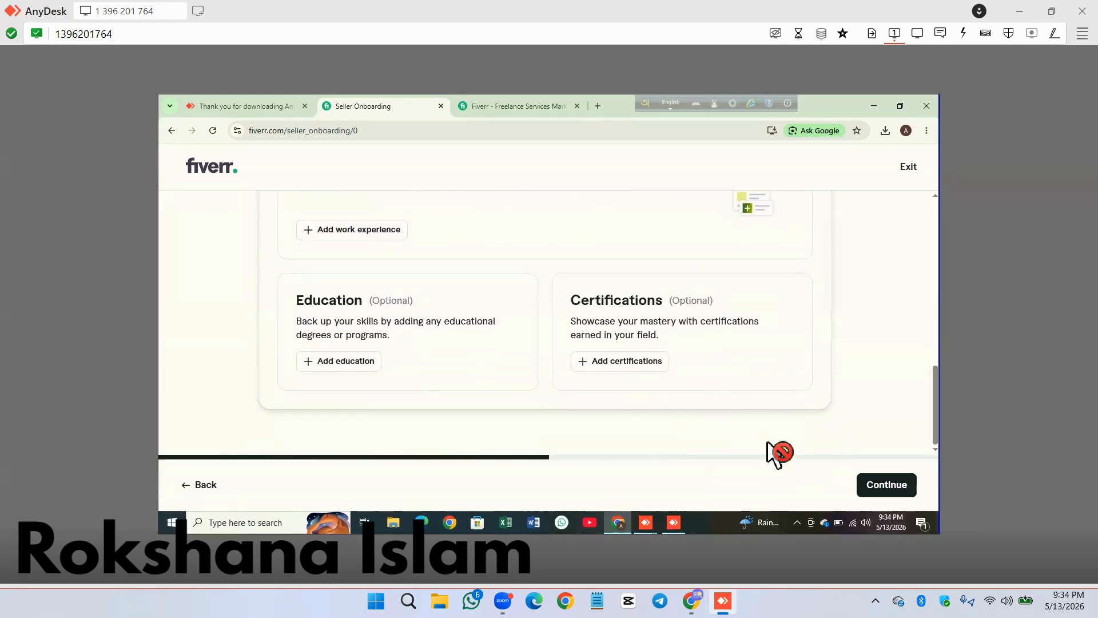
click(887, 485)
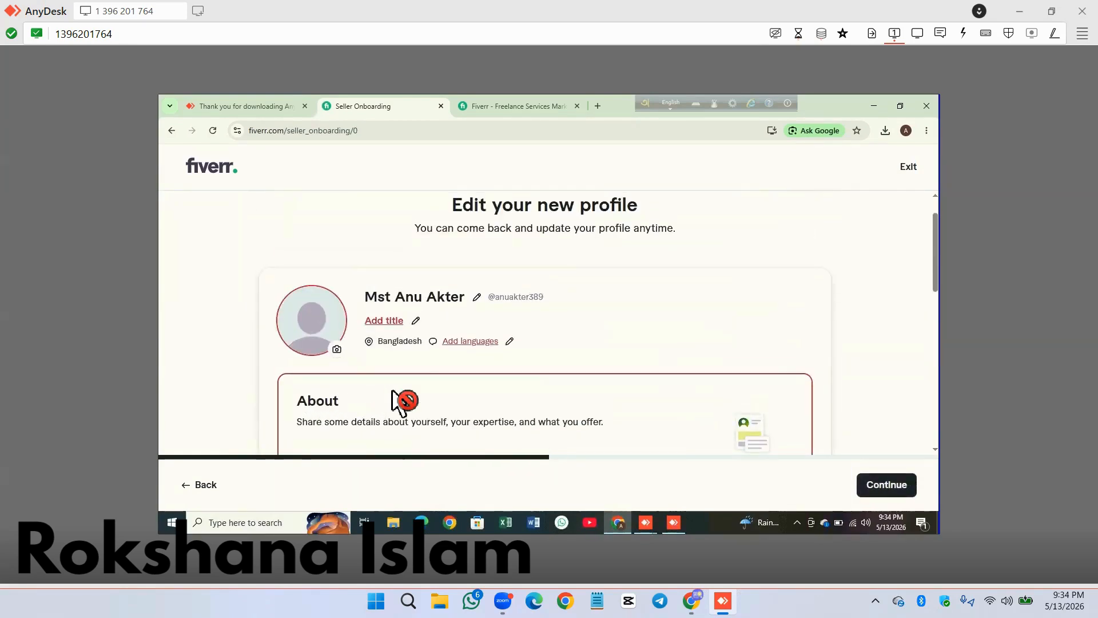
click(416, 320)
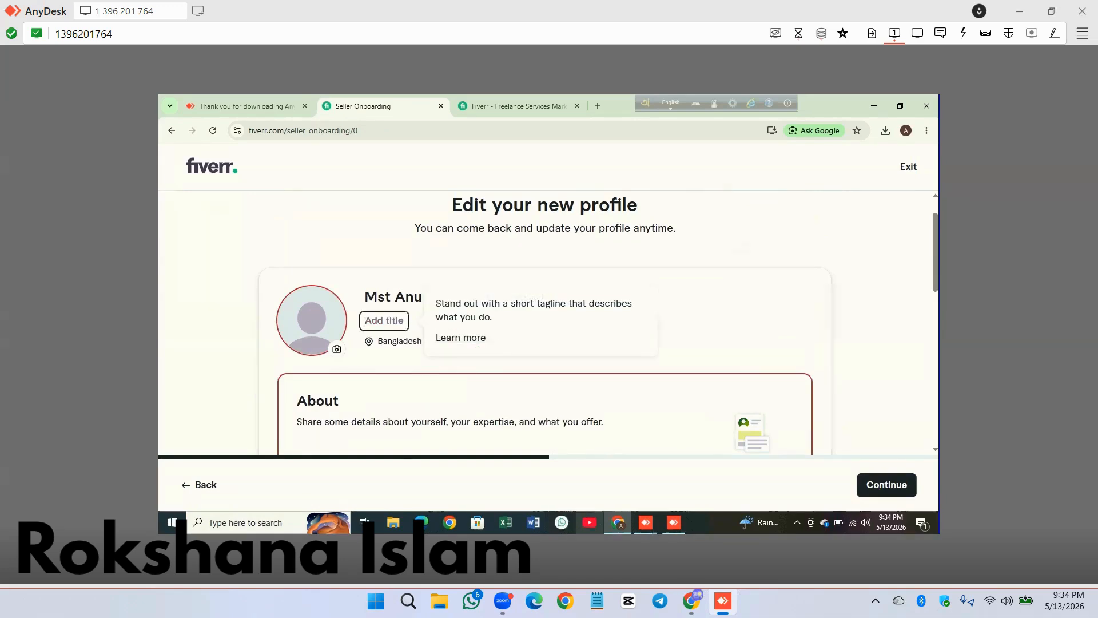
click(709, 556)
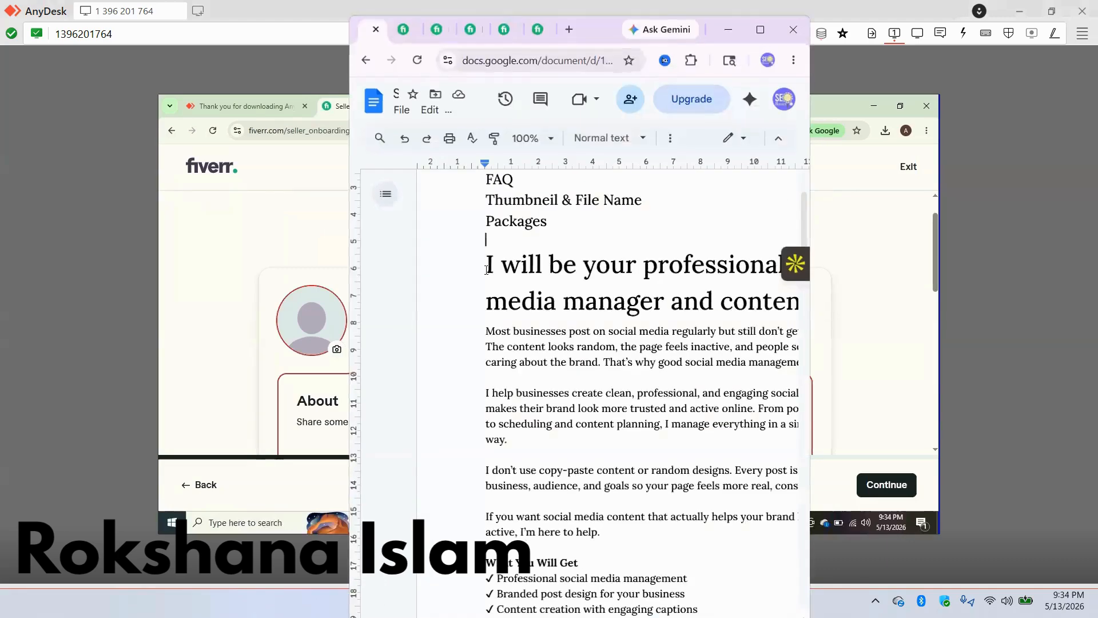
- Copy the heading 'I will be your professional social media manager and content creator' from the draft
drag(487, 264, 794, 311)
right_click(658, 286)
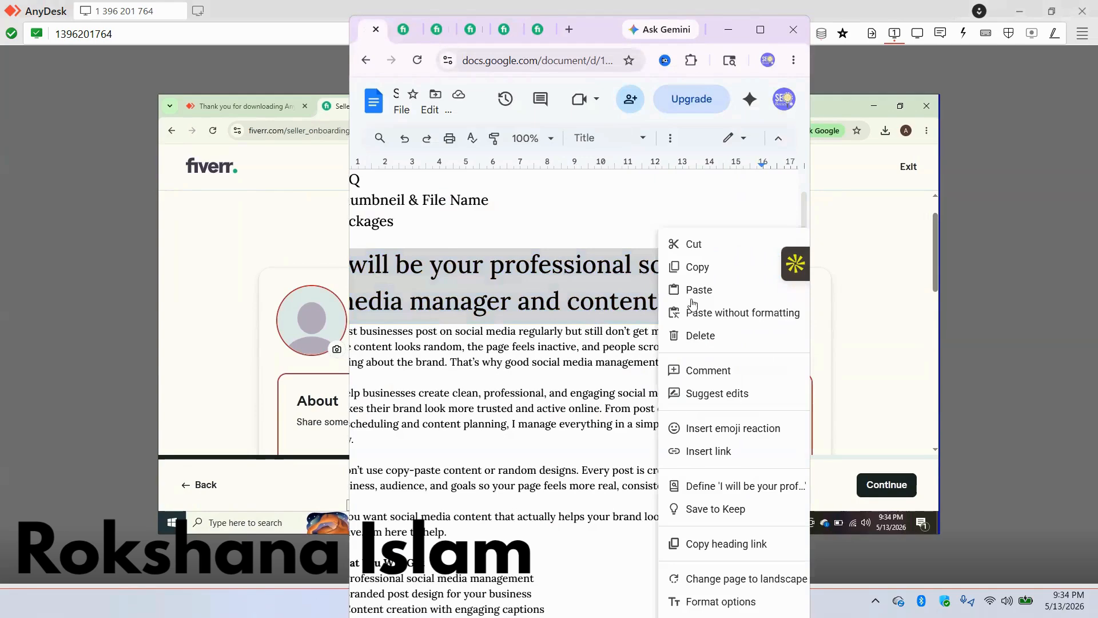
click(700, 266)
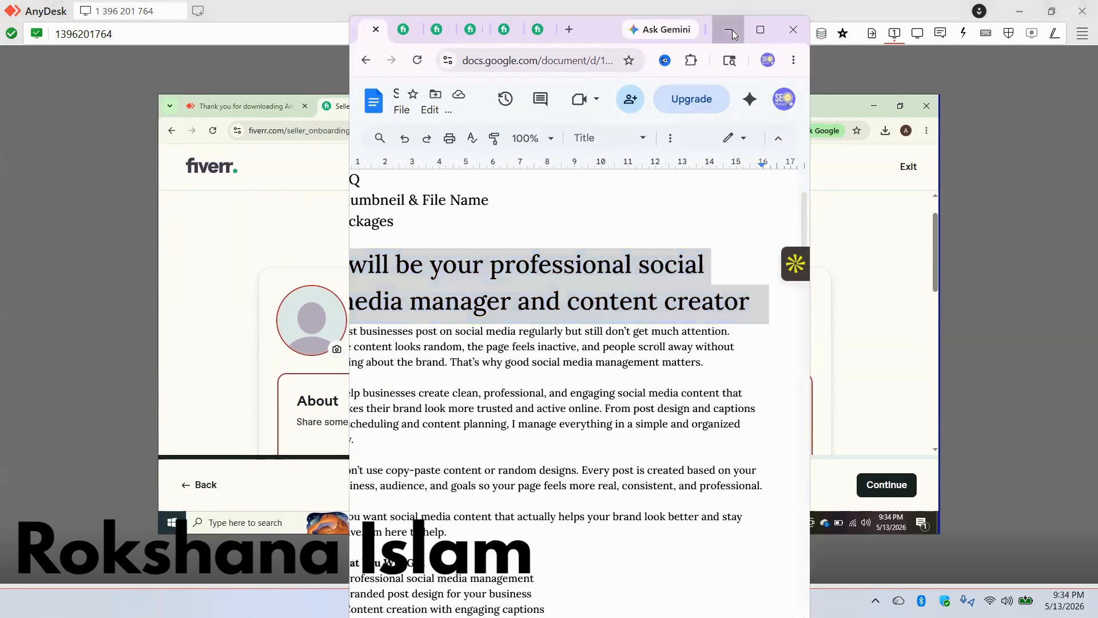
click(728, 30)
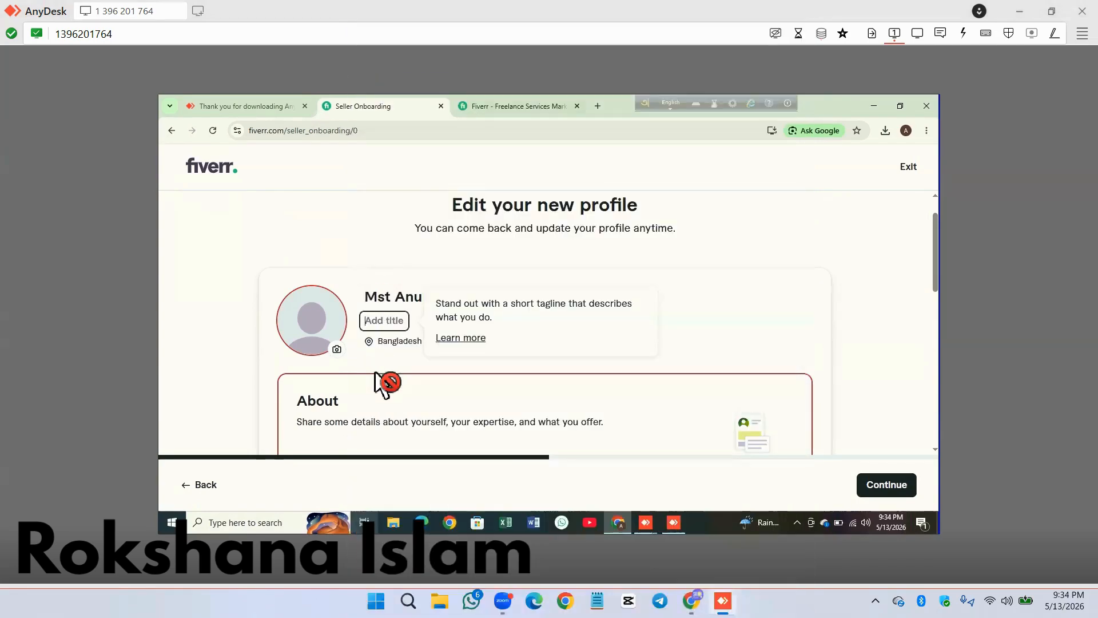
- Paste 'I will be your professional social media manager and content creator' as the profile title and confirm
right_click(379, 322)
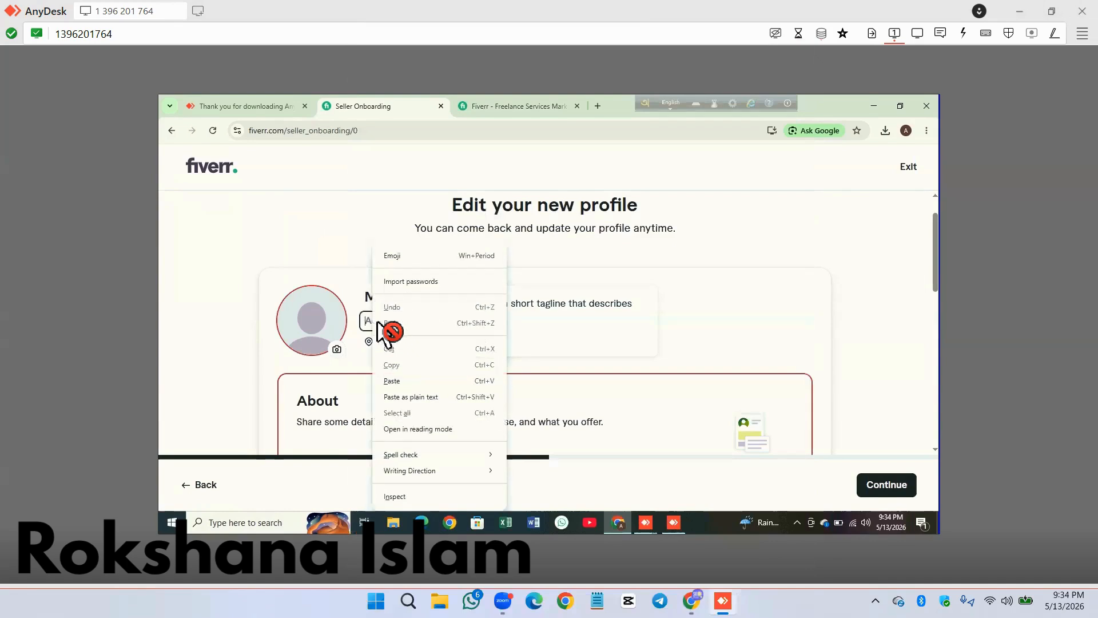
click(396, 381)
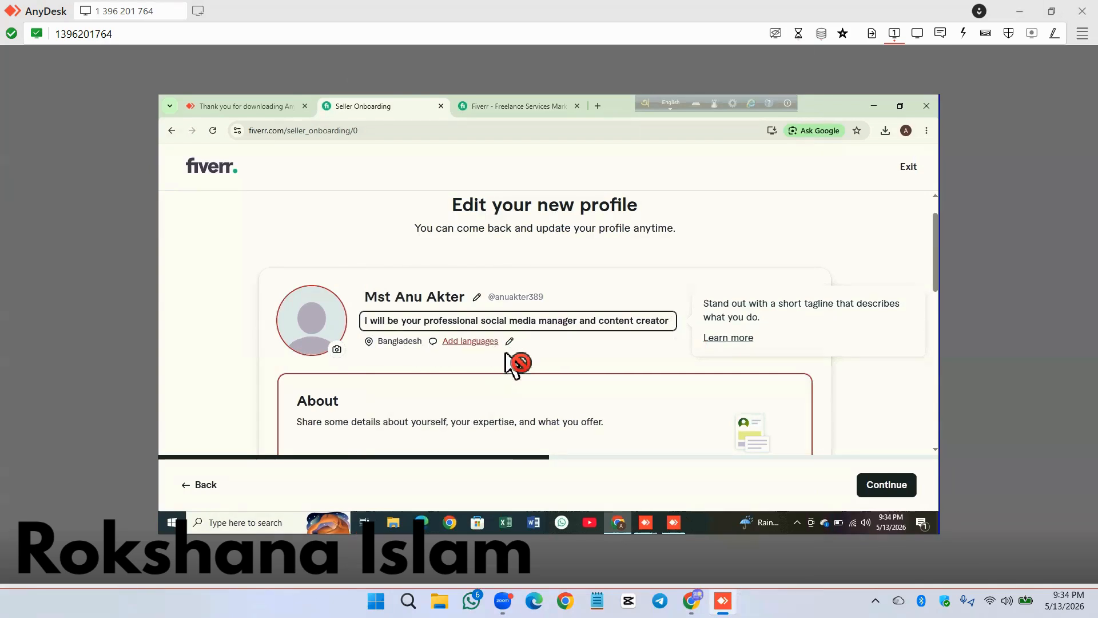
key(Return)
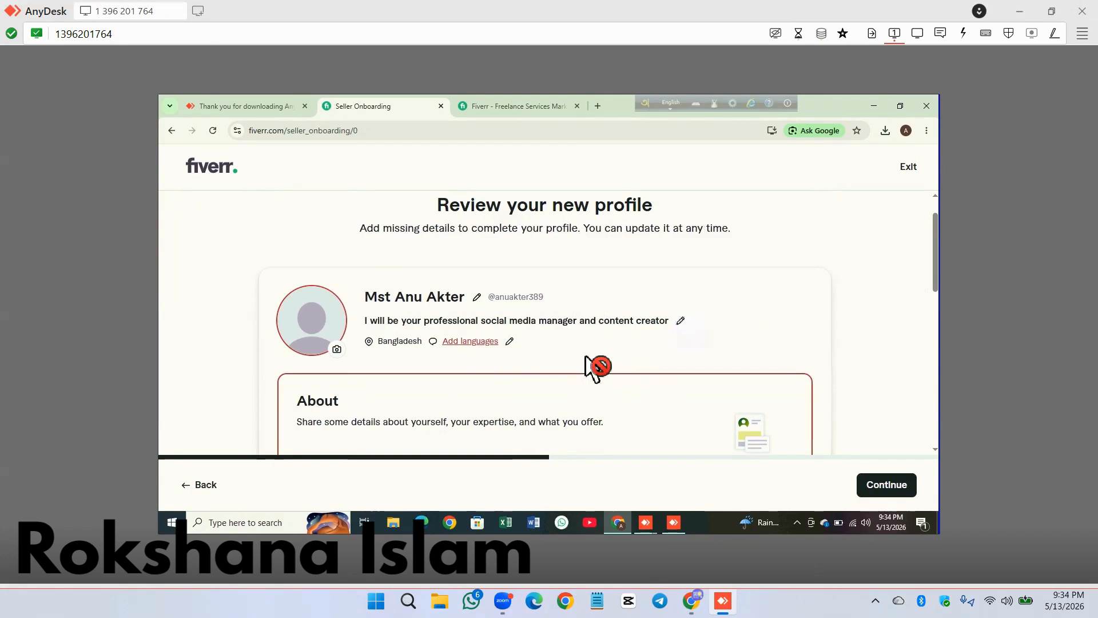
- Set English as a spoken language at Fluent proficiency
click(470, 341)
scroll(549, 358, down, 4)
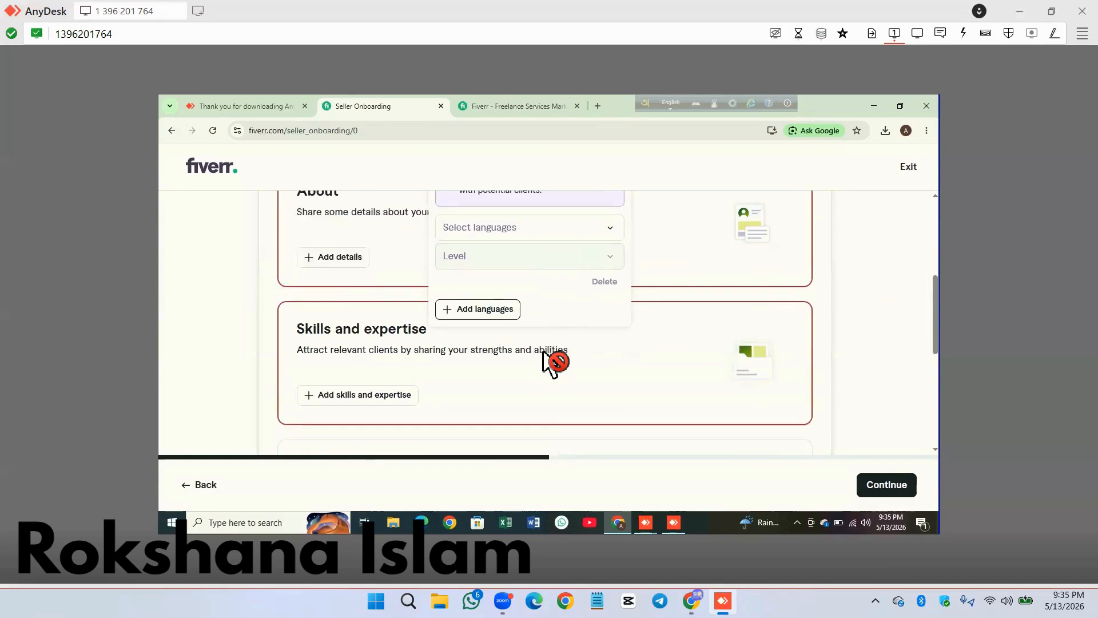
scroll(675, 361, up, 1)
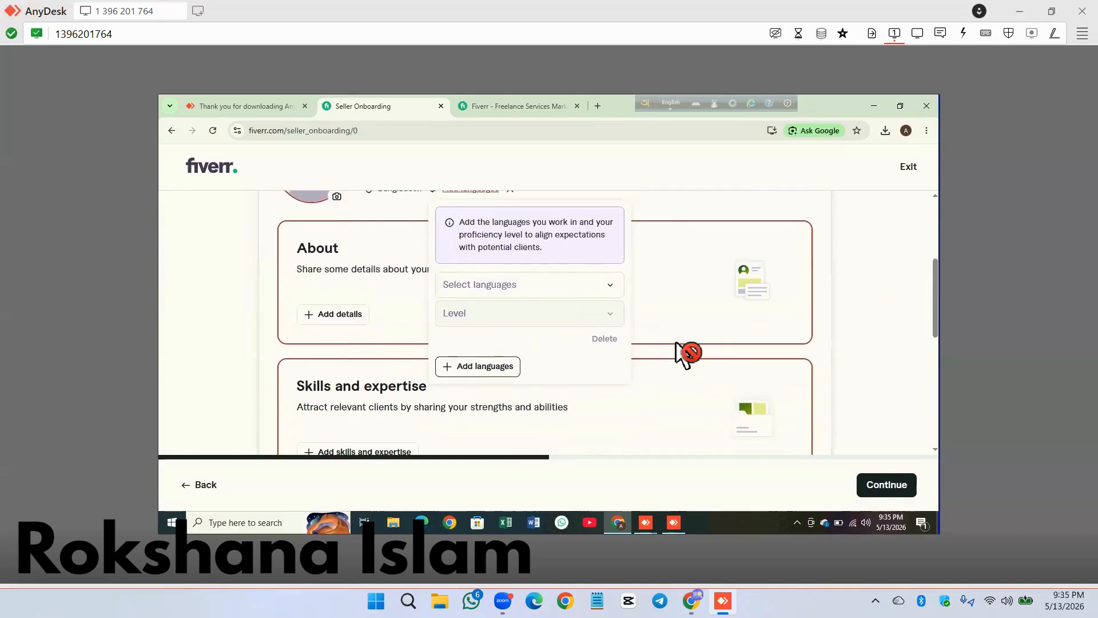
click(671, 307)
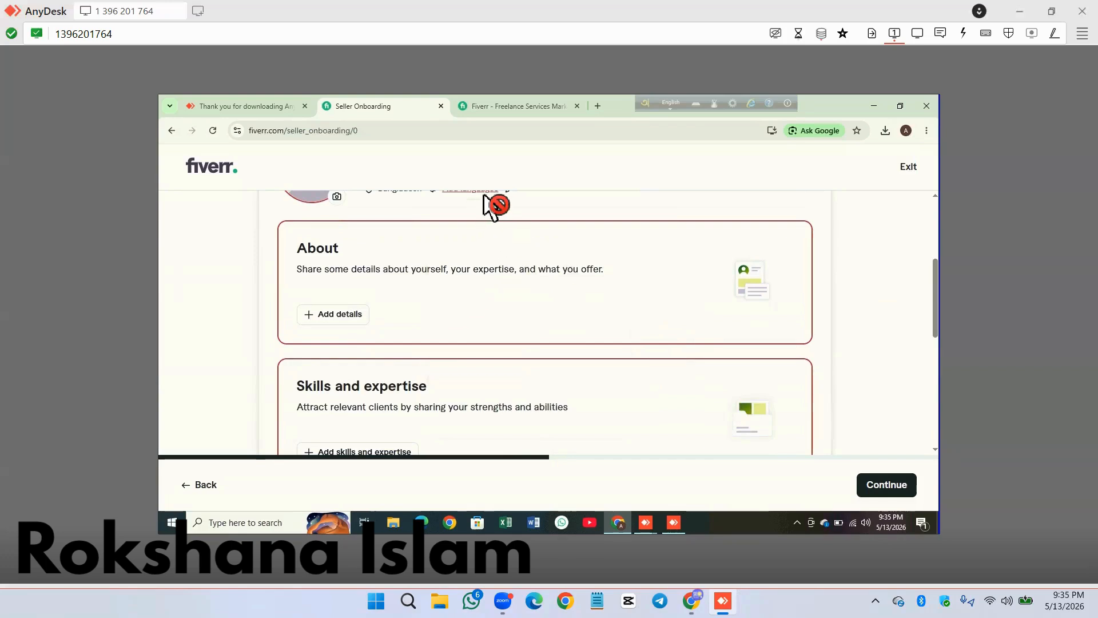
scroll(537, 274, up, 1)
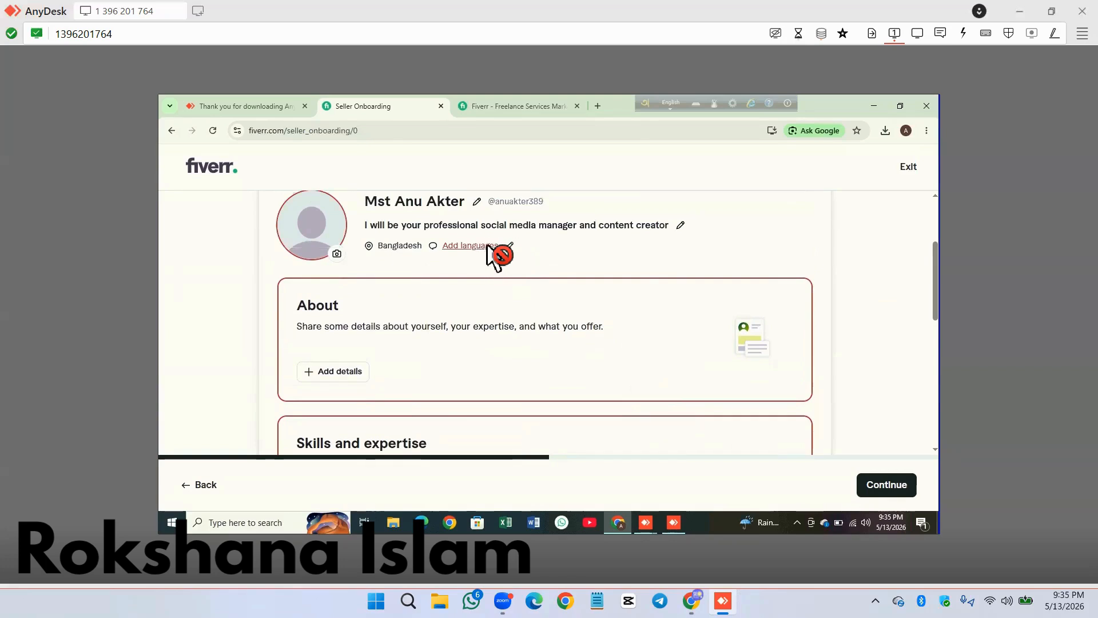
click(487, 245)
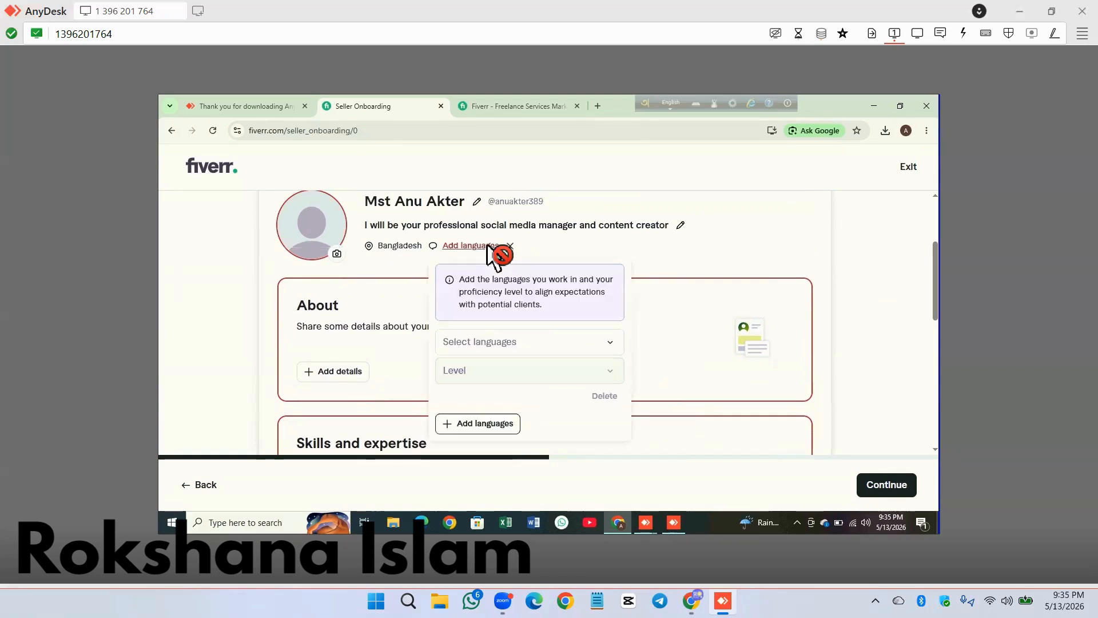
click(608, 344)
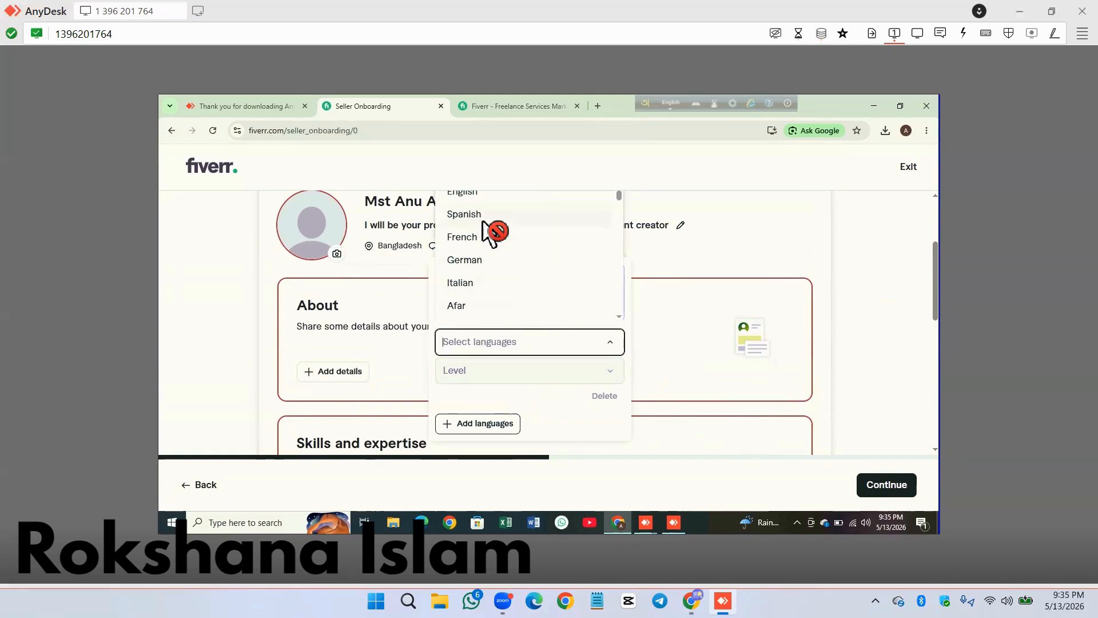
scroll(484, 213, up, 1)
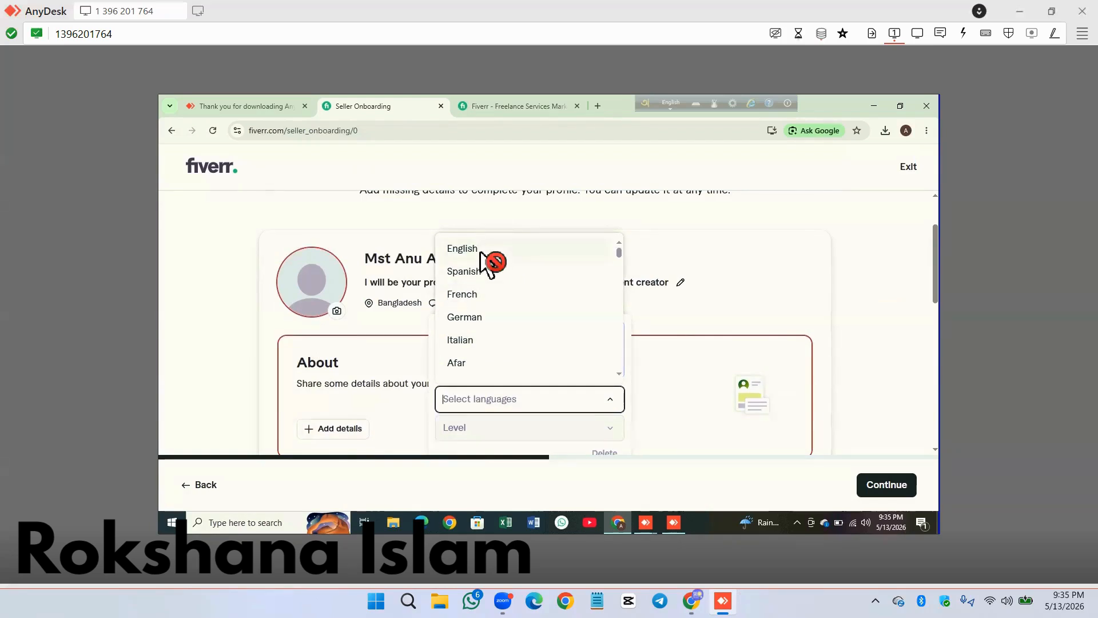
click(480, 252)
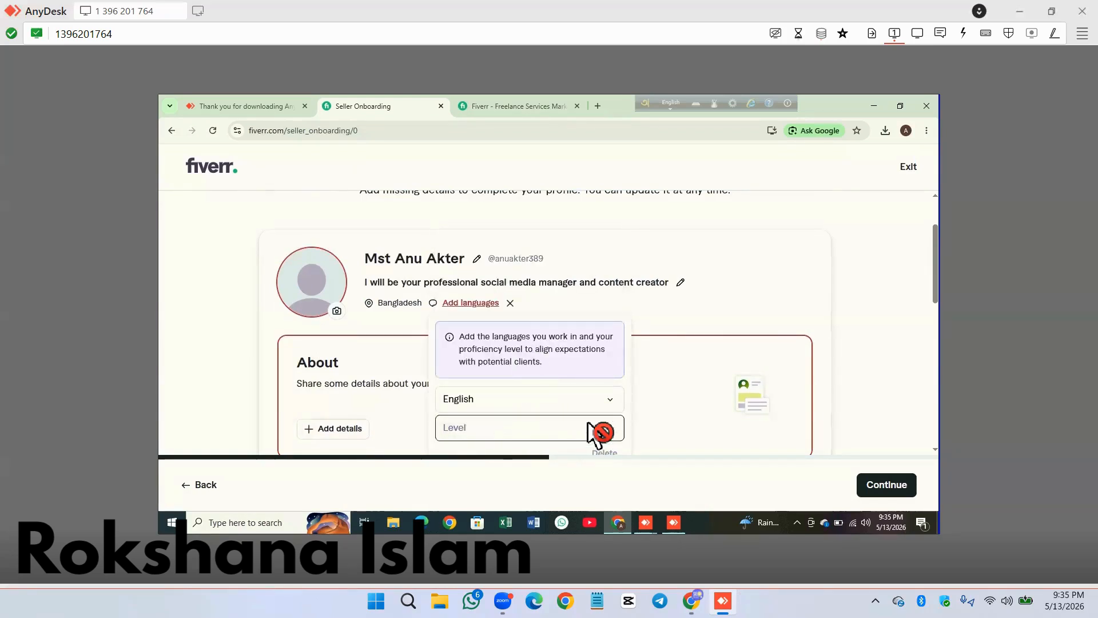
click(614, 428)
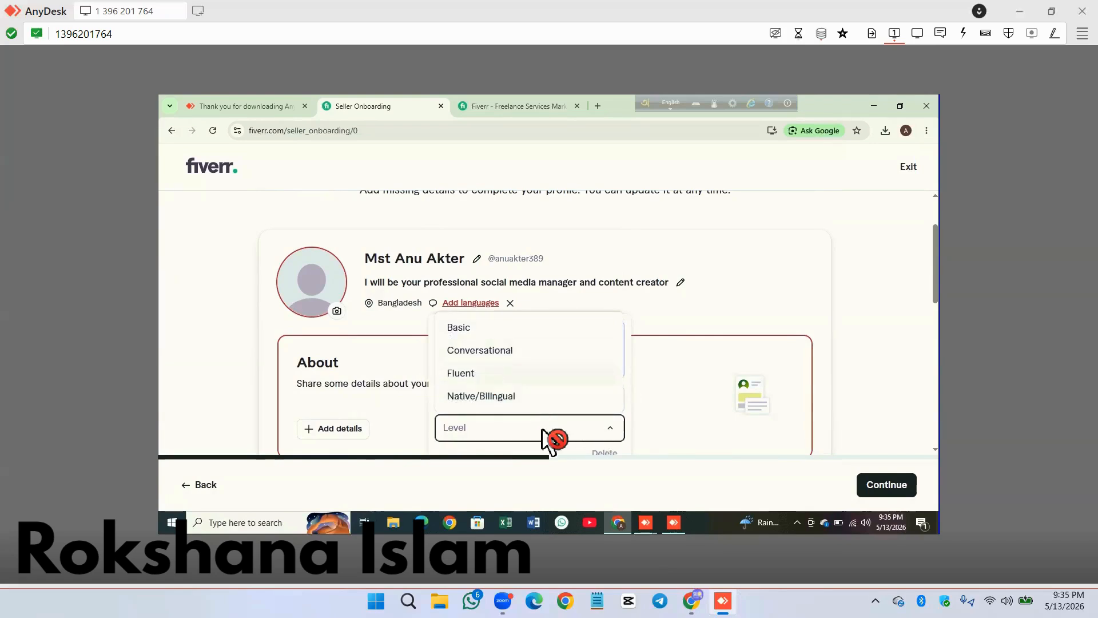
click(475, 374)
scroll(575, 429, down, 1)
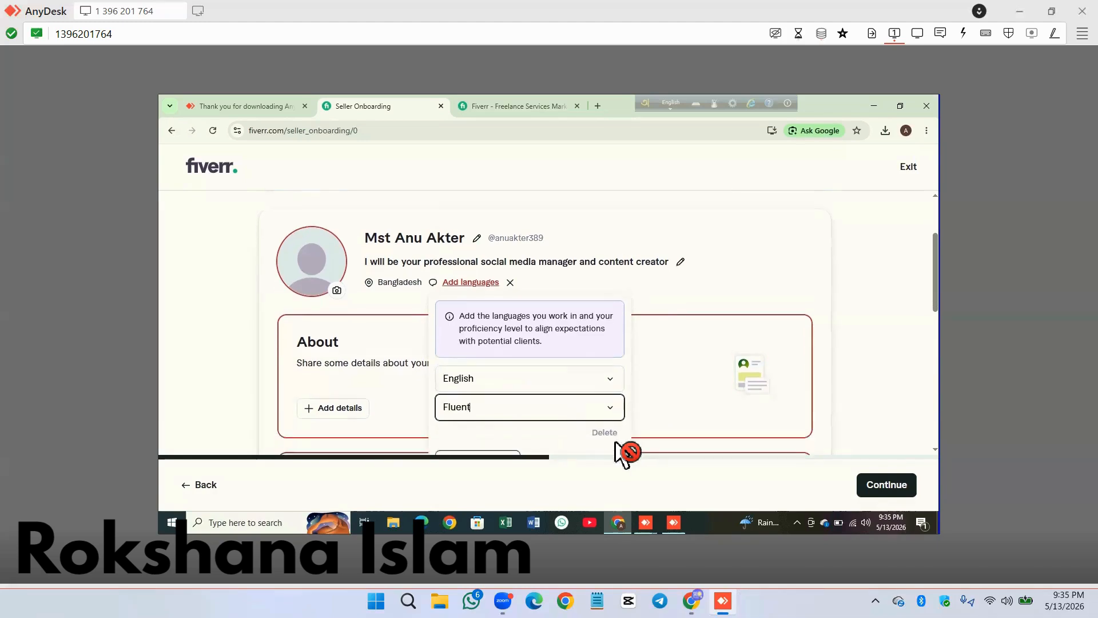
- Add Spanish as a second language at Basic proficiency
click(482, 424)
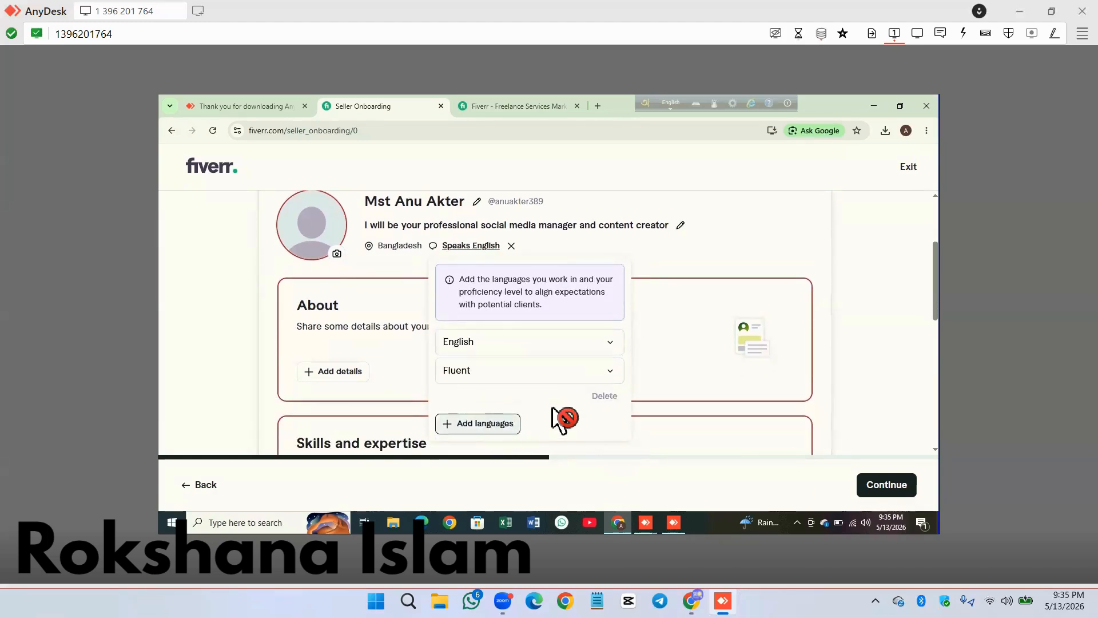
scroll(496, 410, down, 2)
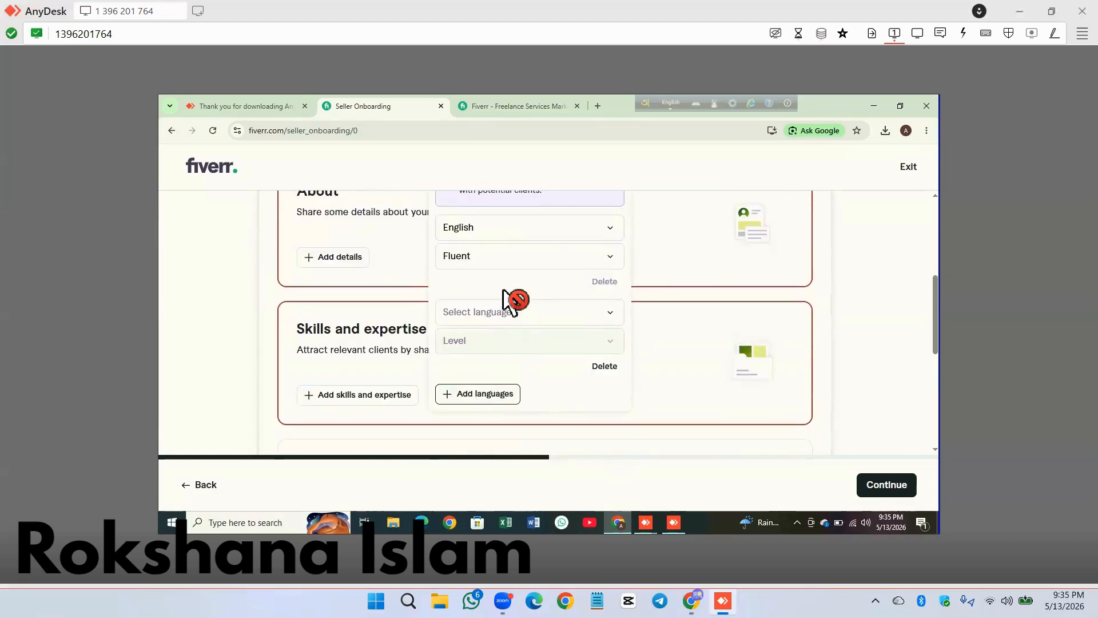
click(460, 314)
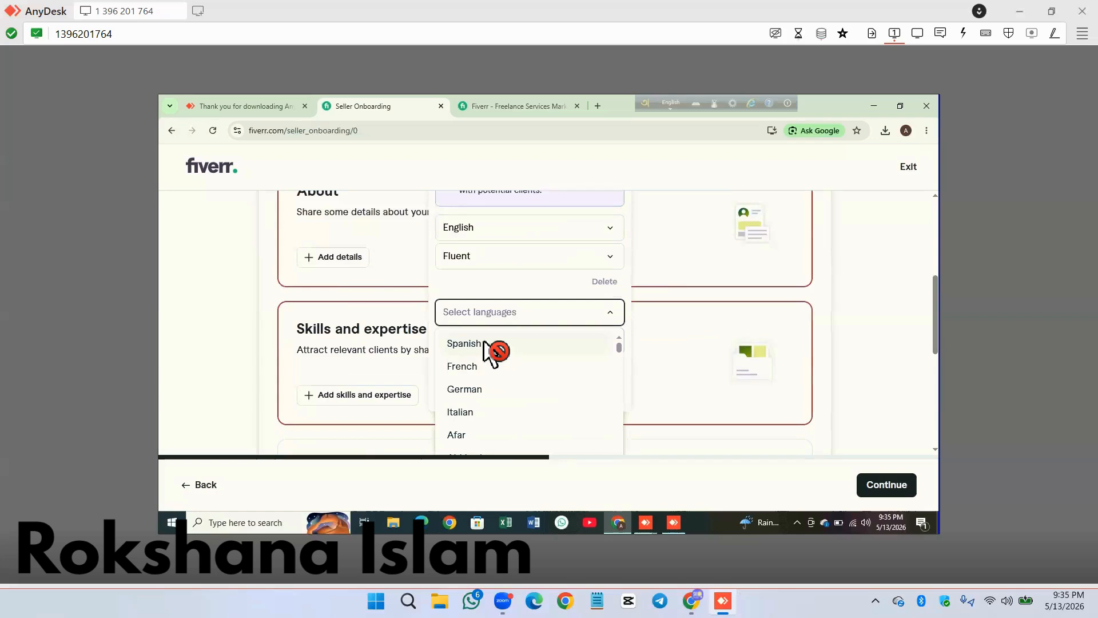
click(485, 343)
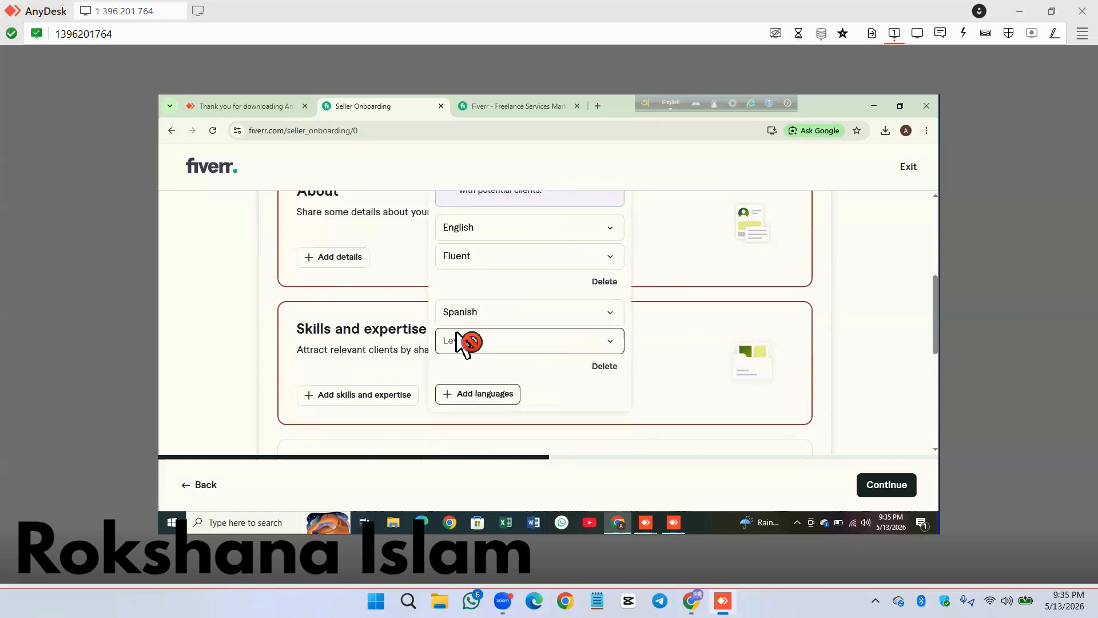
click(607, 343)
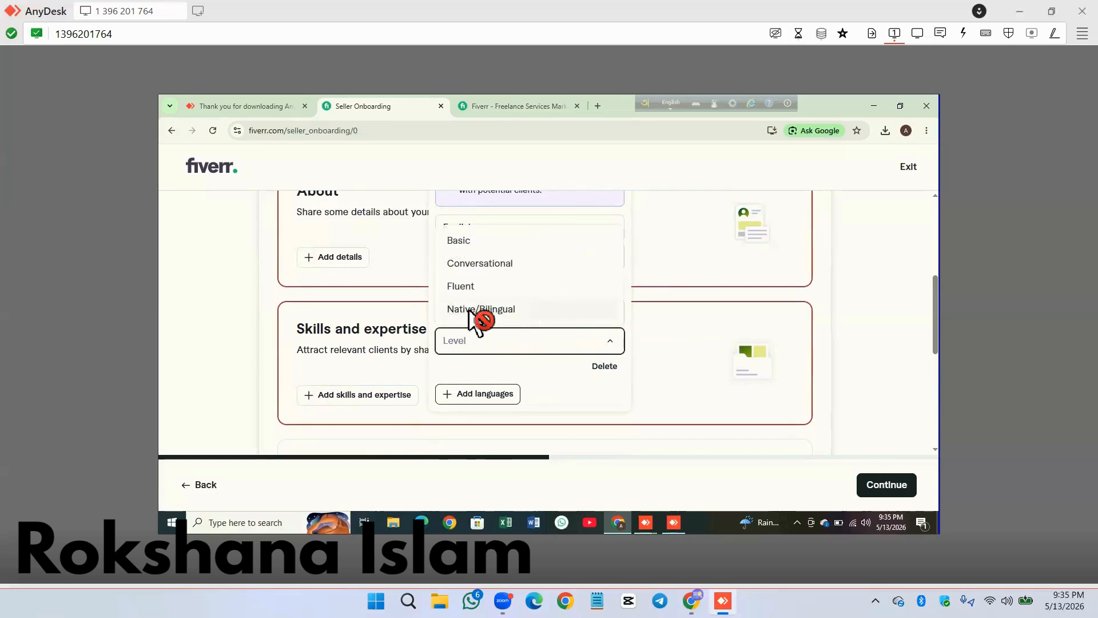
click(548, 352)
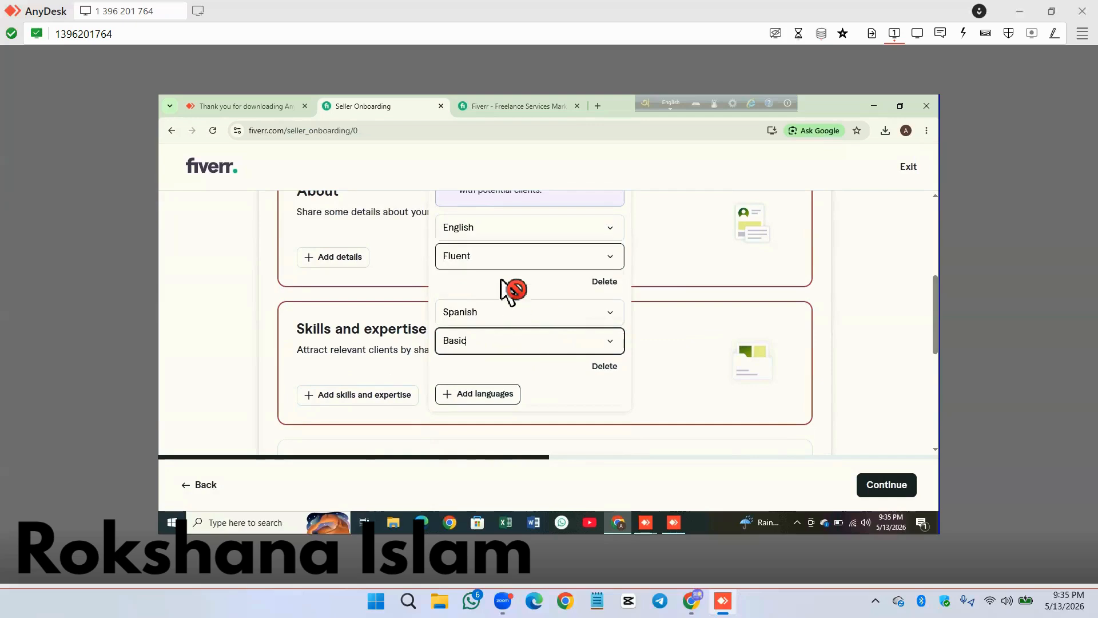
- Add Hindi, found by searching 'hind', at Conversational proficiency
click(488, 396)
click(459, 339)
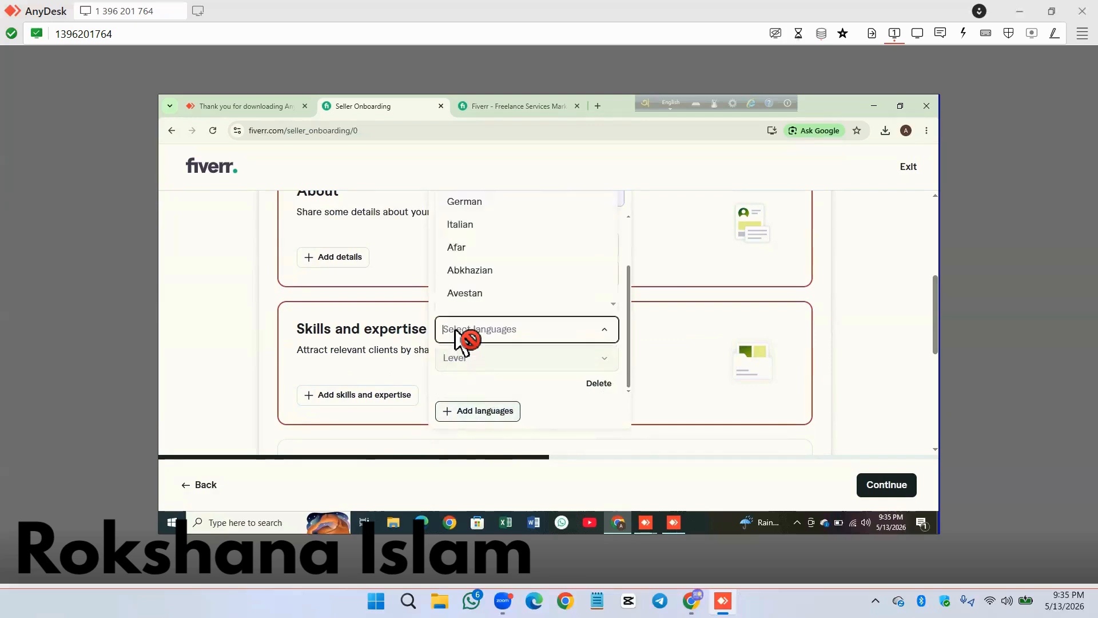
text(hind)
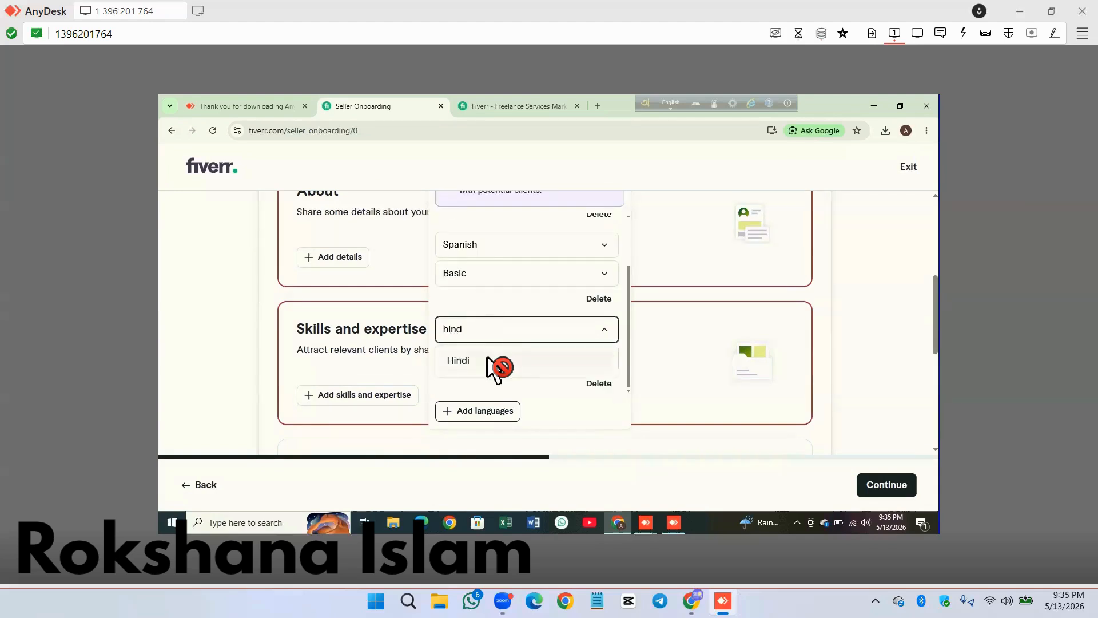
click(487, 359)
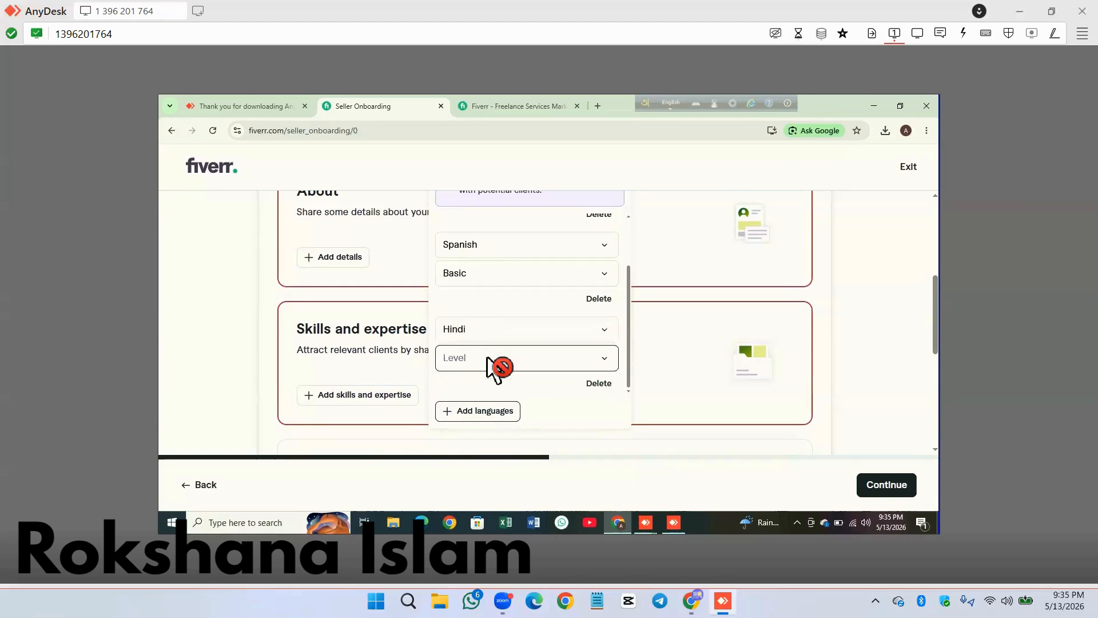
click(596, 358)
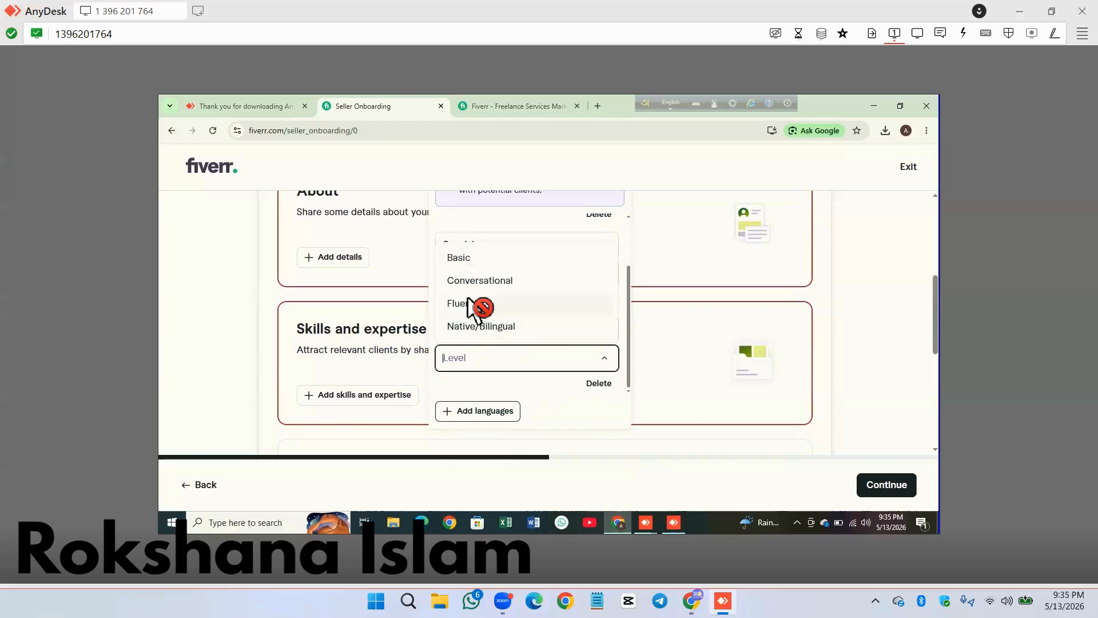
click(575, 283)
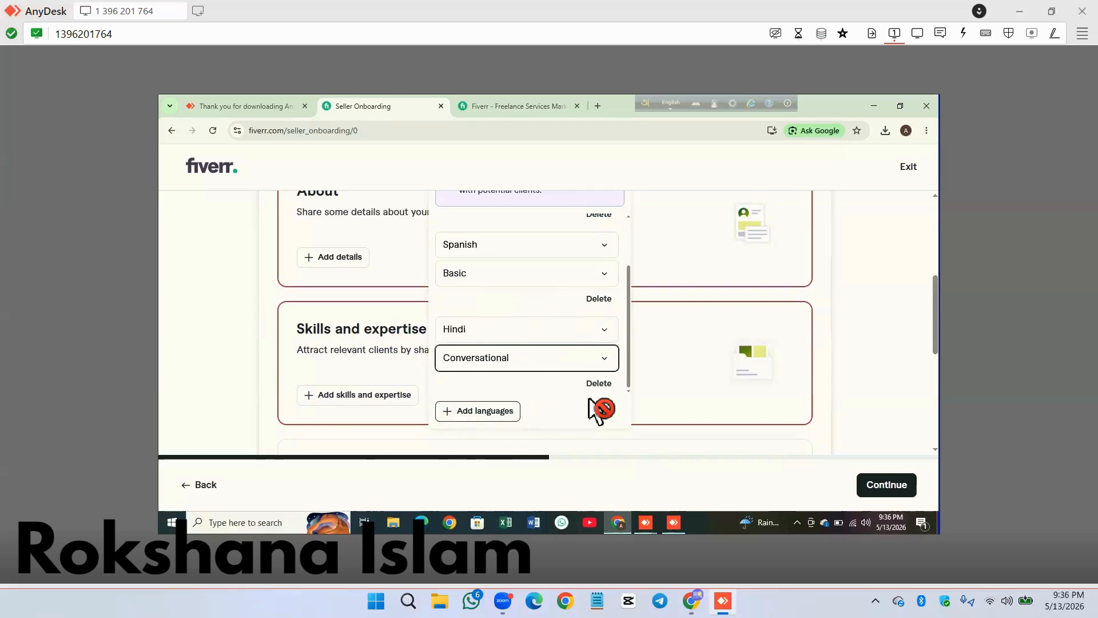
scroll(598, 409, down, 2)
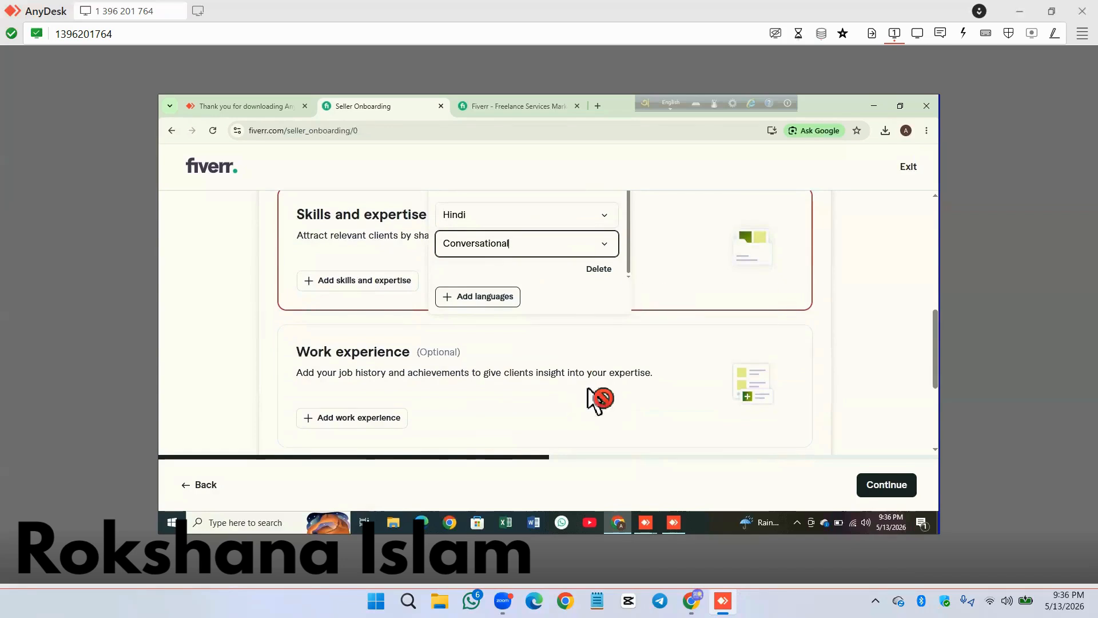
- Close the languages editor, open the About description box, and bring up the Google Docs gig notes
click(591, 424)
scroll(591, 423, up, 6)
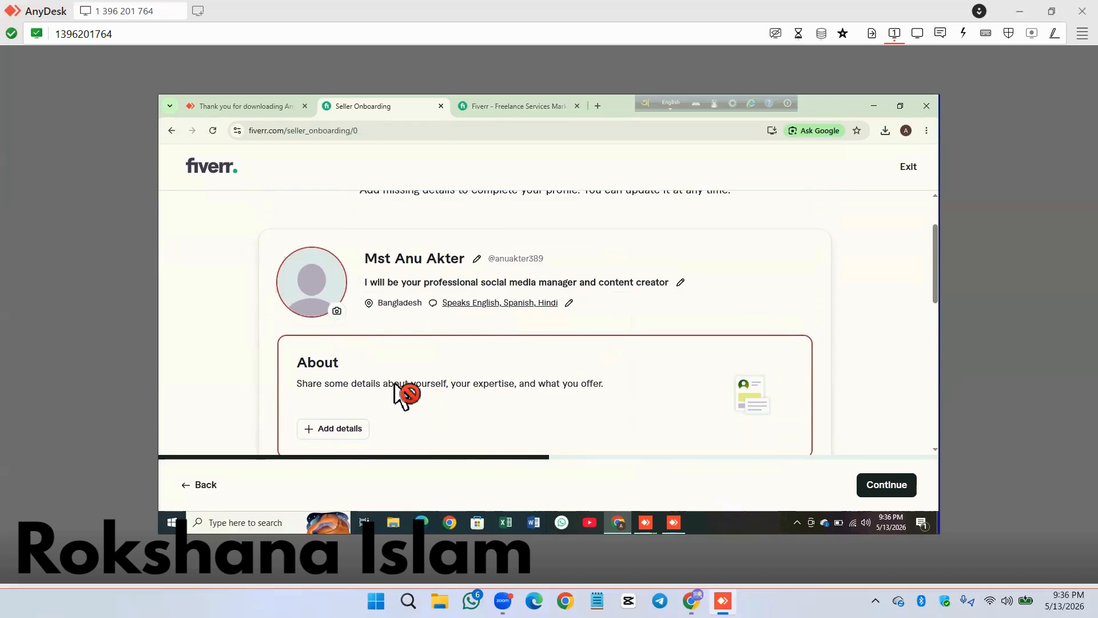
scroll(371, 366, down, 1)
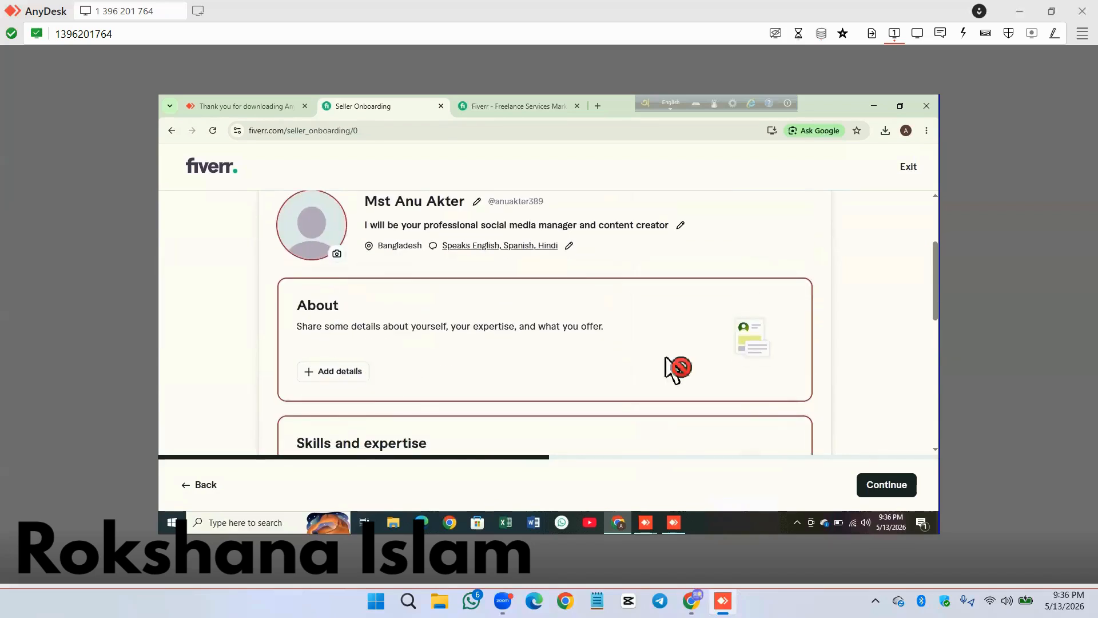
click(337, 372)
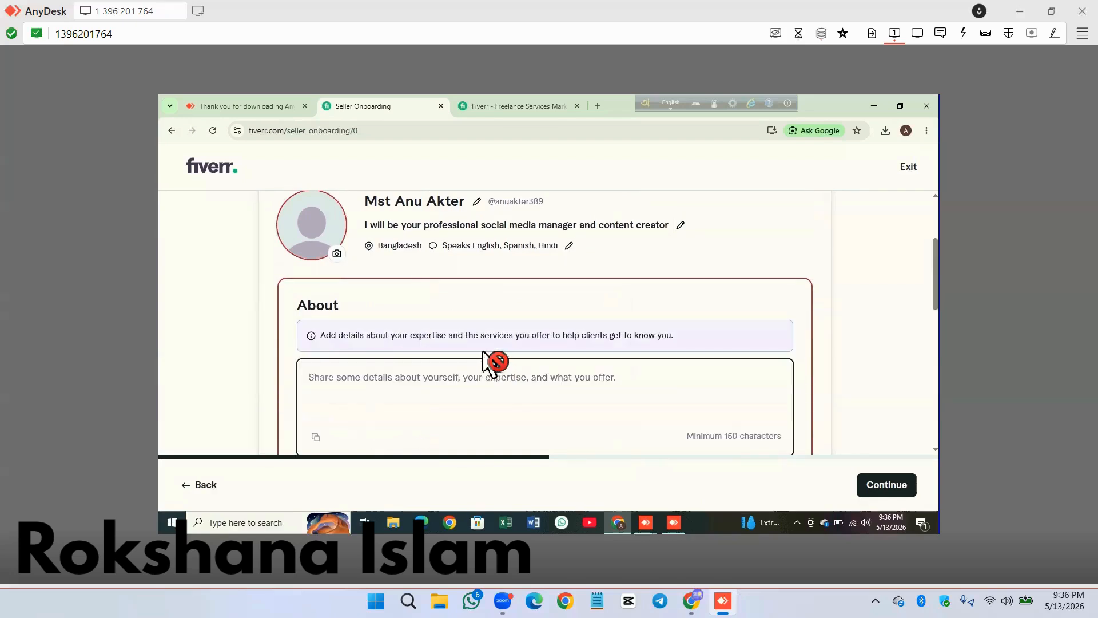
scroll(483, 357, down, 2)
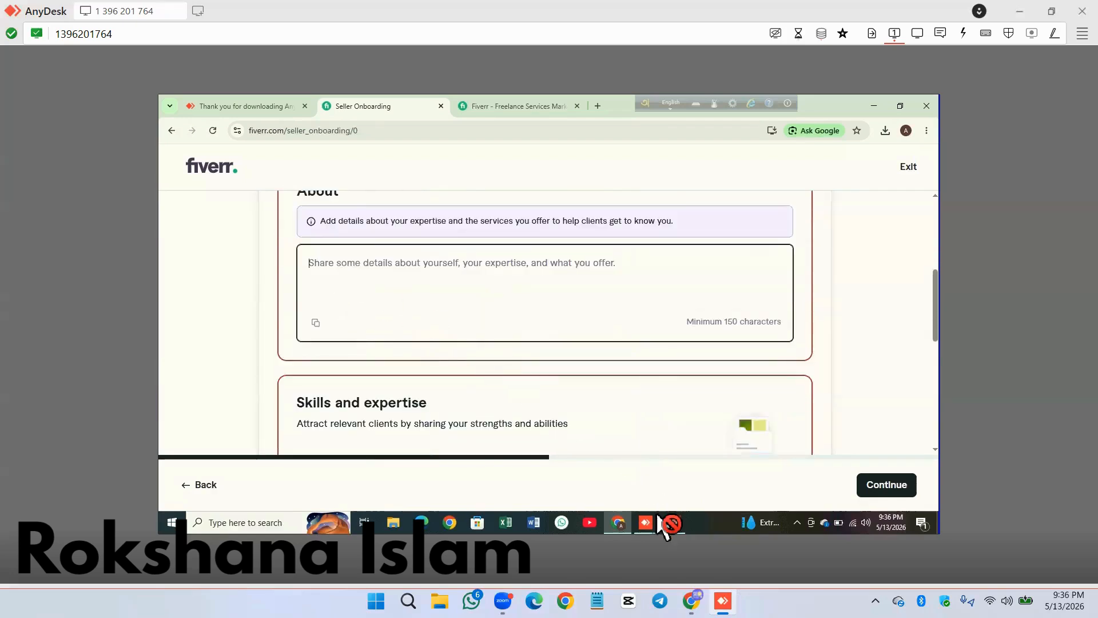
click(692, 600)
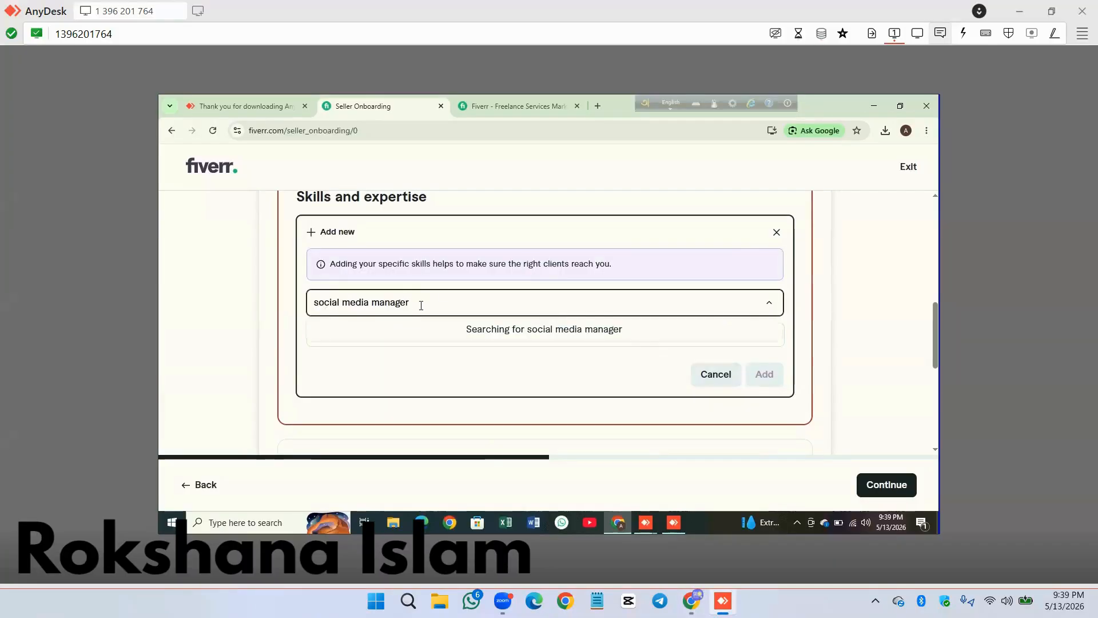
- Pick the Social media management suggestion at Pro level and add it to Skills and expertise
key(BackSpace)
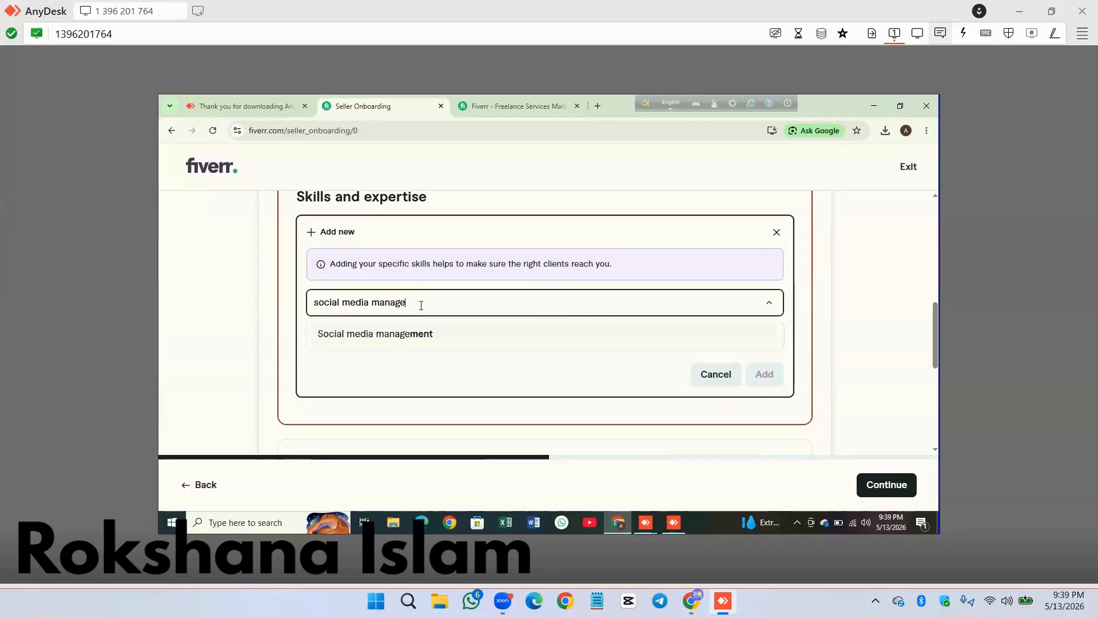
click(431, 341)
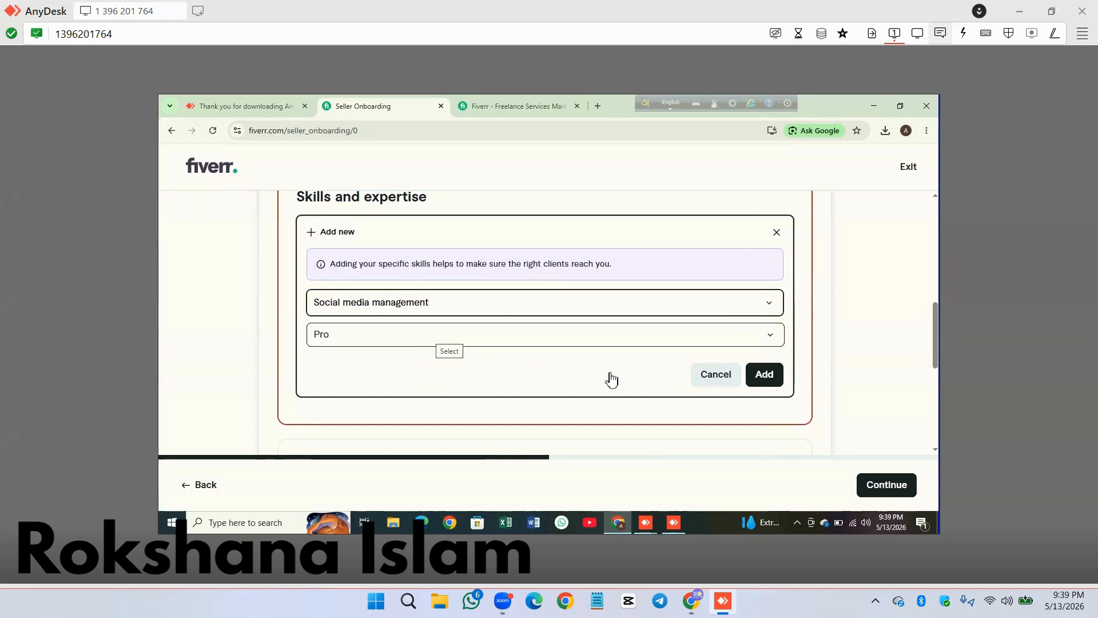
click(765, 375)
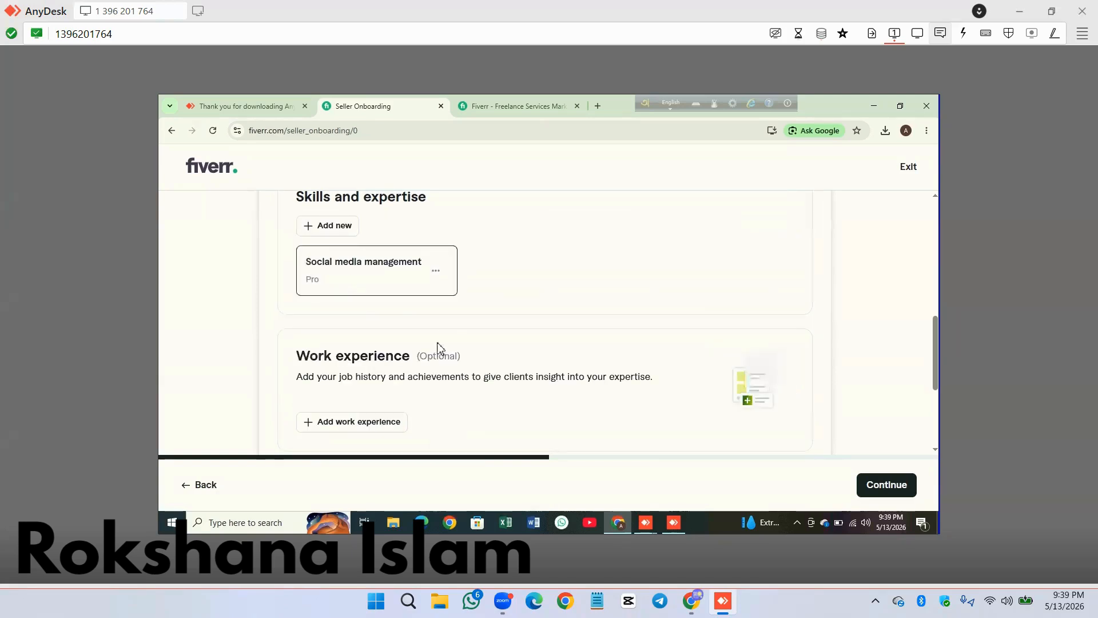
scroll(407, 371, down, 1)
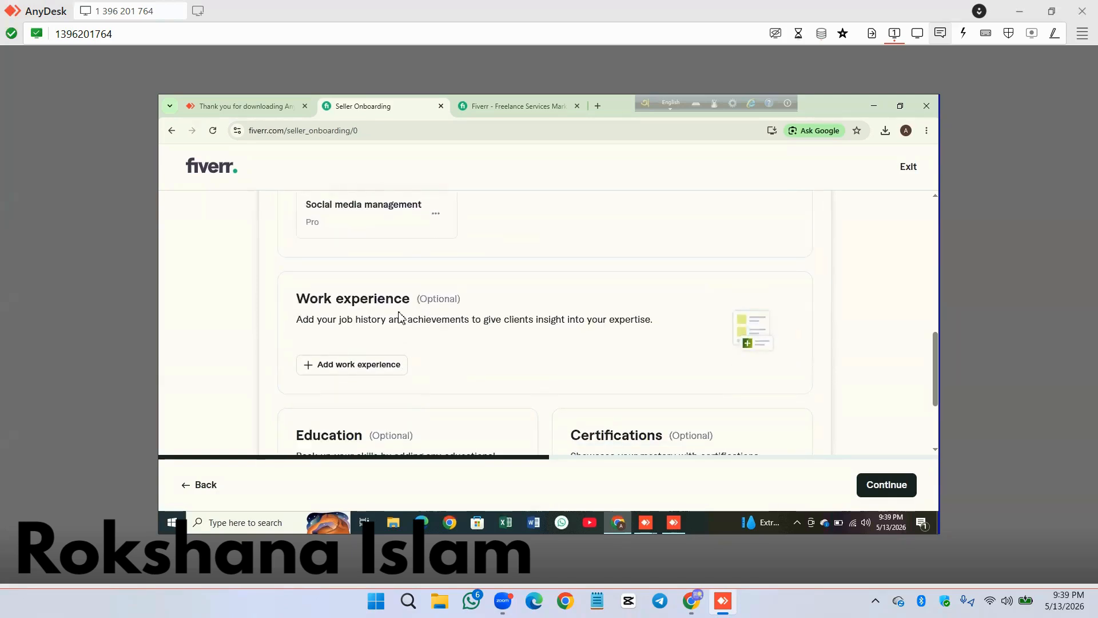
- Start a work experience entry titled 'social media manager' with Freelance employment type
click(366, 366)
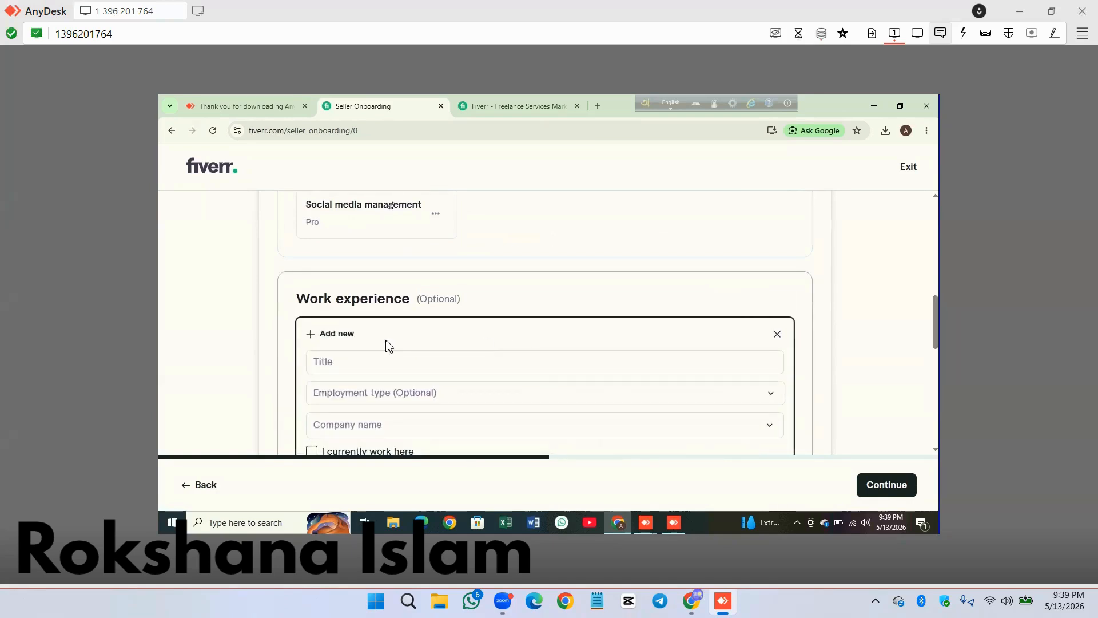
click(352, 363)
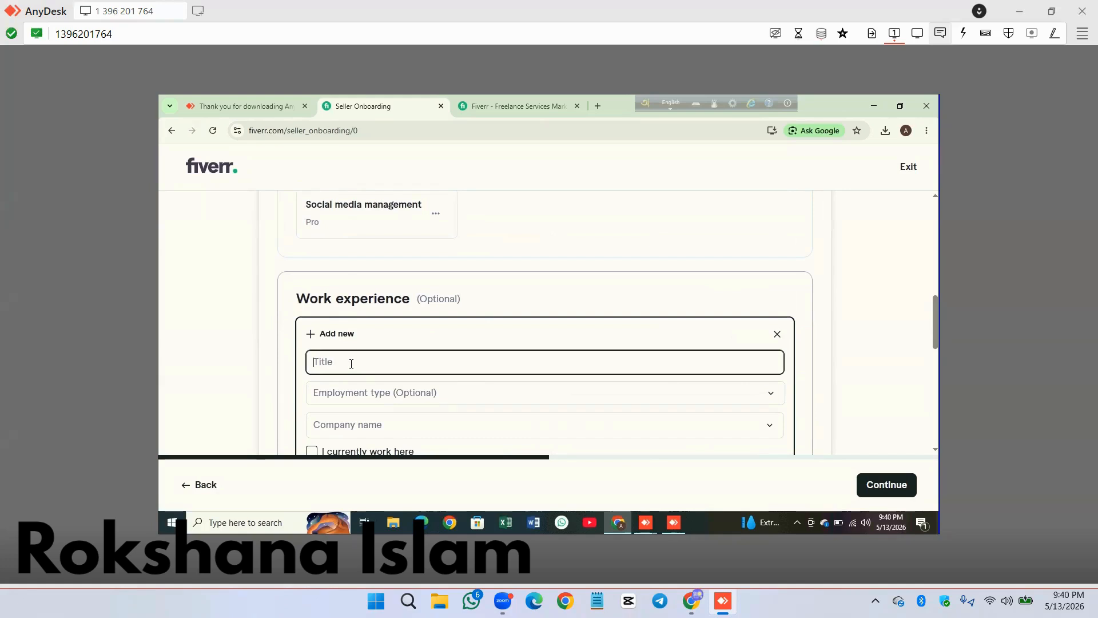
key(super+v)
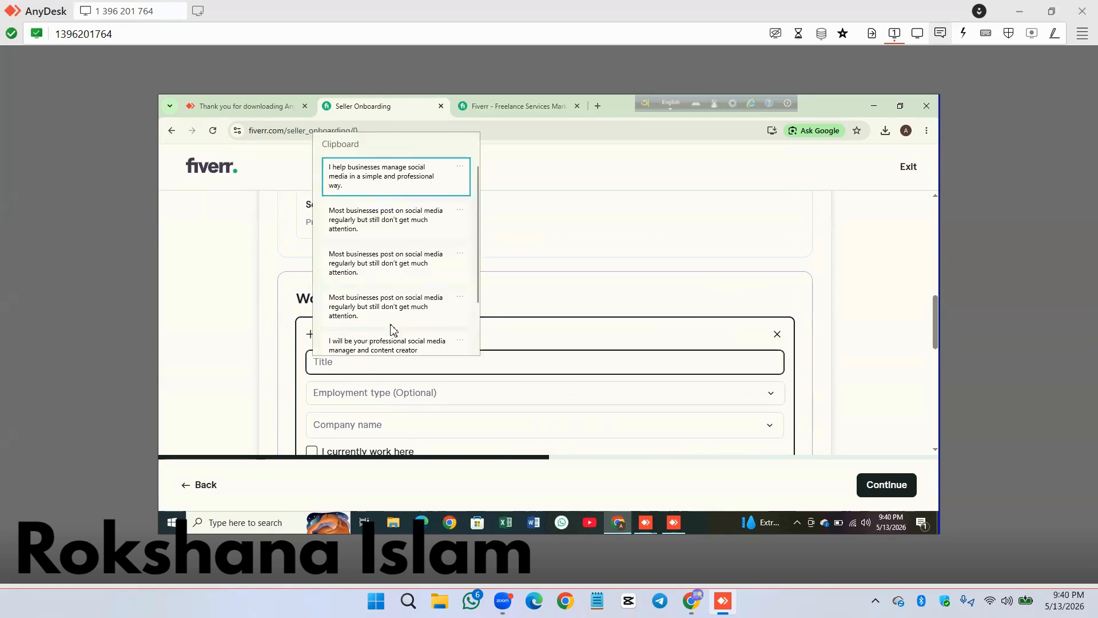
scroll(394, 330, down, 3)
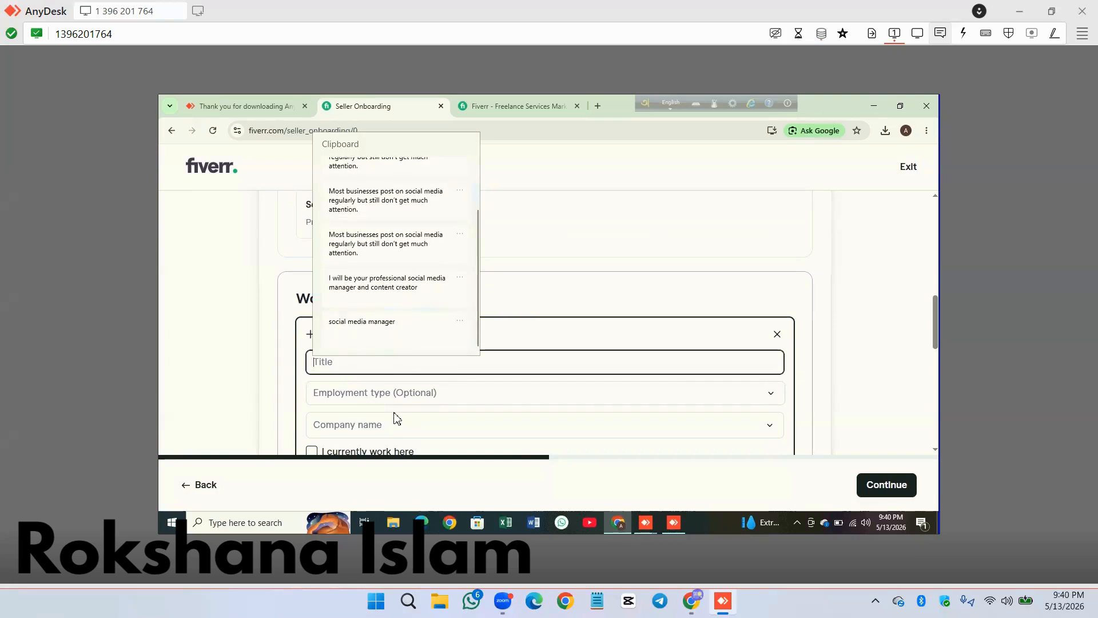
click(366, 322)
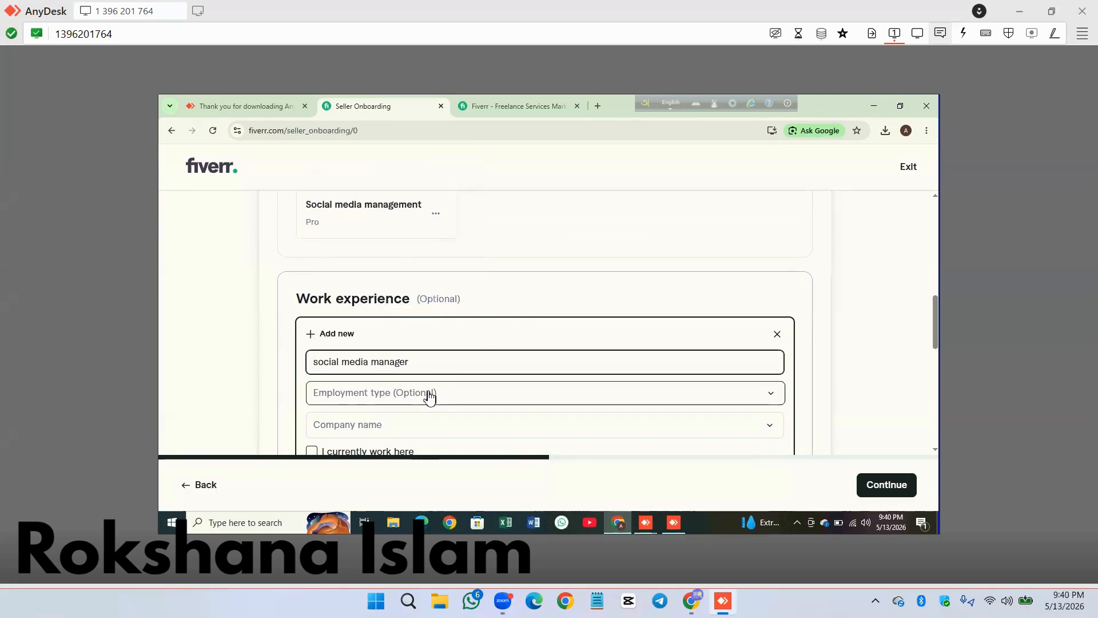
click(768, 400)
click(768, 399)
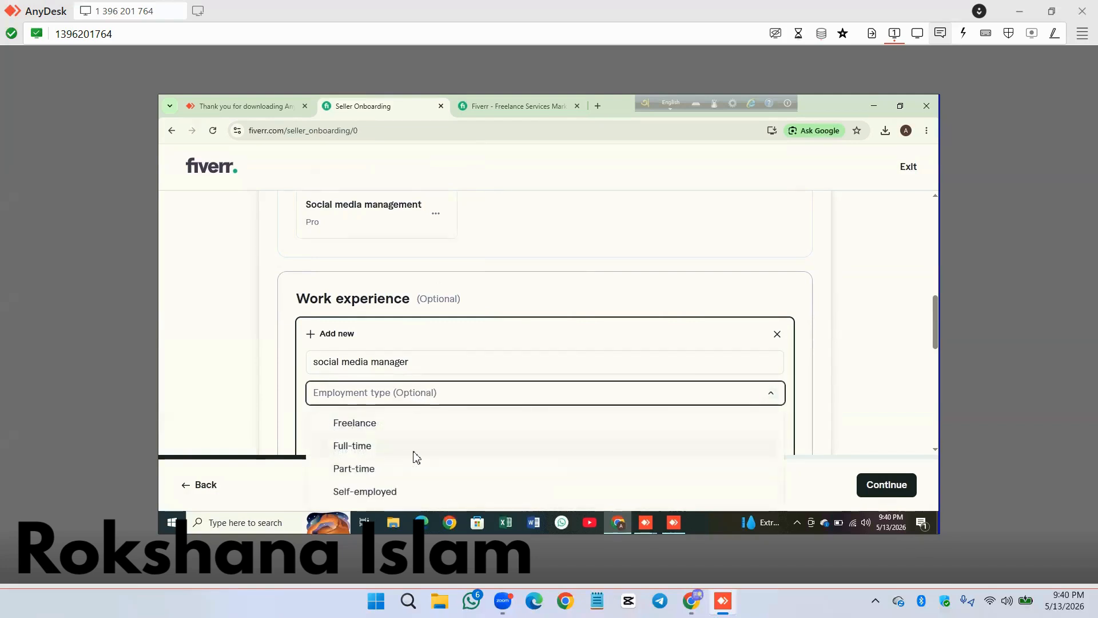
click(384, 426)
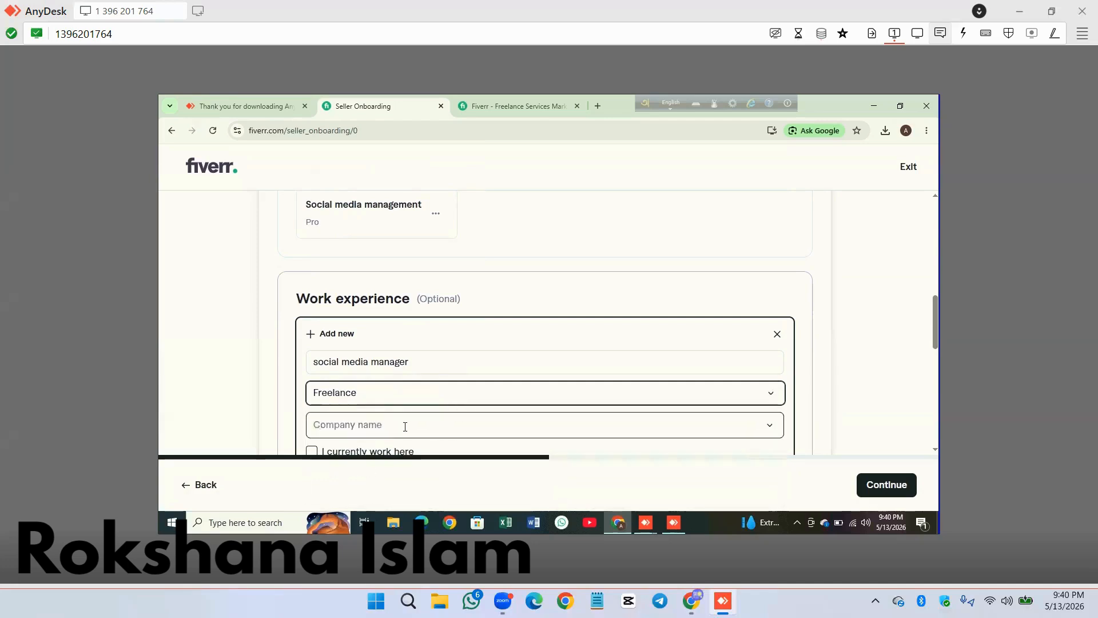
- Choose SEO Brand as the company and open the start date picker
click(403, 426)
text(SEO B)
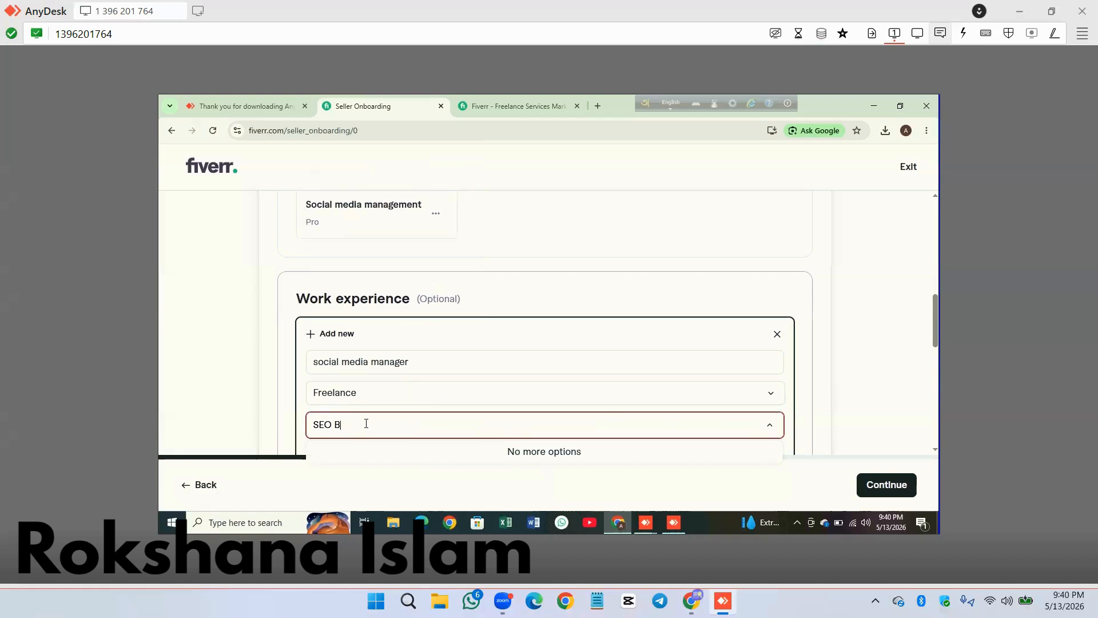
key(BackSpace)
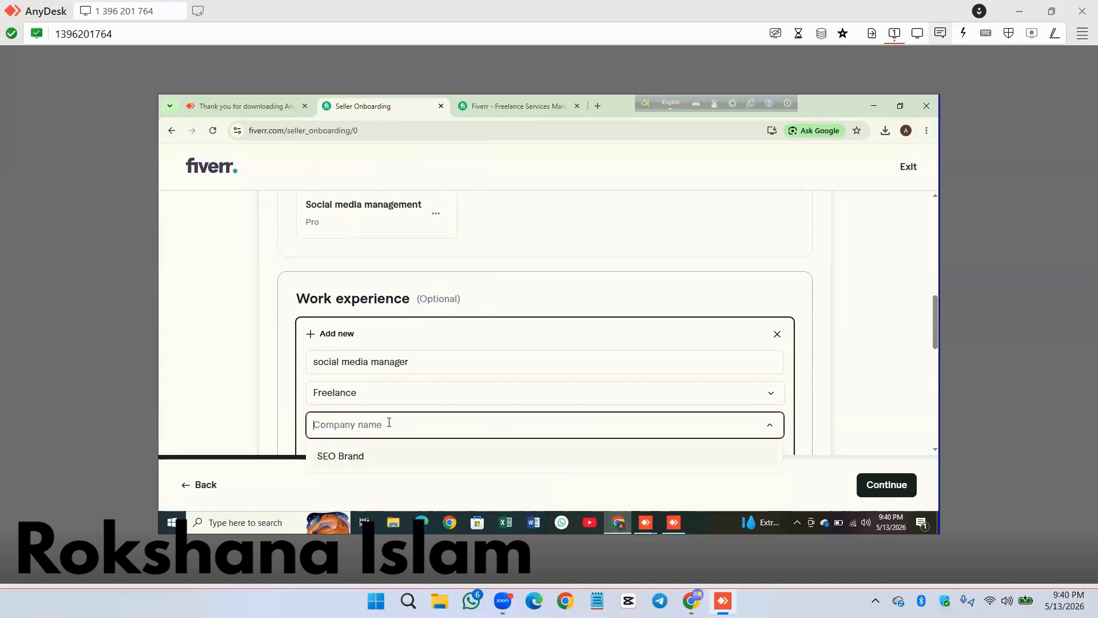
scroll(389, 422, down, 2)
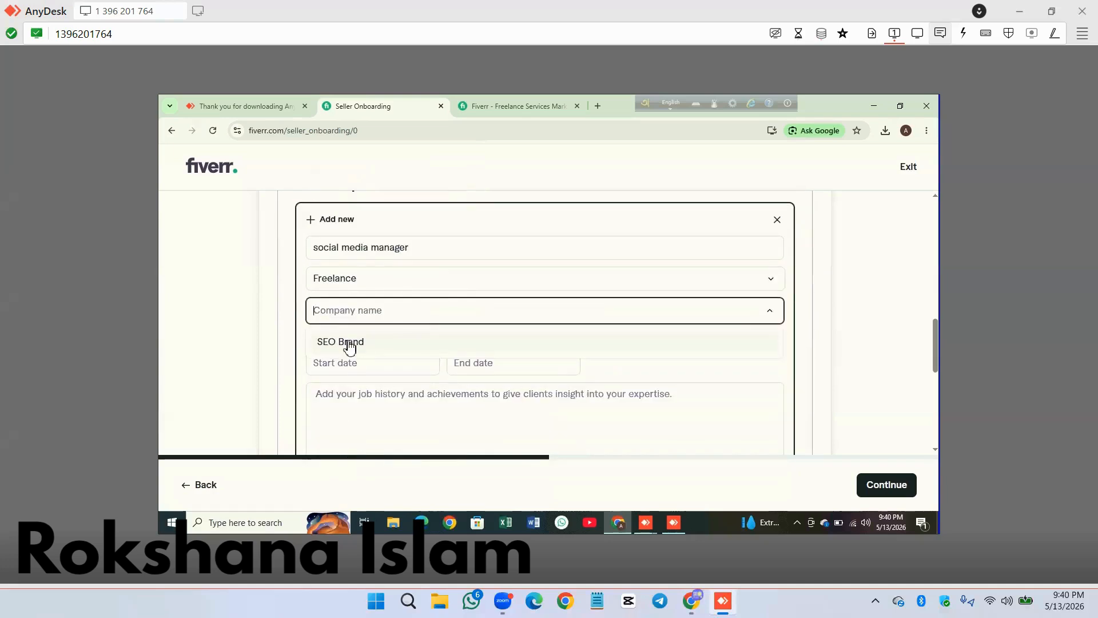
click(350, 346)
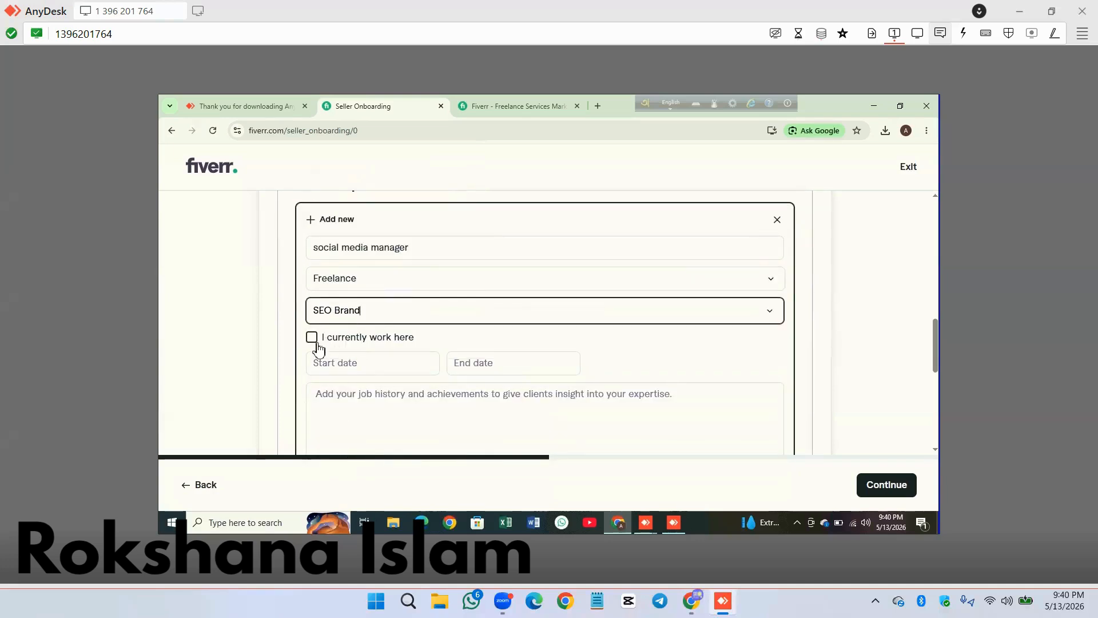
click(342, 371)
click(355, 367)
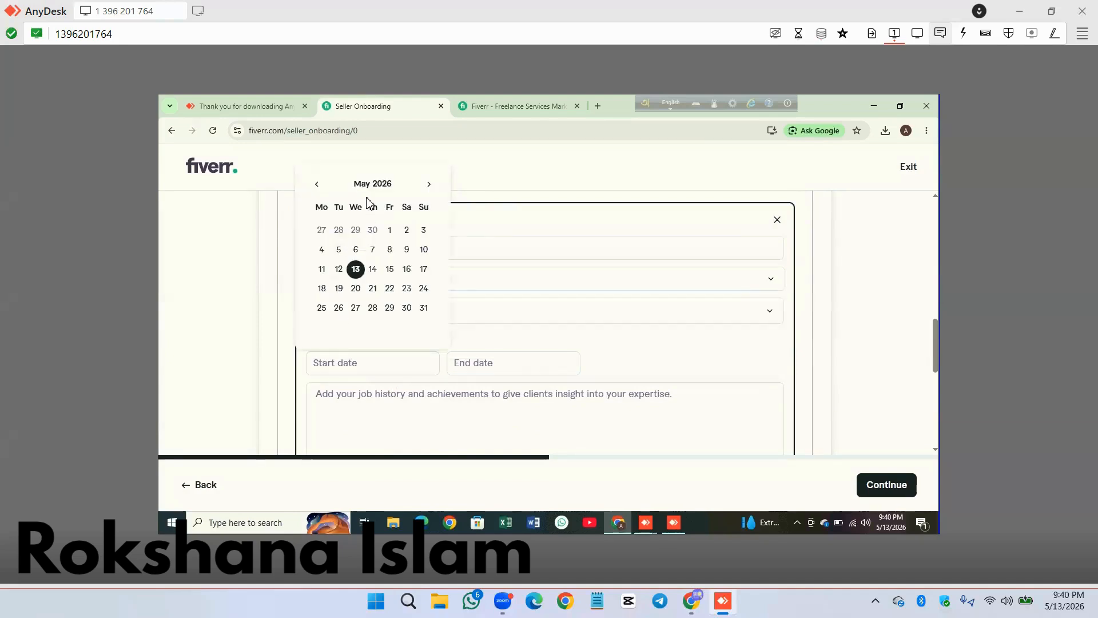
- Set the start date to September 2024 and tick 'I currently work here'
click(316, 184)
click(316, 185)
click(317, 184)
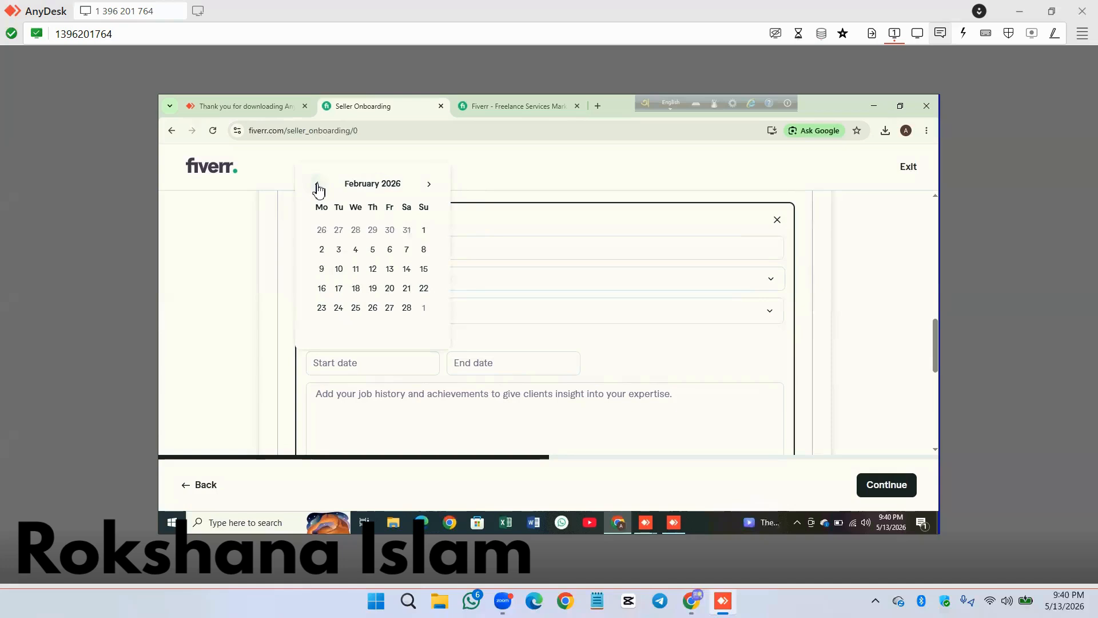
click(316, 185)
click(316, 184)
click(317, 185)
click(317, 185)
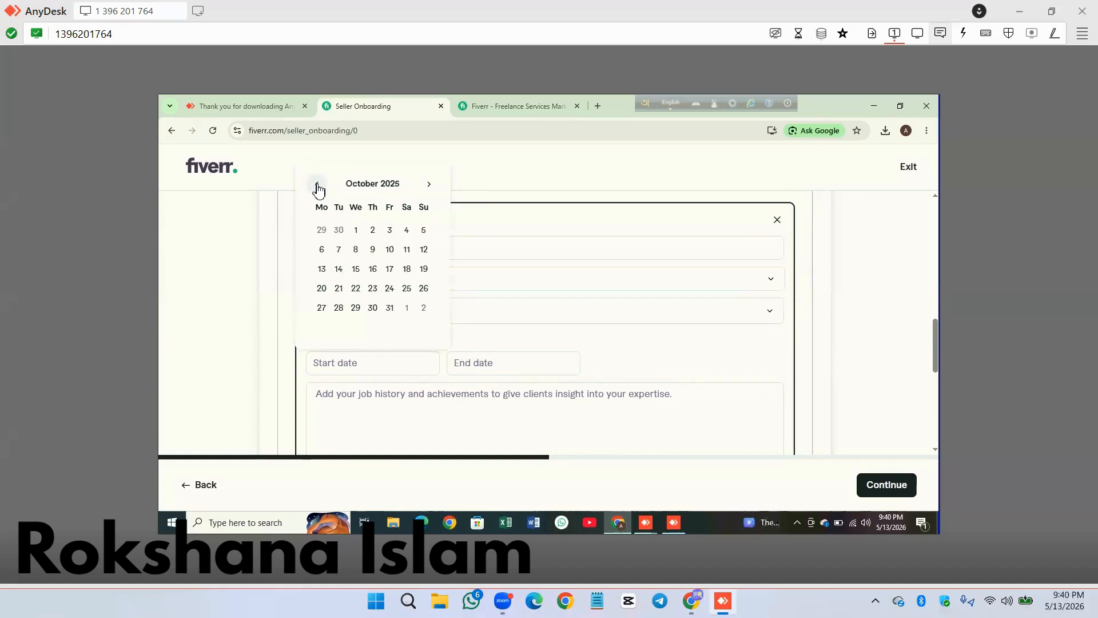
click(317, 185)
click(317, 184)
click(316, 185)
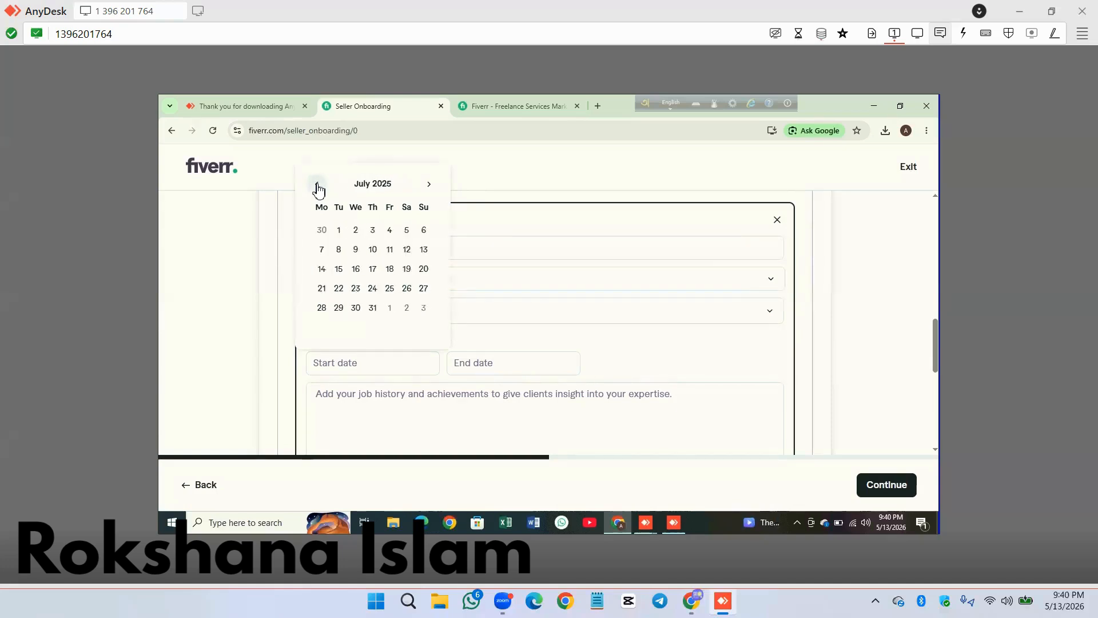
click(317, 185)
click(316, 184)
click(317, 184)
click(317, 185)
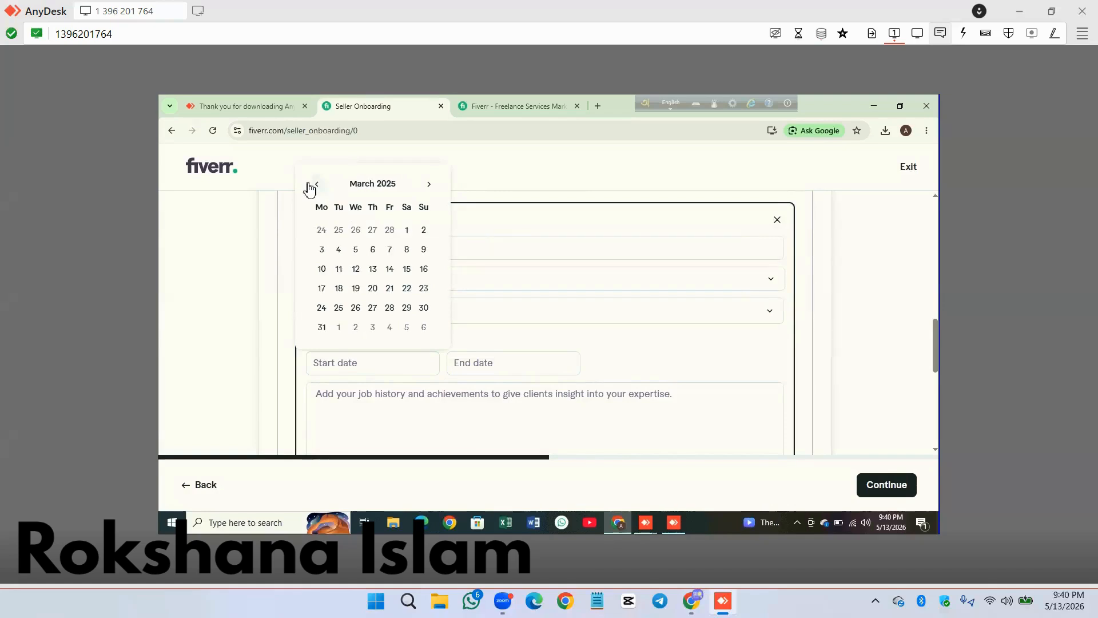
click(317, 185)
click(317, 185)
click(317, 185)
click(317, 185)
click(317, 184)
click(316, 185)
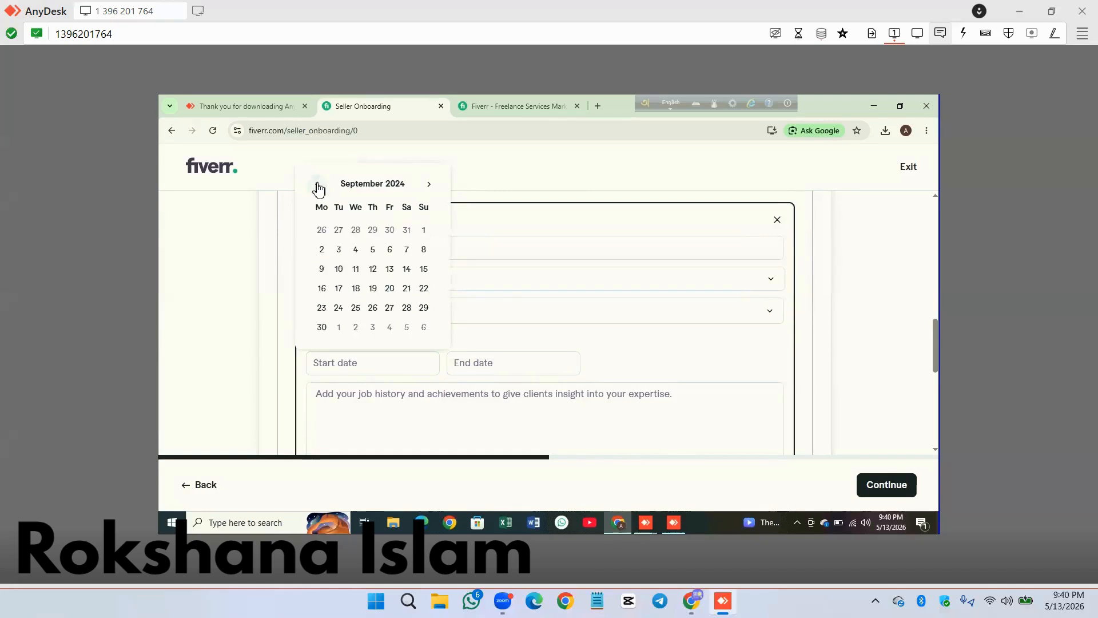
click(424, 230)
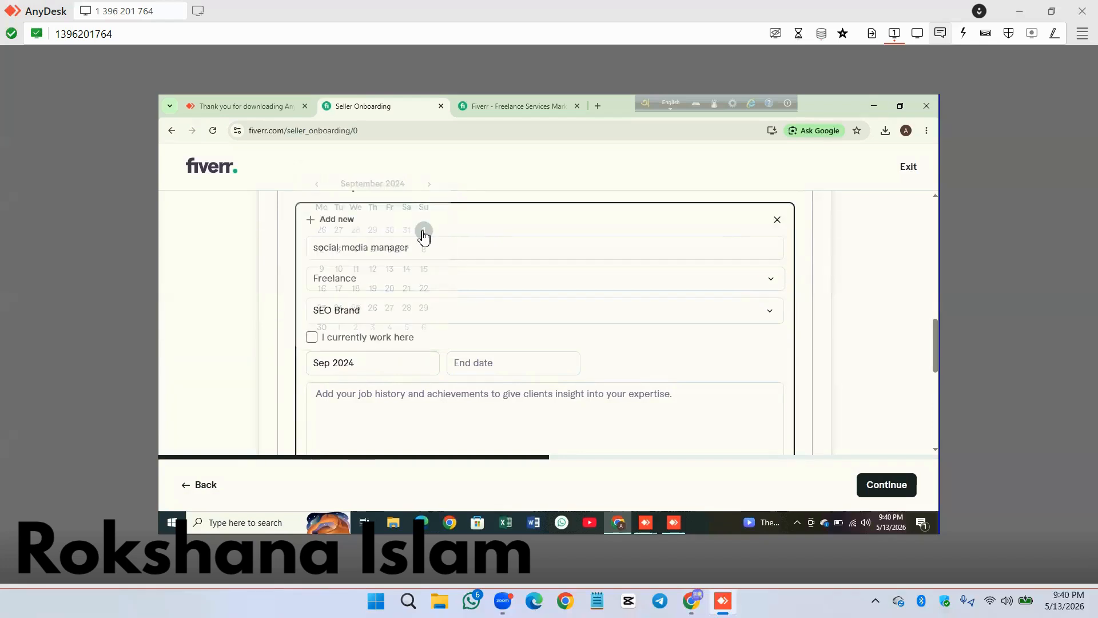
click(311, 342)
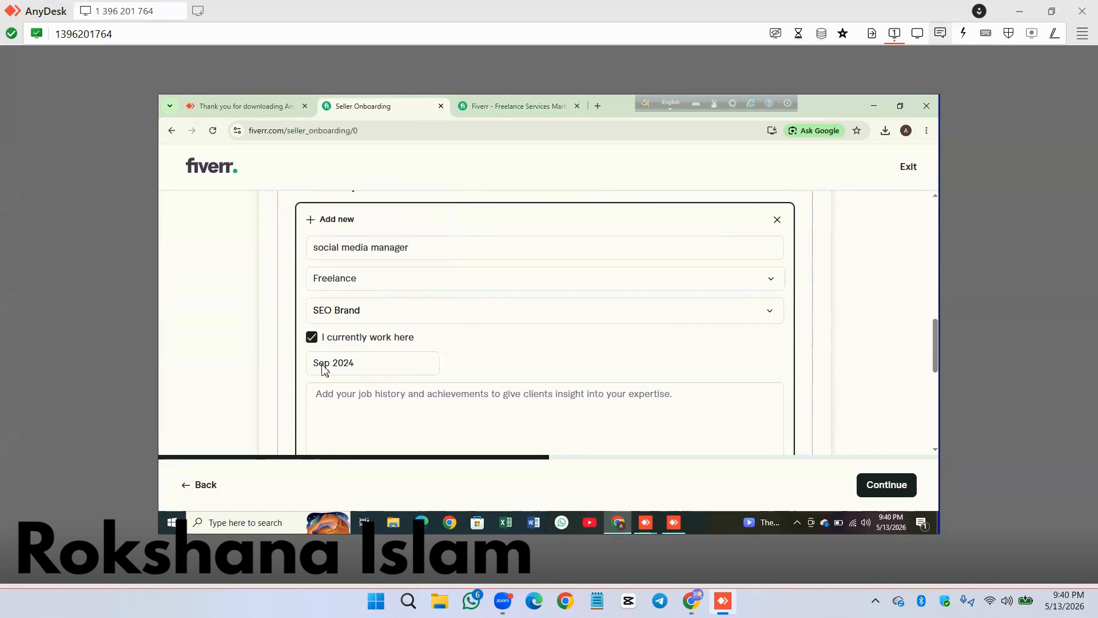
scroll(444, 368, down, 2)
click(320, 279)
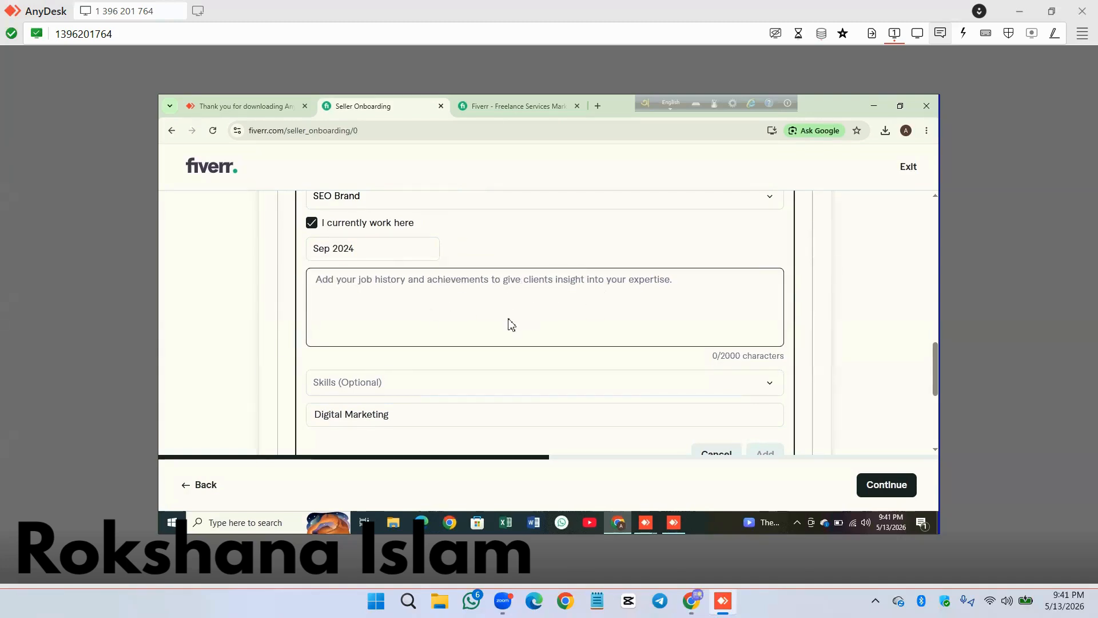
scroll(377, 363, down, 1)
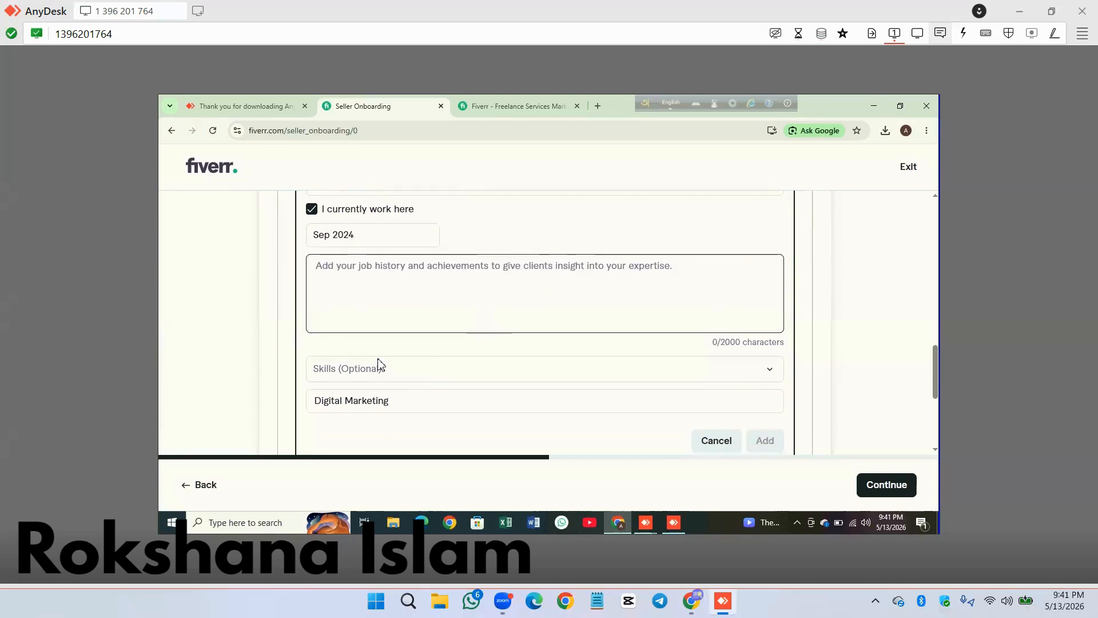
click(321, 330)
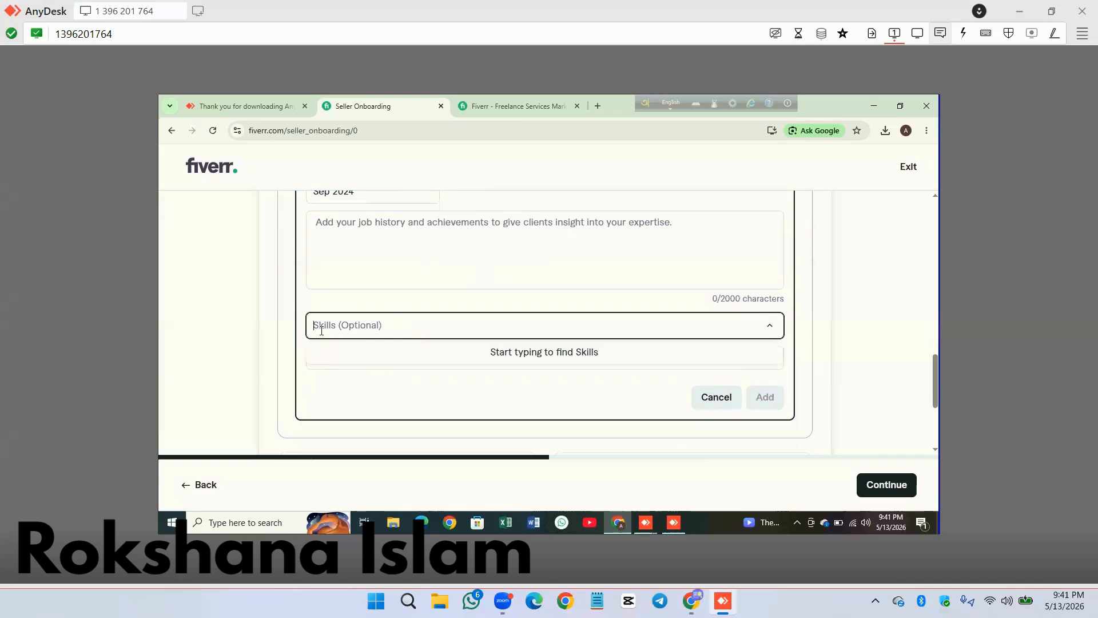
key(super+v)
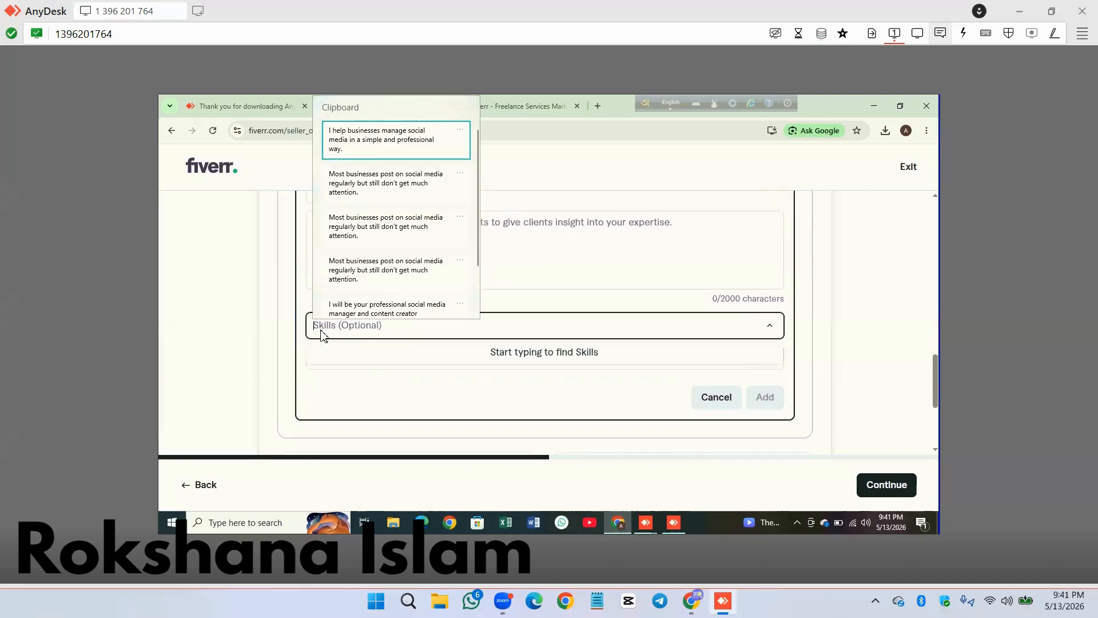
scroll(392, 252, down, 3)
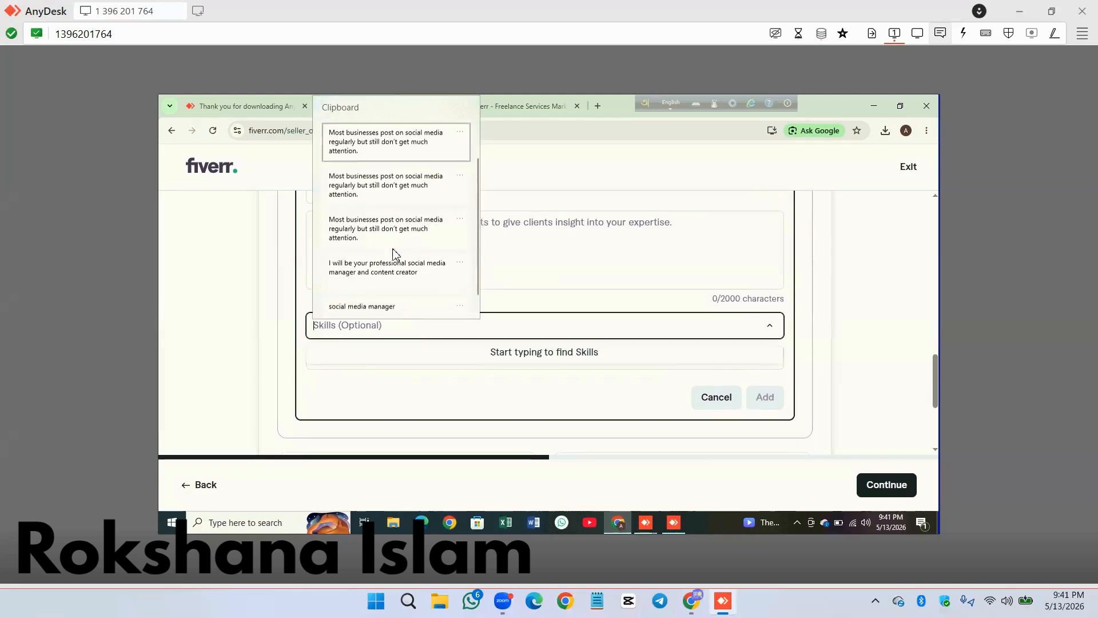
click(383, 295)
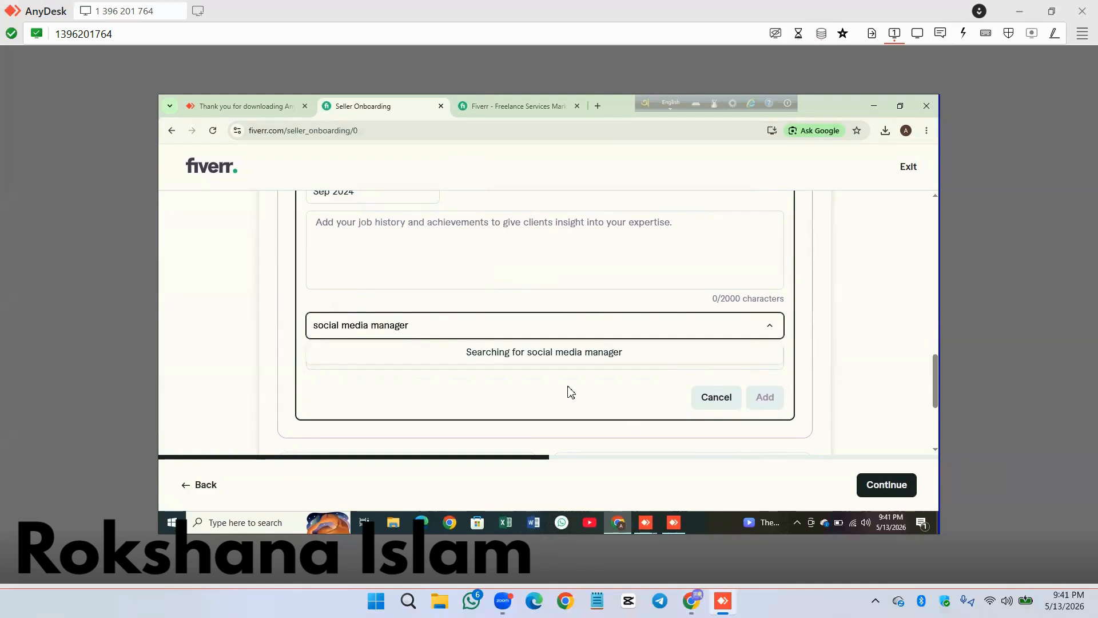
click(772, 333)
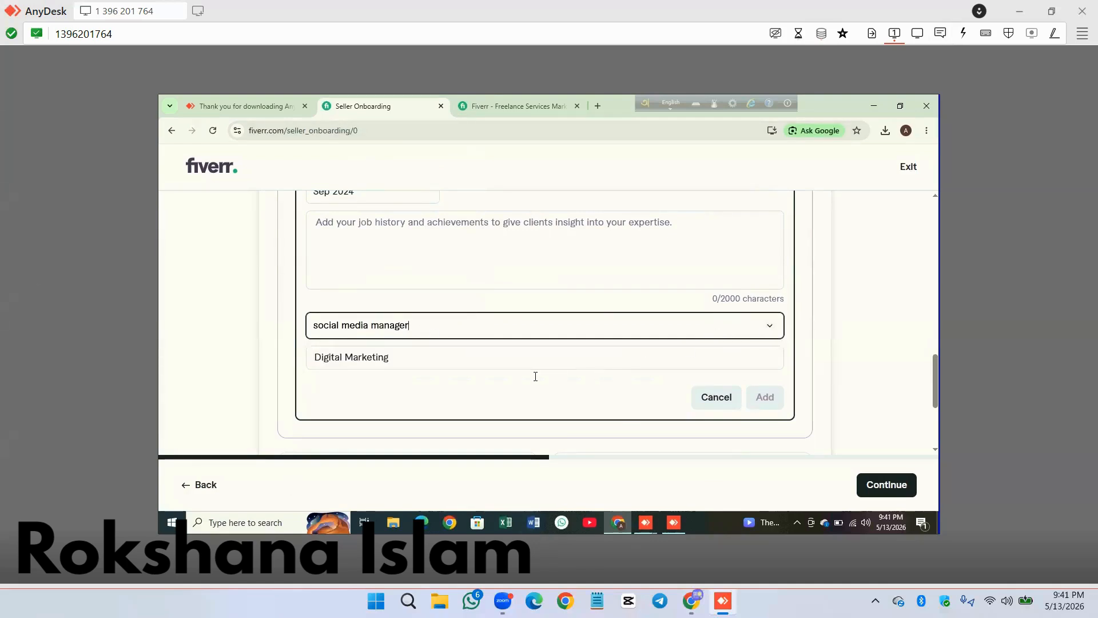
click(400, 364)
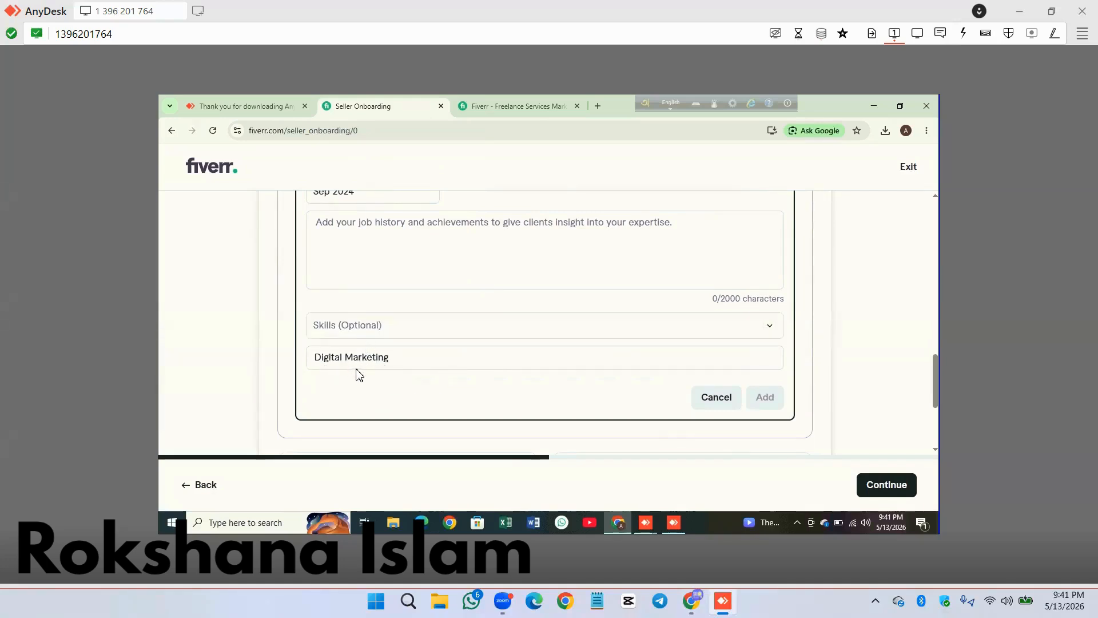
click(391, 327)
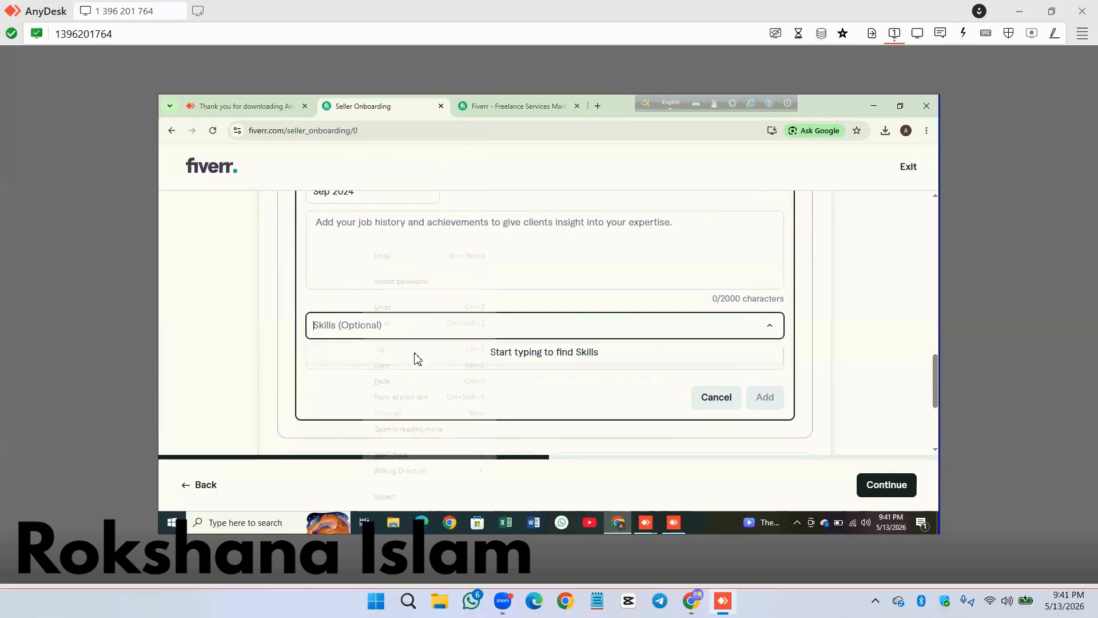
right_click(366, 334)
click(406, 384)
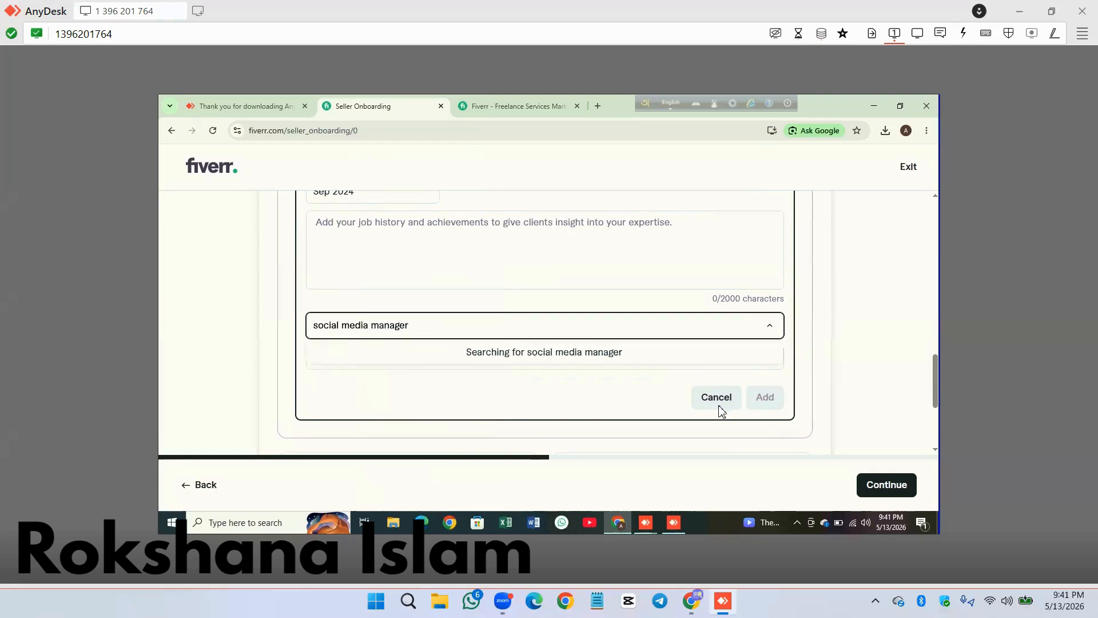
scroll(391, 346, up, 3)
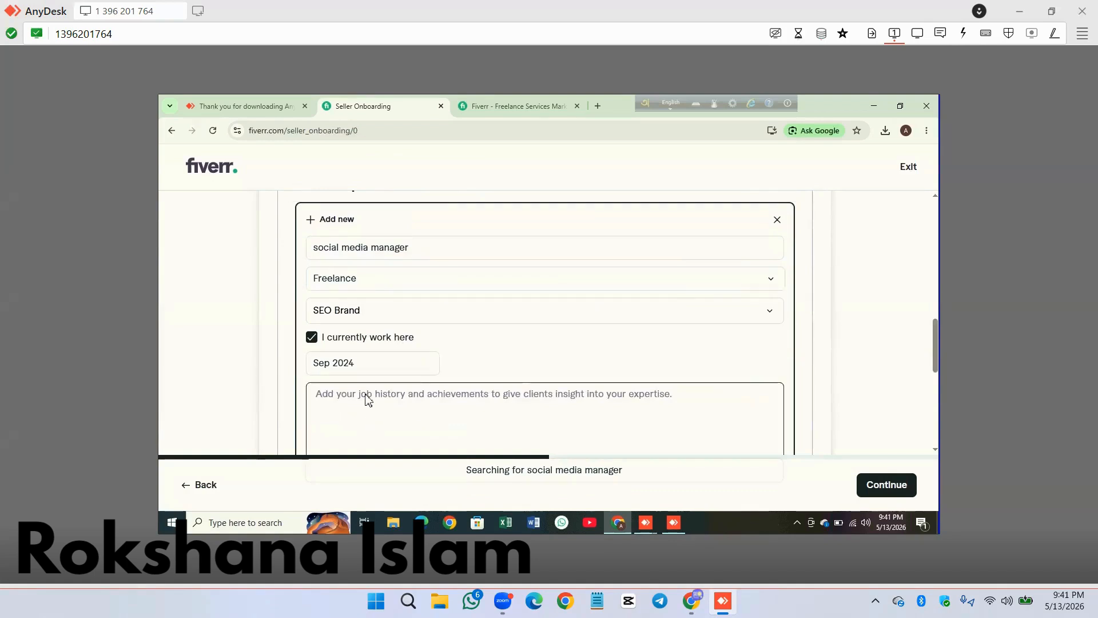
click(327, 401)
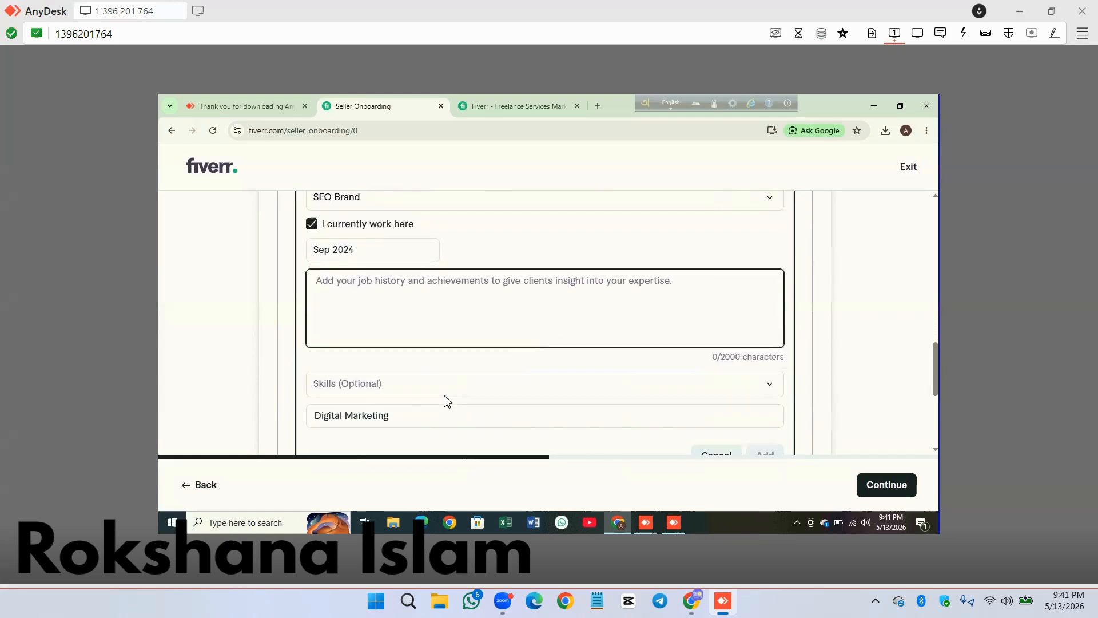
scroll(444, 401, down, 2)
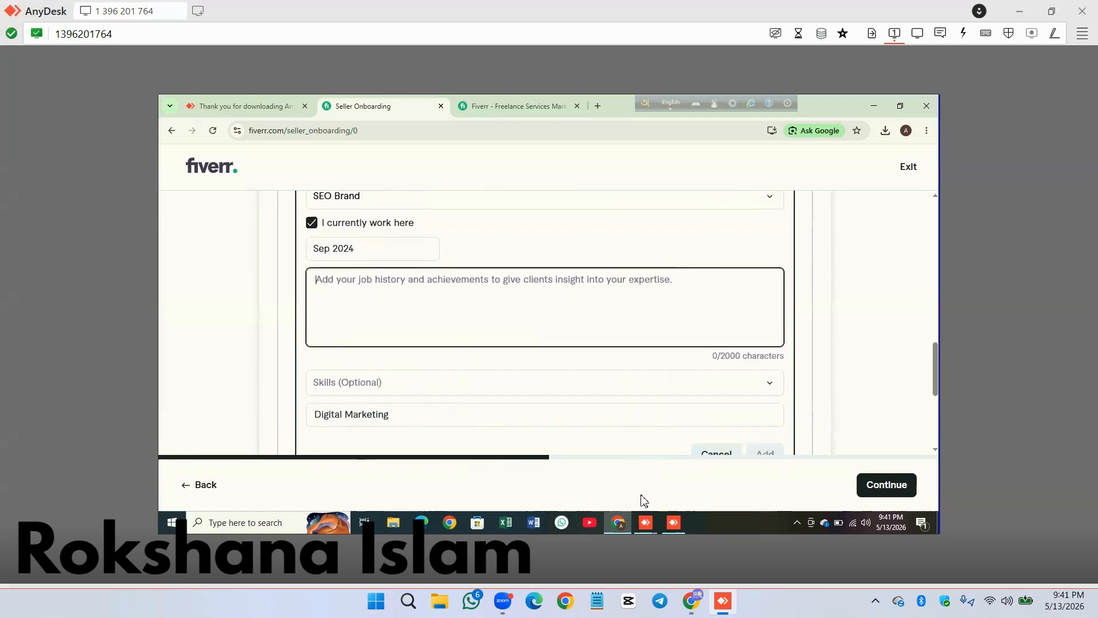
key(alt+Tab)
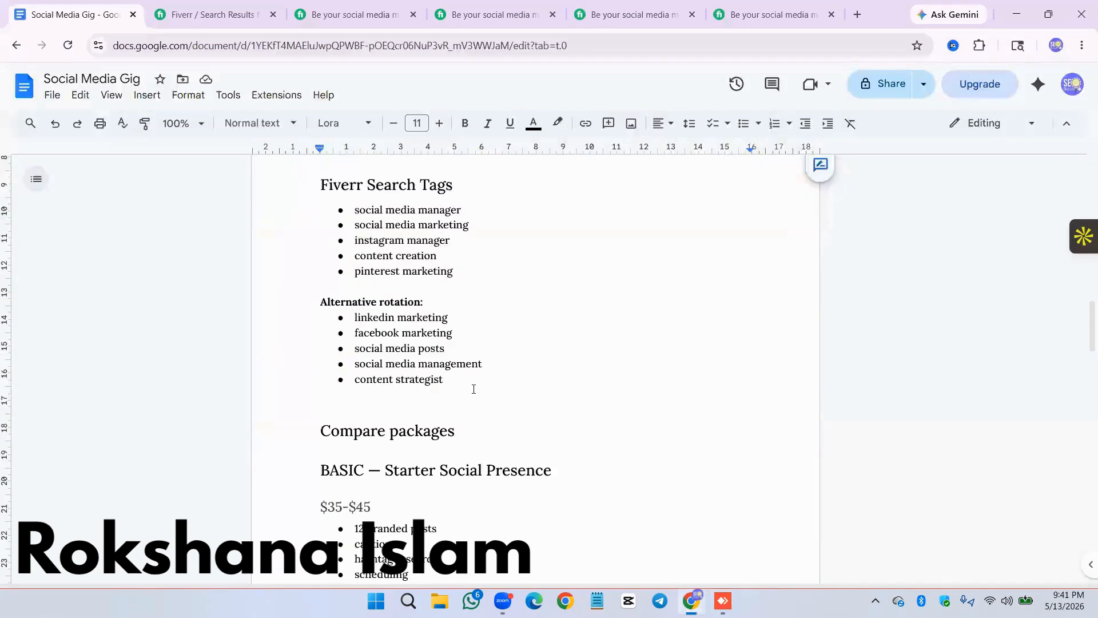
scroll(523, 411, down, 15)
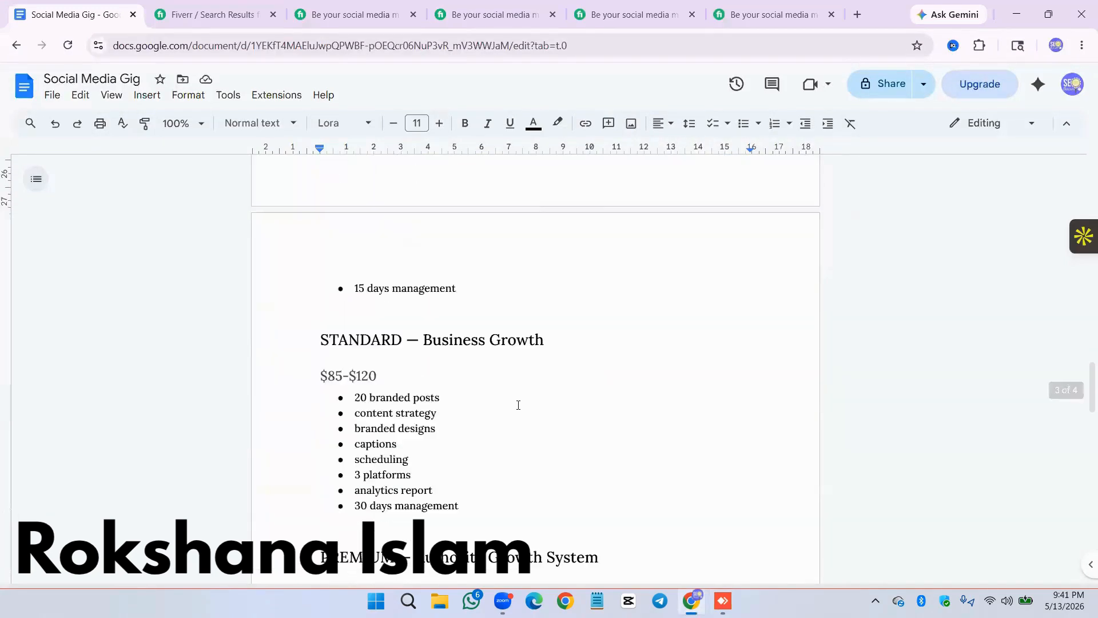
scroll(469, 384, down, 6)
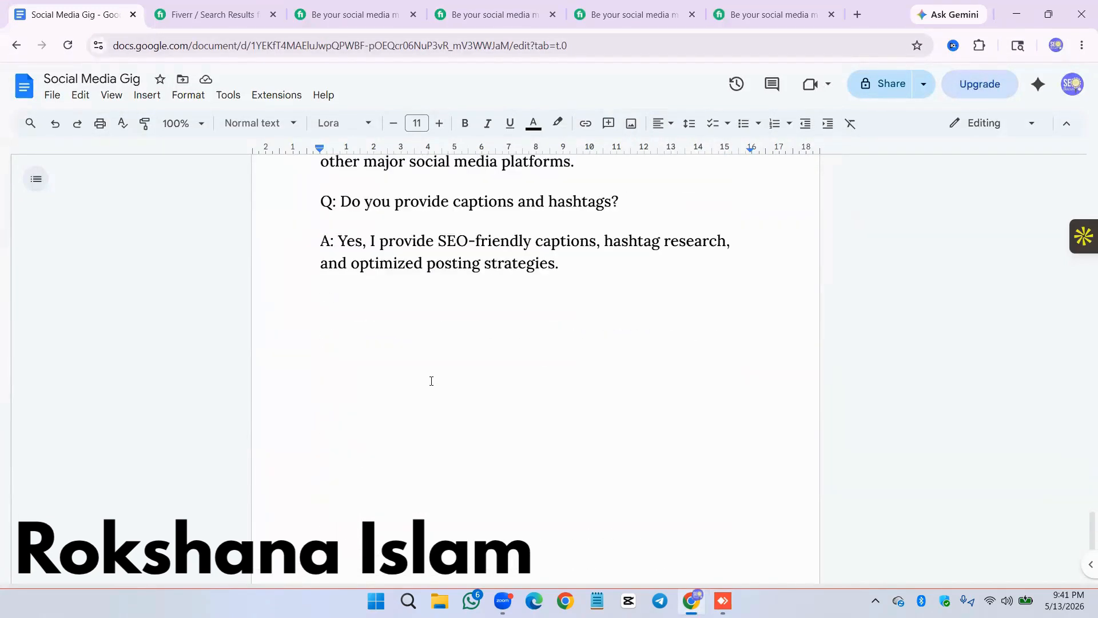
scroll(452, 382, up, 15)
scroll(435, 398, up, 20)
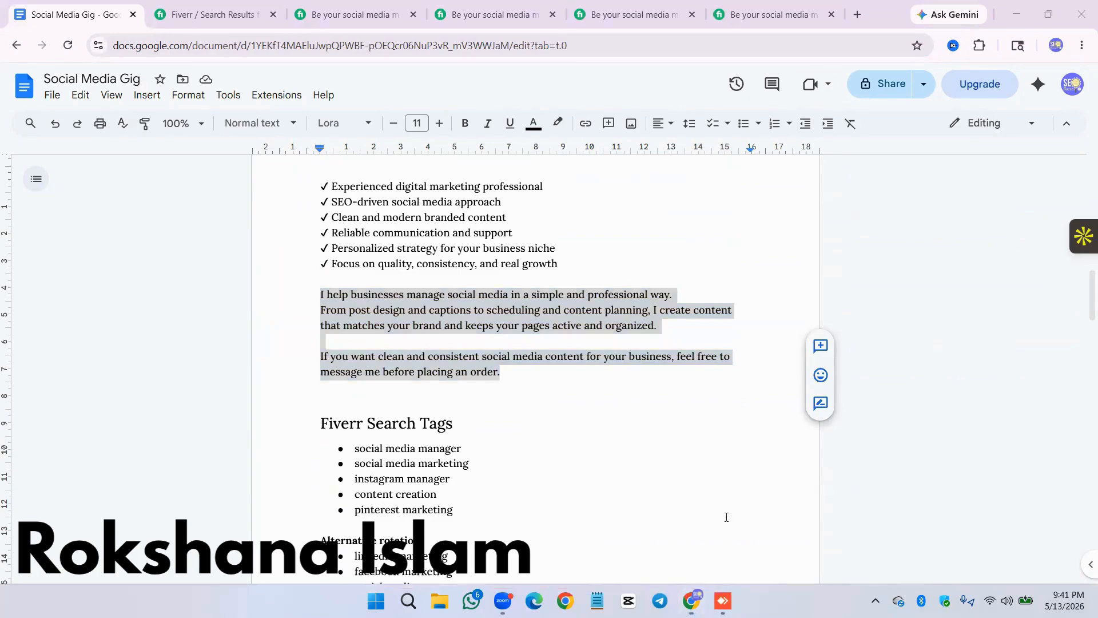
click(722, 600)
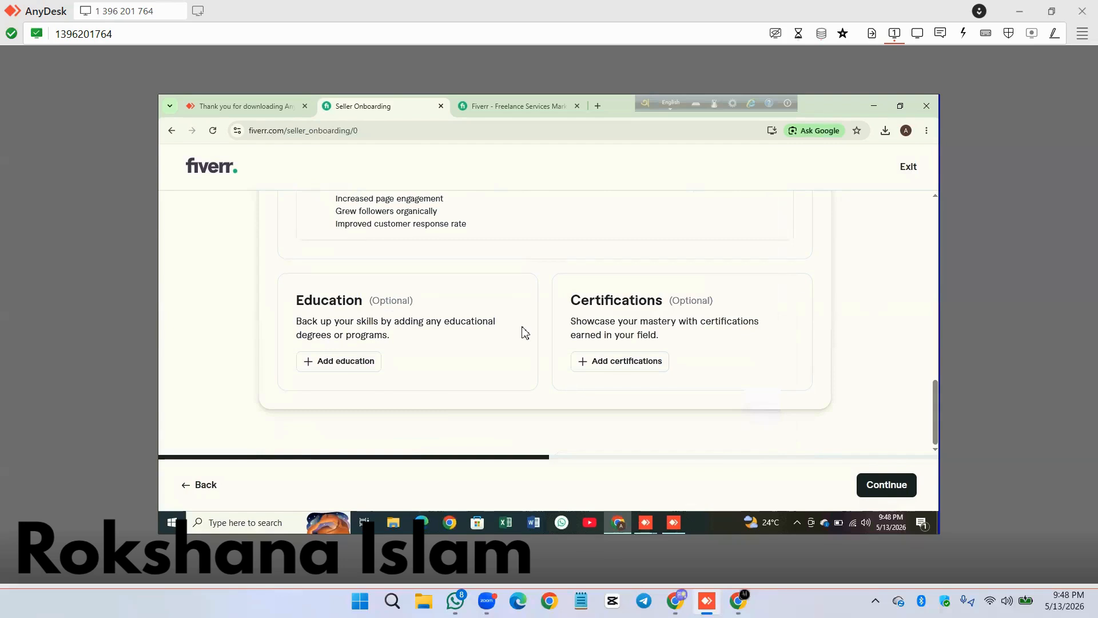
- Scroll to the Education section and start a new education entry
scroll(522, 331, up, 2)
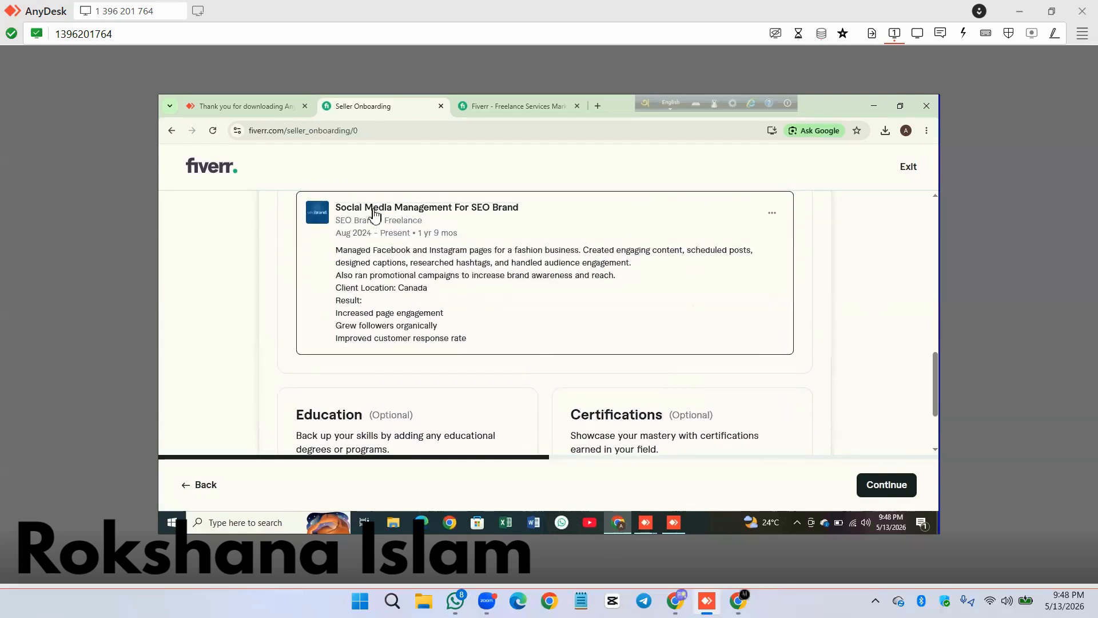
scroll(503, 363, down, 2)
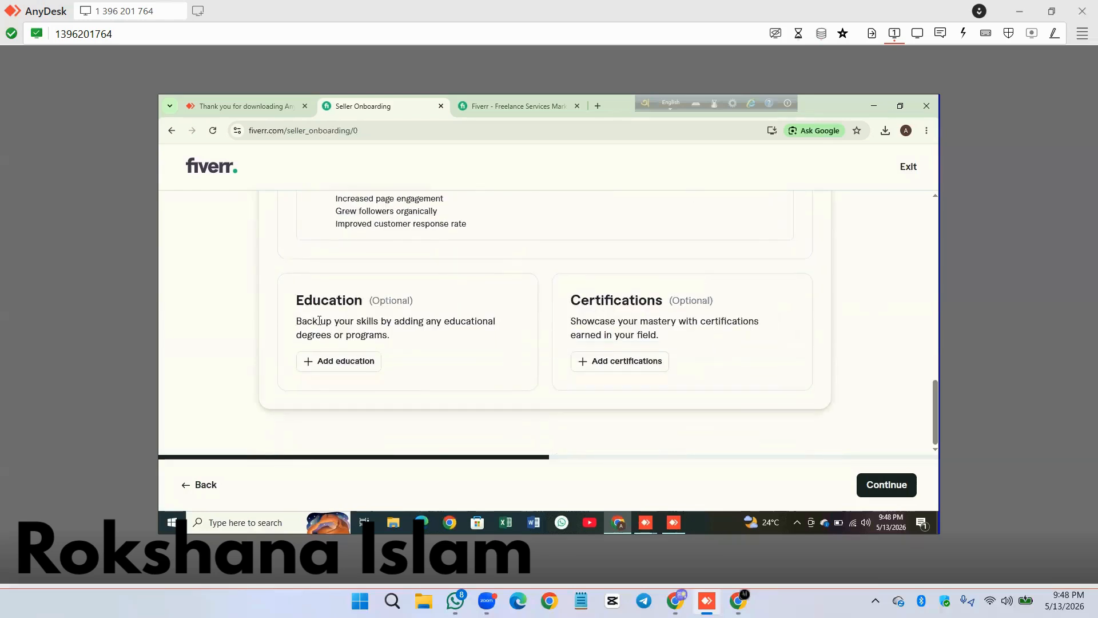
click(337, 362)
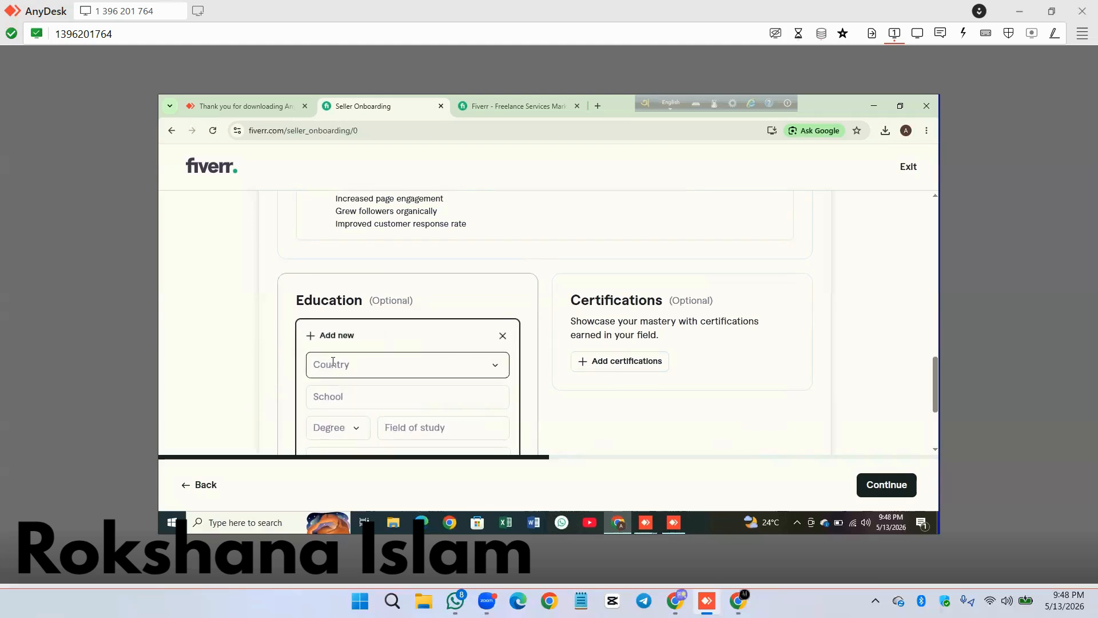
- Set the education entry's country to Bangladesh
click(333, 365)
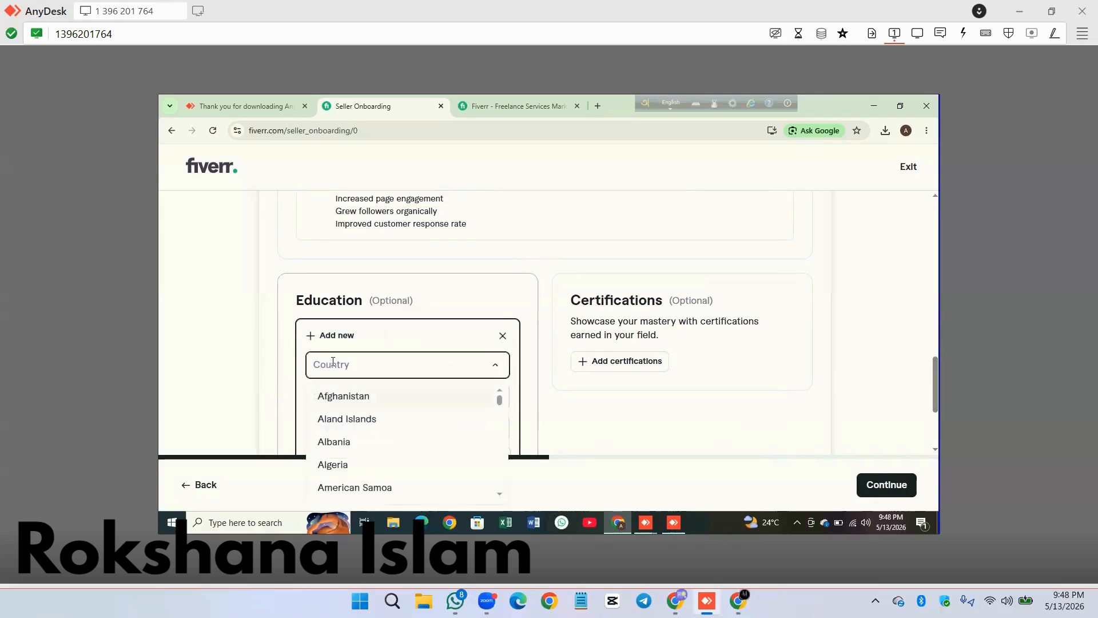
text(Bangla)
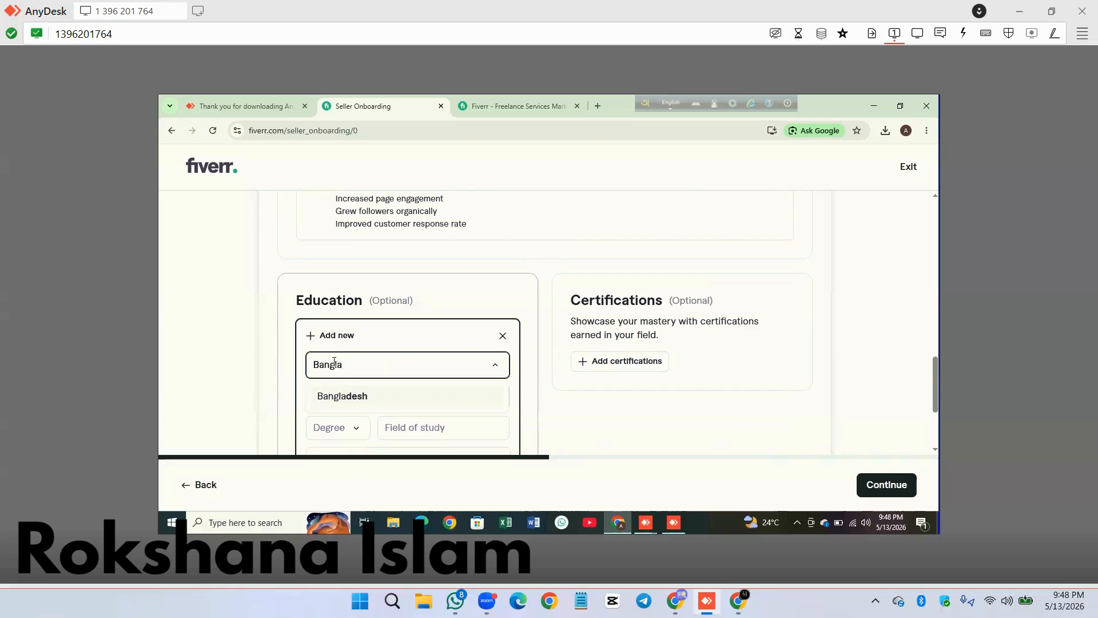
click(339, 397)
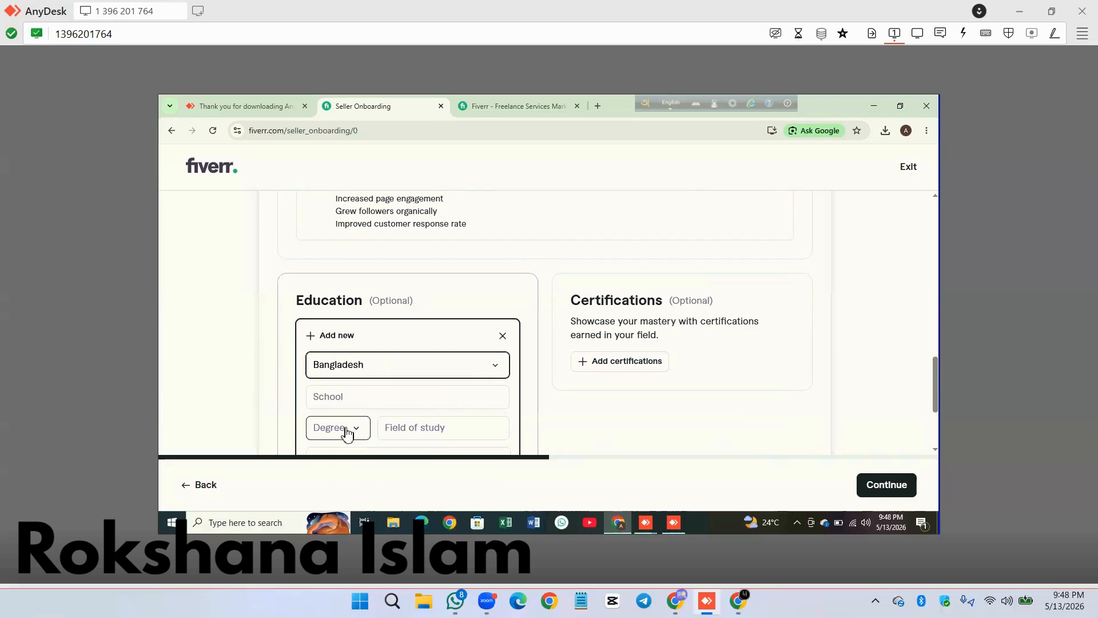
scroll(367, 416, down, 2)
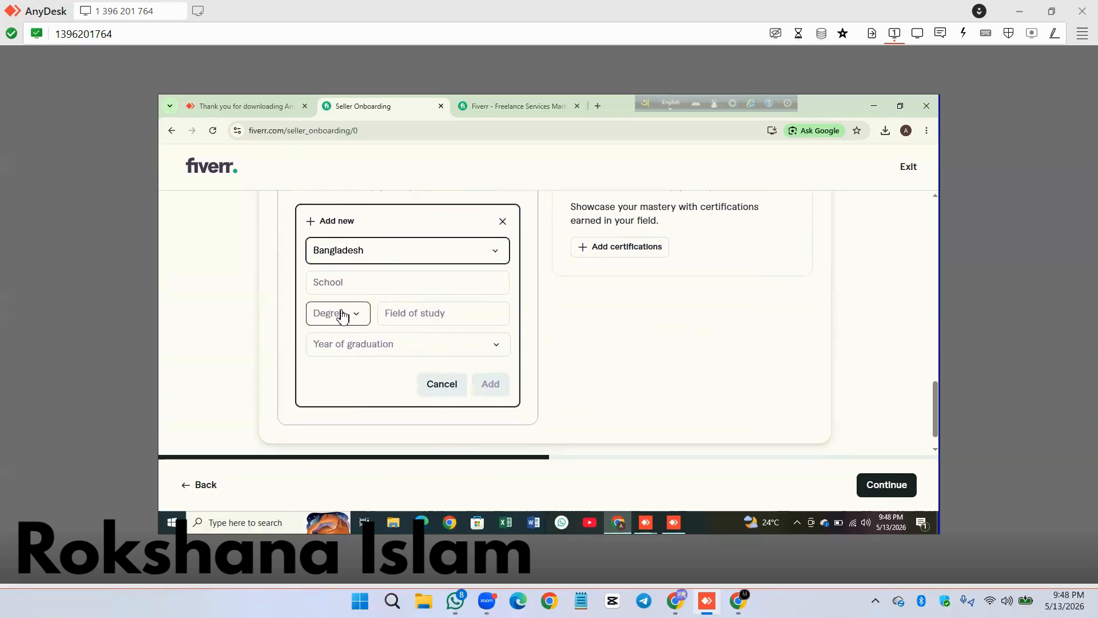
- Set the degree to M.B.A. and the field of study to Accounting
click(341, 313)
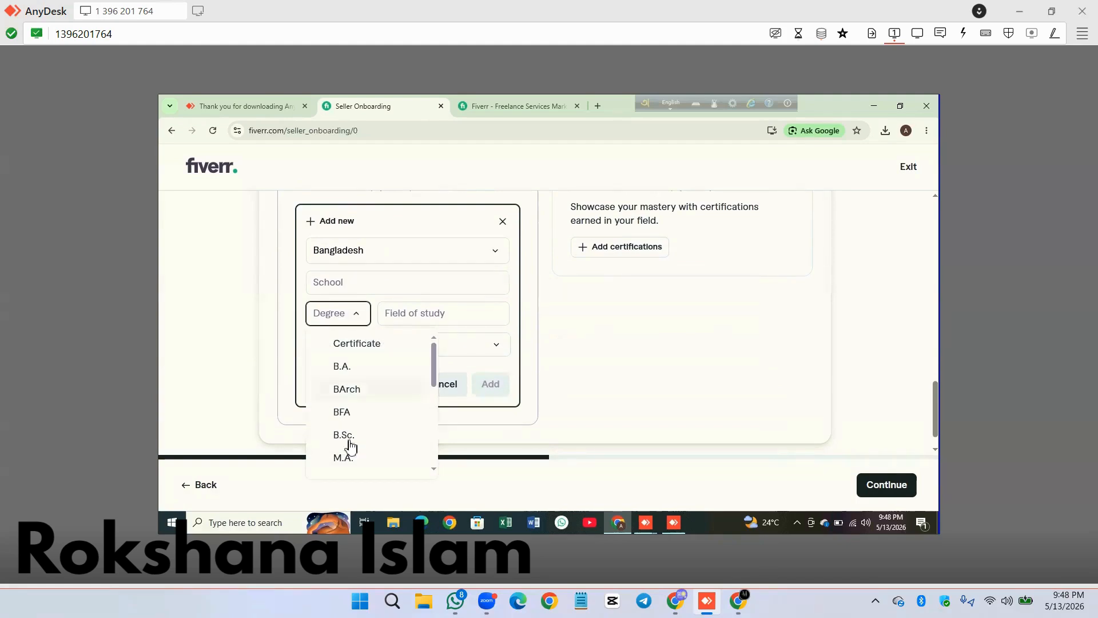
click(343, 458)
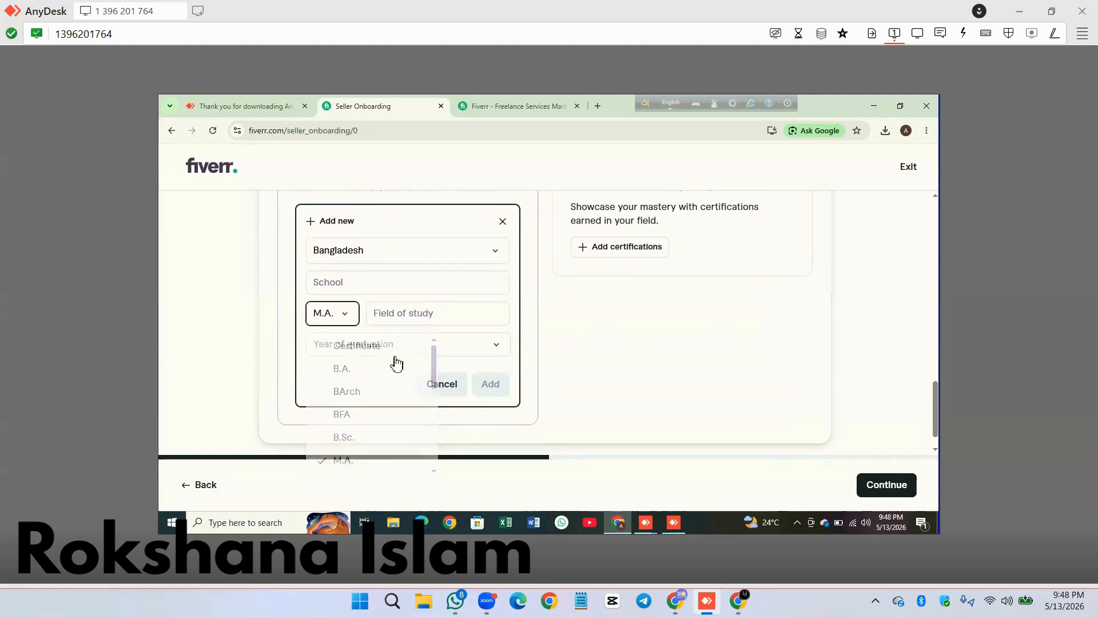
click(410, 314)
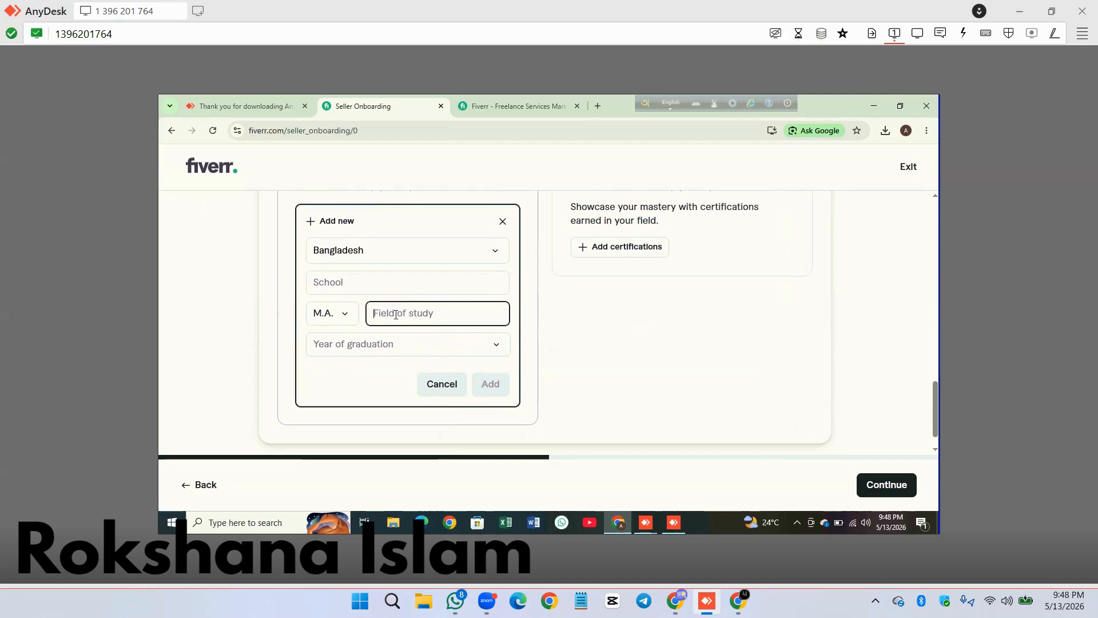
click(335, 314)
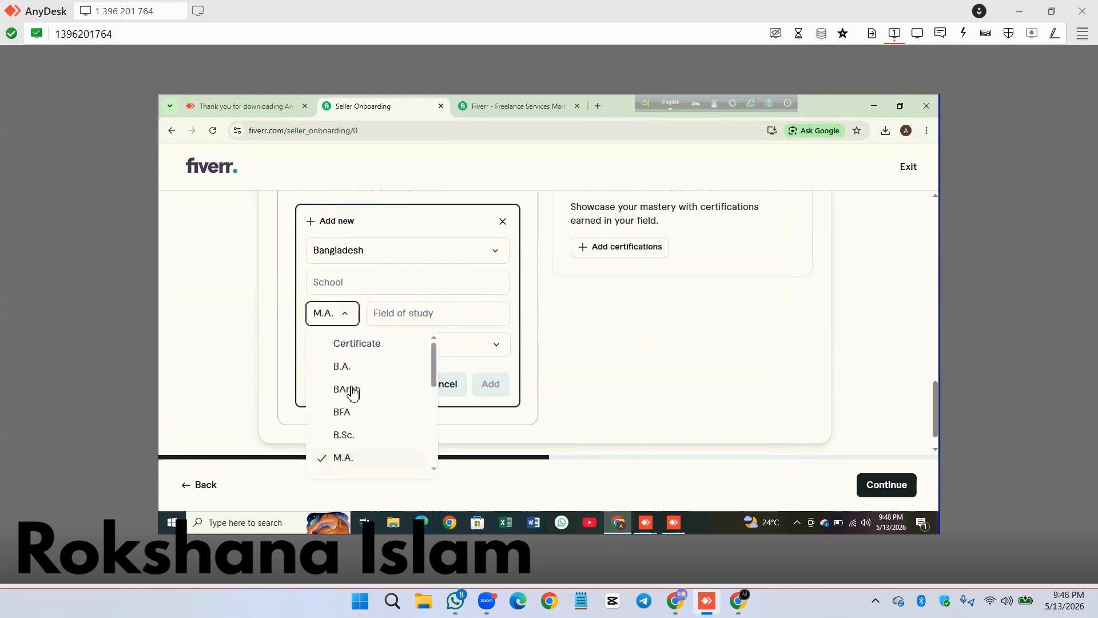
scroll(363, 445, down, 2)
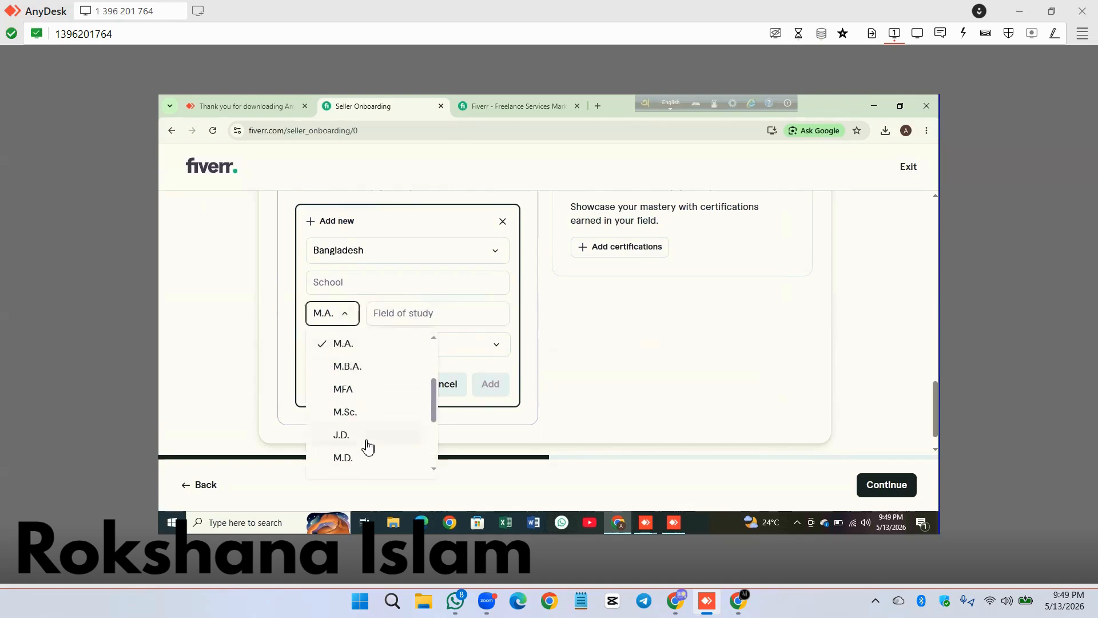
click(367, 368)
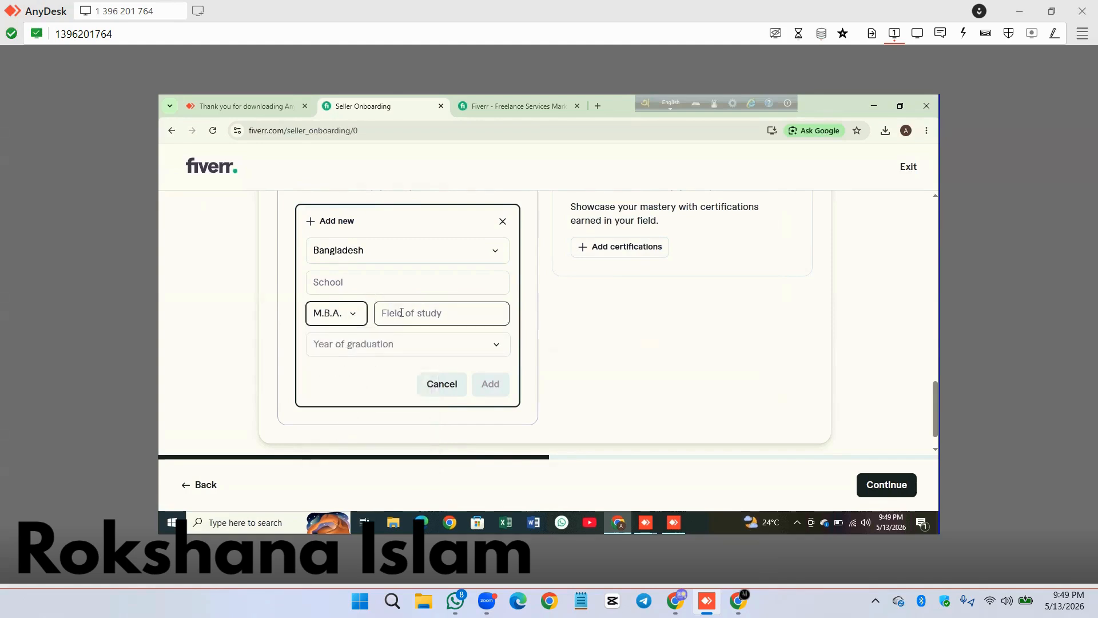
click(420, 321)
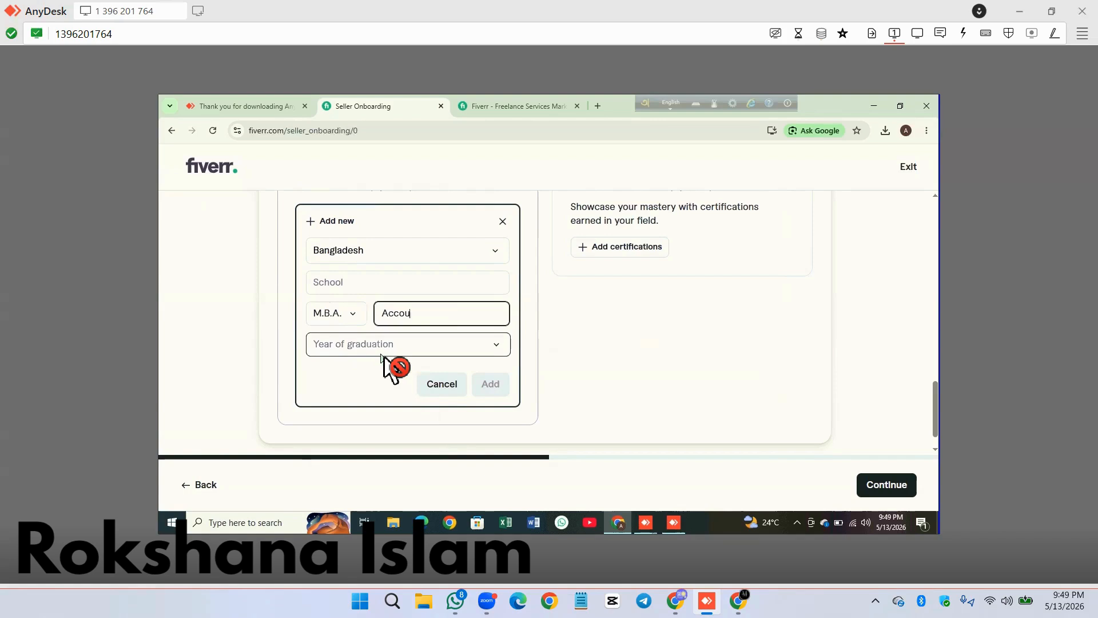
text(nting)
- Set graduation year 2016, enter Tongi Govt. College as the school, and save the entry
click(389, 346)
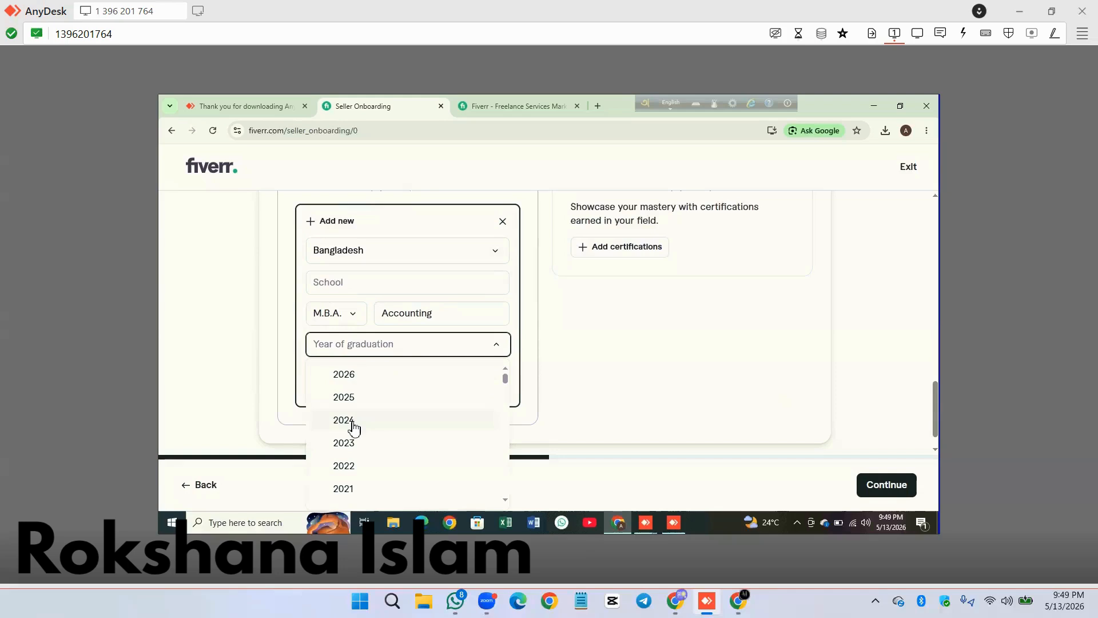
scroll(360, 433, down, 2)
scroll(364, 468, down, 1)
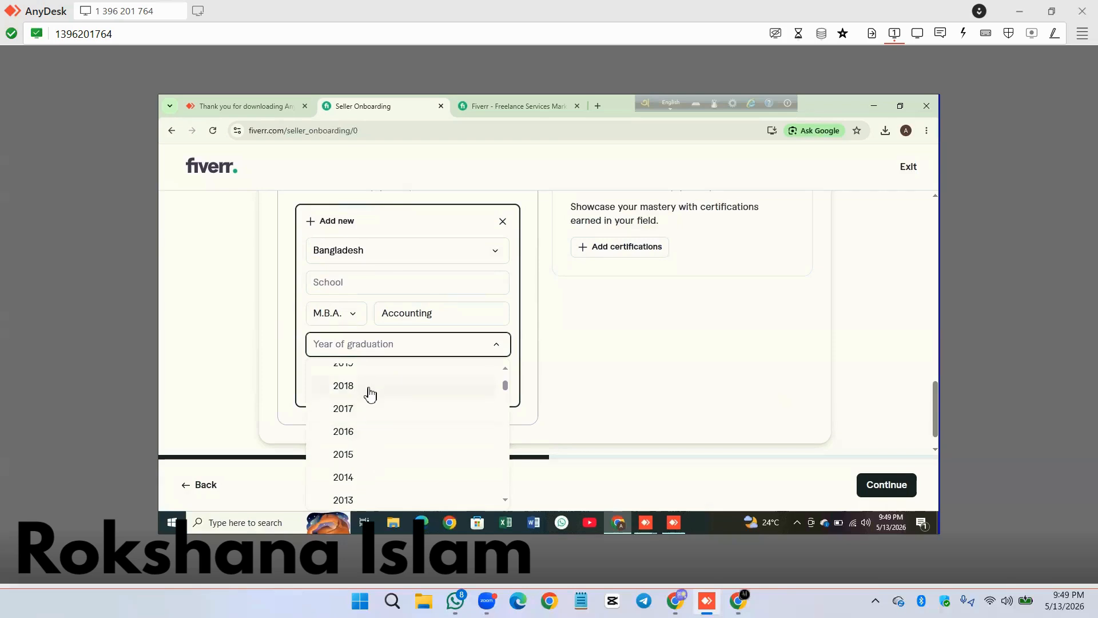
scroll(367, 395, up, 1)
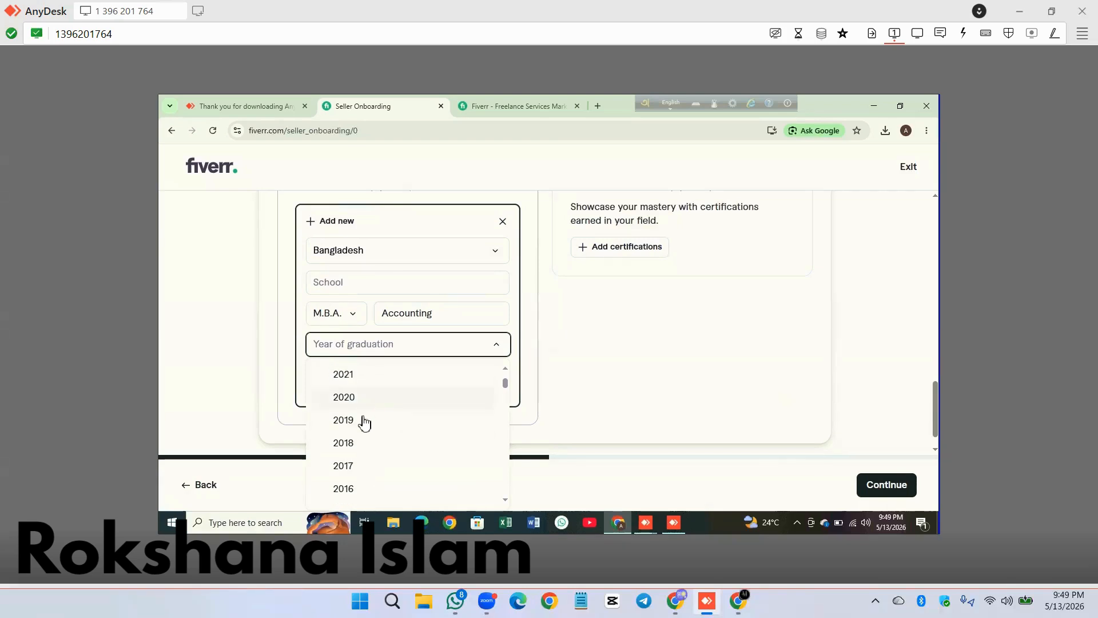
click(362, 488)
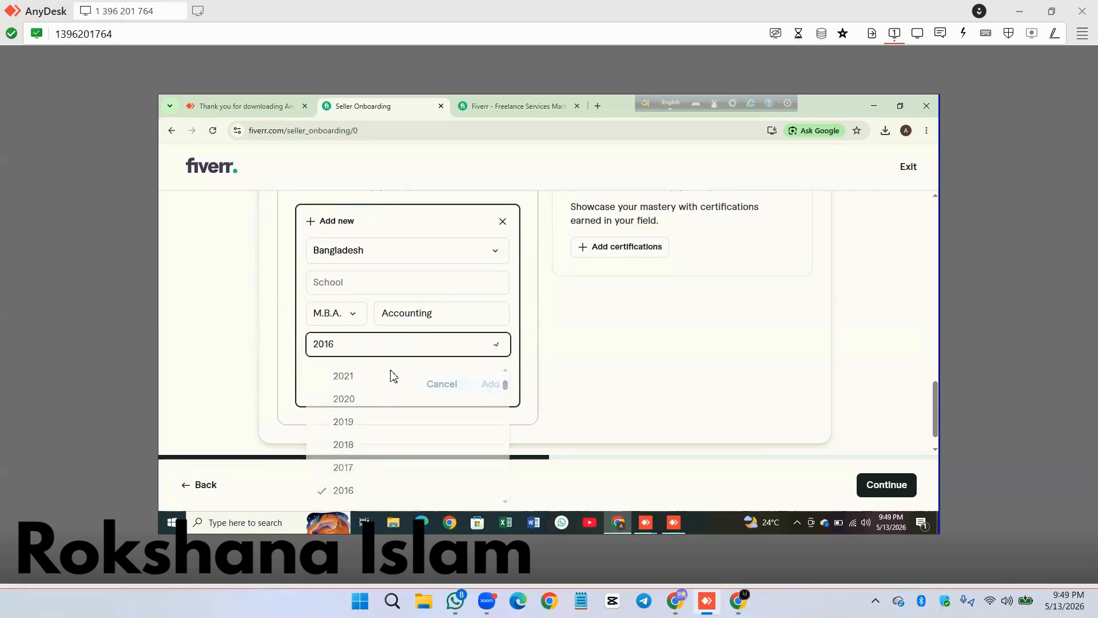
click(322, 284)
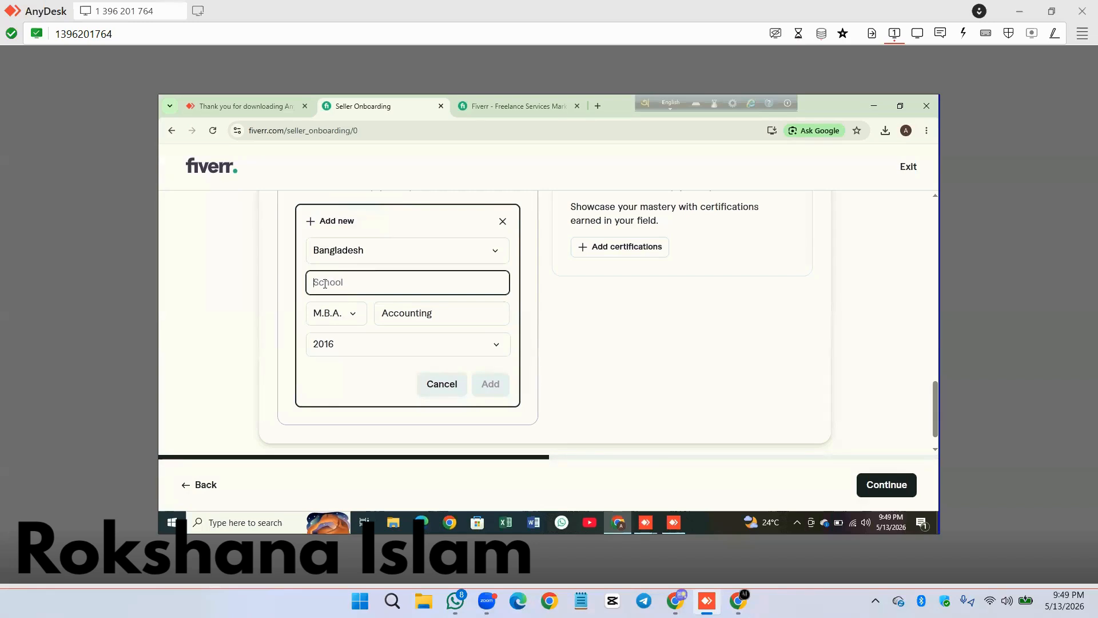
text(T)
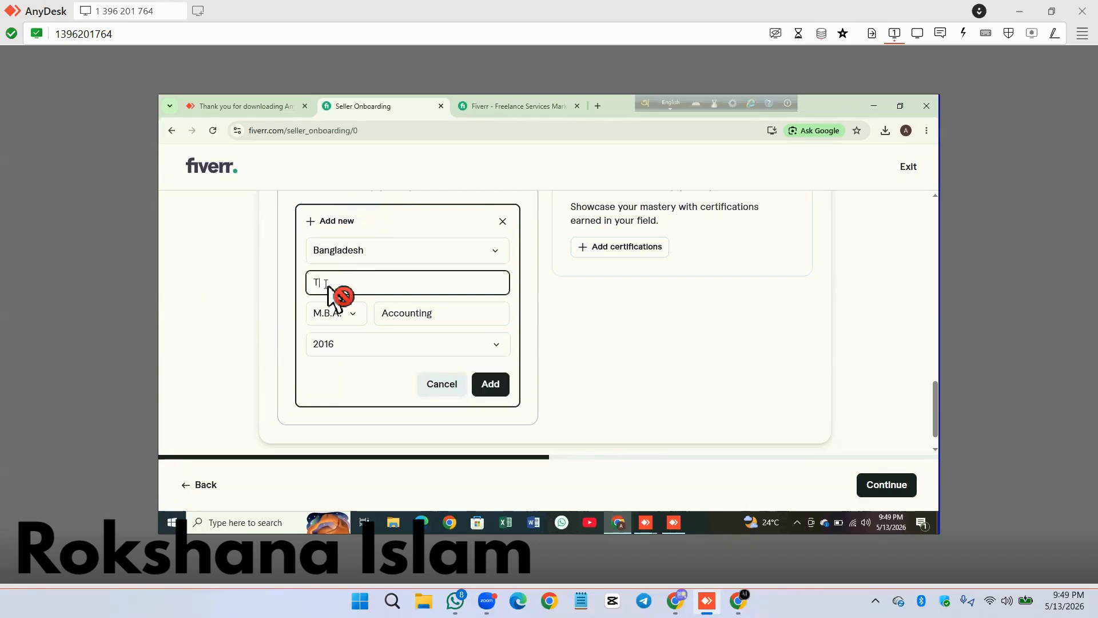
text(ongi Govt. Col)
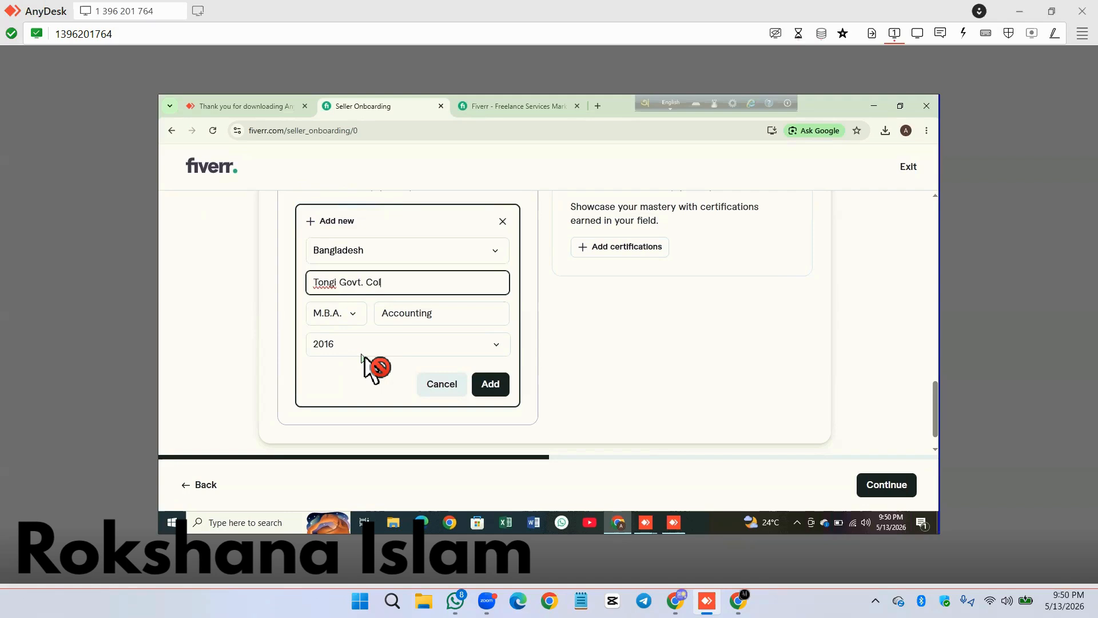
text(ege)
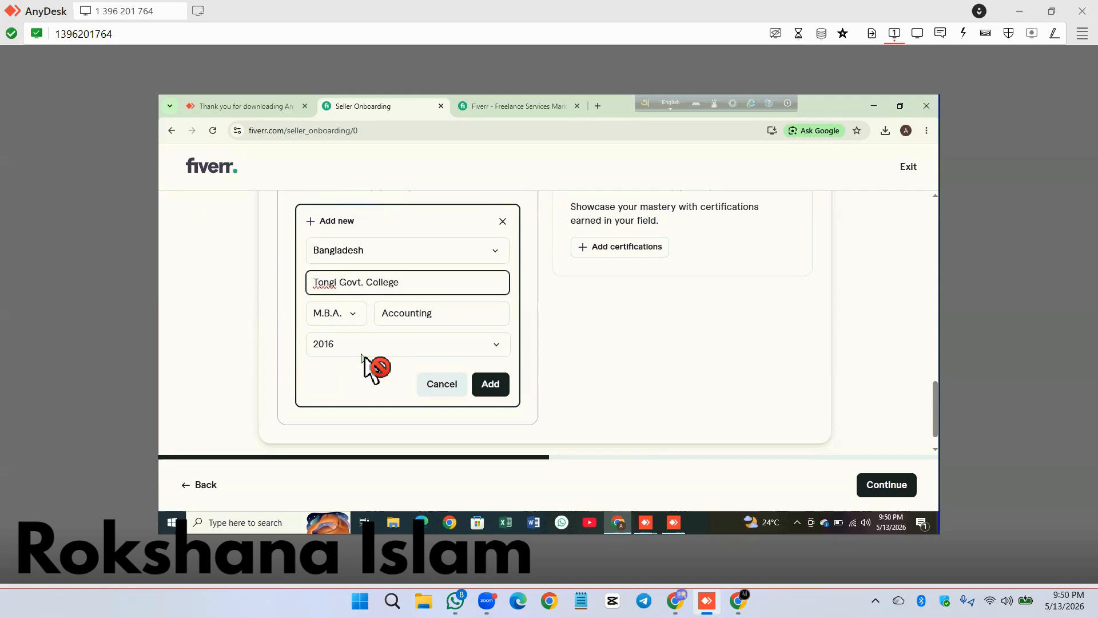
click(493, 392)
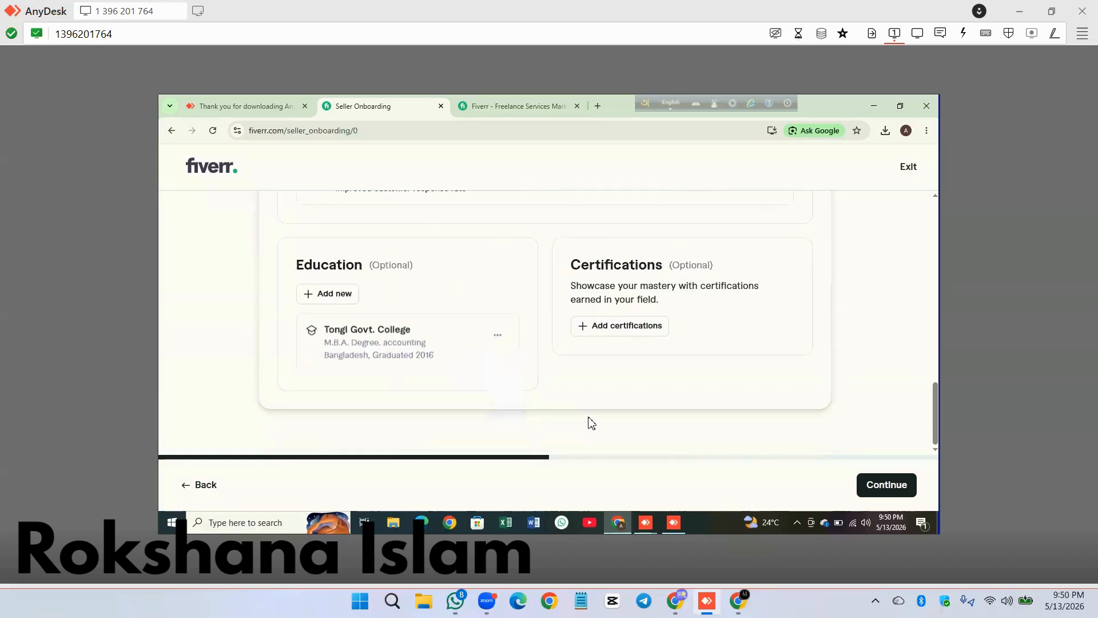
- Continue past the profile review page to the 'Are you part of a team?' step
click(880, 495)
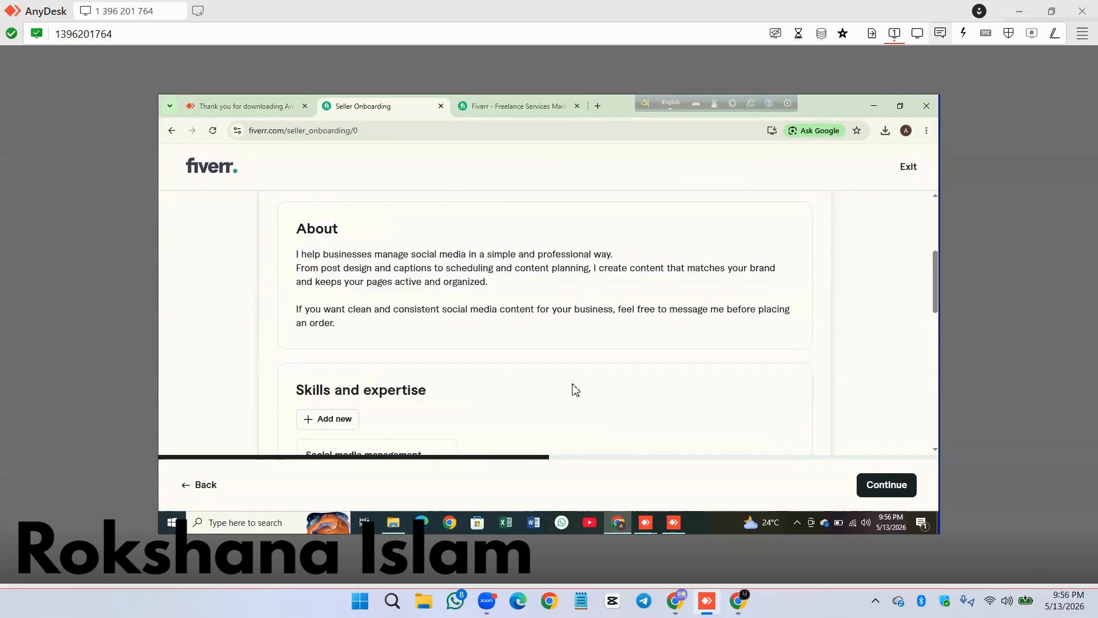
scroll(338, 326, down, 5)
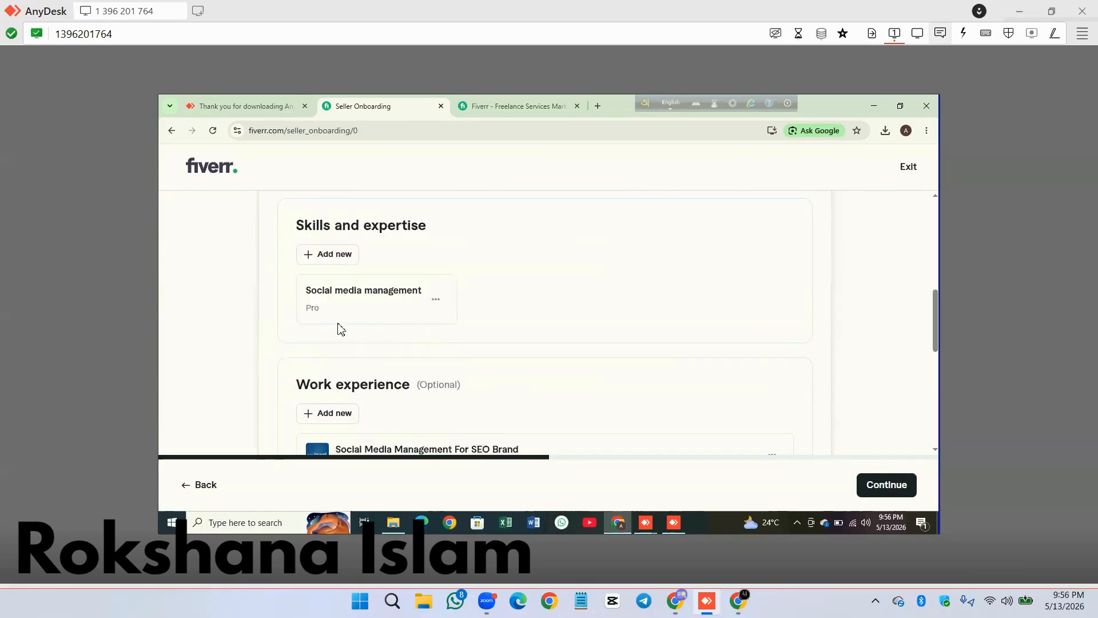
scroll(792, 439, down, 3)
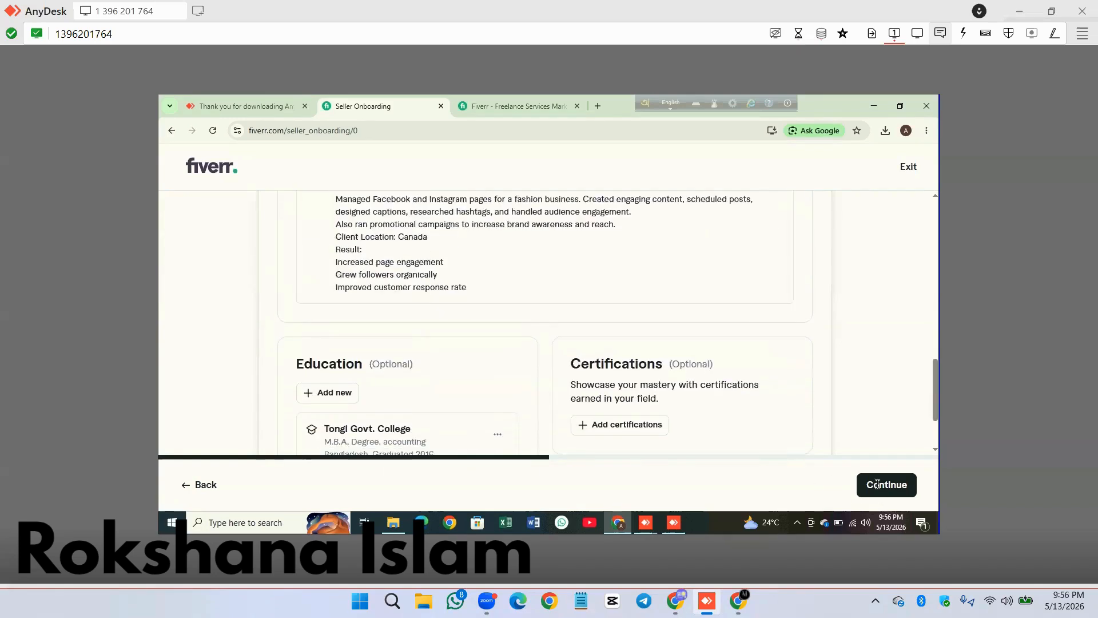
click(890, 485)
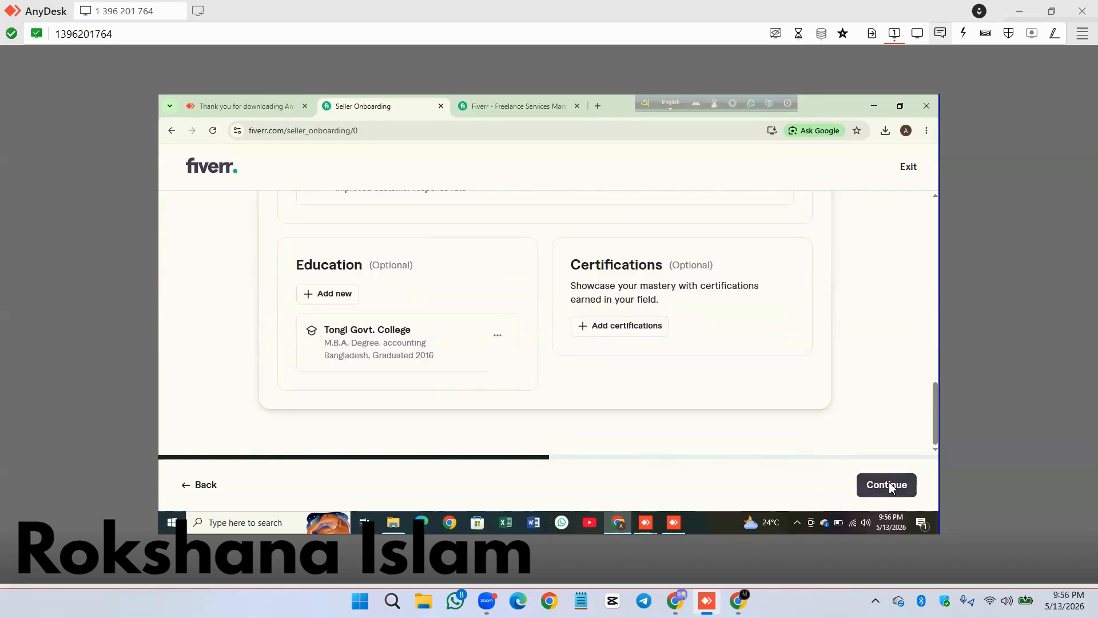
click(891, 487)
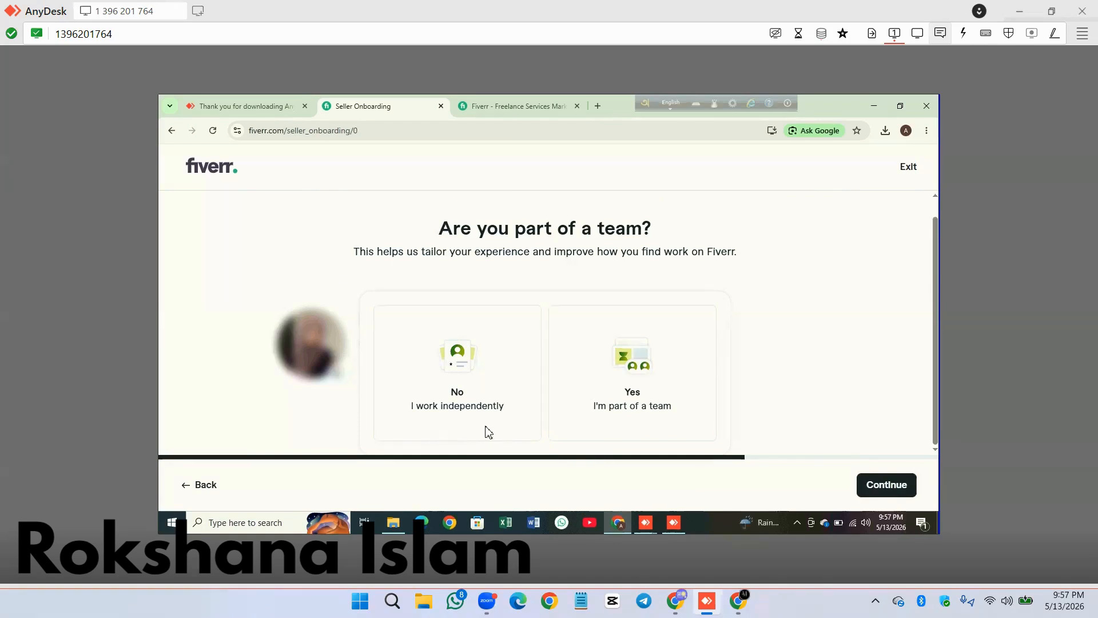
- Answer 'No – I work independently' and skip the portfolio link without adding one
click(487, 389)
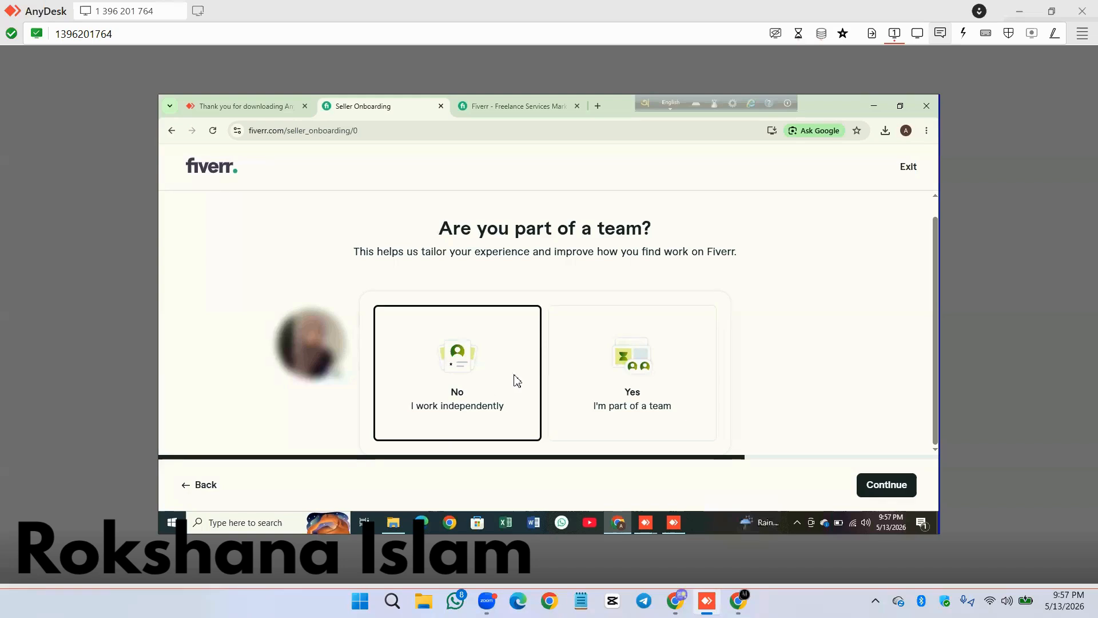
click(882, 493)
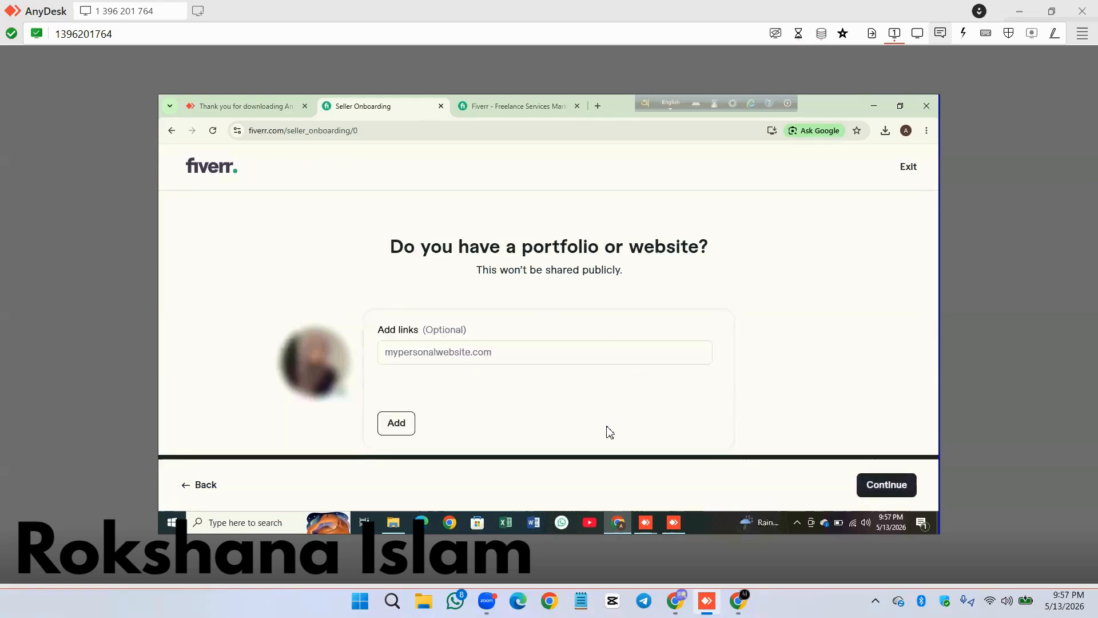
click(361, 338)
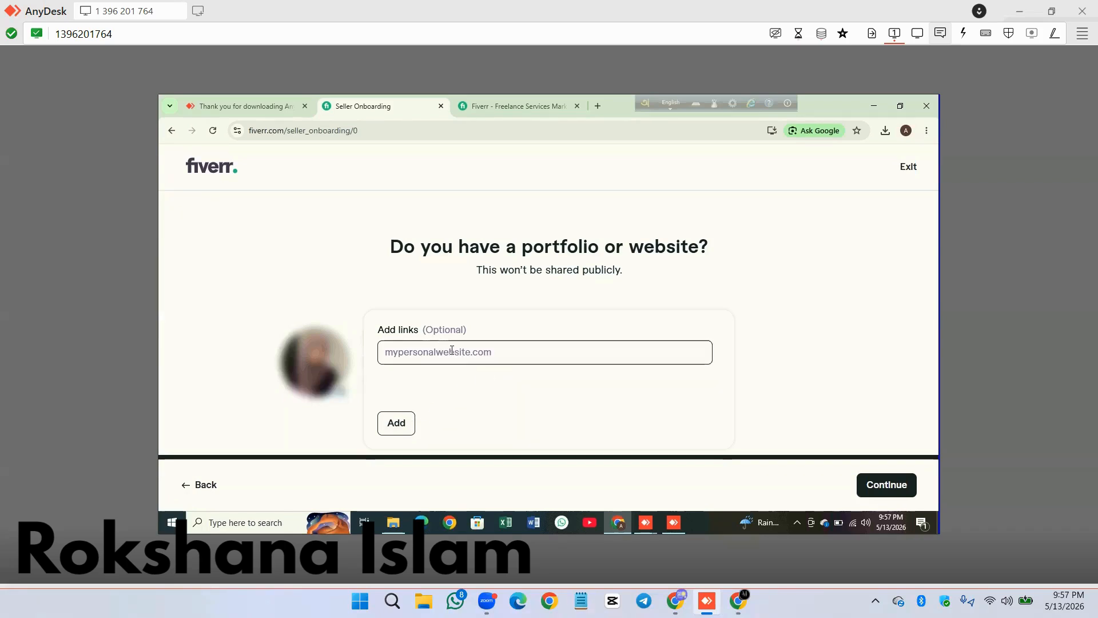
click(883, 485)
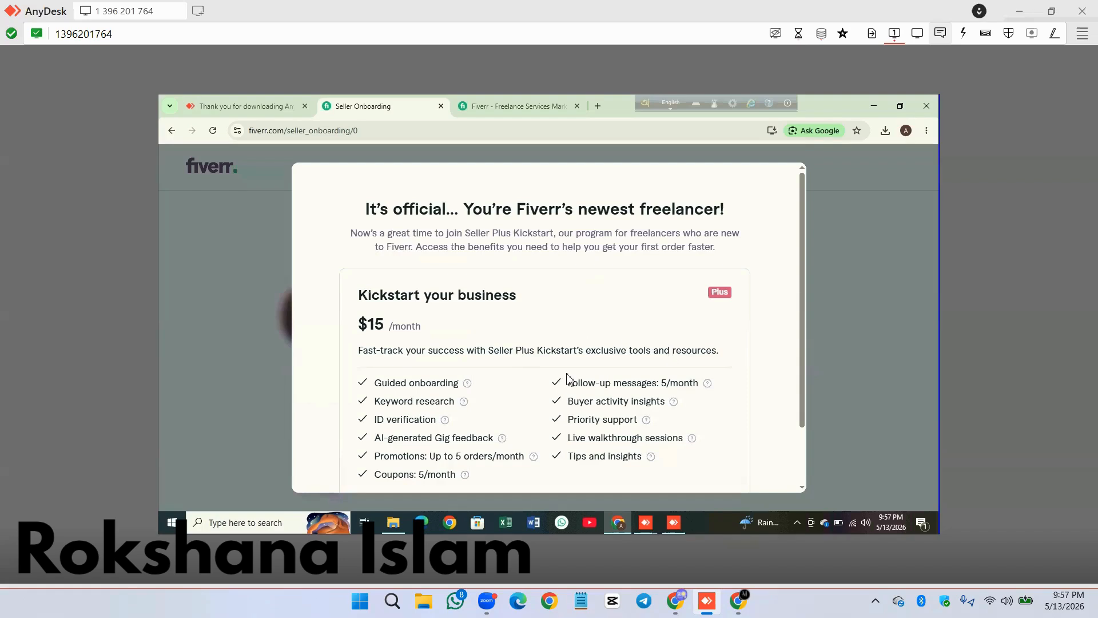
- Decline the $15/month Seller Plus Kickstart offer and choose Create a Gig instead
scroll(581, 379, down, 1)
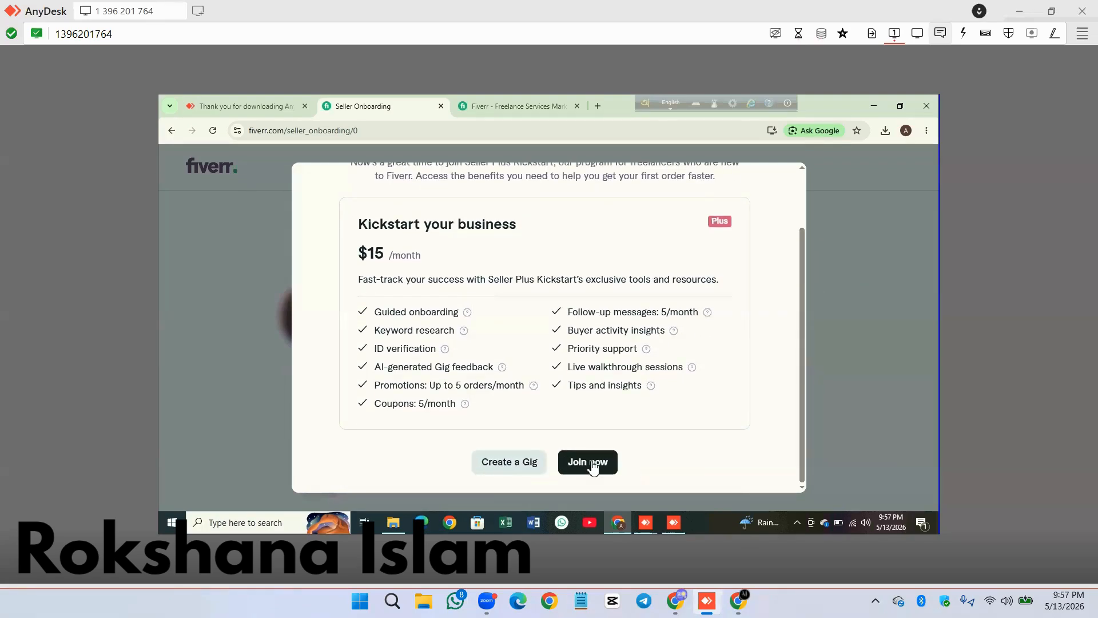
click(505, 467)
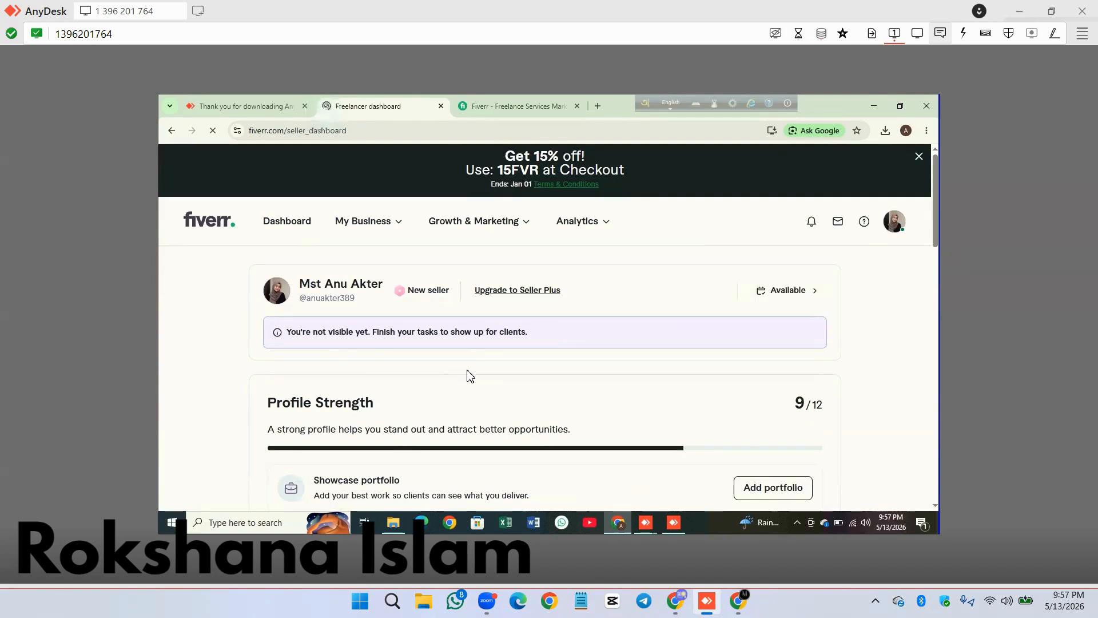
scroll(469, 376, down, 2)
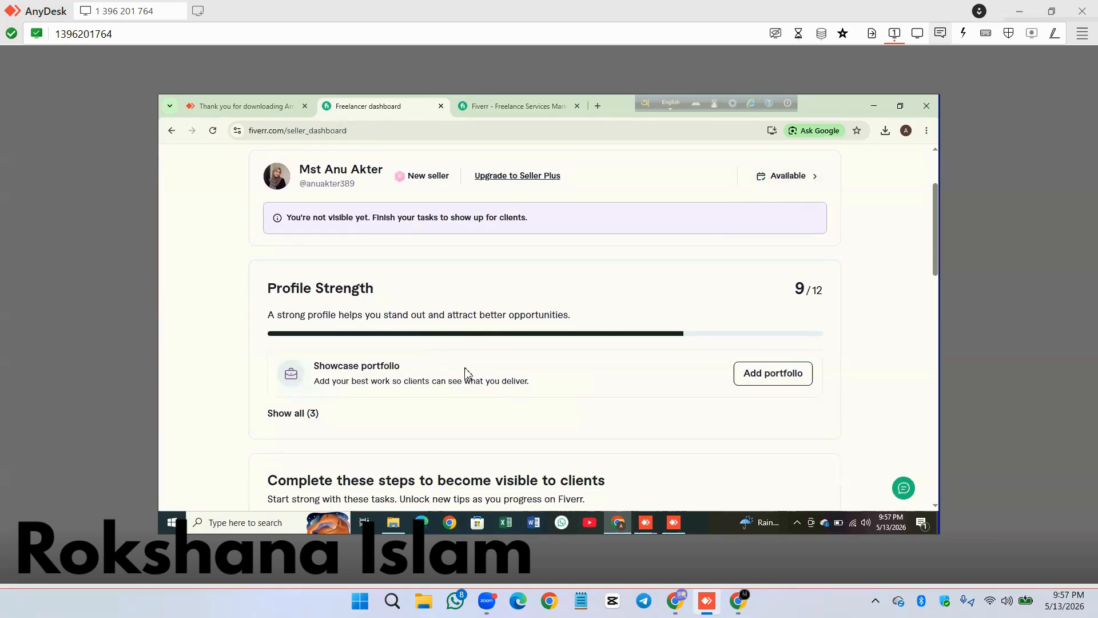
scroll(467, 366, down, 2)
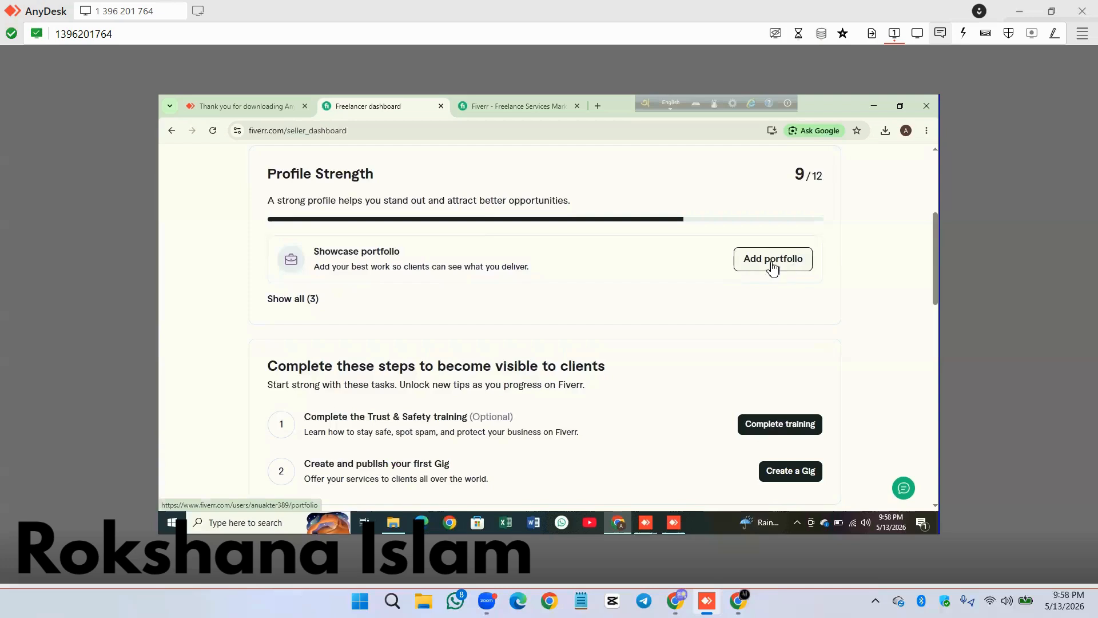
scroll(386, 252, down, 1)
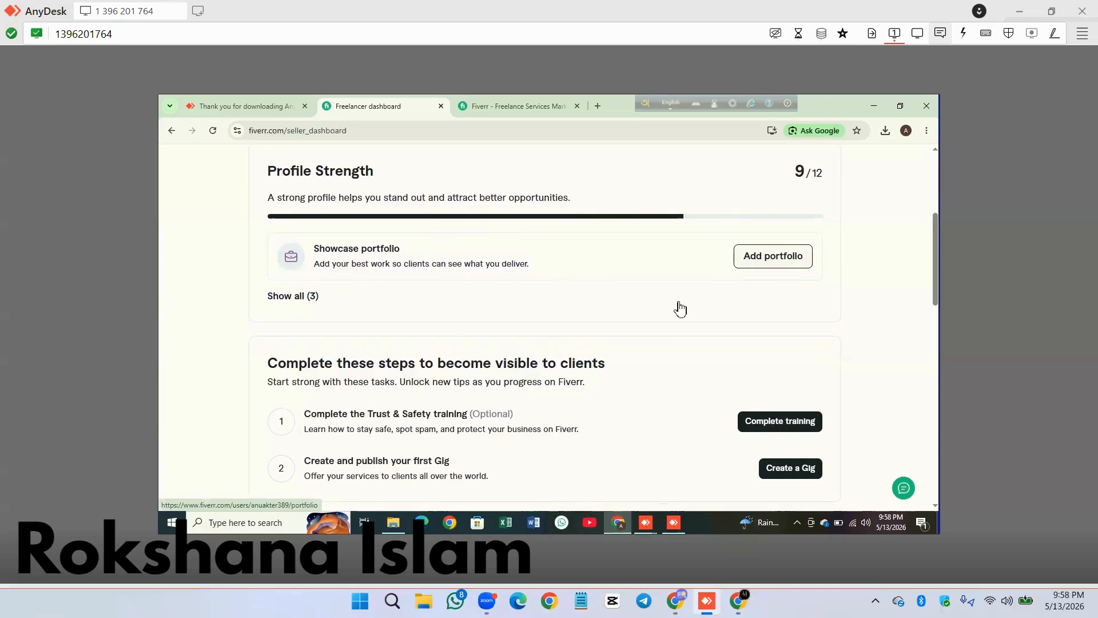
scroll(689, 332, down, 2)
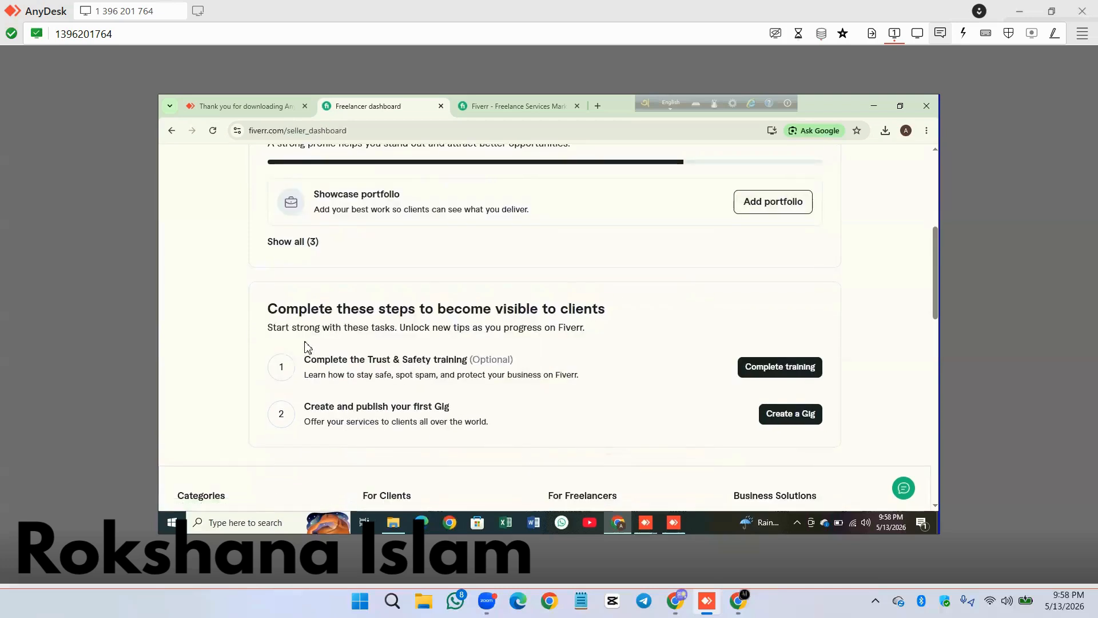
scroll(308, 346, down, 2)
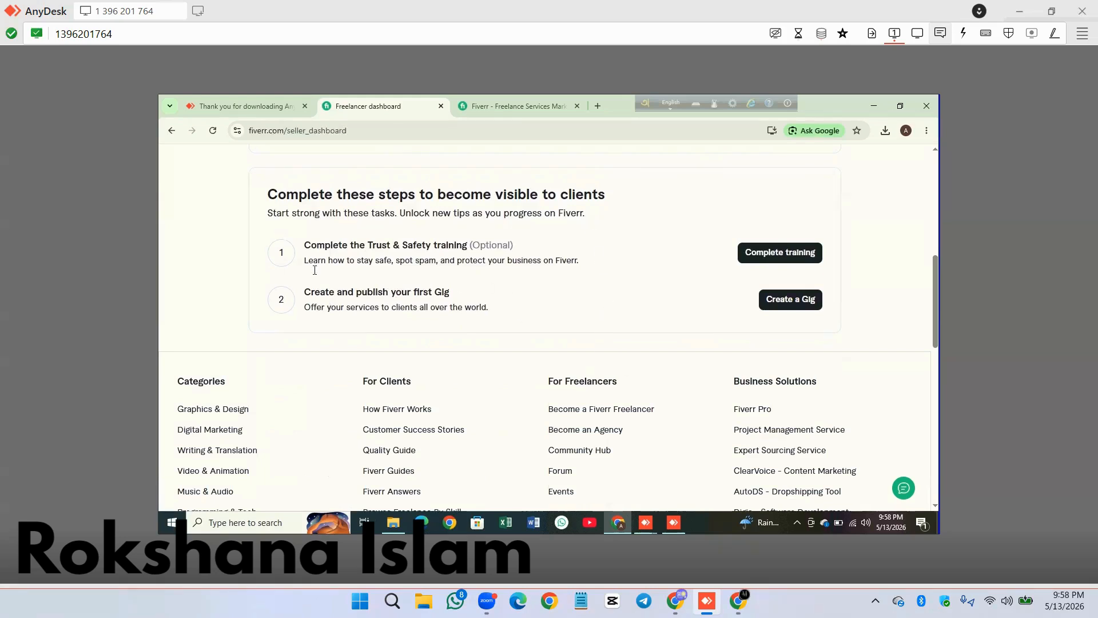
- Start a new gig from the dashboard and dismiss the Windows news panel covering the form
click(804, 309)
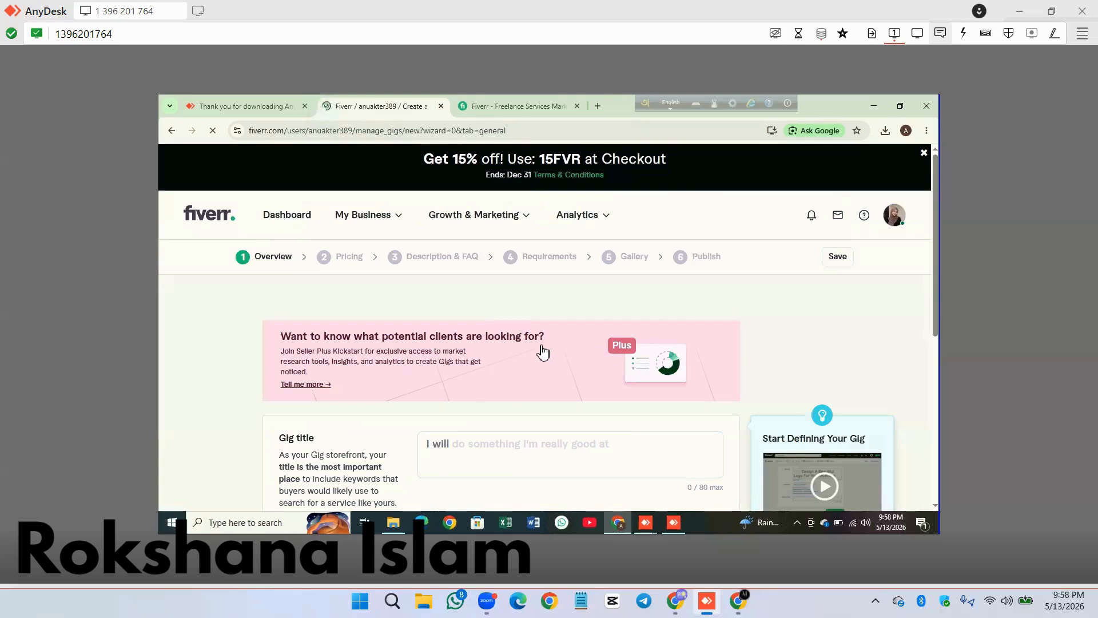
scroll(522, 387, down, 2)
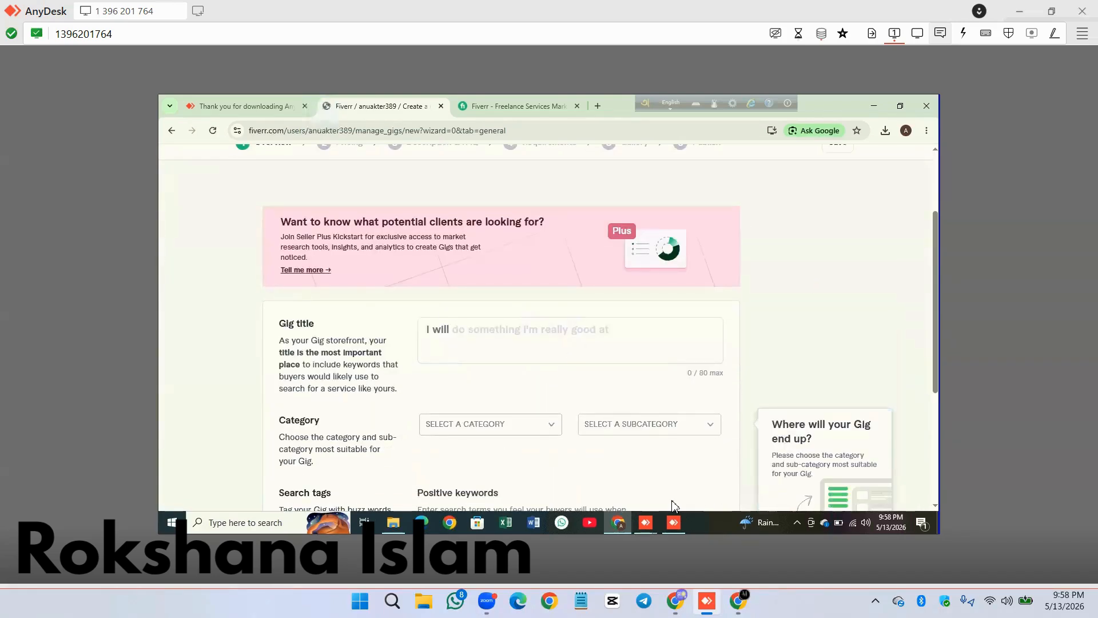
click(759, 522)
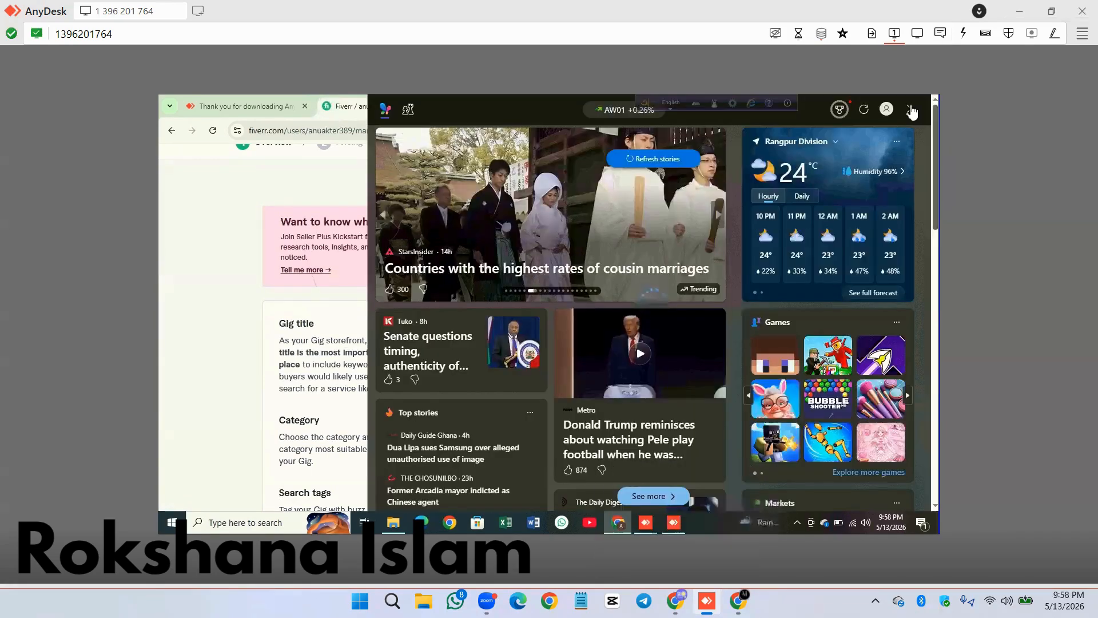
click(321, 172)
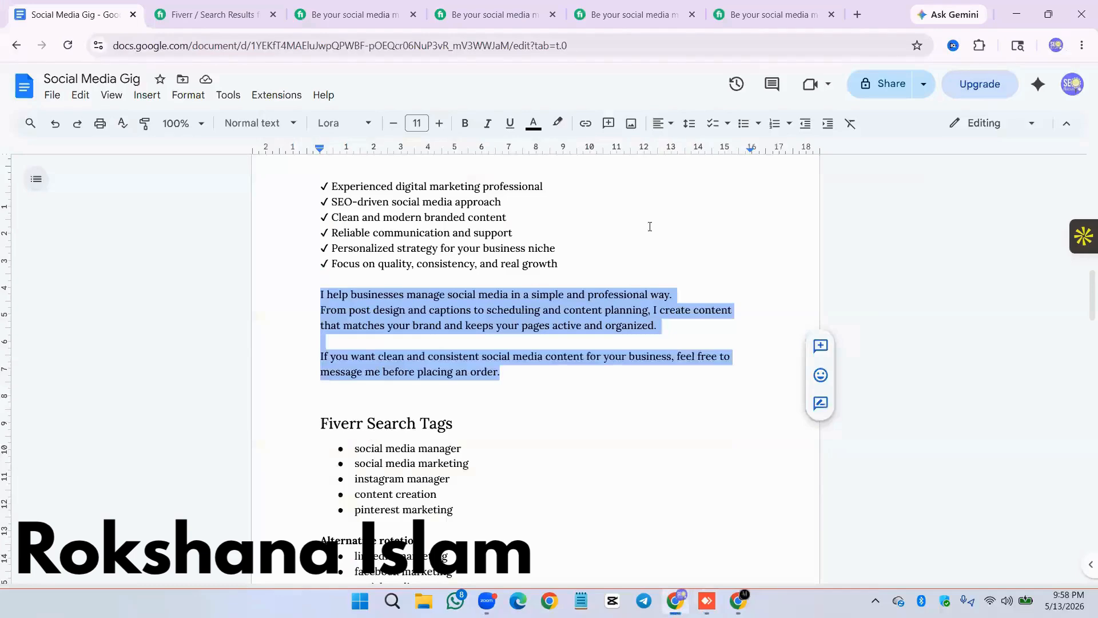
- Copy the notes heading 'I will be your professional social media manager and content creator'
click(583, 235)
scroll(484, 258, up, 8)
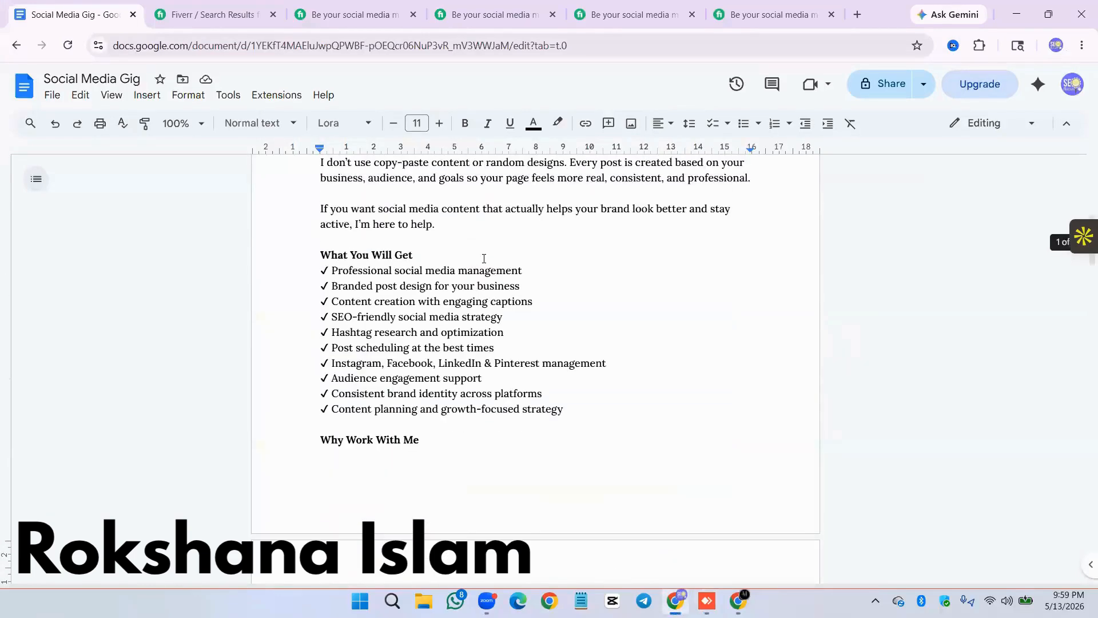
scroll(502, 309, up, 7)
scroll(502, 303, down, 3)
scroll(503, 275, up, 1)
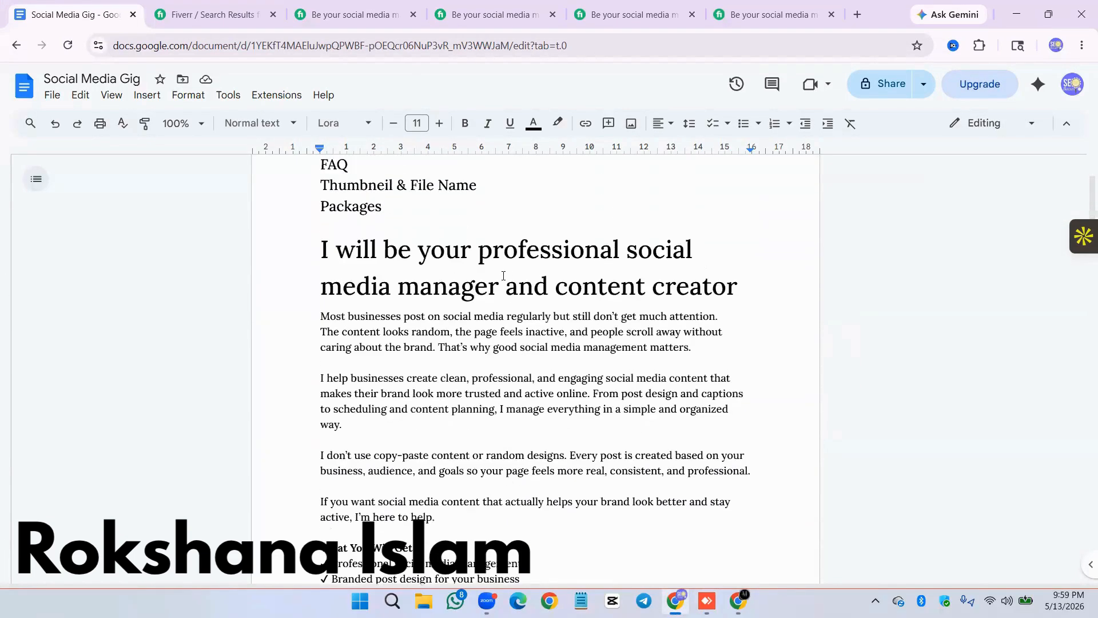
drag(315, 236, 739, 289)
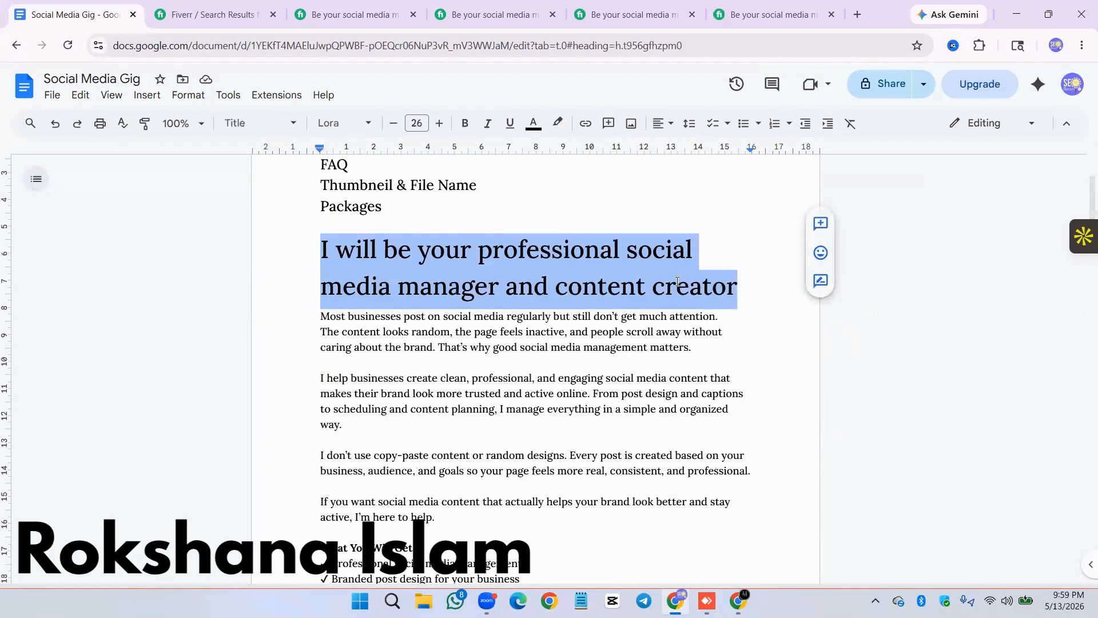
right_click(679, 289)
click(737, 209)
key(alt+Tab)
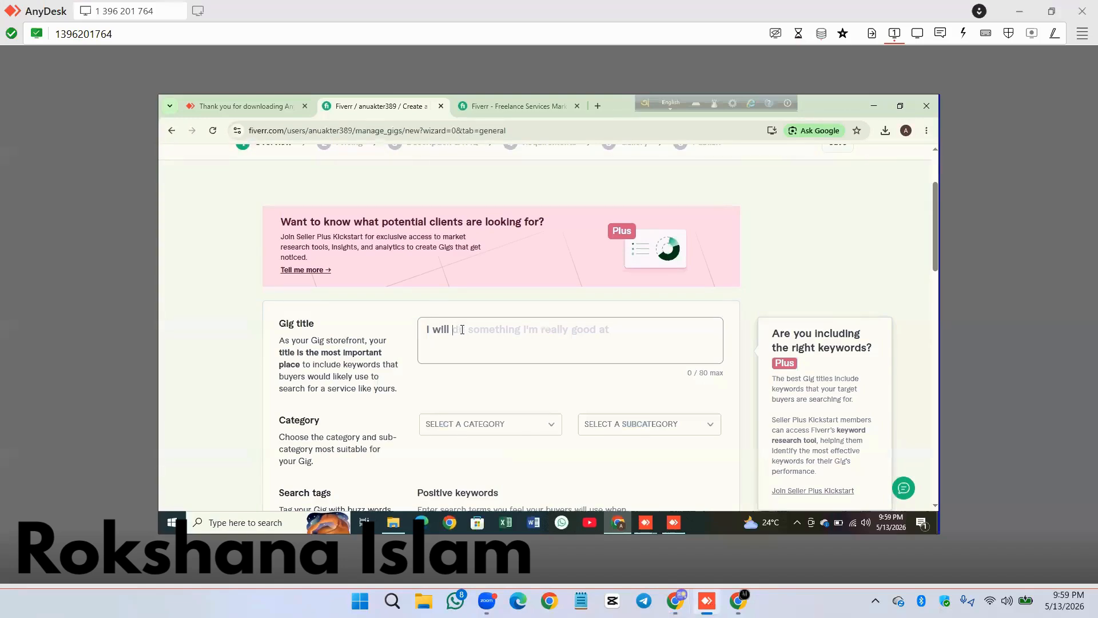
- Paste the heading into the Gig title, deleting the duplicated 'will' and the word 'be'
right_click(462, 330)
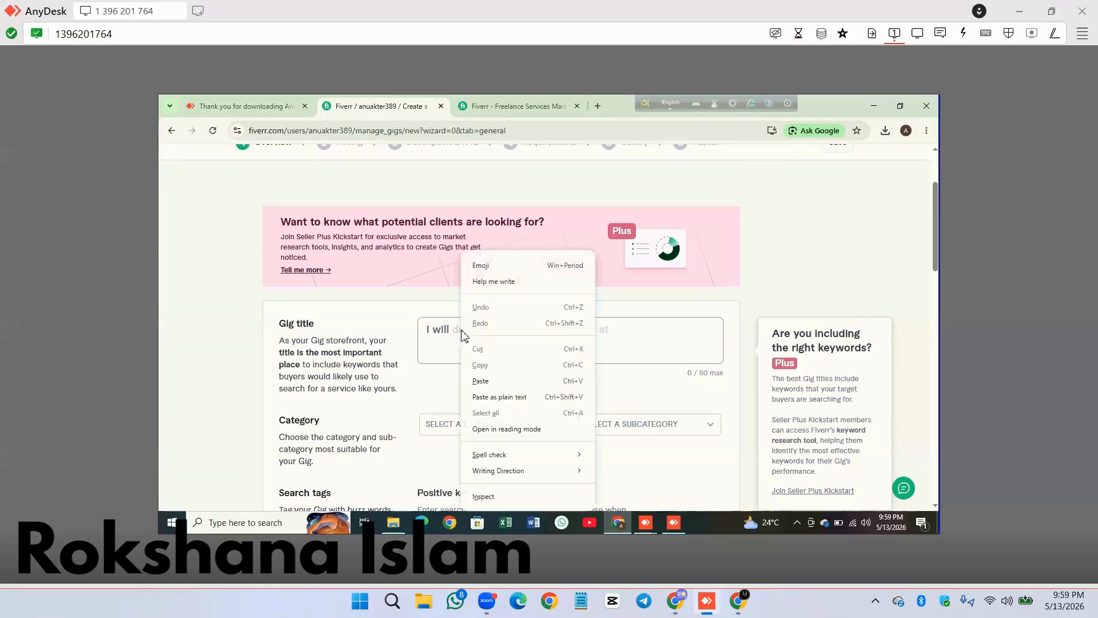
click(492, 382)
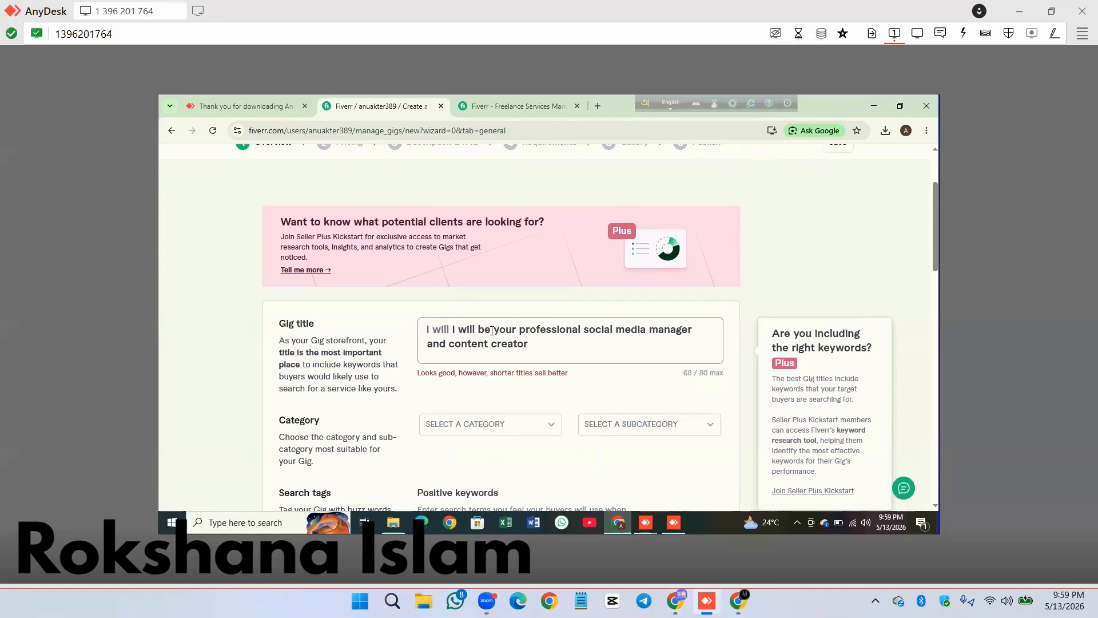
drag(477, 330, 456, 330)
key(BackSpace)
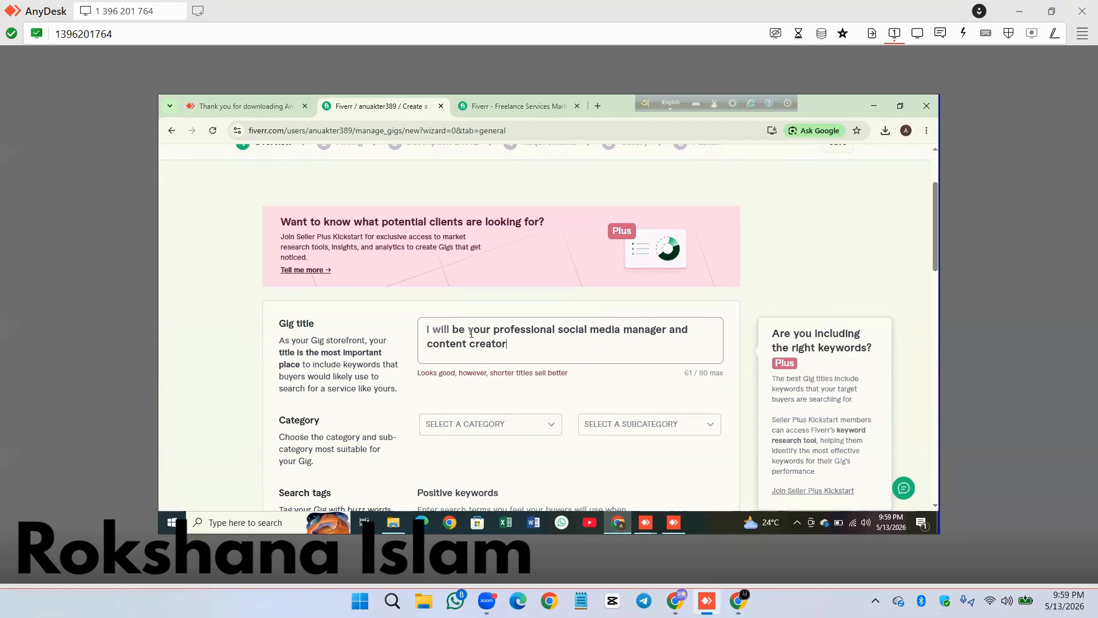
key(BackSpace)
key(BackSpace)
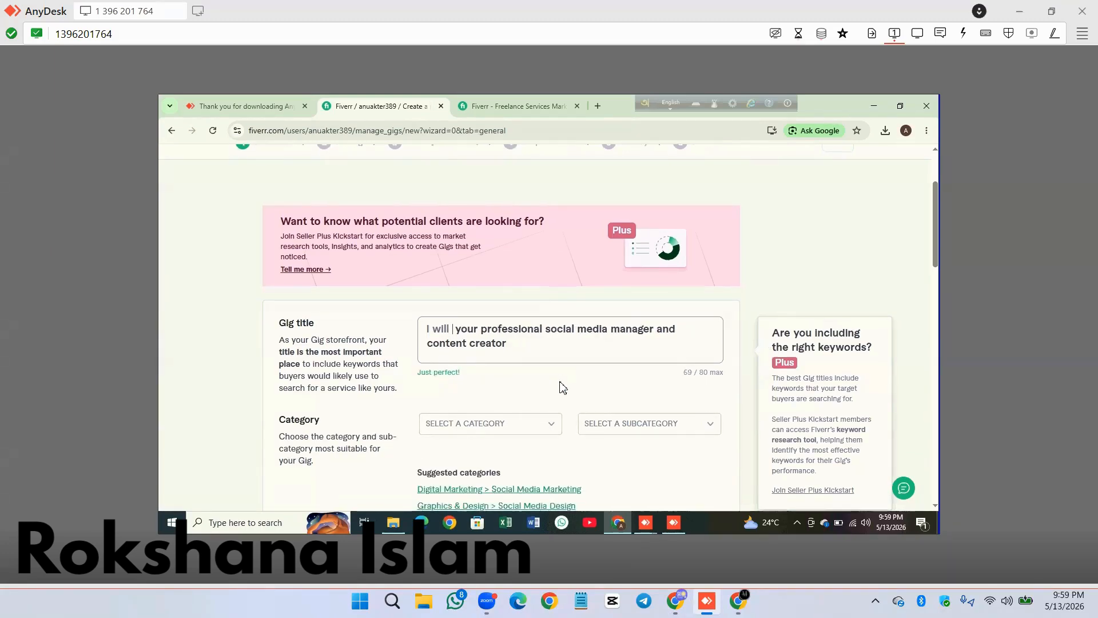
scroll(560, 385, down, 1)
scroll(533, 386, down, 1)
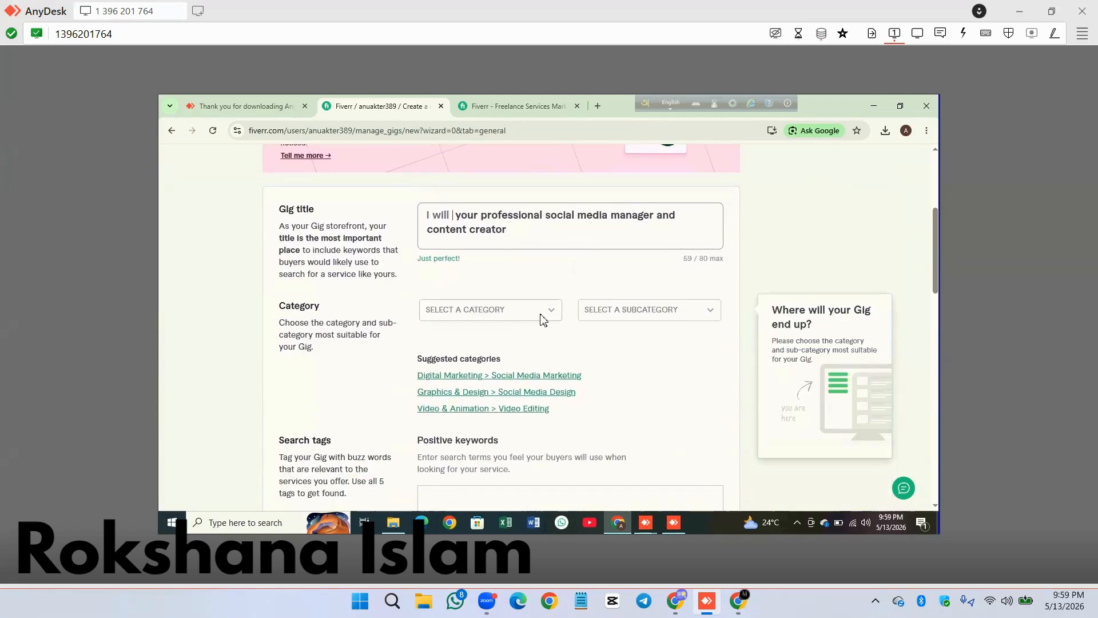
- Choose Digital Marketing as the category and Social Media Marketing as the subcategory
click(550, 312)
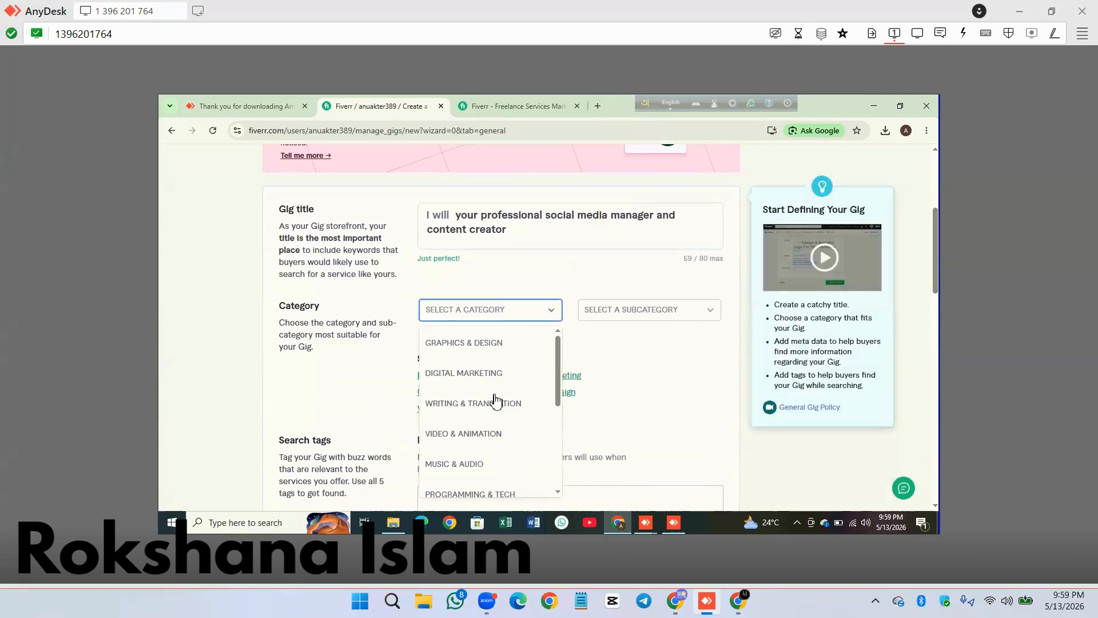
click(468, 374)
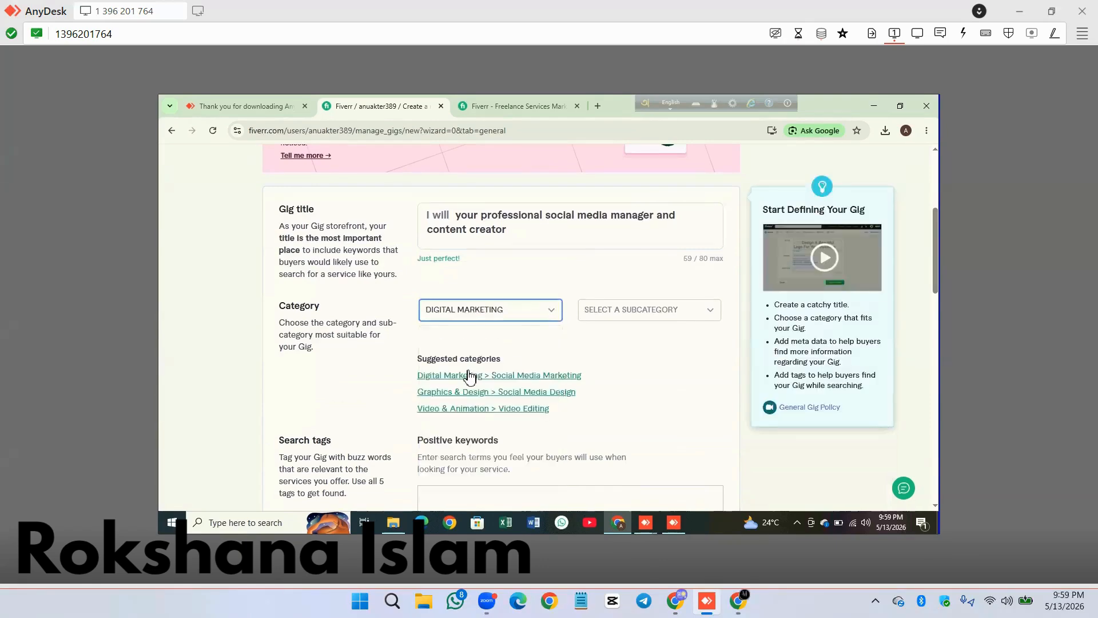
click(691, 316)
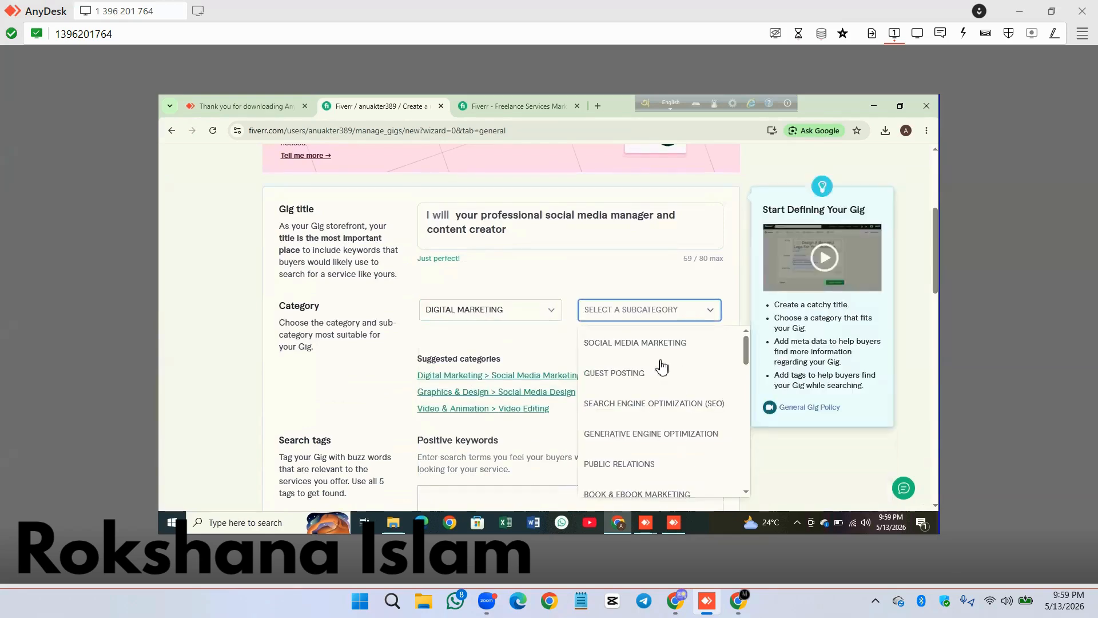
click(622, 343)
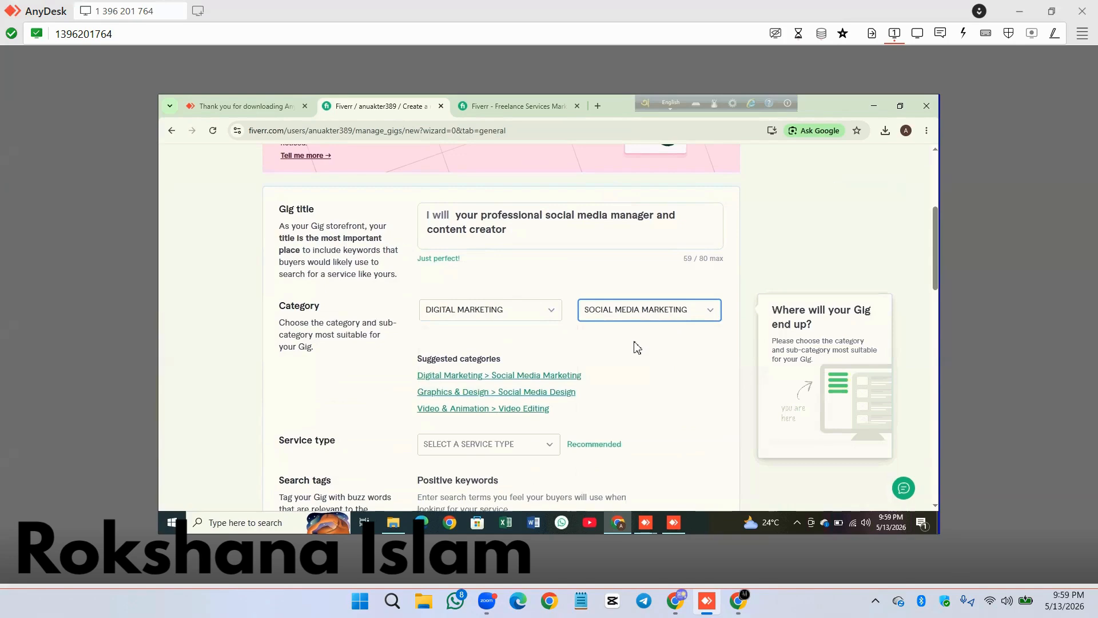
scroll(671, 350, down, 1)
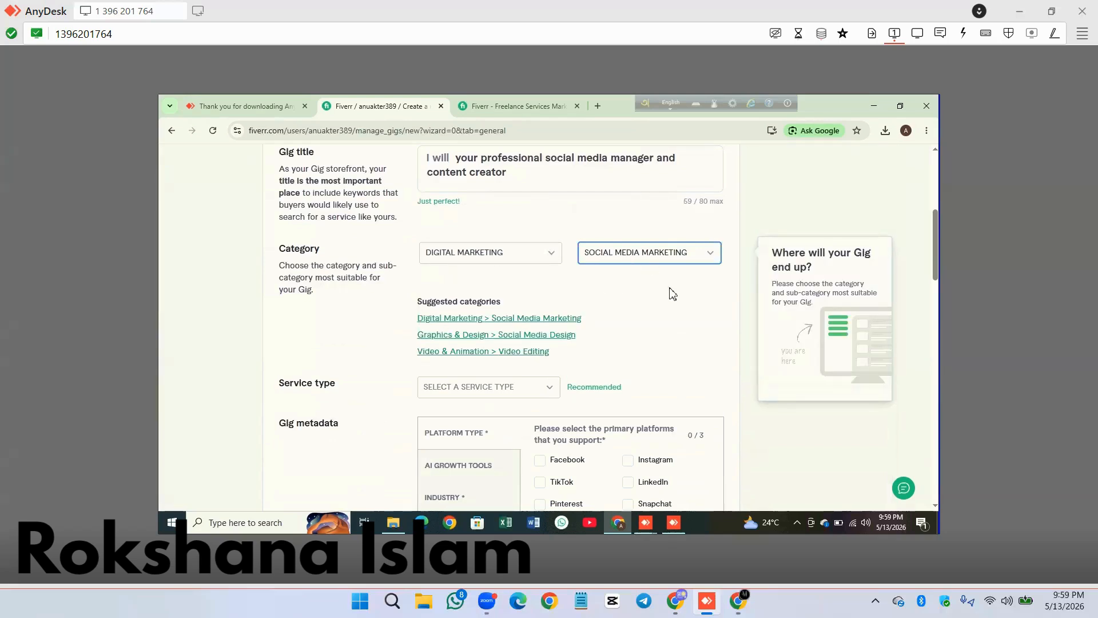
scroll(703, 289, down, 1)
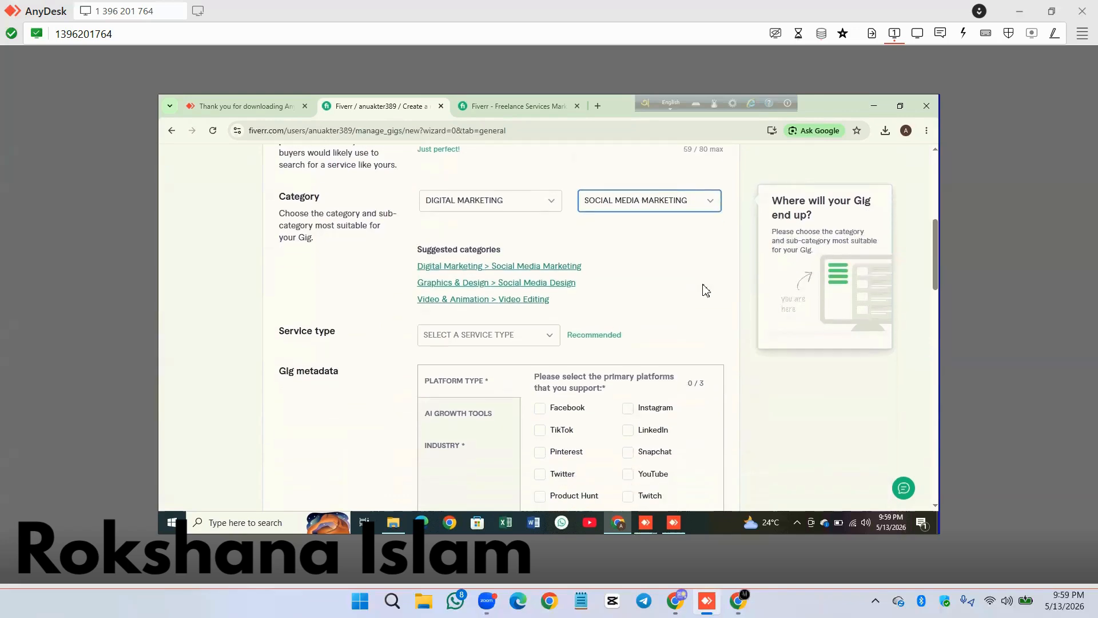
scroll(639, 267, down, 1)
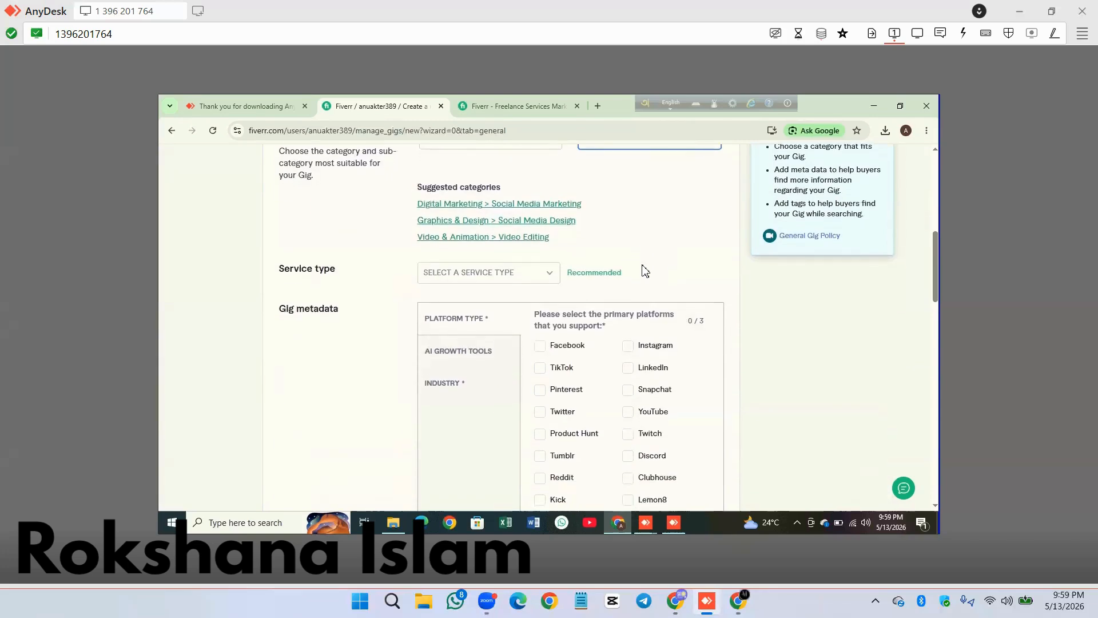
- Set the gig's service type to Social Media Management
click(545, 278)
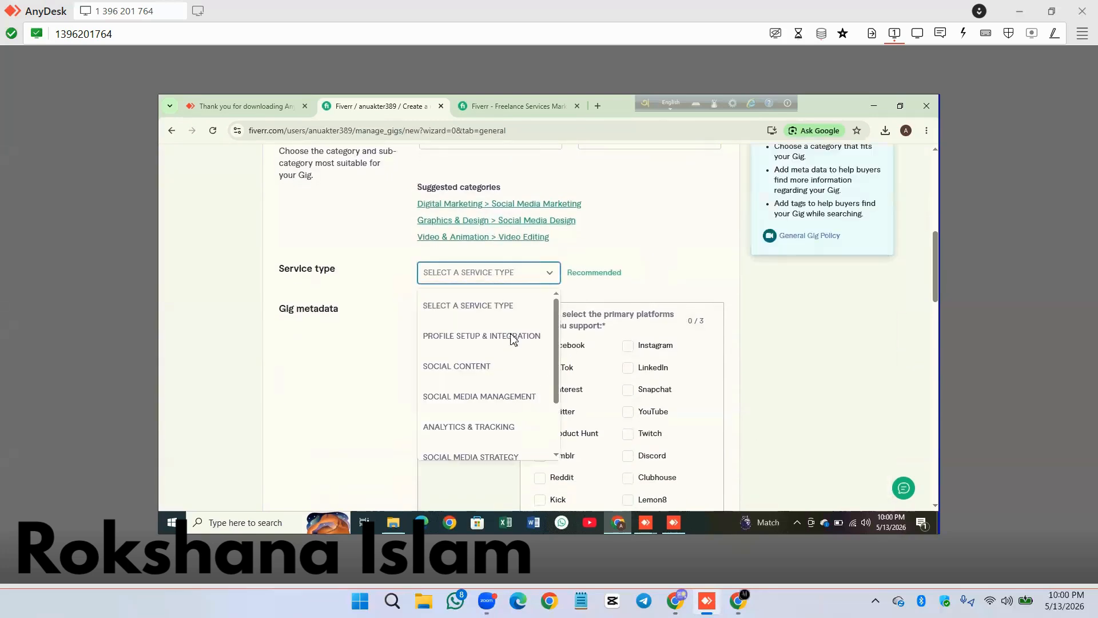
click(487, 402)
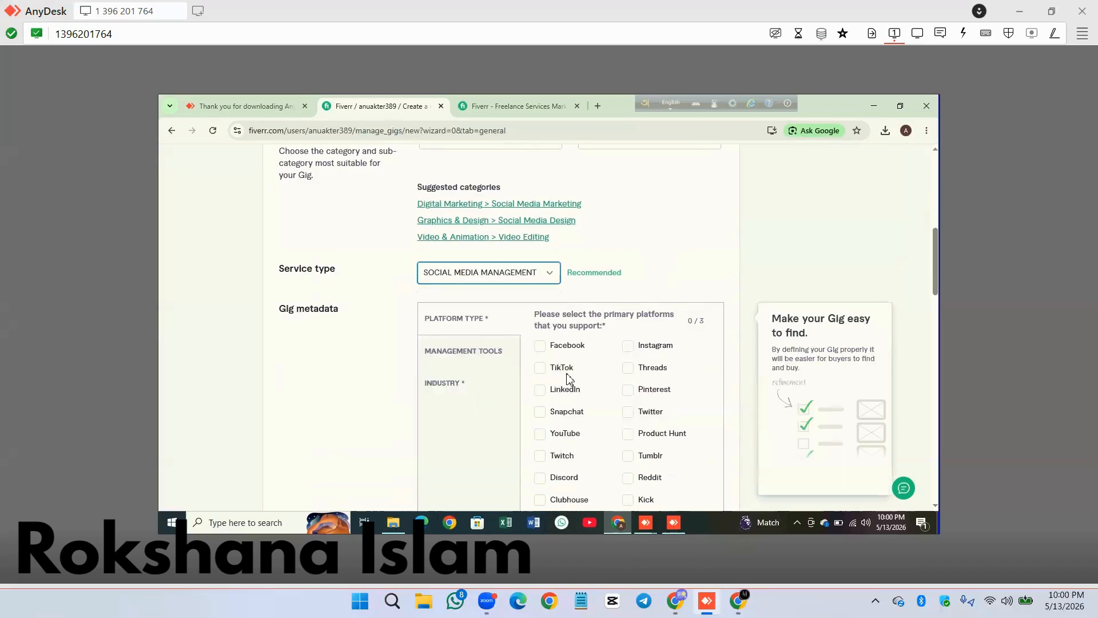
scroll(581, 416, down, 1)
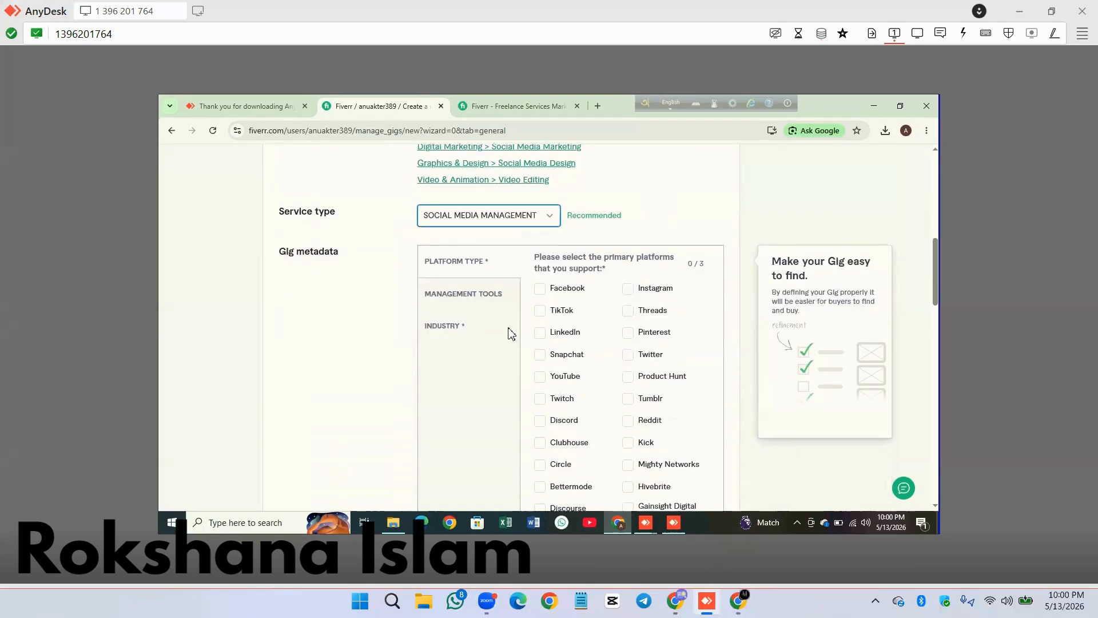
scroll(488, 344, down, 1)
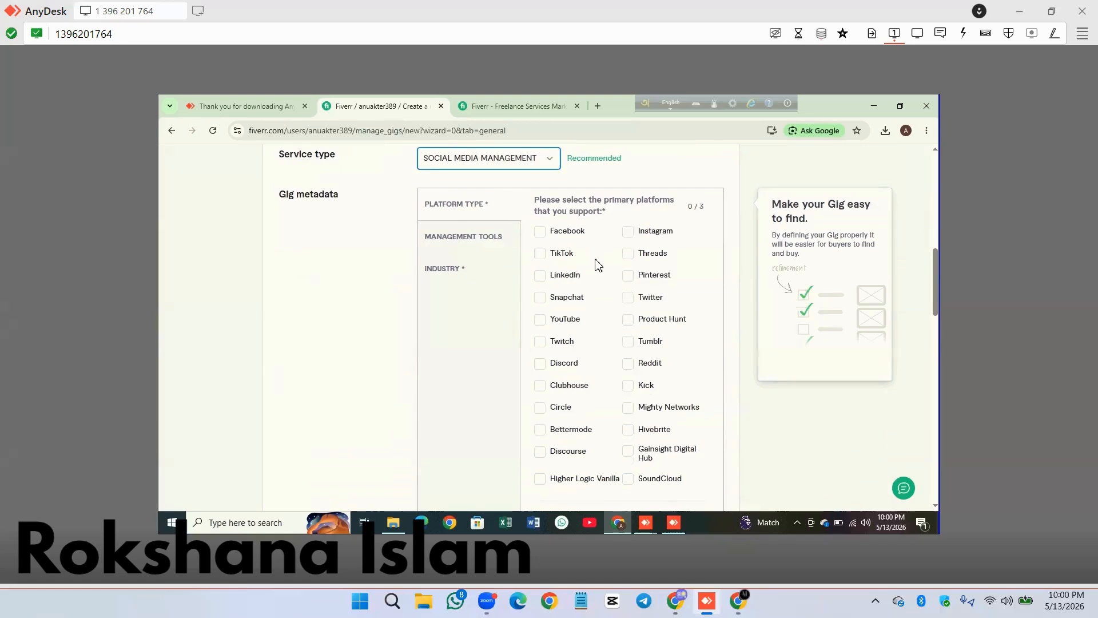
- Tick Facebook, Instagram and LinkedIn as platforms, swapping TikTok out for Instagram
click(539, 232)
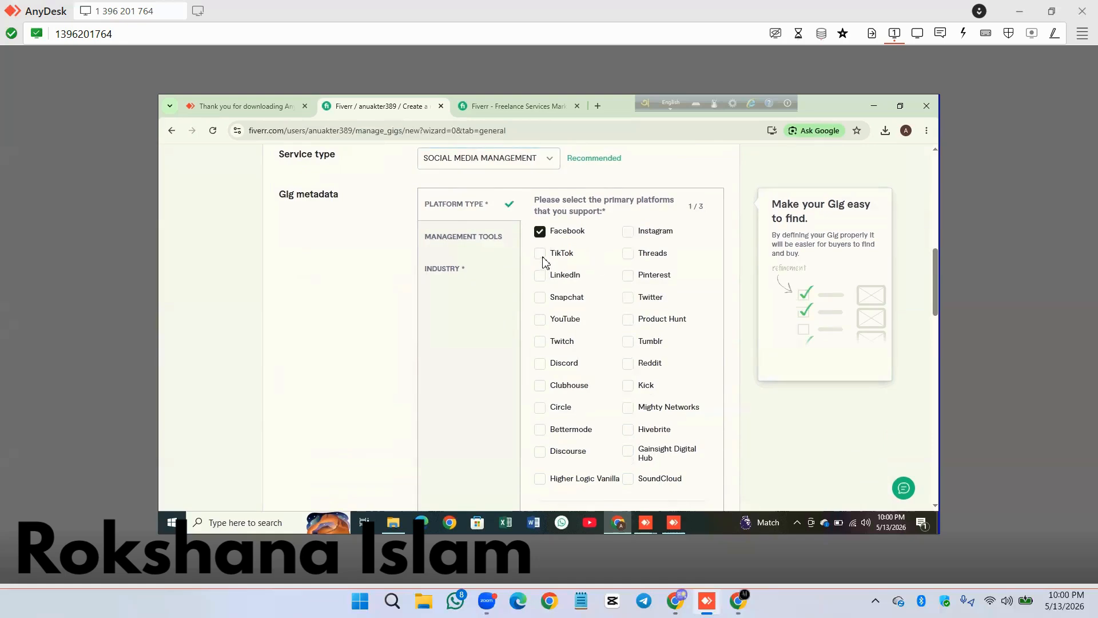
click(539, 254)
click(540, 276)
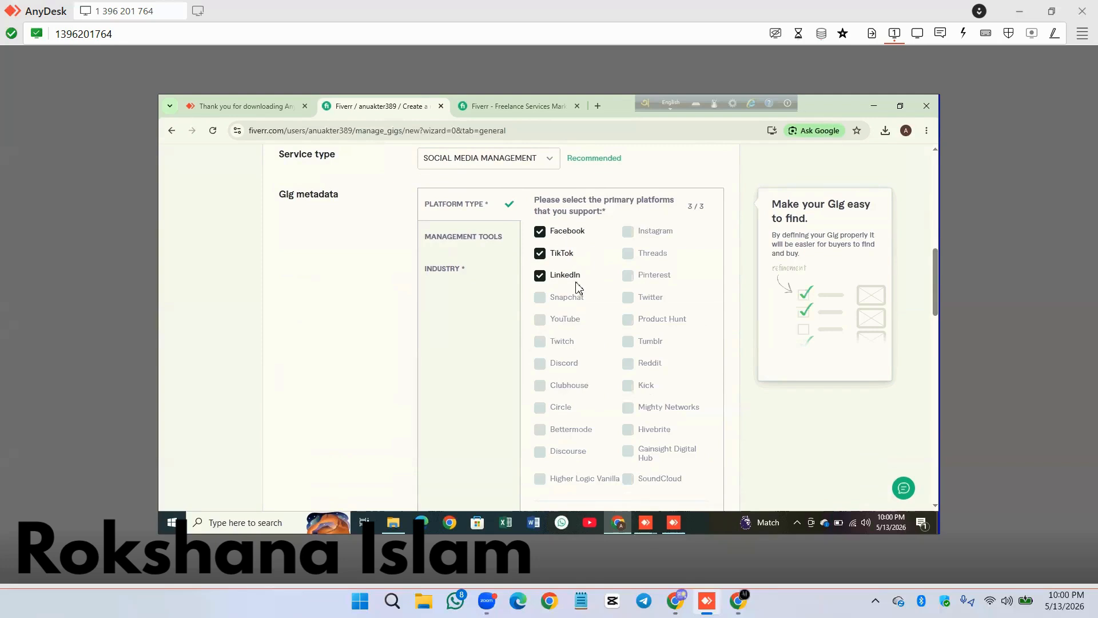
click(540, 253)
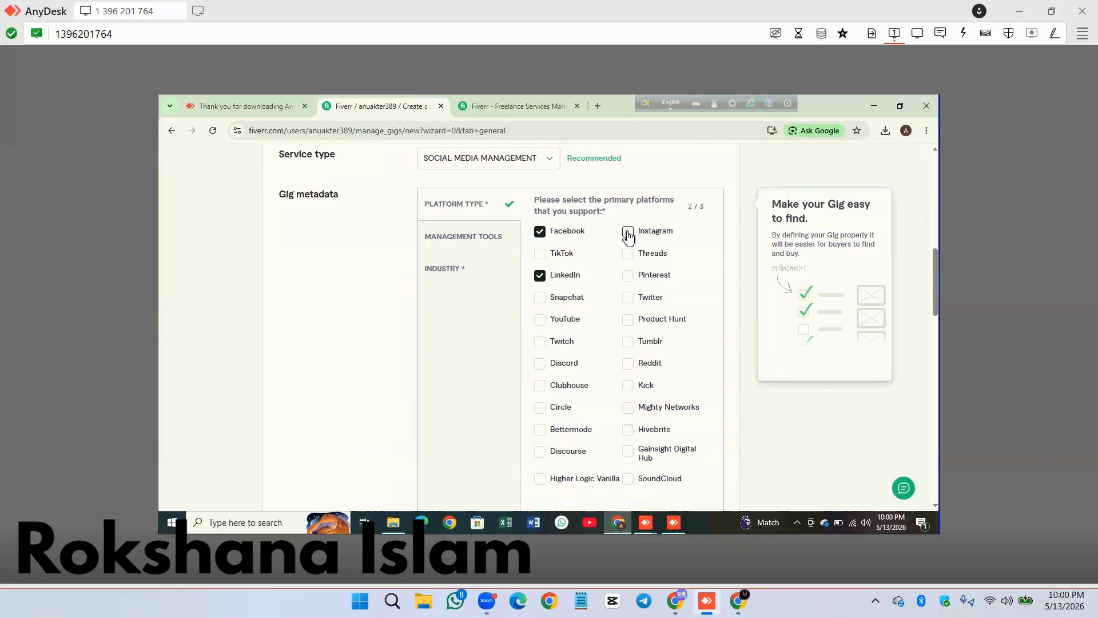
click(628, 232)
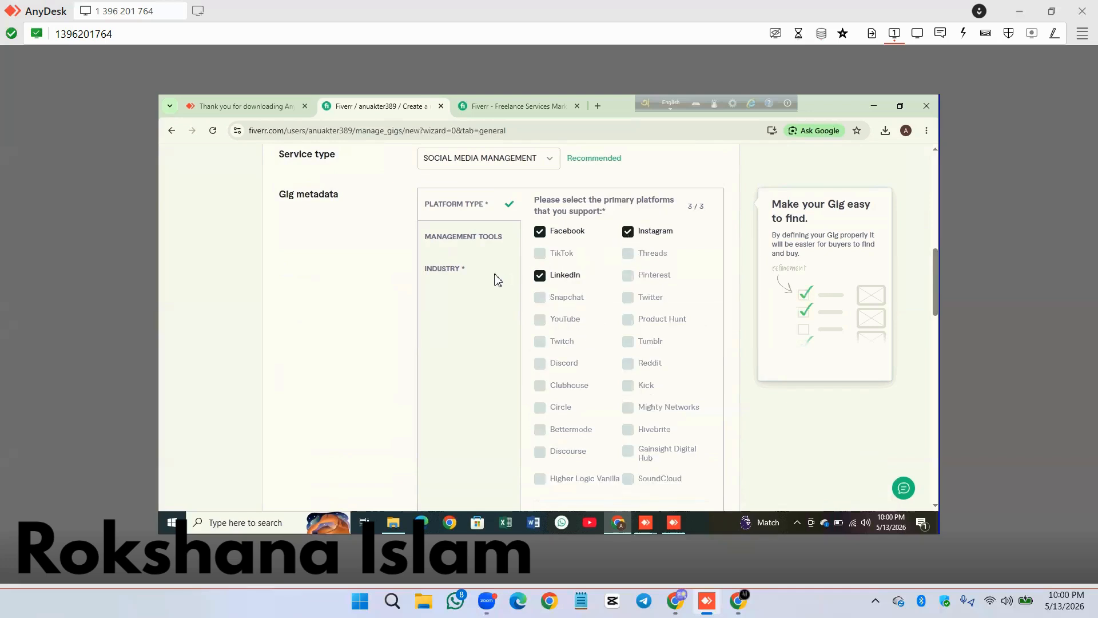
- Tick Meta Business Suite and VidIQ as management tools, dropping the trial Buffer and HubSpot picks
click(477, 238)
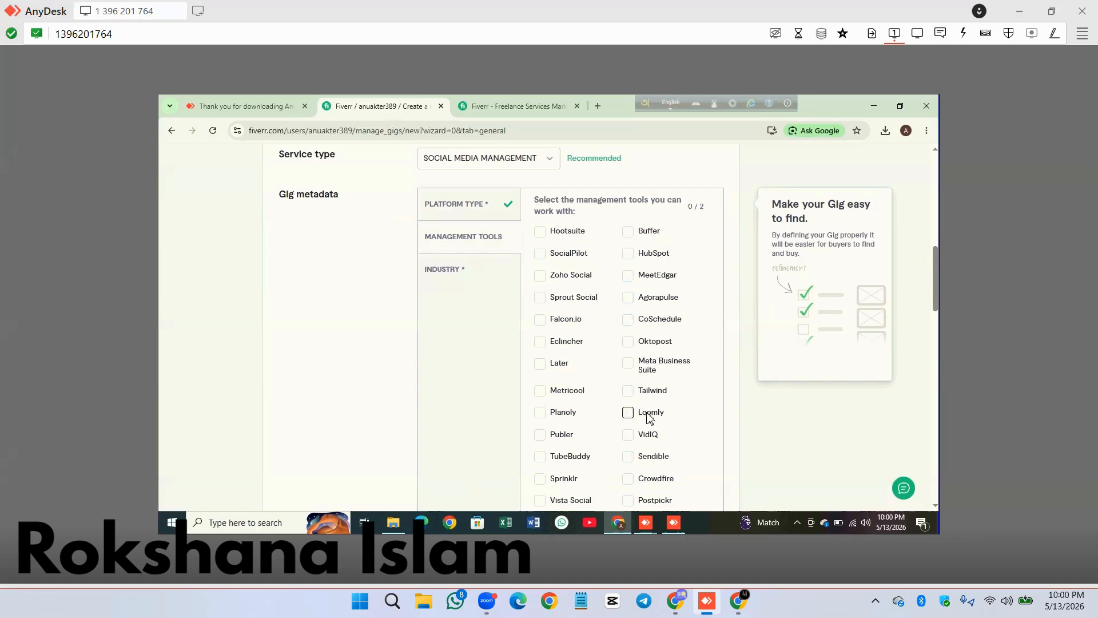
click(628, 254)
click(629, 232)
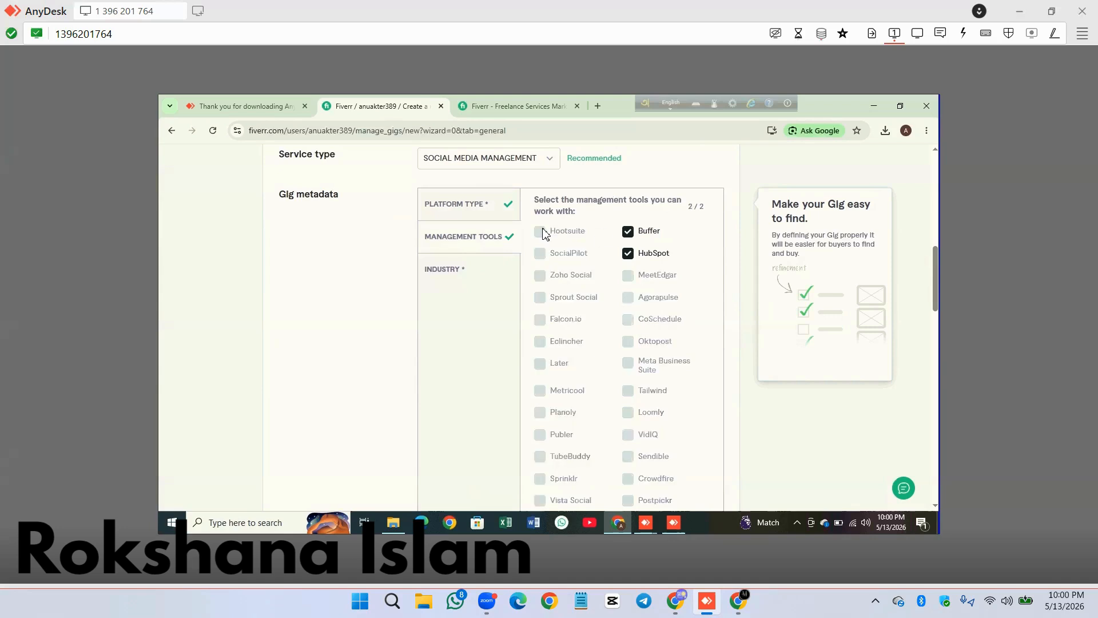
click(627, 233)
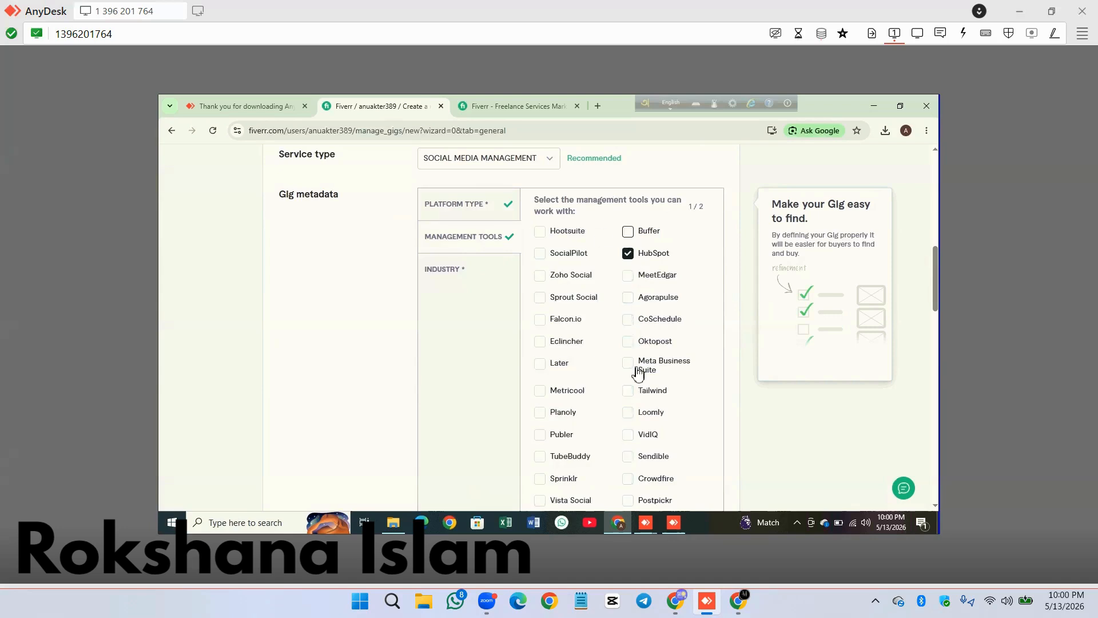
click(629, 365)
click(628, 255)
scroll(593, 410, down, 2)
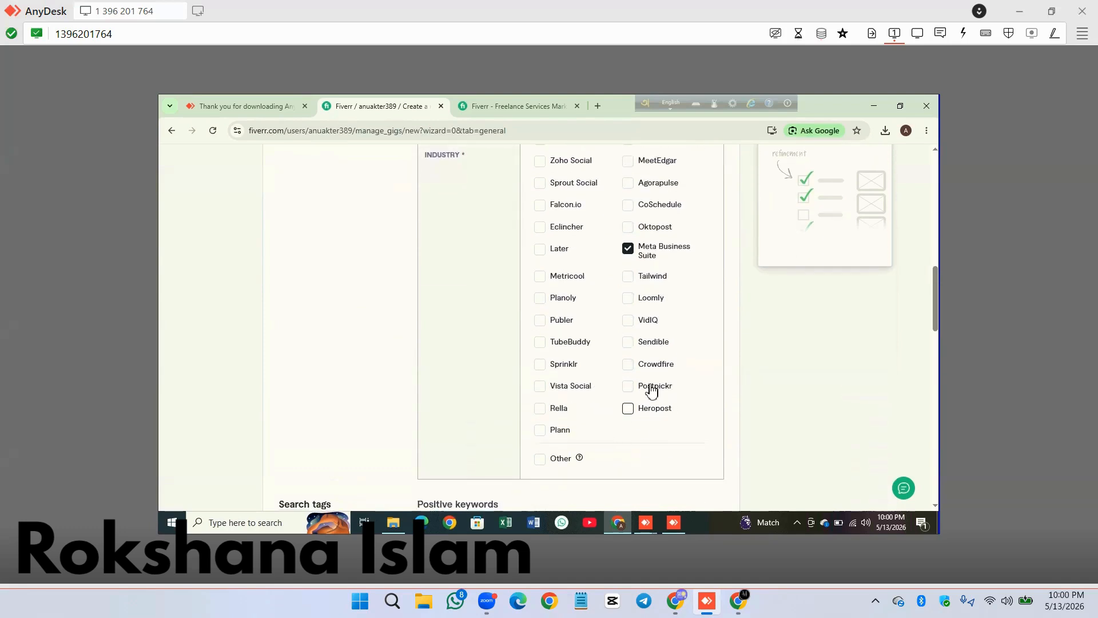
click(629, 321)
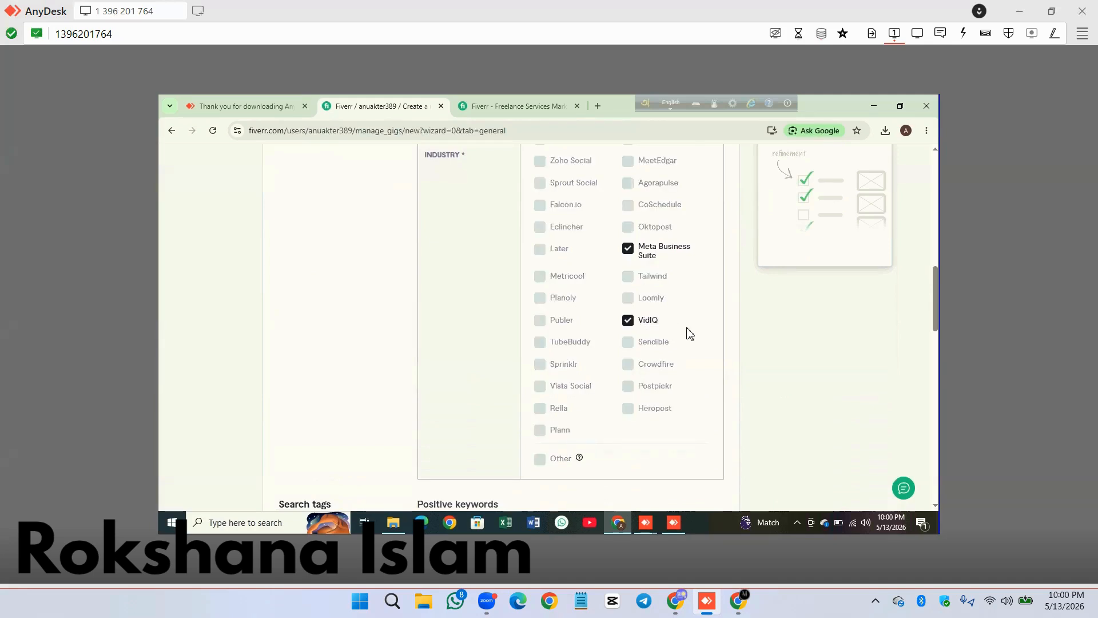
scroll(690, 334, up, 1)
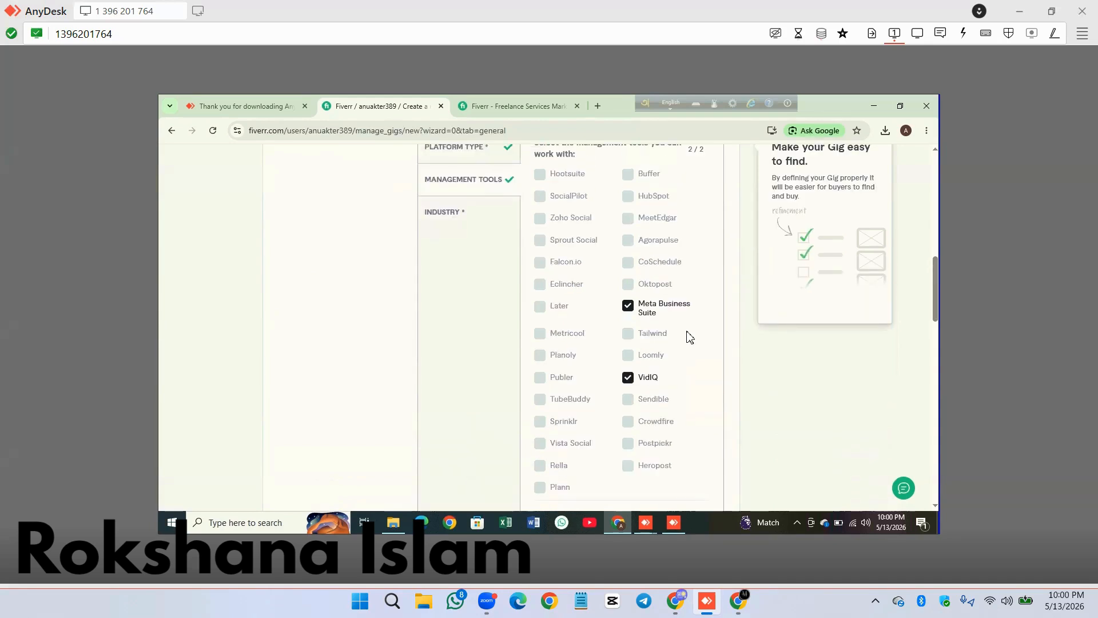
- Tick Beauty & cosmetics, Education, Food & beverage, Financial services & business, Marketing & advertising industries
click(449, 214)
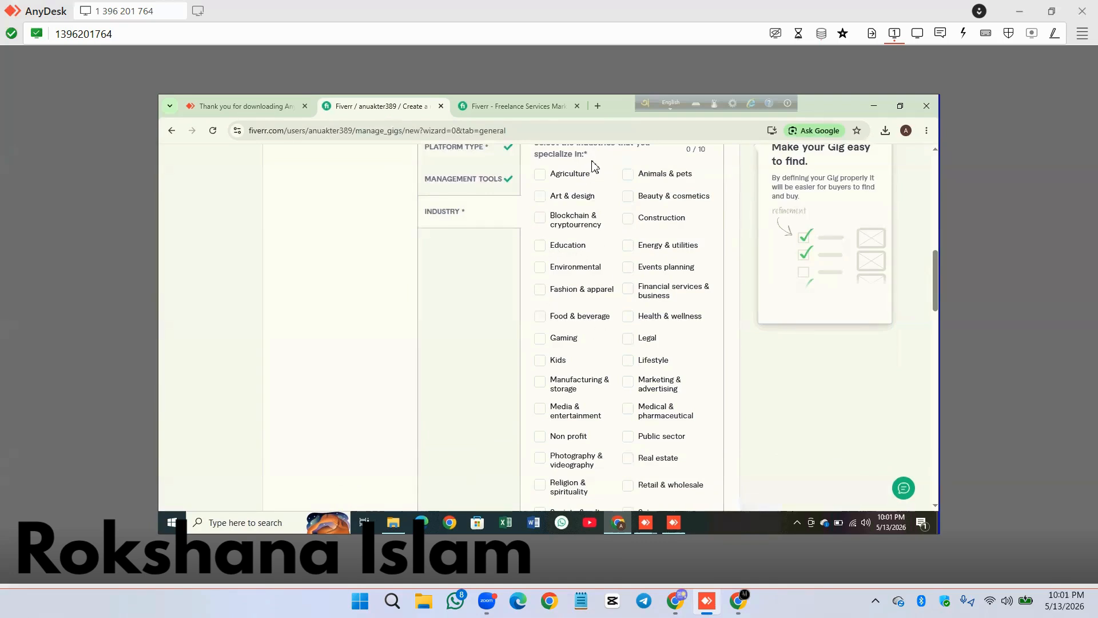
click(627, 195)
click(541, 246)
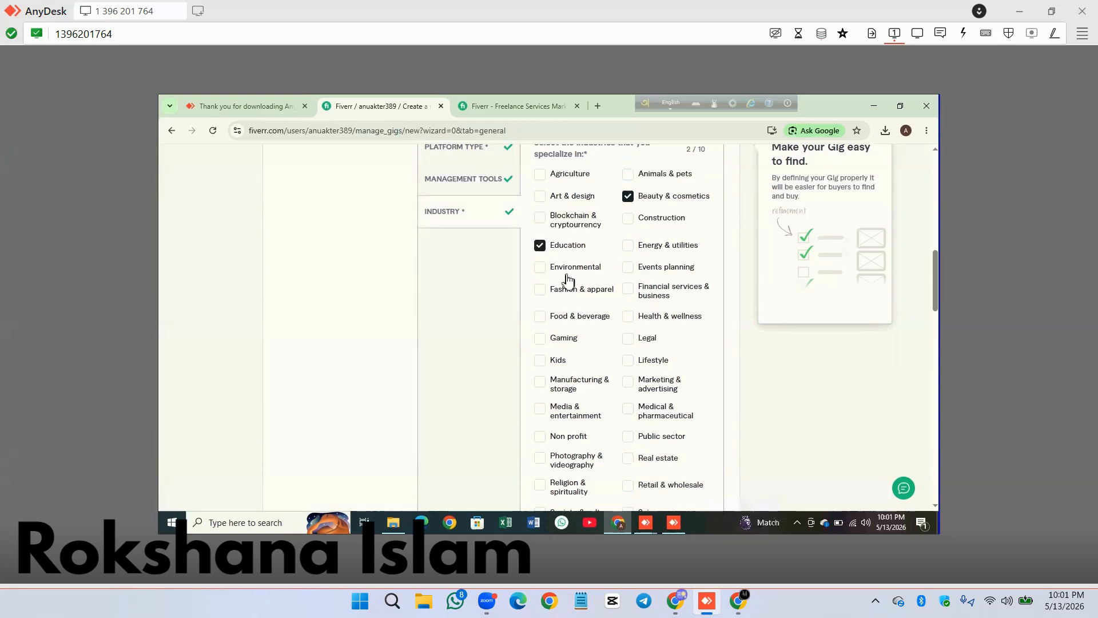
scroll(595, 311, down, 1)
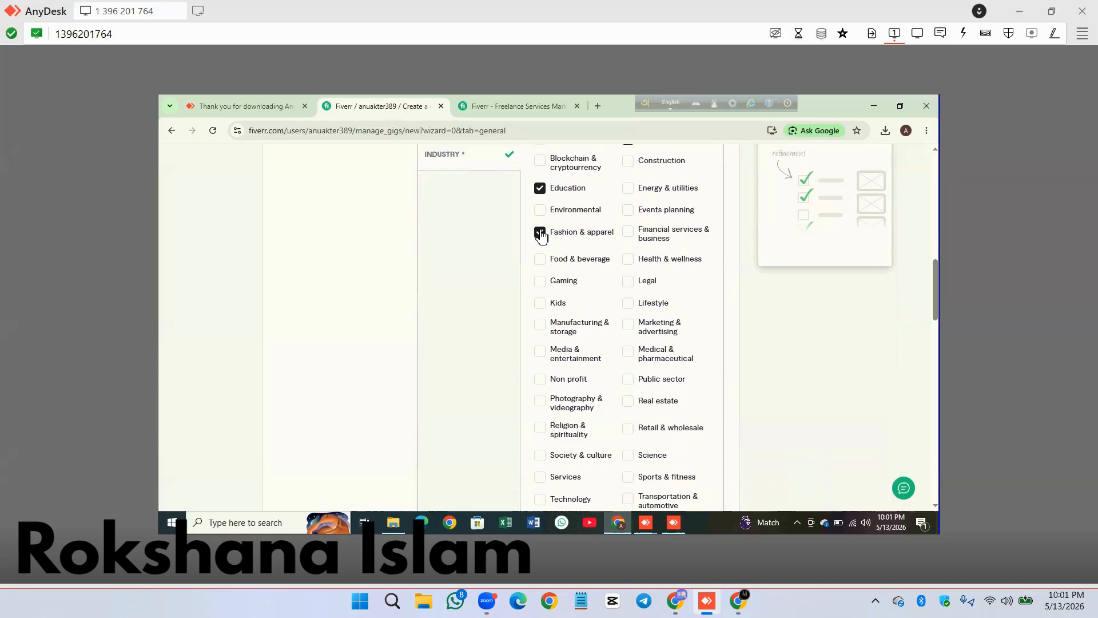
click(540, 260)
click(628, 232)
scroll(674, 377, down, 1)
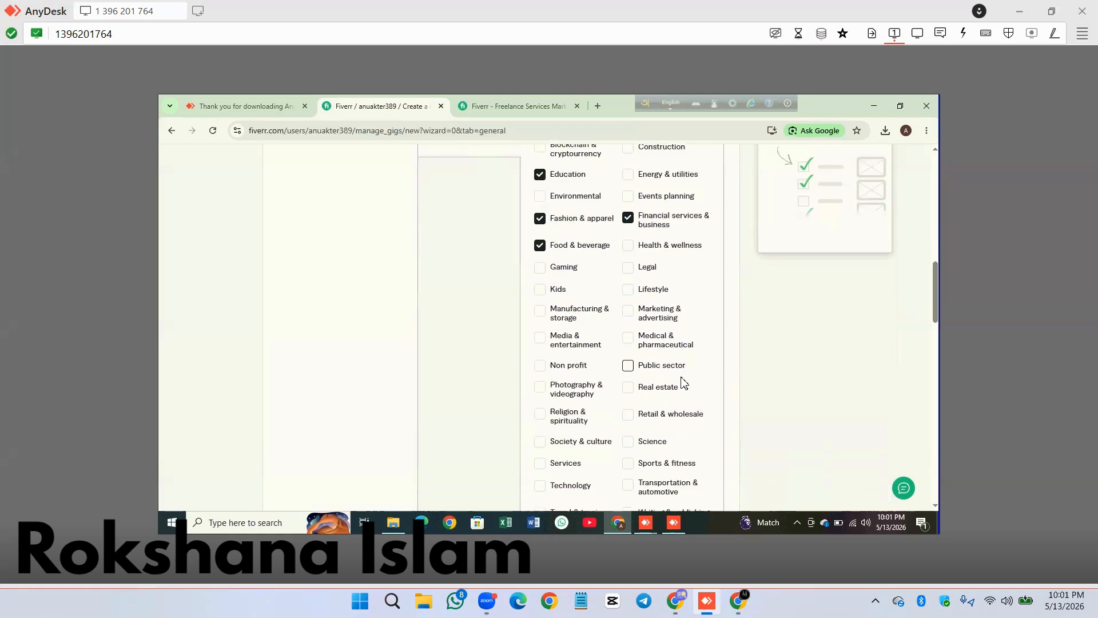
click(628, 267)
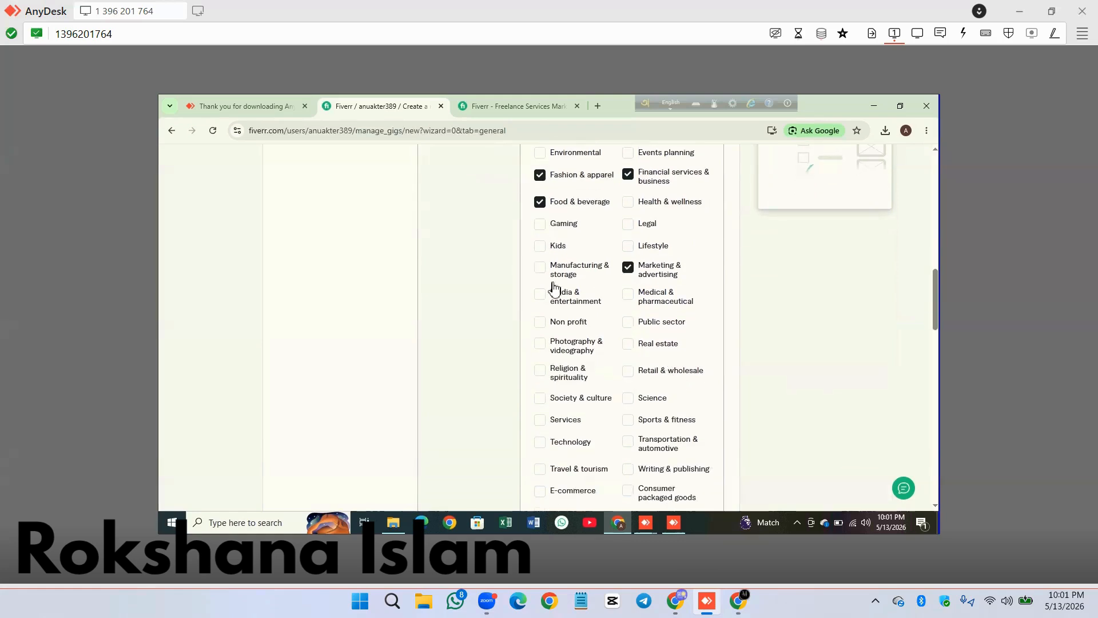
- Add Media & entertainment, Real estate, Services and Travel & tourism, removing Kids to fit ten
click(539, 248)
click(541, 231)
click(539, 299)
scroll(629, 382, down, 2)
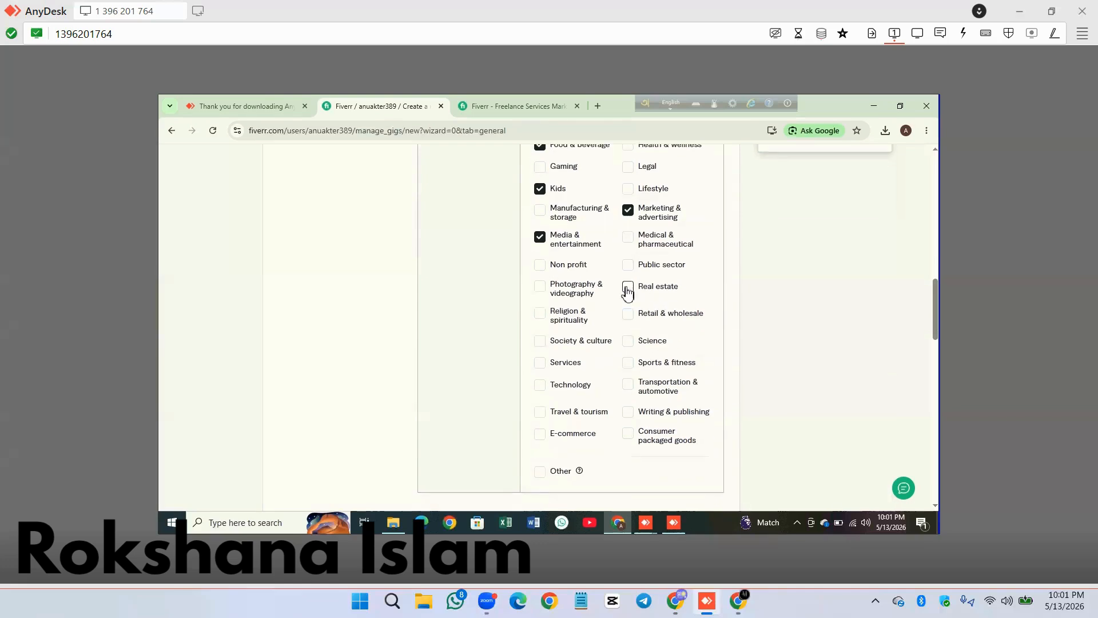
click(627, 287)
click(539, 364)
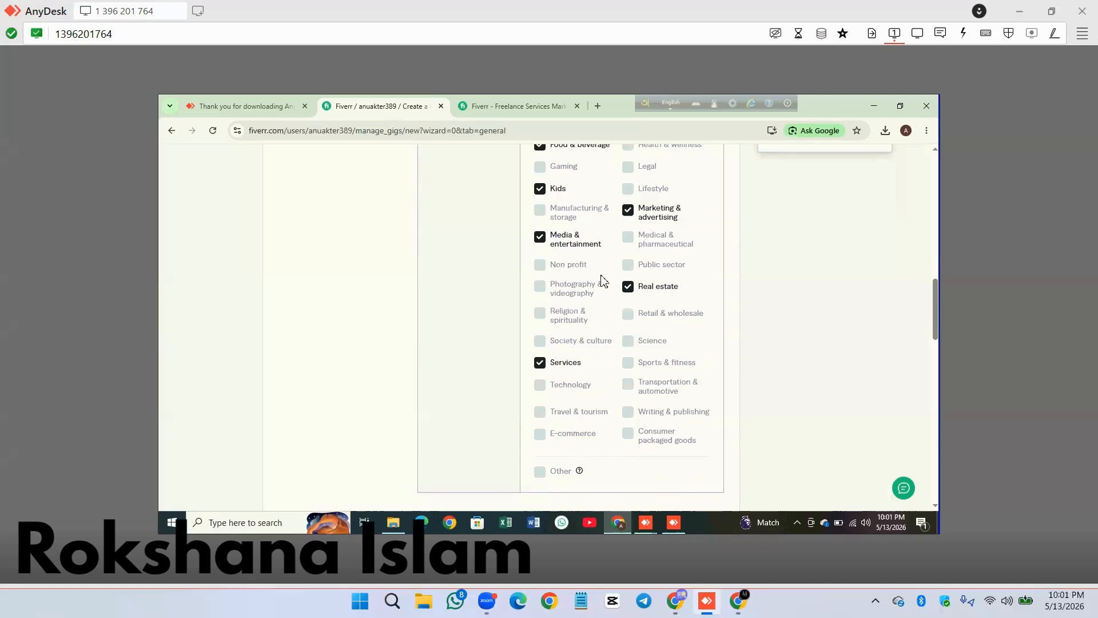
click(538, 191)
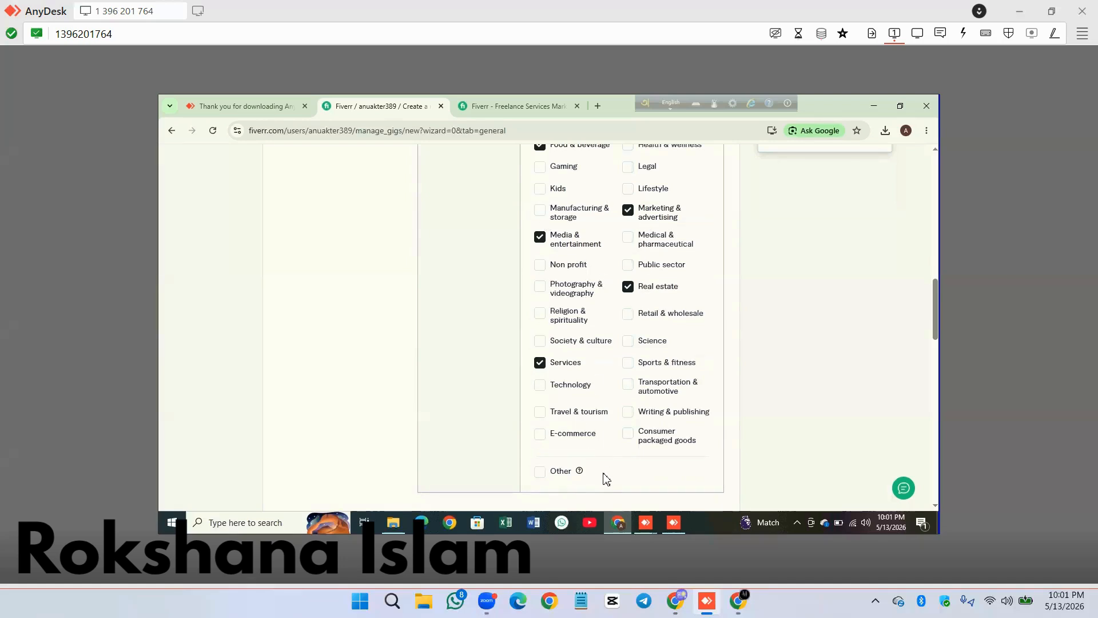
click(541, 413)
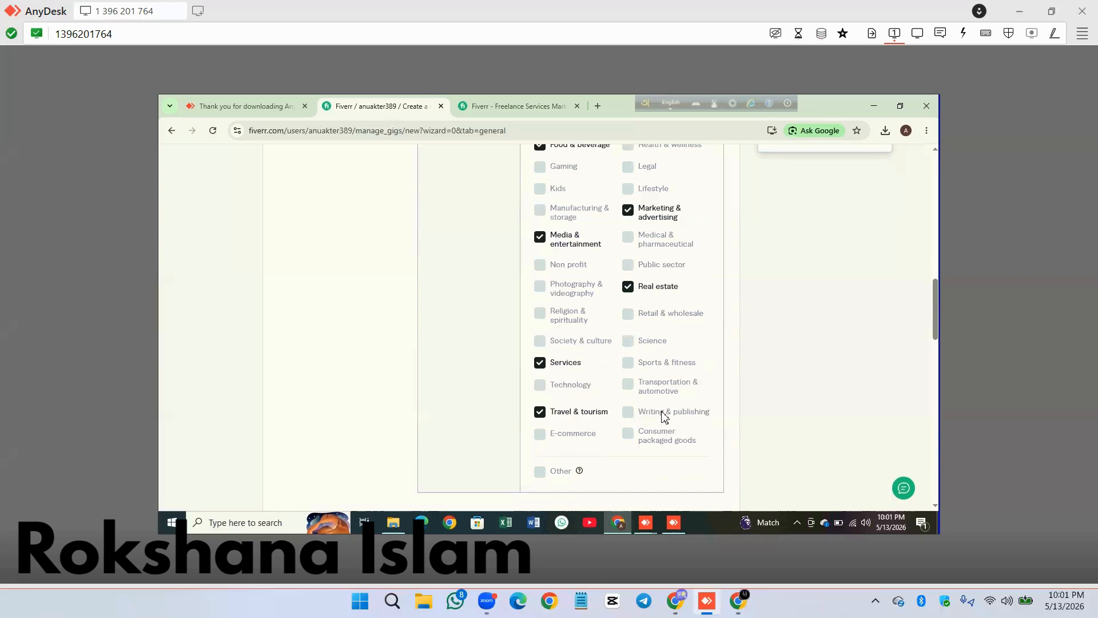
- Move down to Search tags and place the cursor in the Positive keywords field
scroll(663, 413, up, 3)
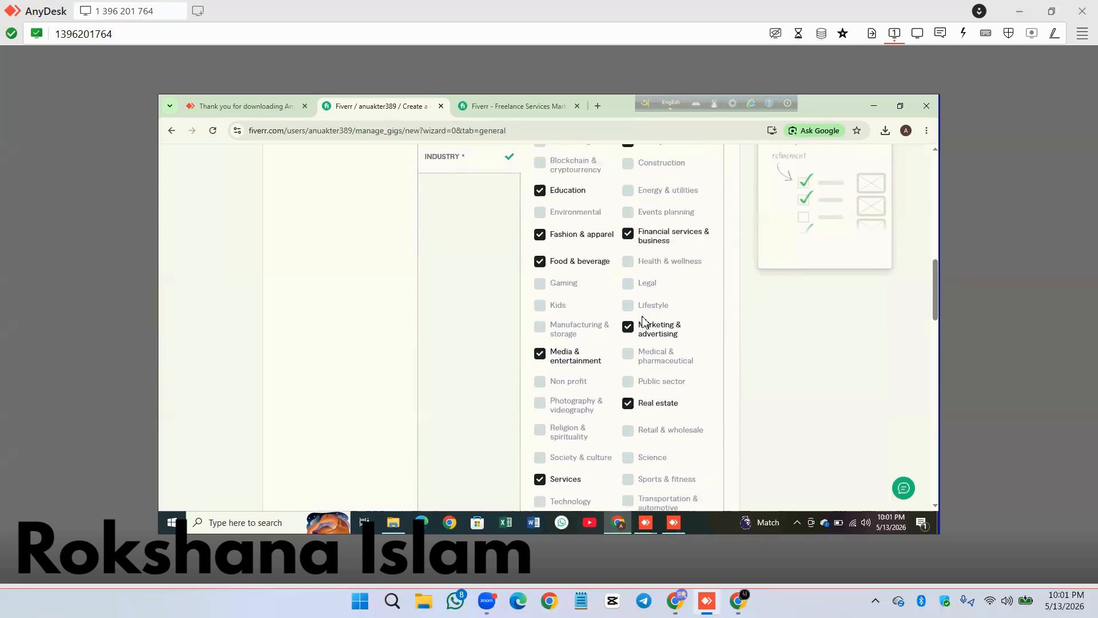
scroll(629, 354, up, 5)
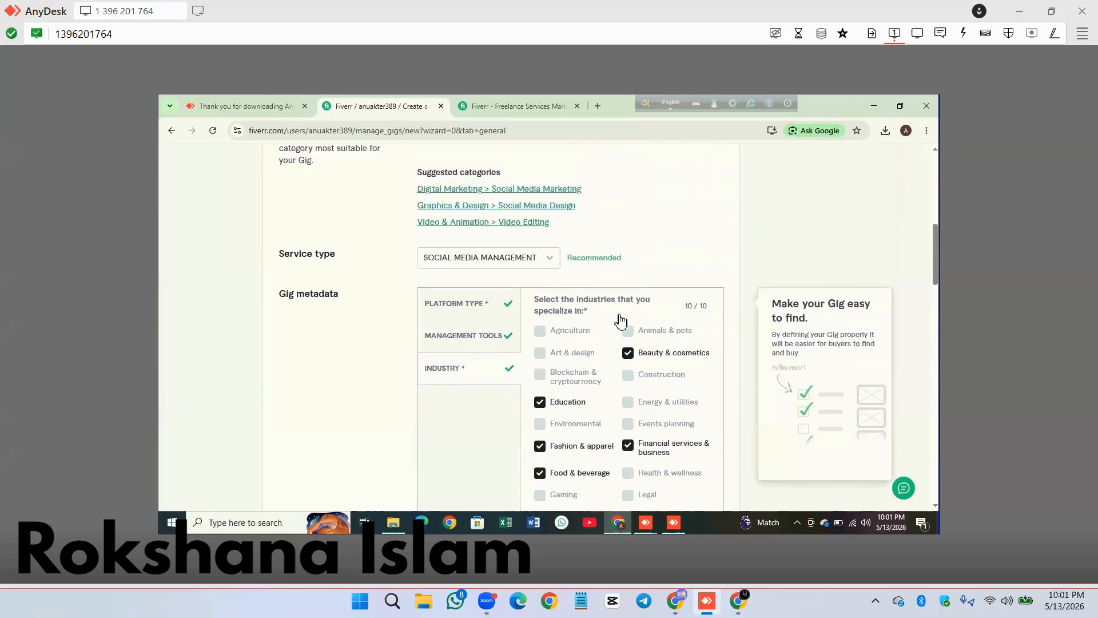
scroll(631, 404, down, 7)
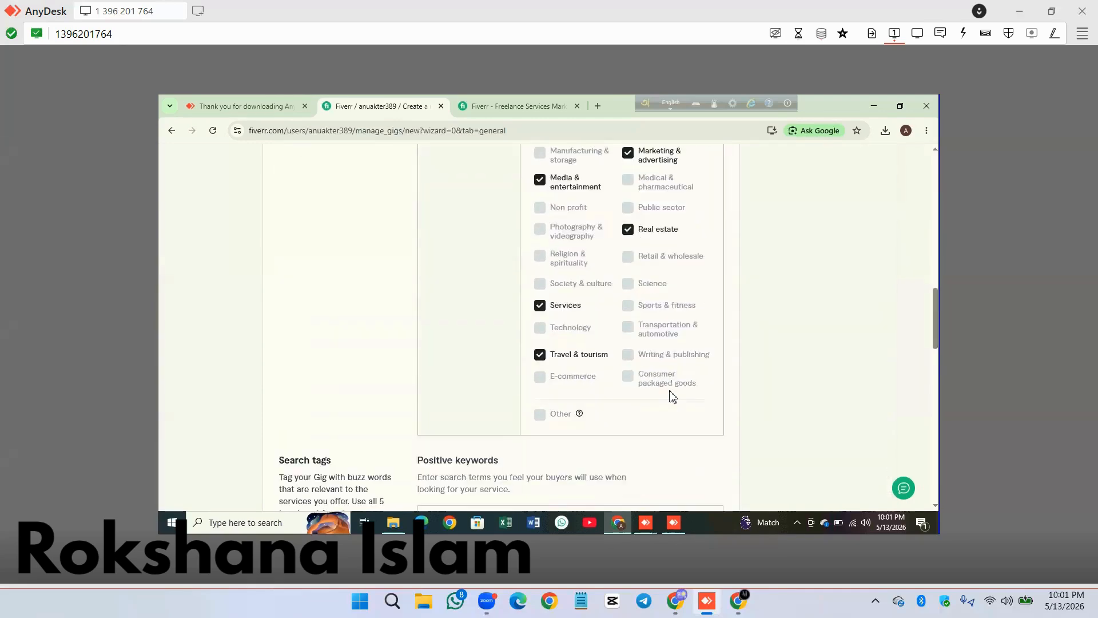
scroll(638, 385, down, 2)
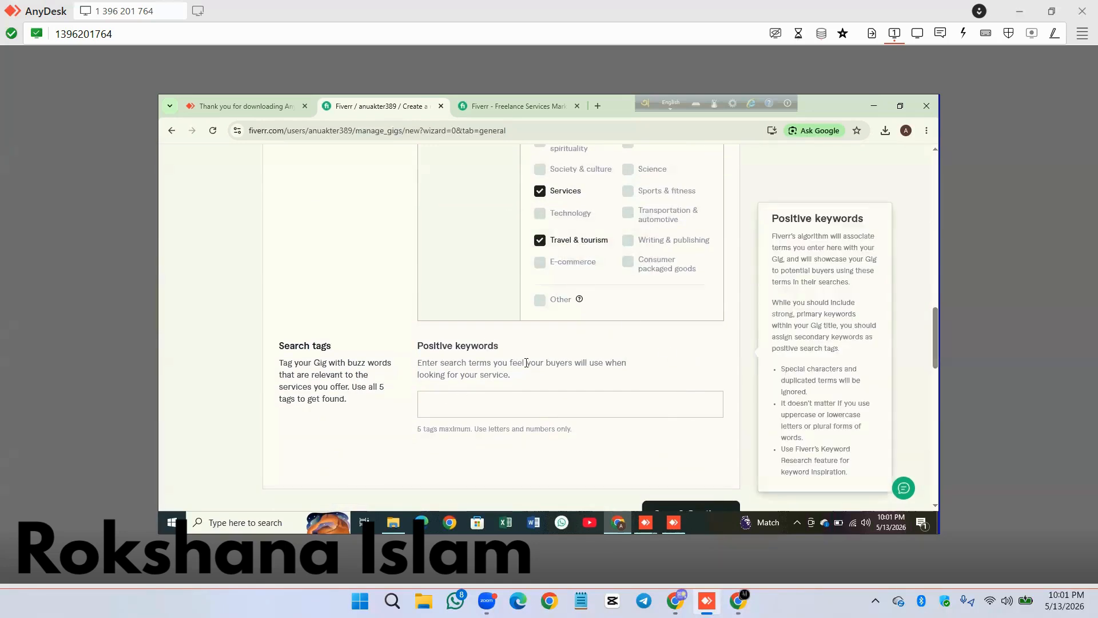
scroll(525, 362, down, 1)
click(445, 346)
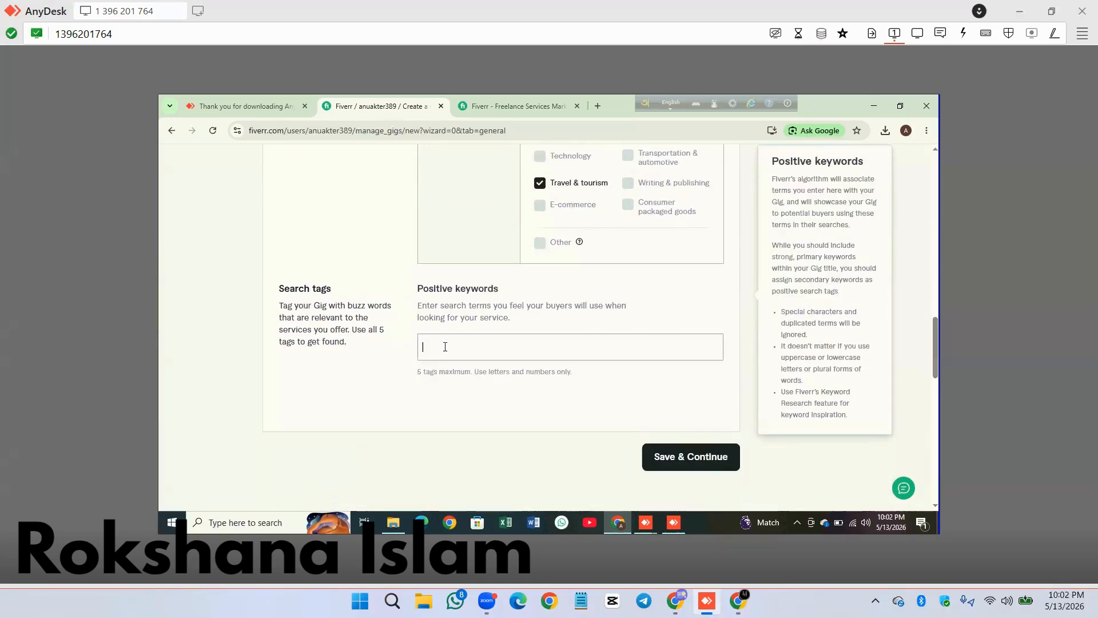
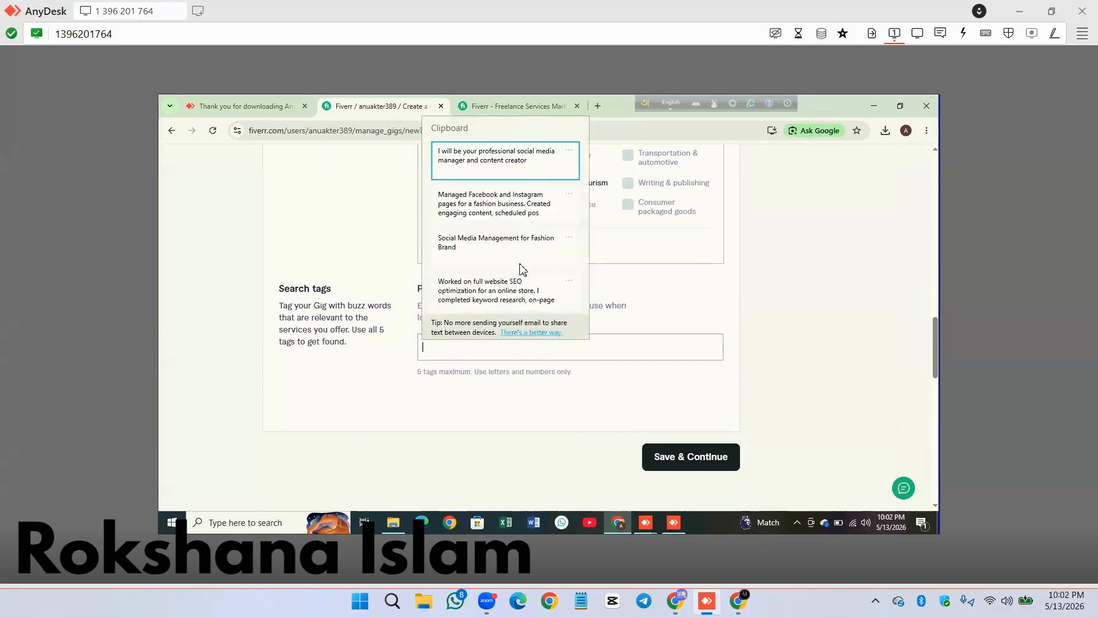
- Paste 'social media manager' into Positive keywords as the first tag, then return to the gig document
scroll(507, 274, down, 3)
scroll(508, 277, down, 4)
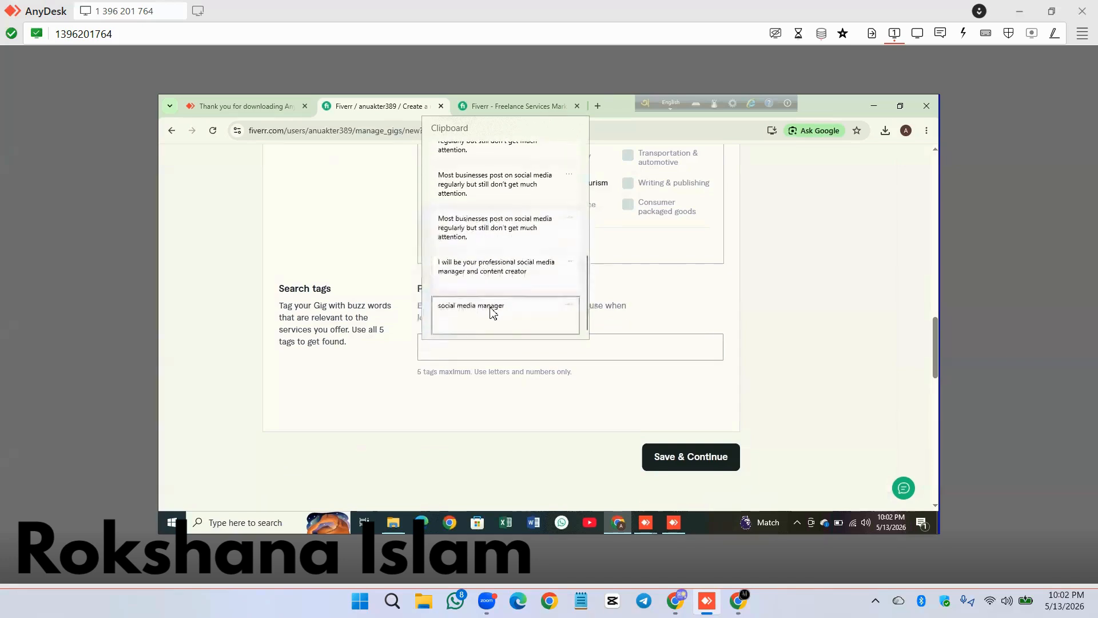
click(490, 308)
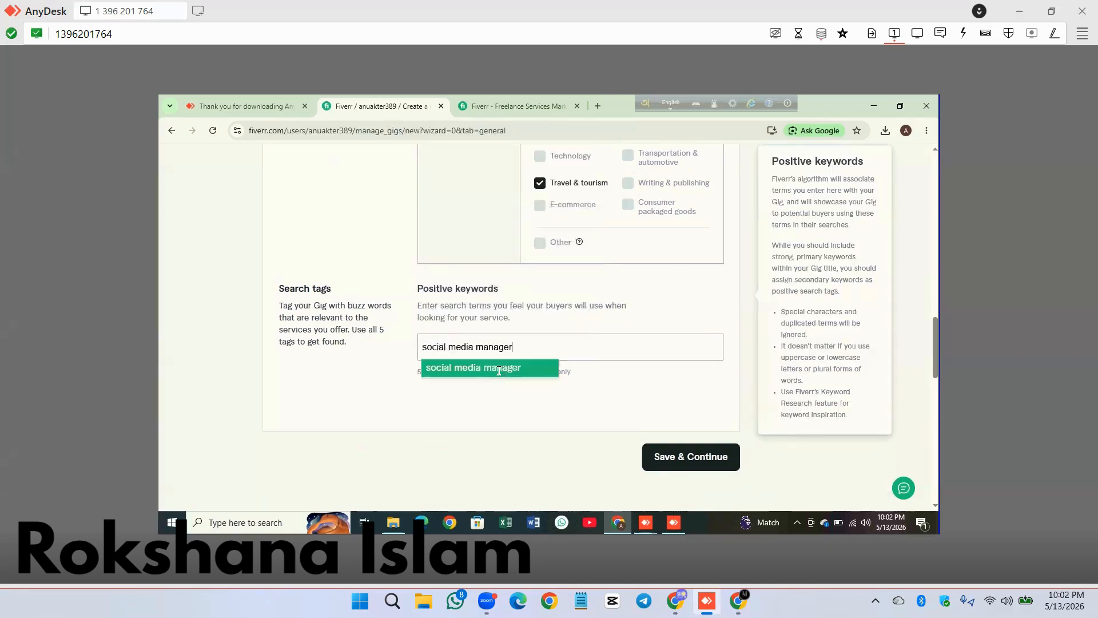
click(496, 369)
click(580, 350)
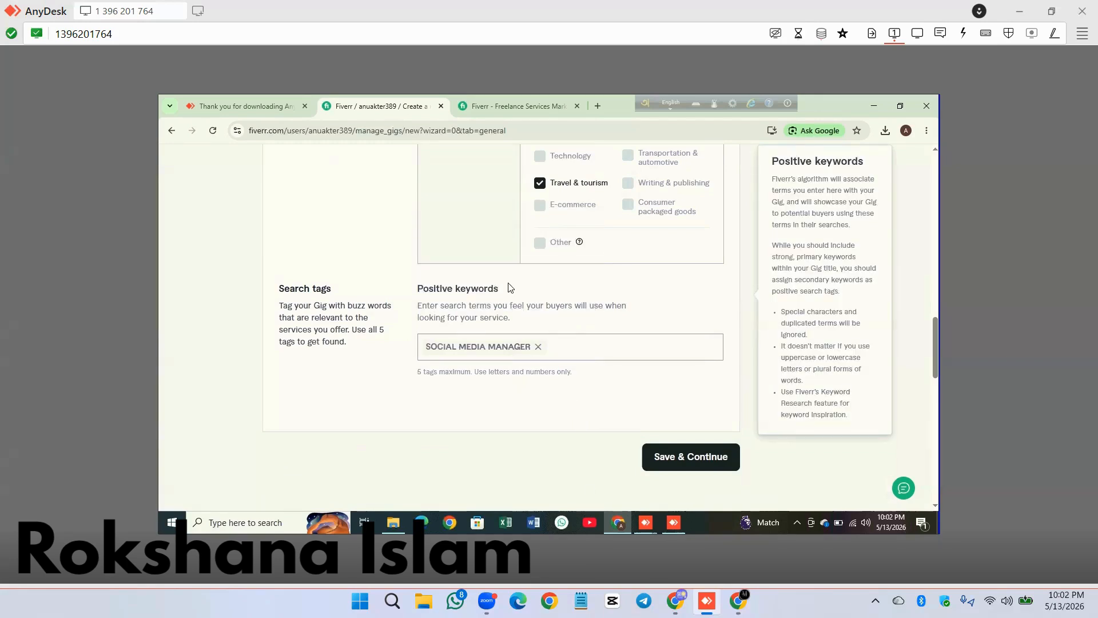
key(alt+Tab)
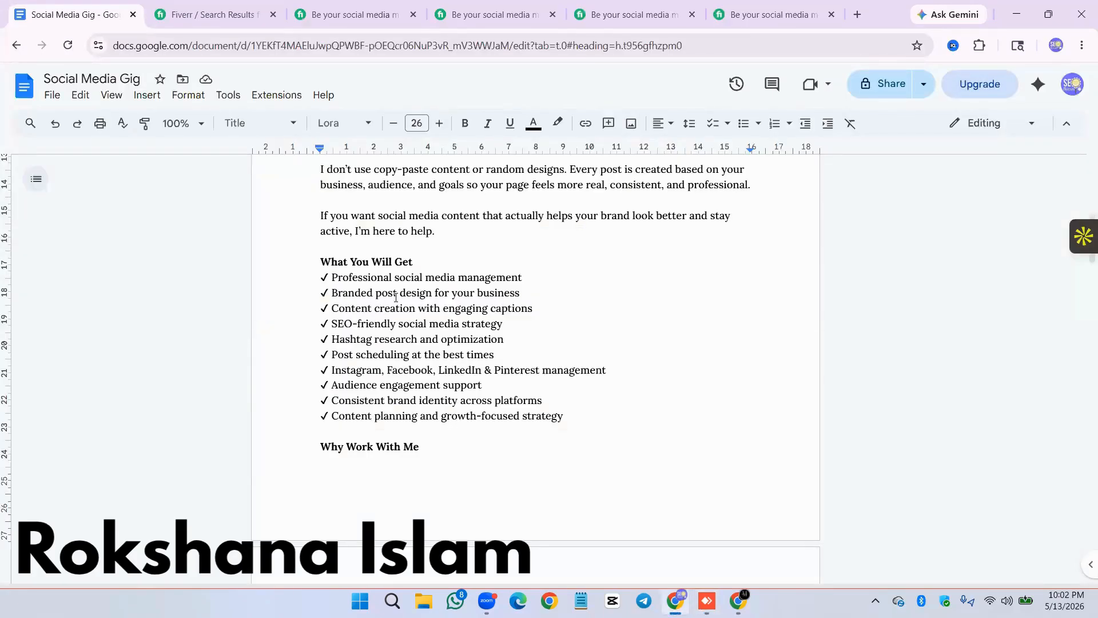
- Copy 'post design' and 'Content creation' from the Social Media Gig document
drag(434, 293, 376, 293)
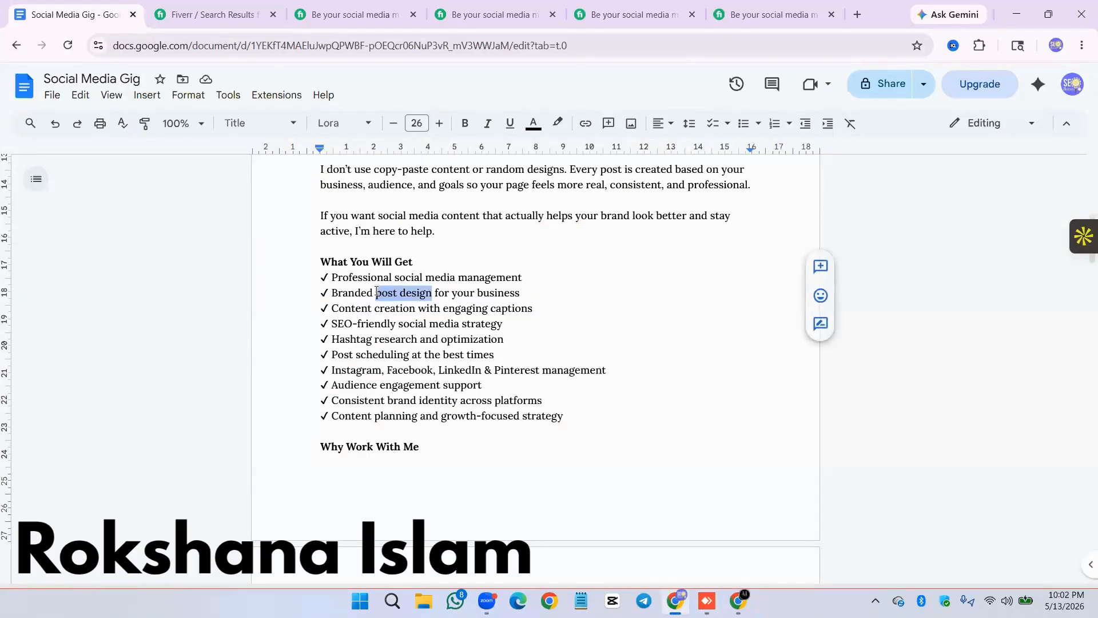
right_click(377, 293)
click(424, 245)
drag(418, 309, 333, 308)
right_click(354, 308)
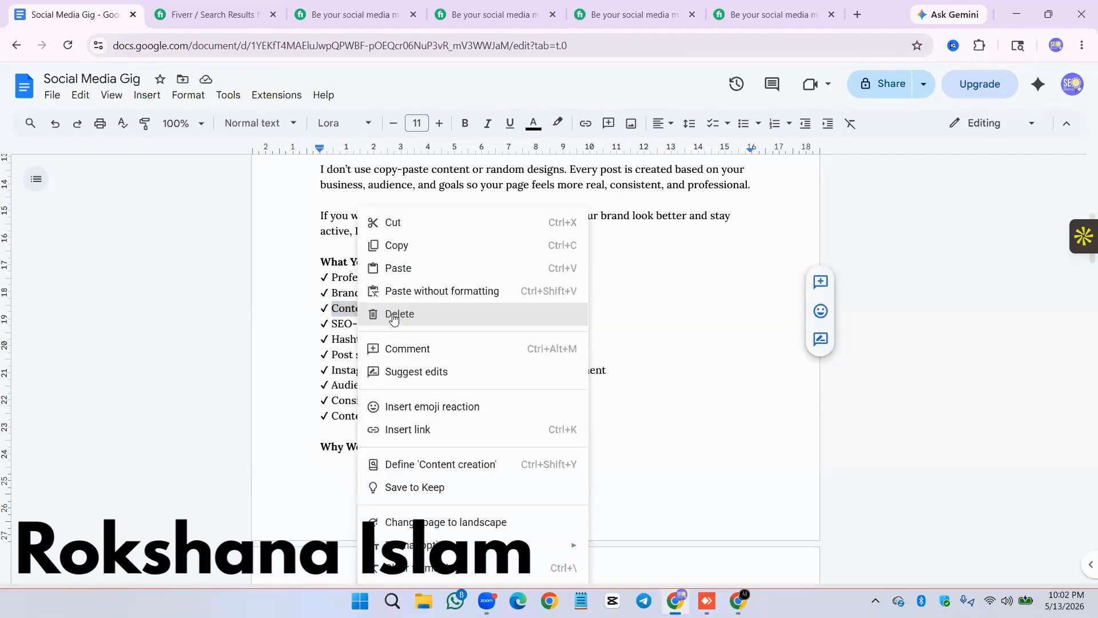
click(408, 246)
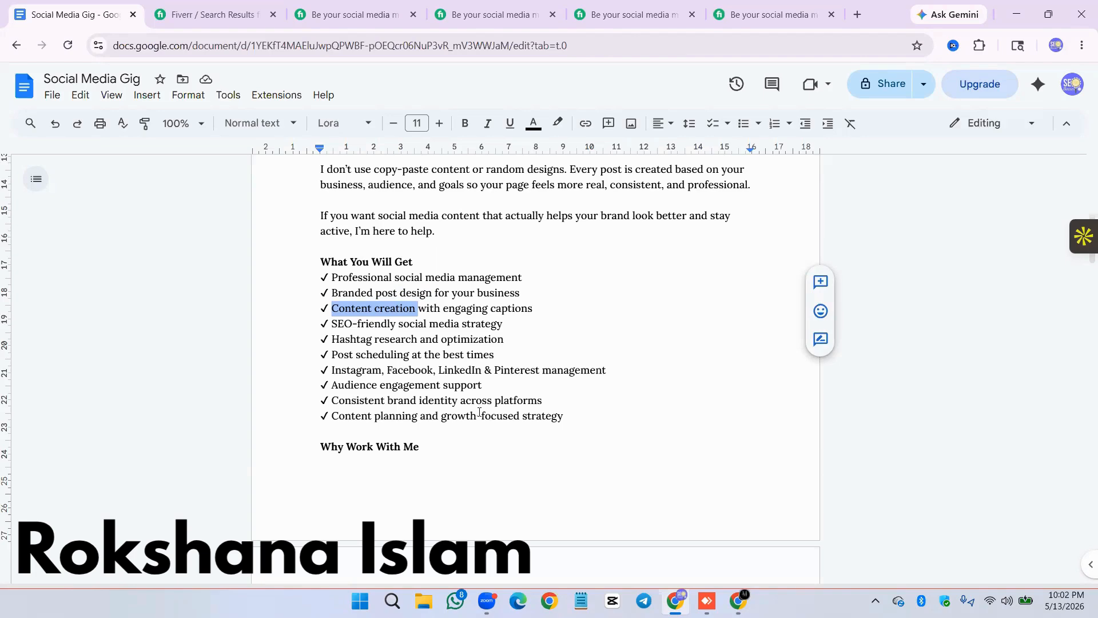
- Scroll to the Fiverr search tags list and copy 'content creation' and 'instagram manager'
scroll(479, 412, down, 6)
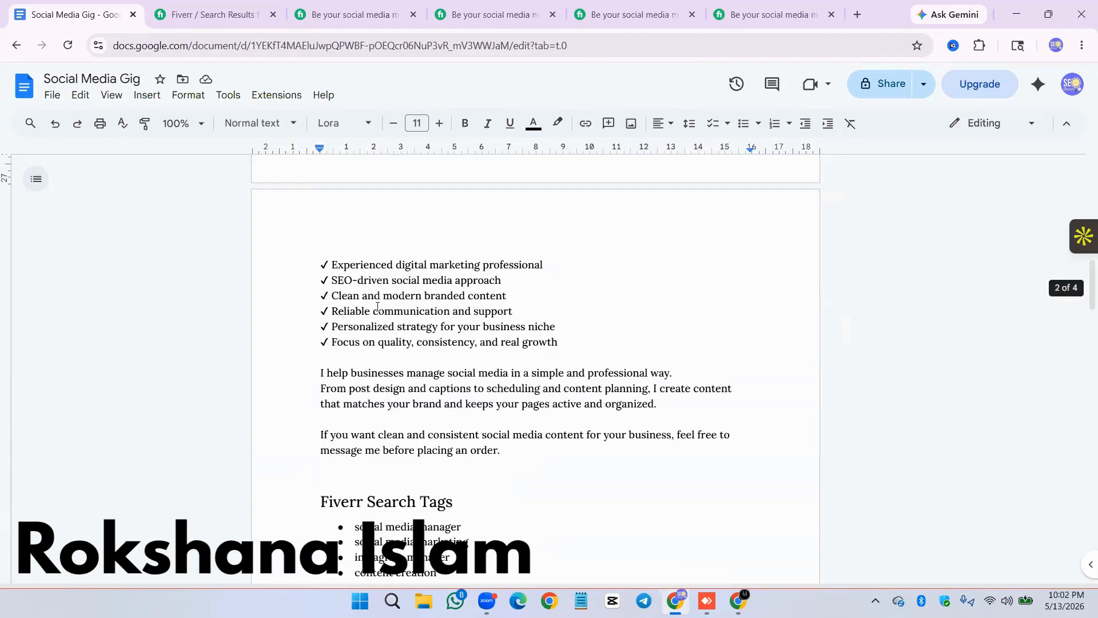
scroll(380, 311, down, 4)
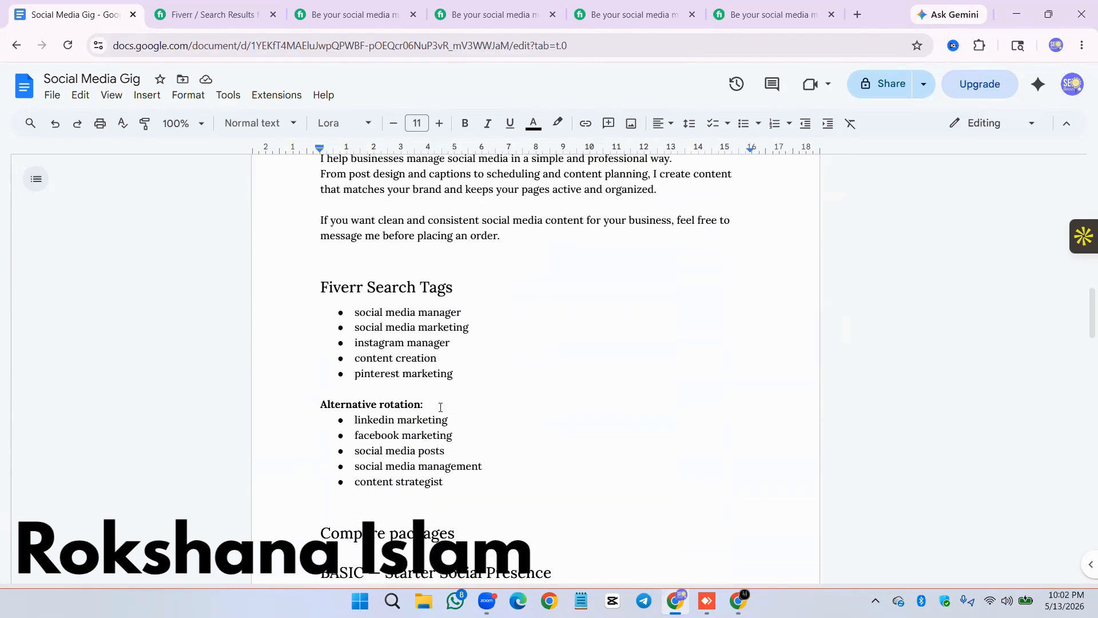
scroll(372, 287, down, 1)
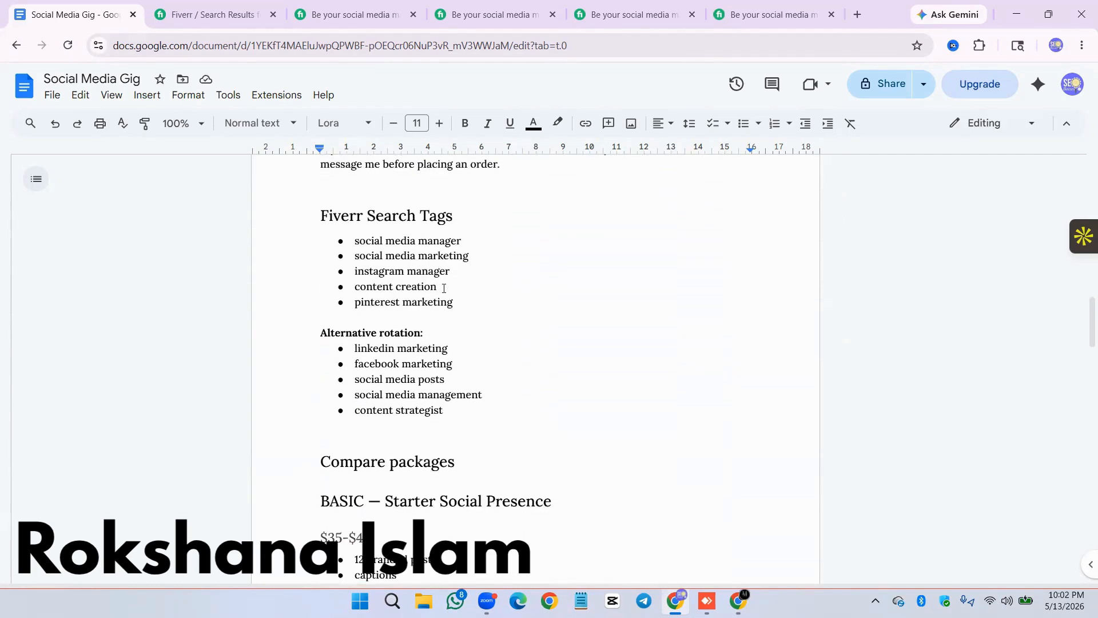
drag(442, 289, 355, 288)
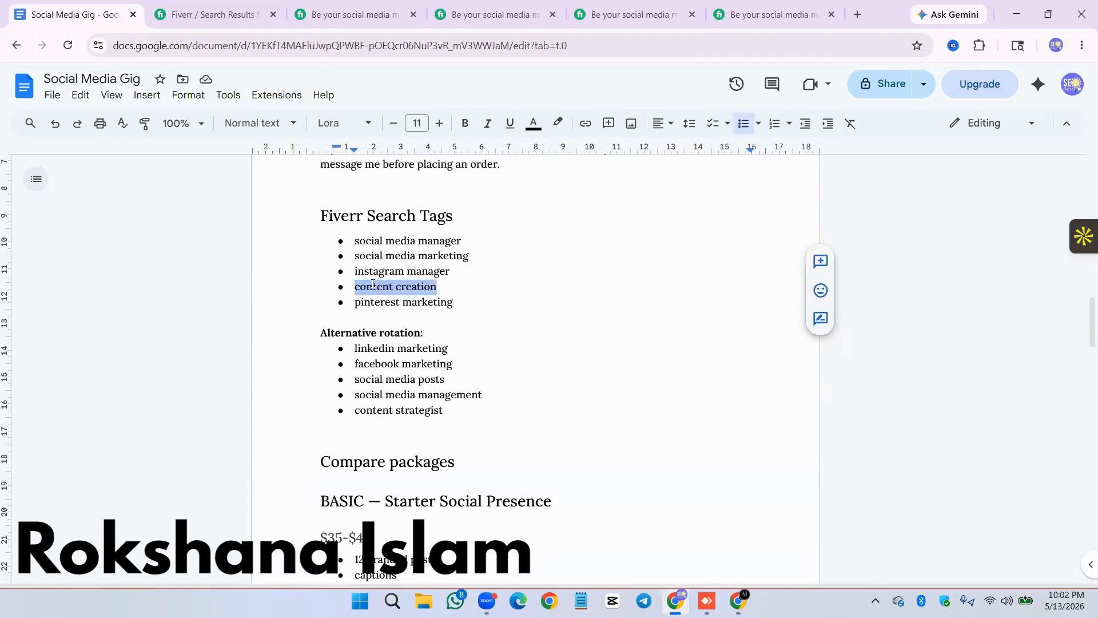
right_click(373, 287)
click(422, 252)
drag(451, 272, 356, 271)
right_click(365, 271)
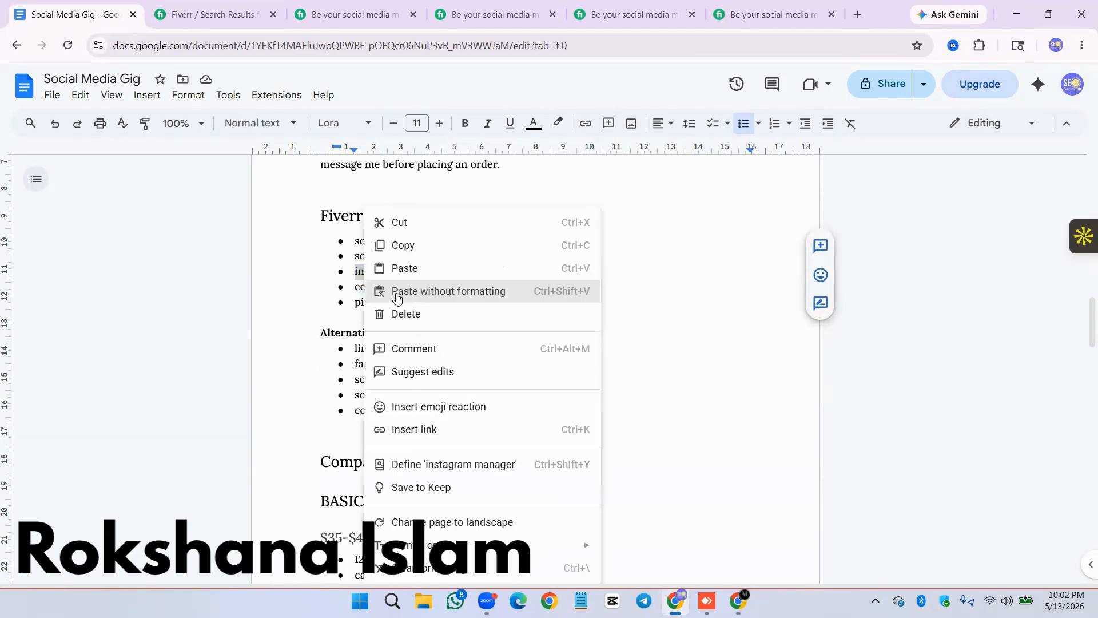
click(407, 245)
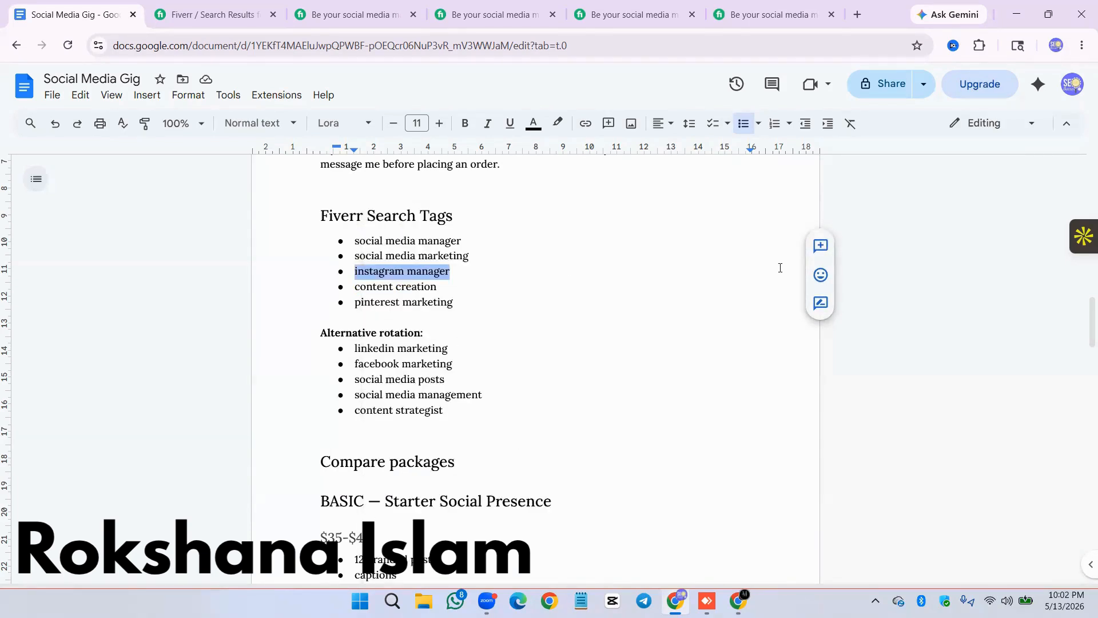
- Add INSTAGRAM MANAGER and CONTENT CREATION as search tags from clipboard history
click(707, 601)
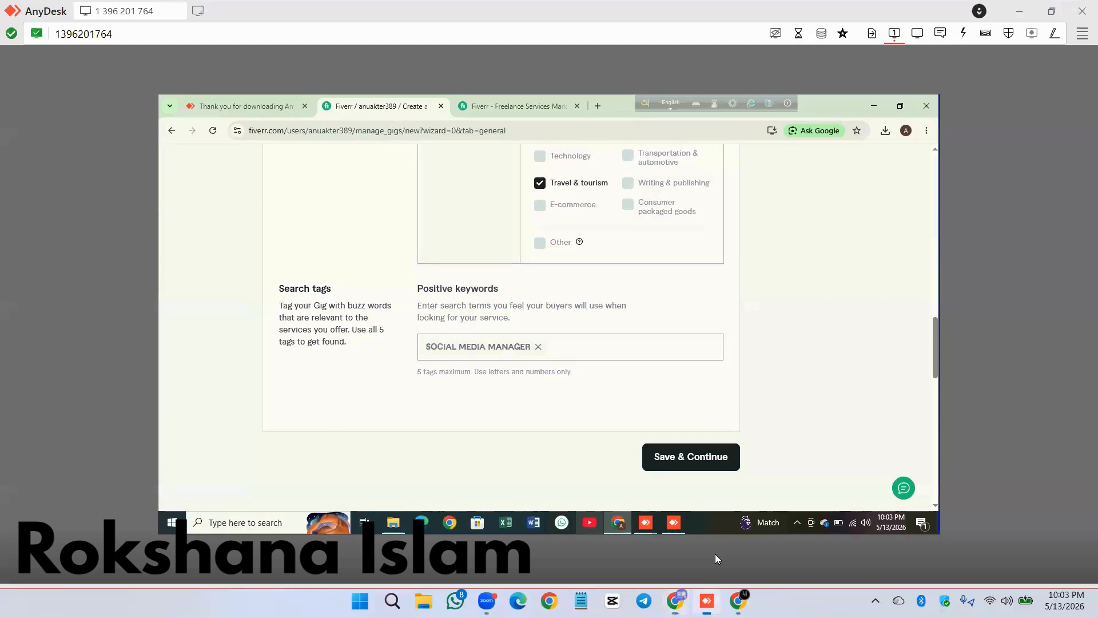
click(578, 349)
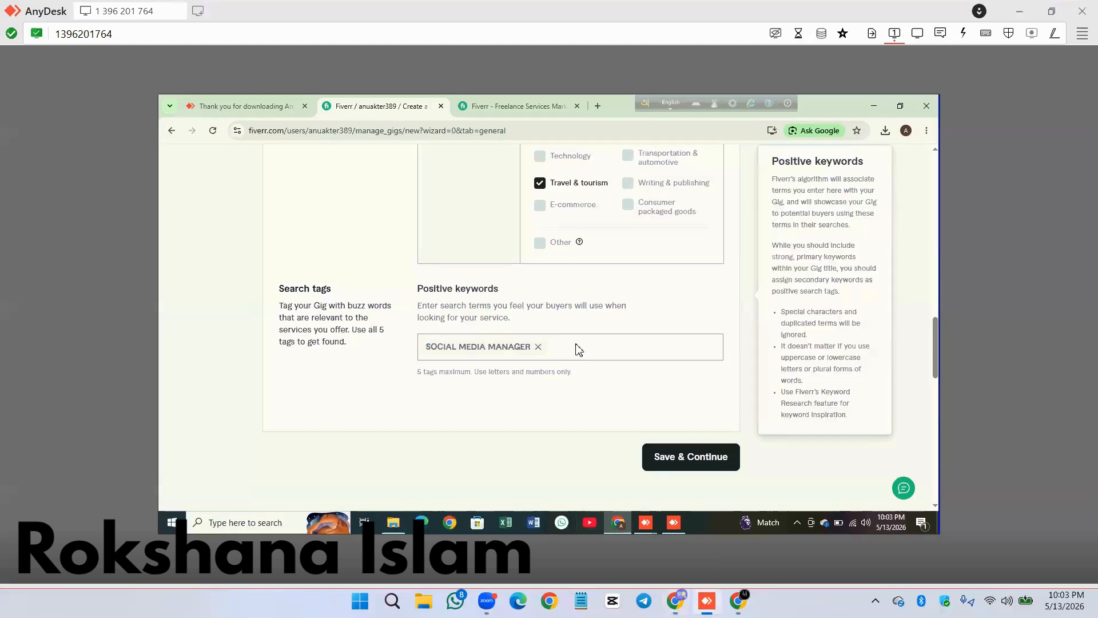
key(super+v)
click(616, 150)
key(Return)
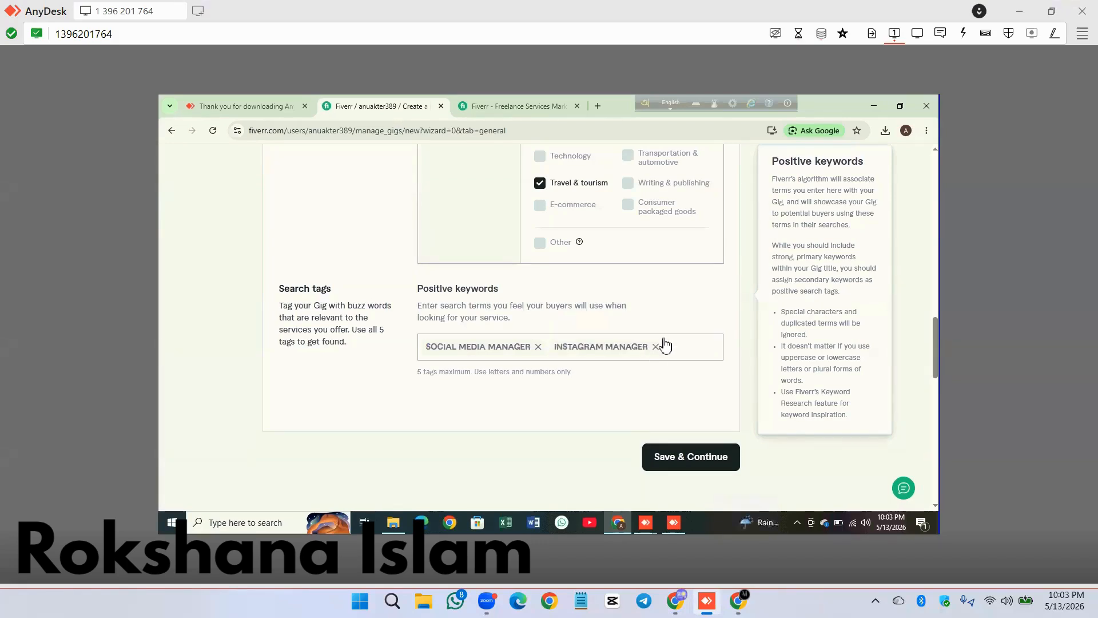
key(super+v)
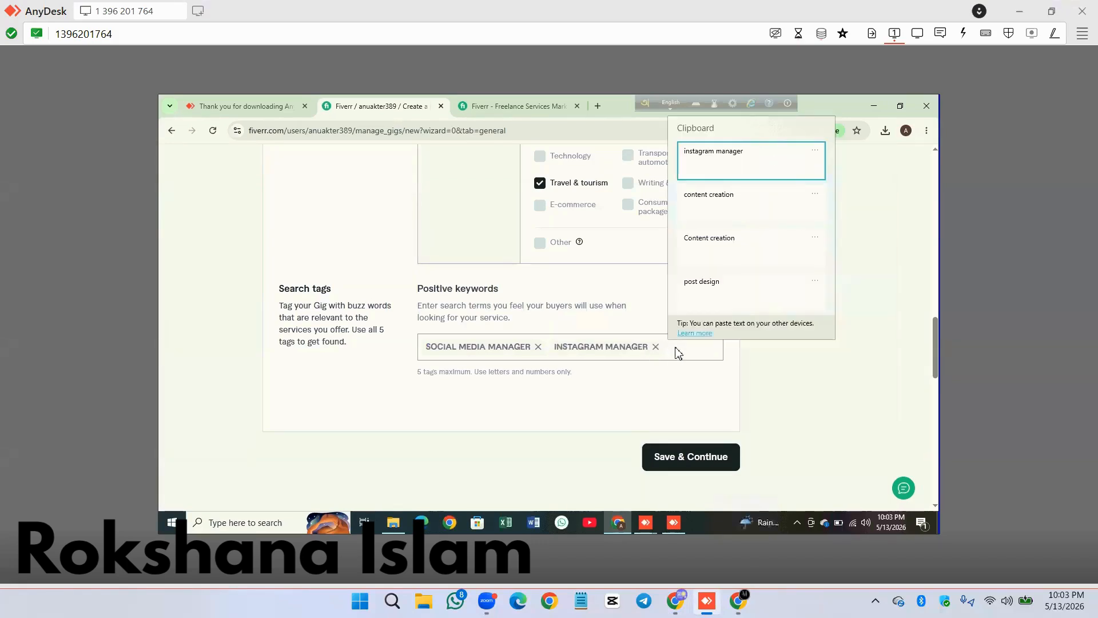
click(729, 209)
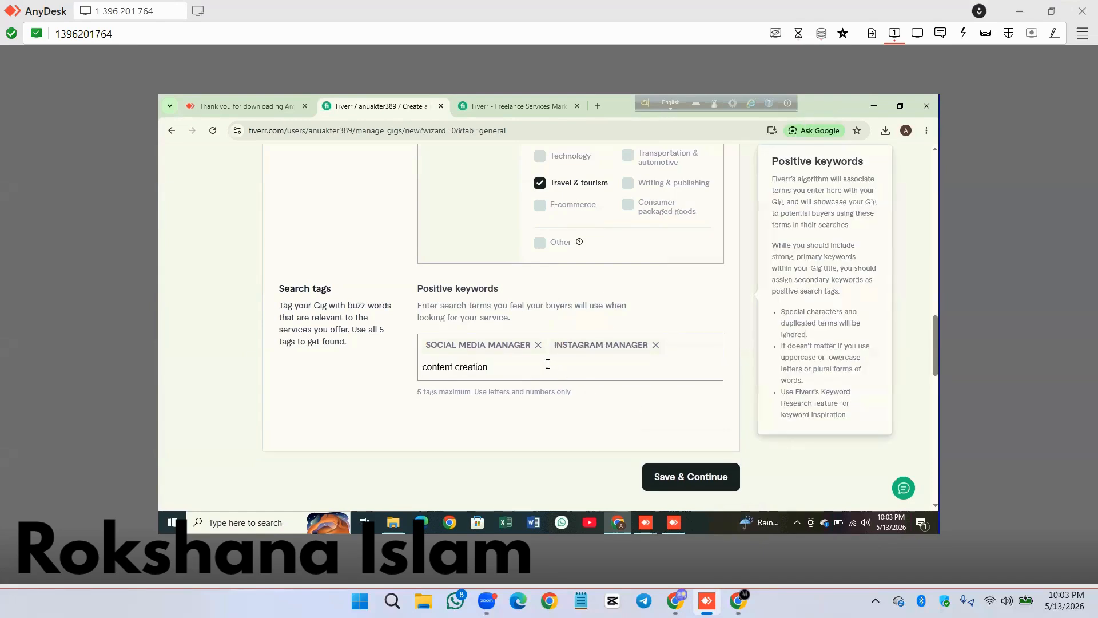
key(Return)
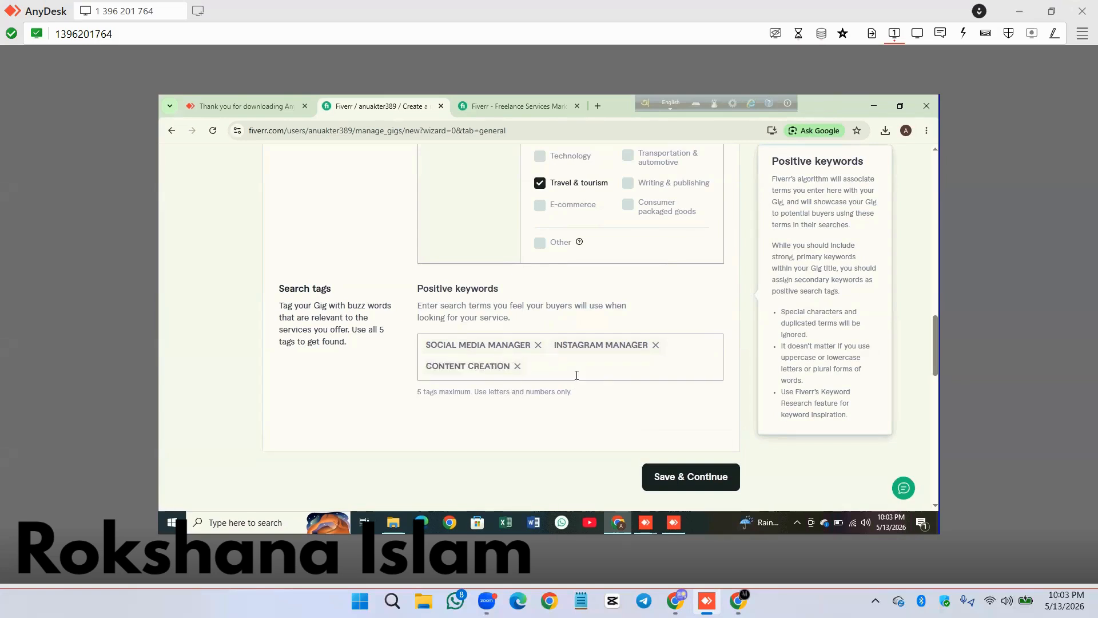
- Add 'post design' as a tag, then delete the extra POST DESIGN chip
key(super+v)
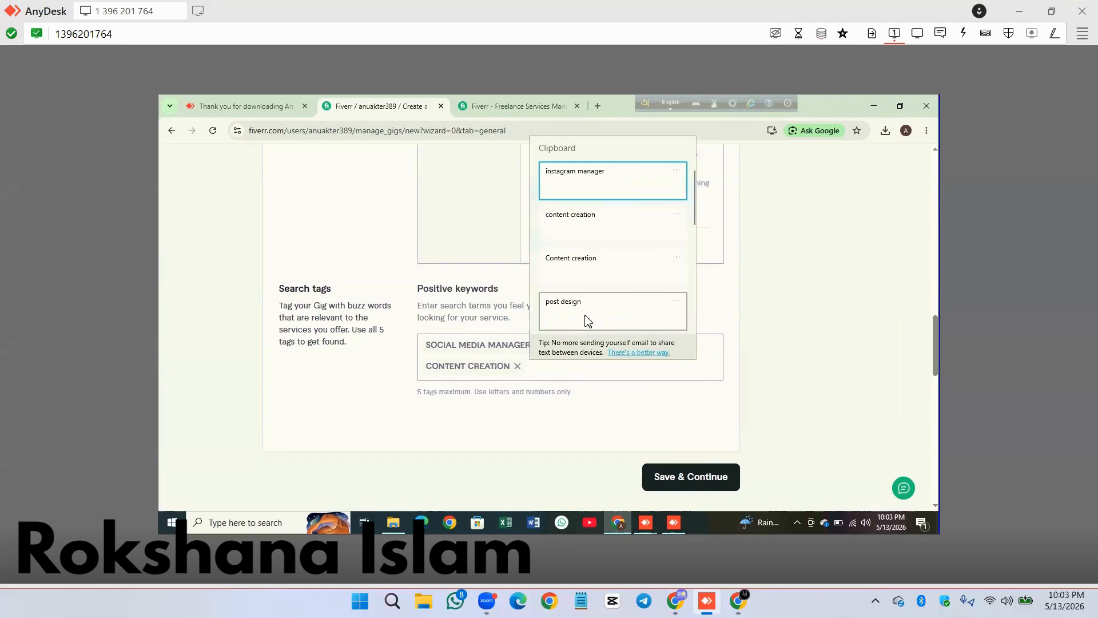
key(Return)
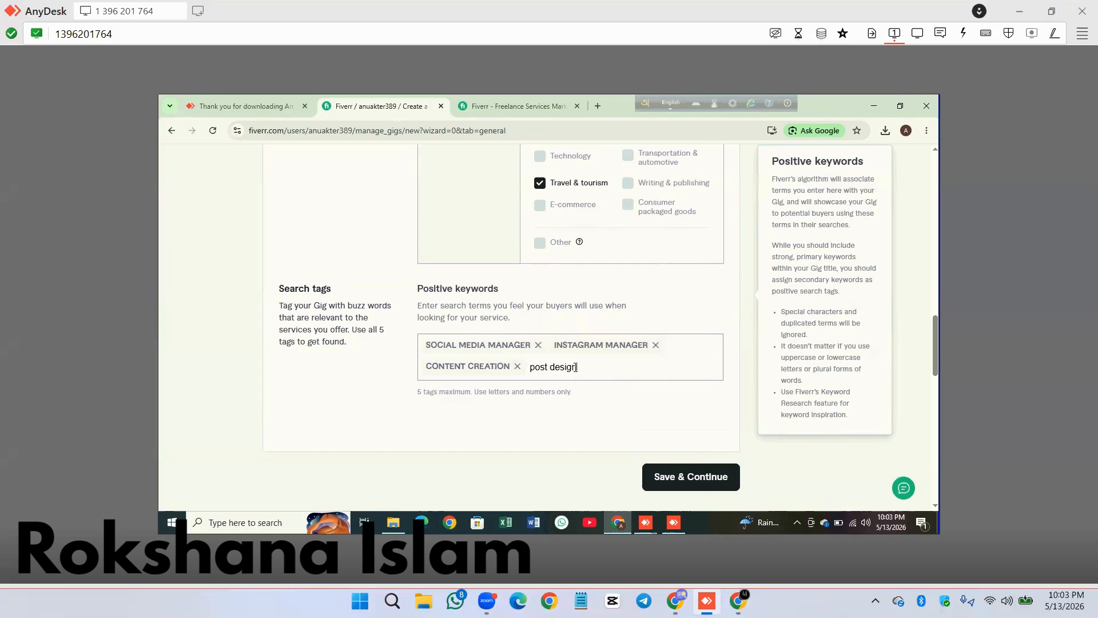
key(Return)
click(595, 367)
- Copy 'facebook marketing' and 'social media posts' from the alternative rotation tag list
click(675, 601)
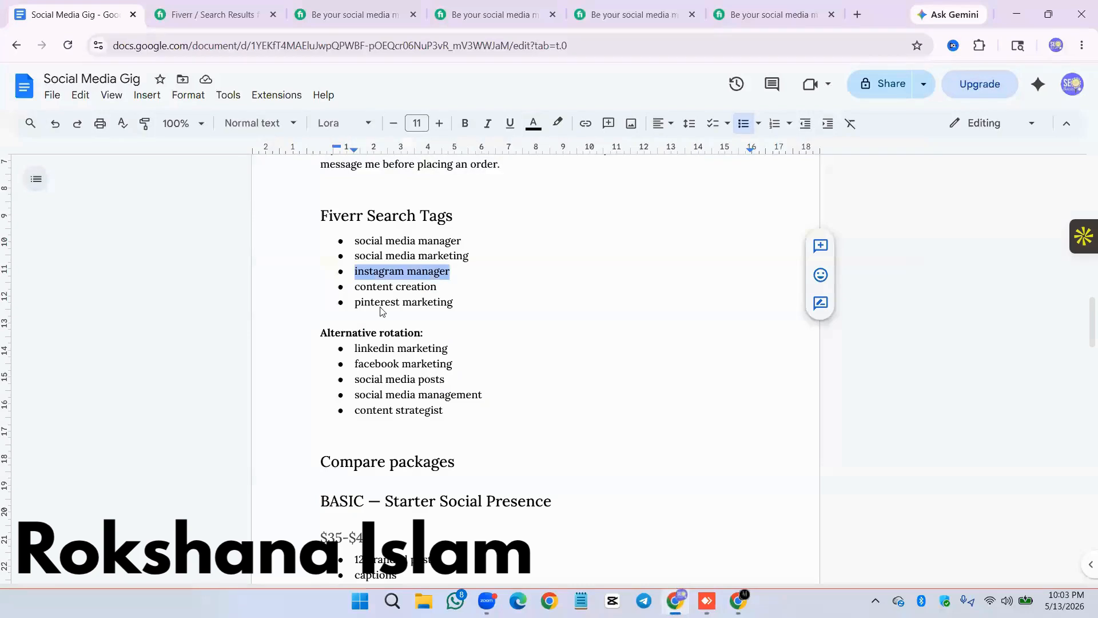
scroll(393, 391, down, 3)
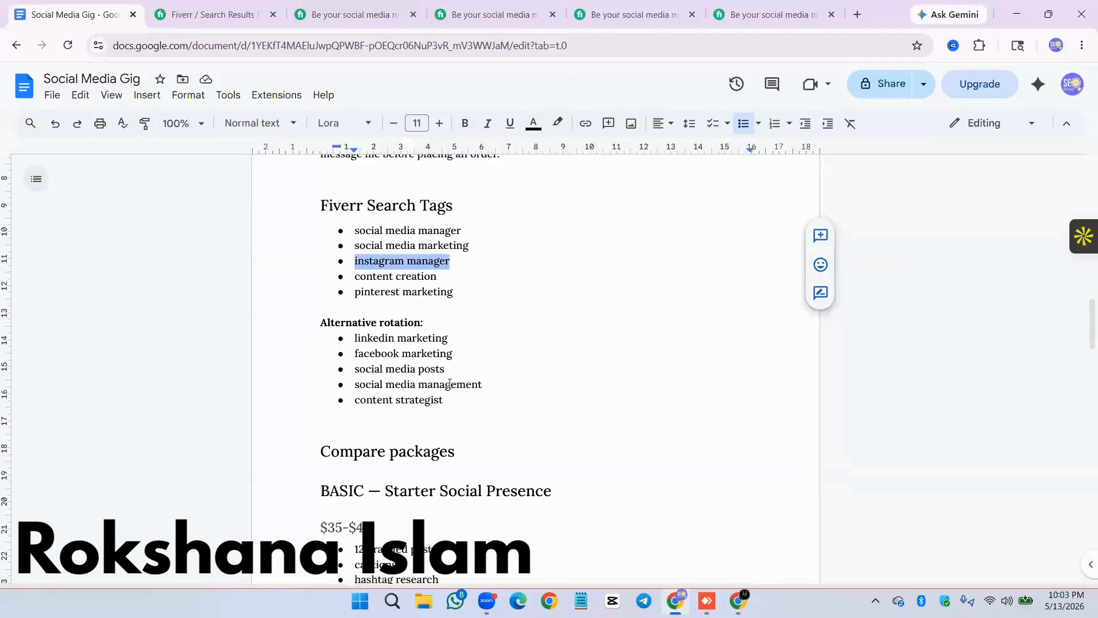
drag(461, 221, 354, 220)
right_click(355, 220)
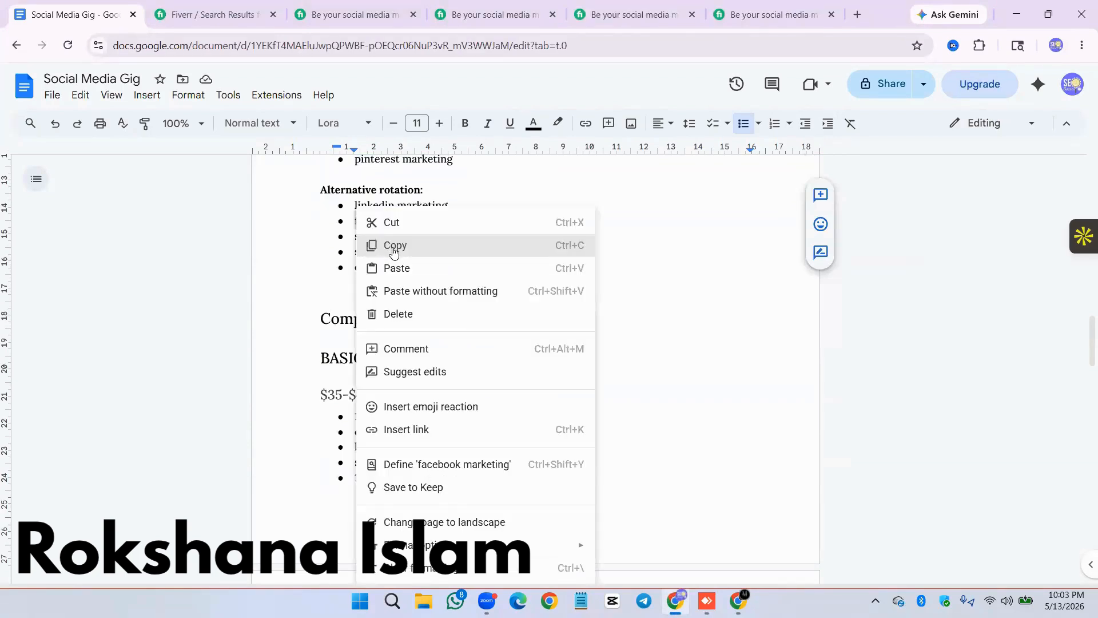
click(389, 246)
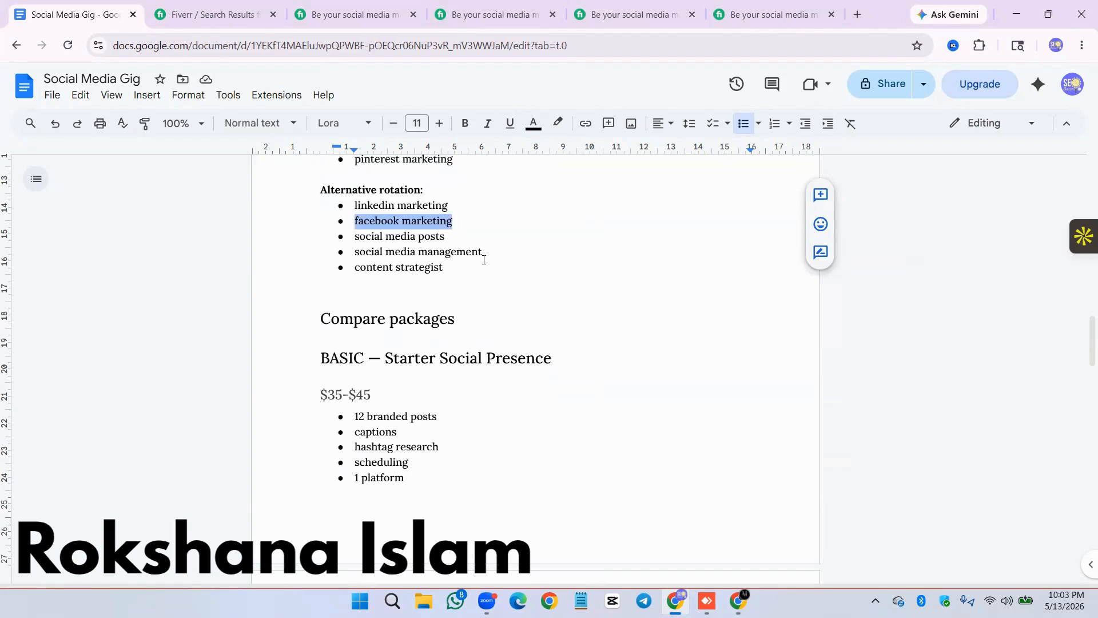
drag(449, 239, 356, 239)
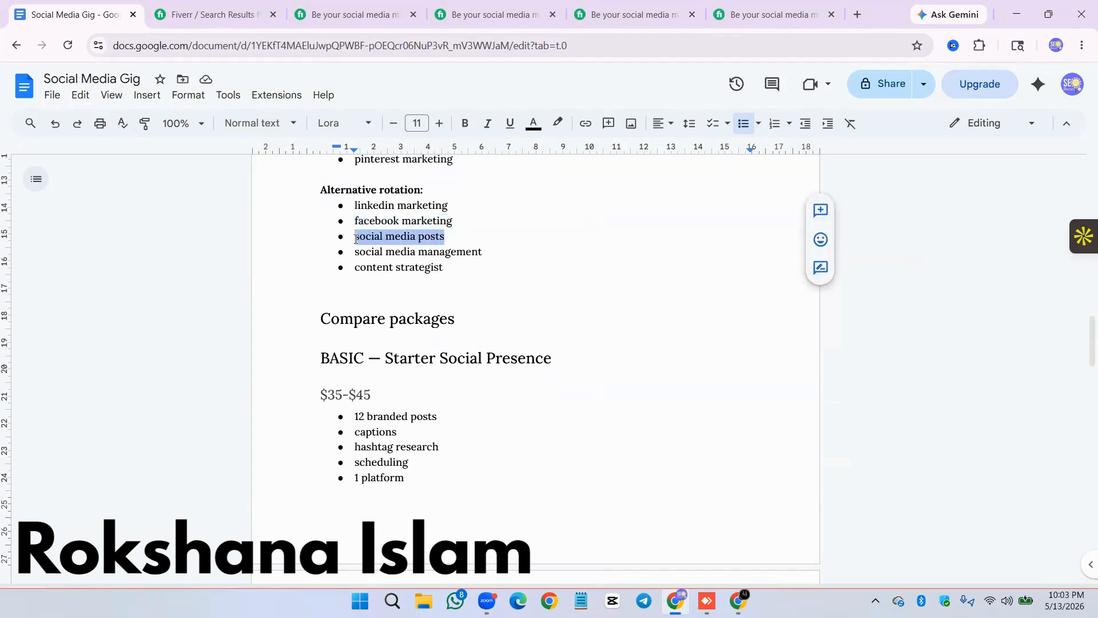
right_click(410, 236)
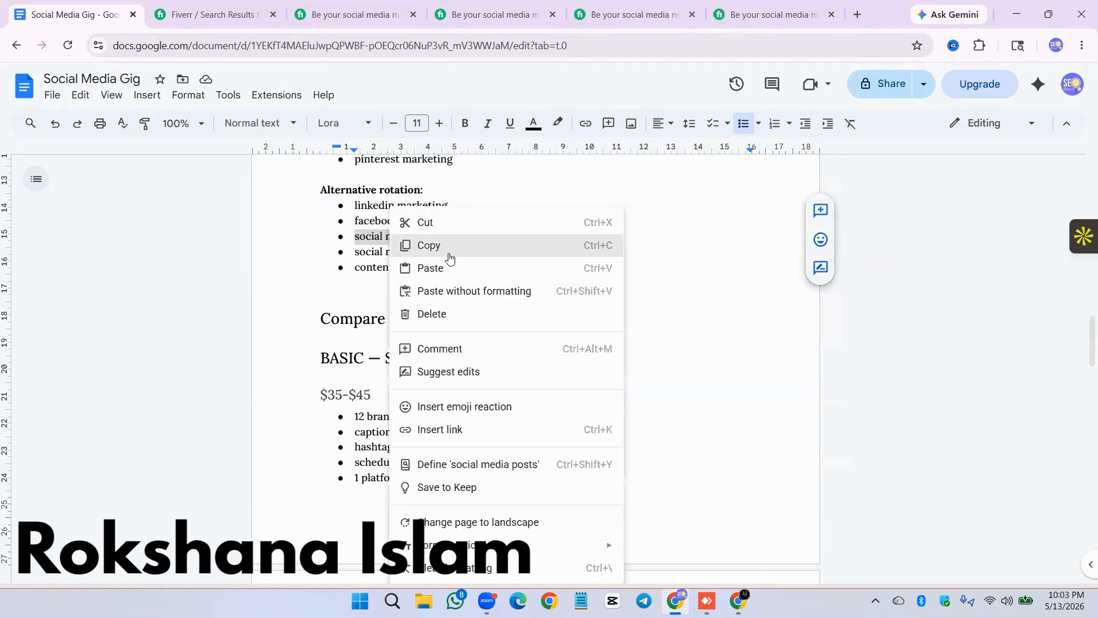
click(432, 245)
mouse_move(707, 600)
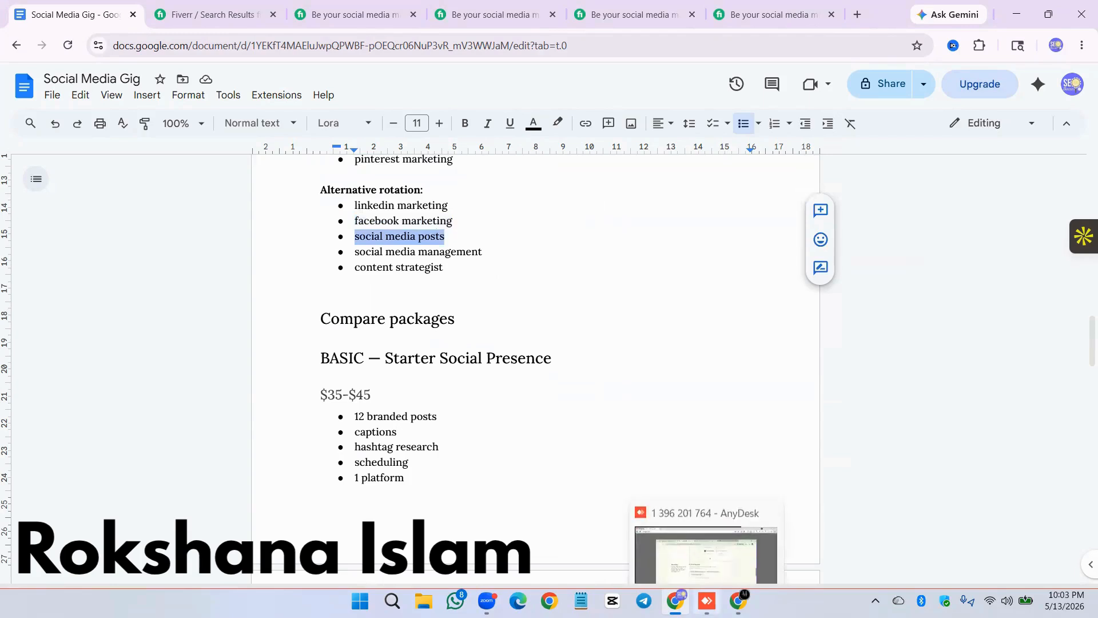
click(711, 552)
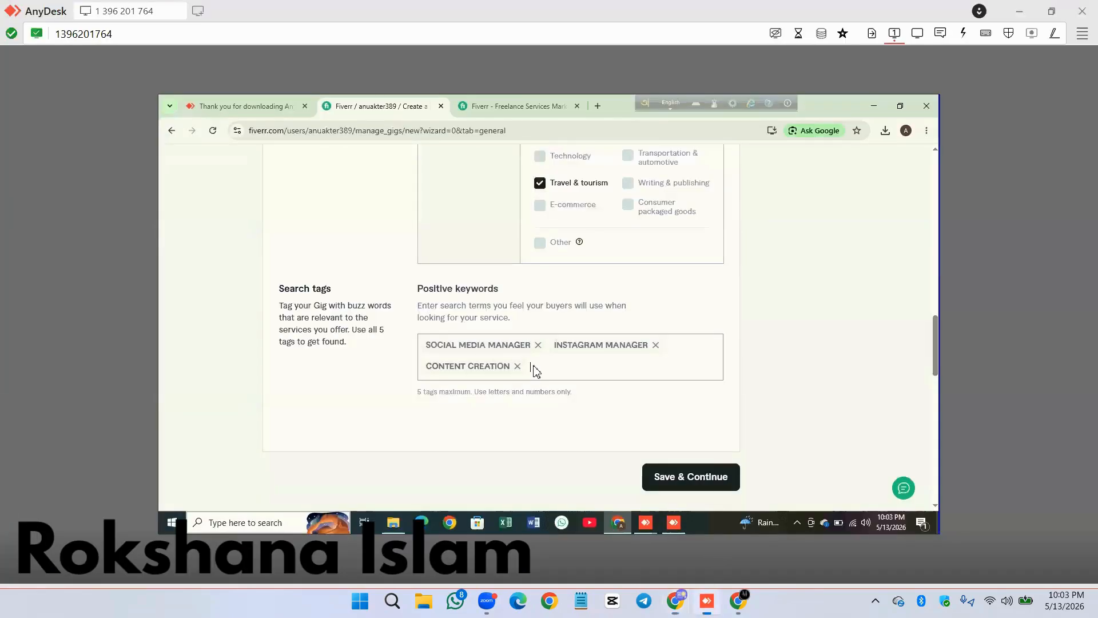
- Add SOCIAL MEDIA POSTS and FACEBOOK MARKETING as the fourth and fifth search tags
key(super+v)
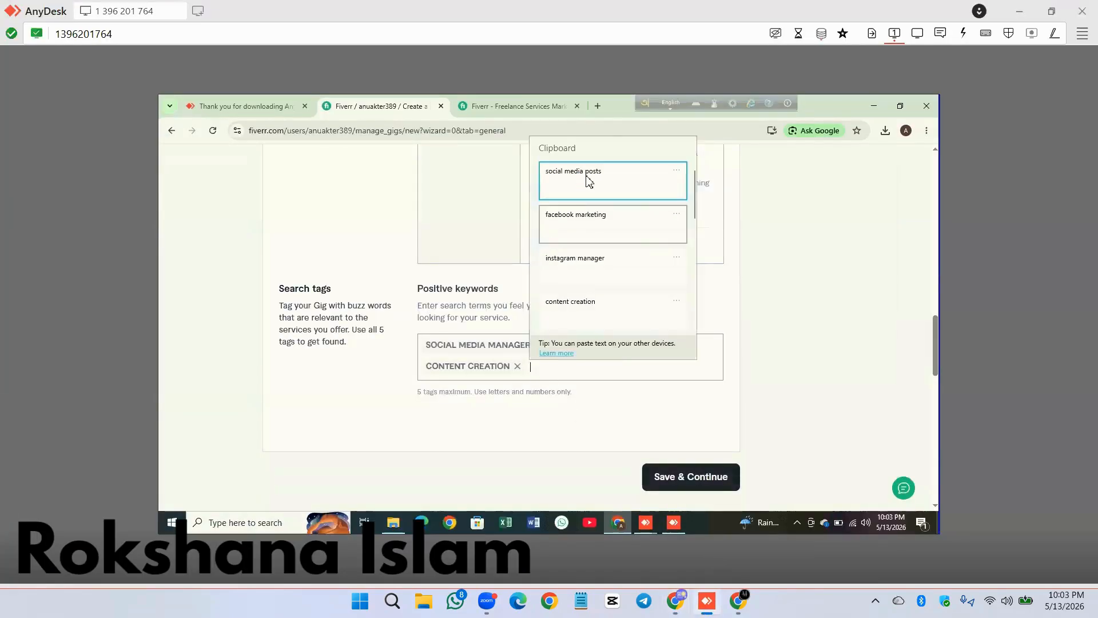
click(589, 180)
key(Return)
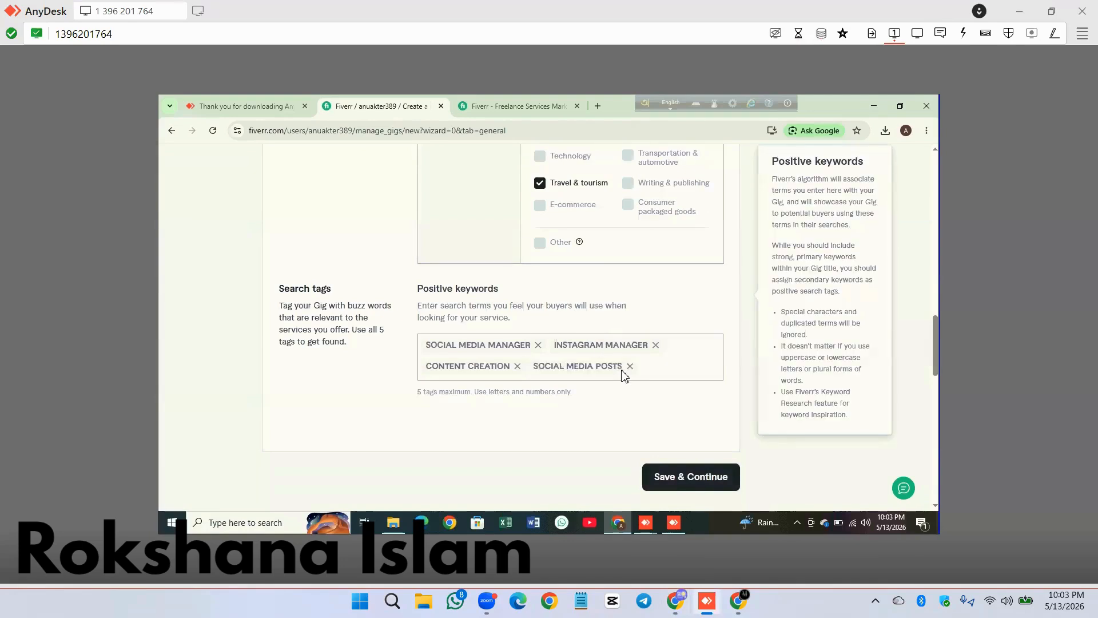
key(super+v)
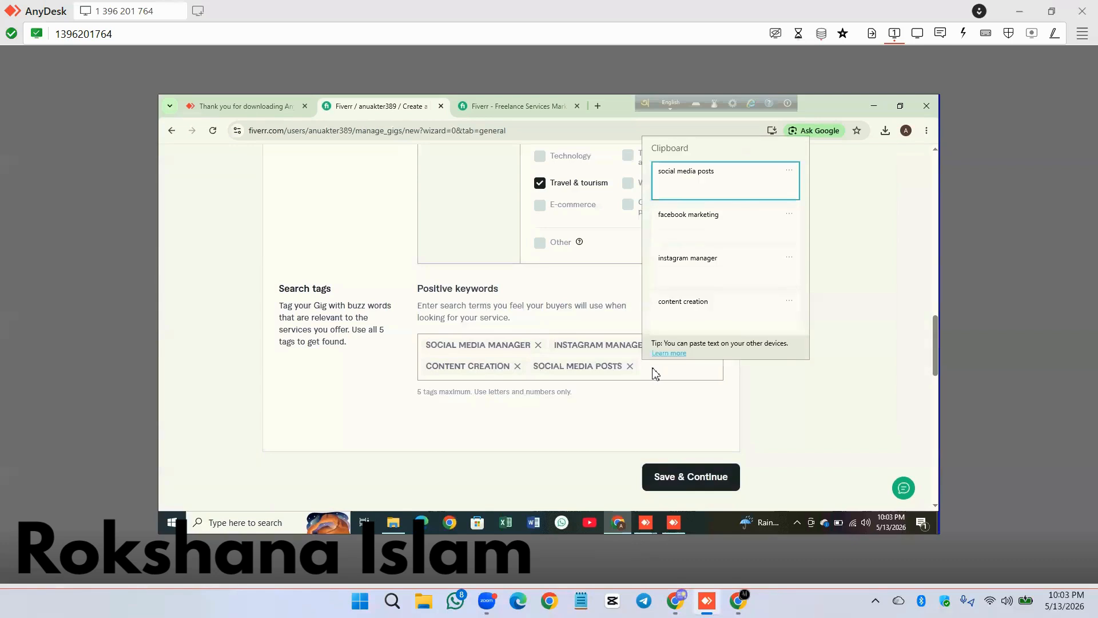
click(713, 223)
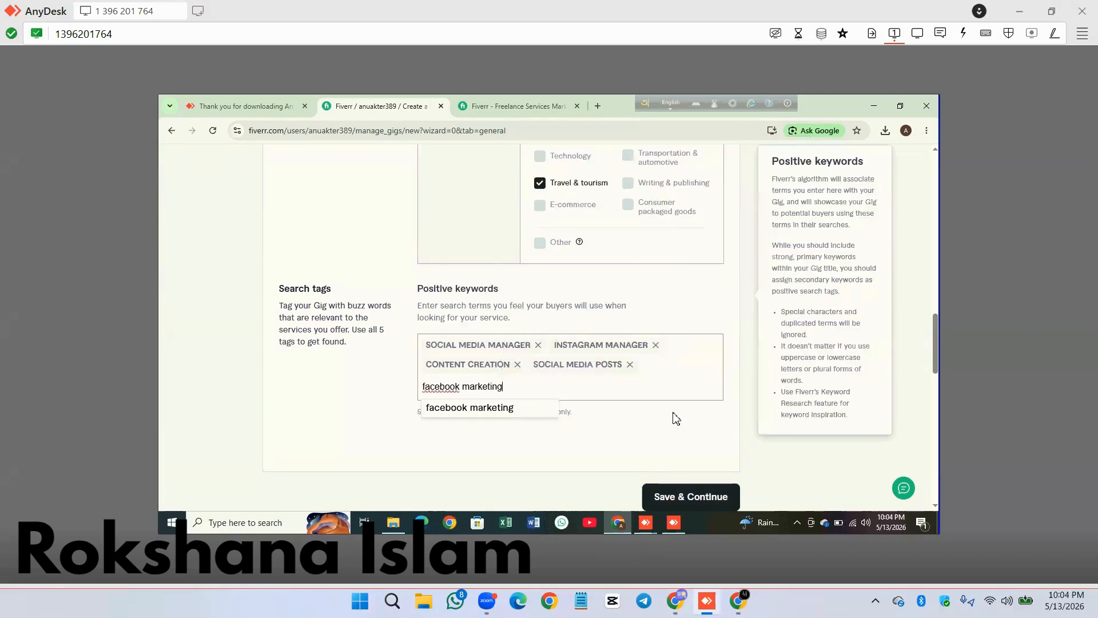
click(483, 406)
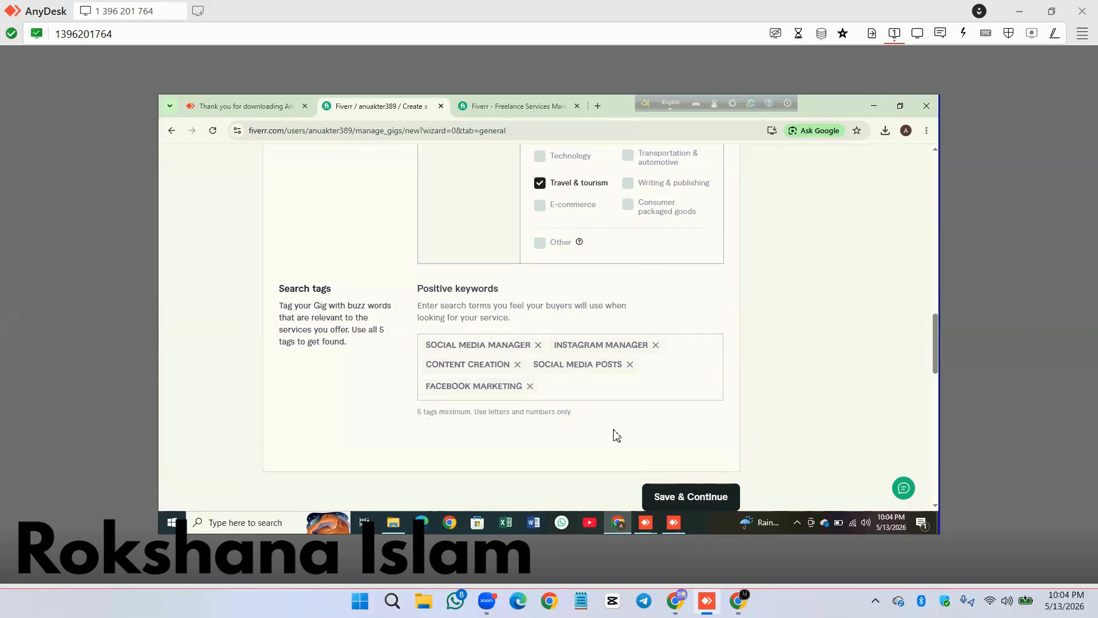
scroll(672, 406, down, 2)
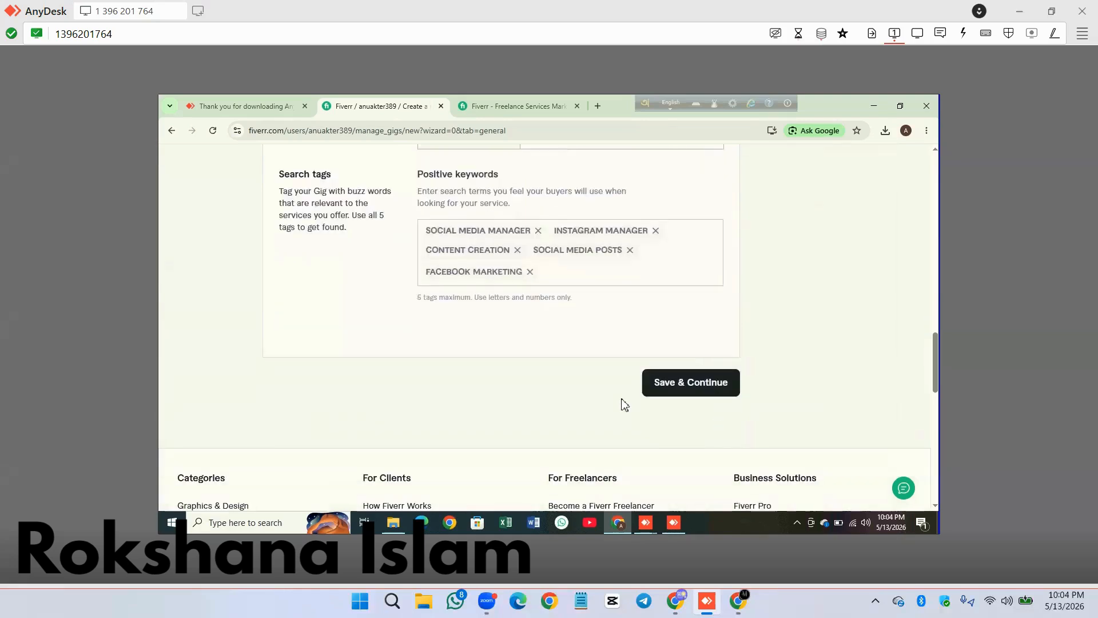
- Save the gig overview and scroll to the Basic, Standard and Premium packages table
click(697, 386)
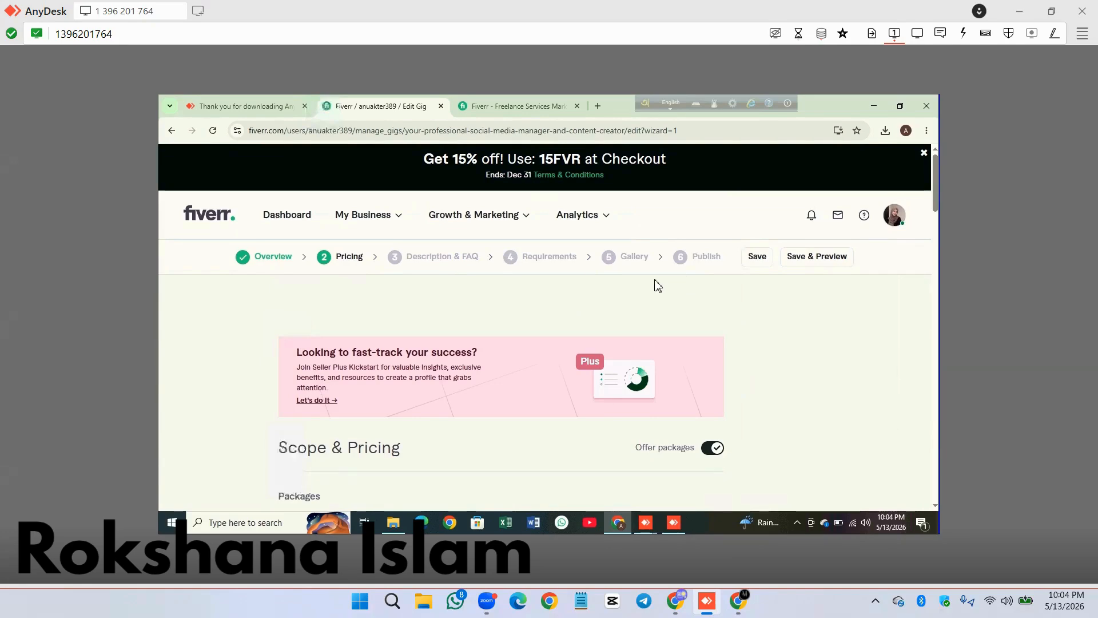
scroll(512, 440, down, 2)
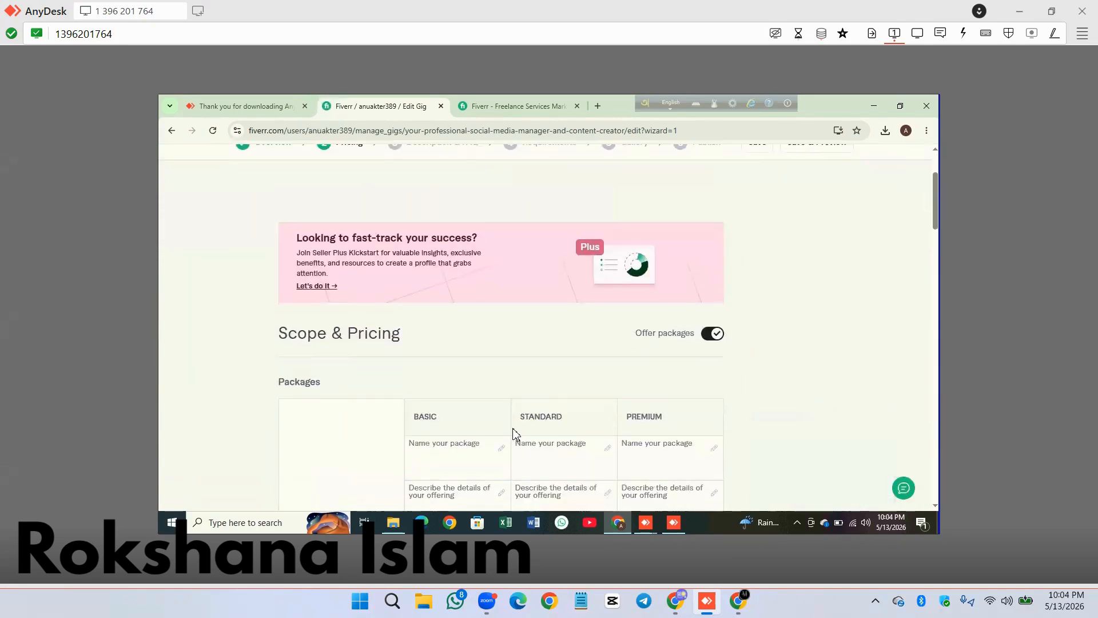
scroll(514, 434, down, 1)
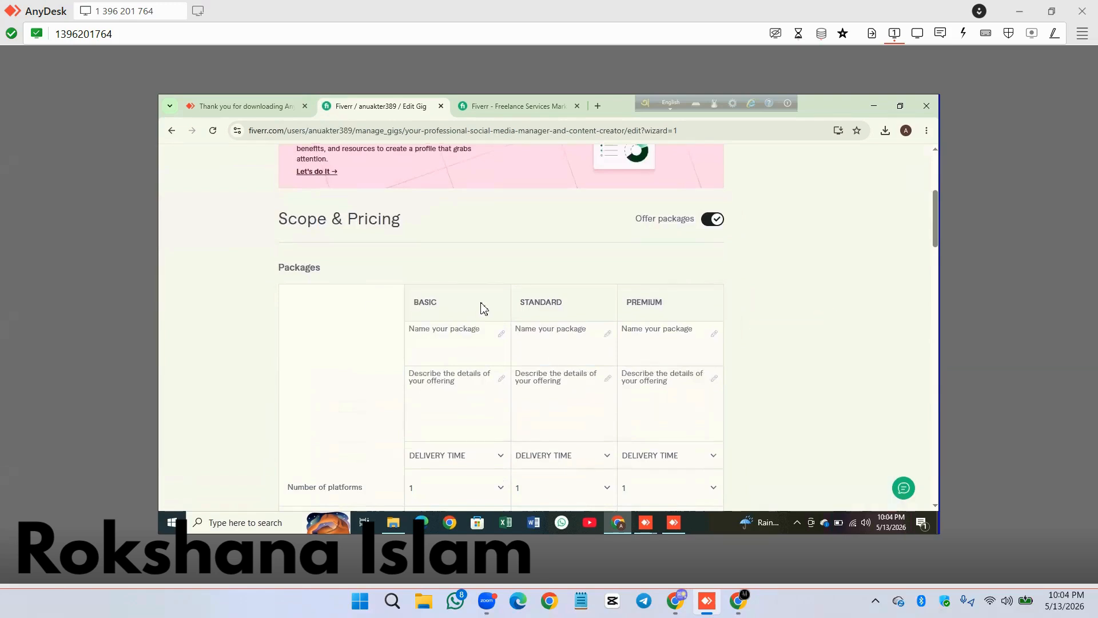
scroll(482, 307, down, 1)
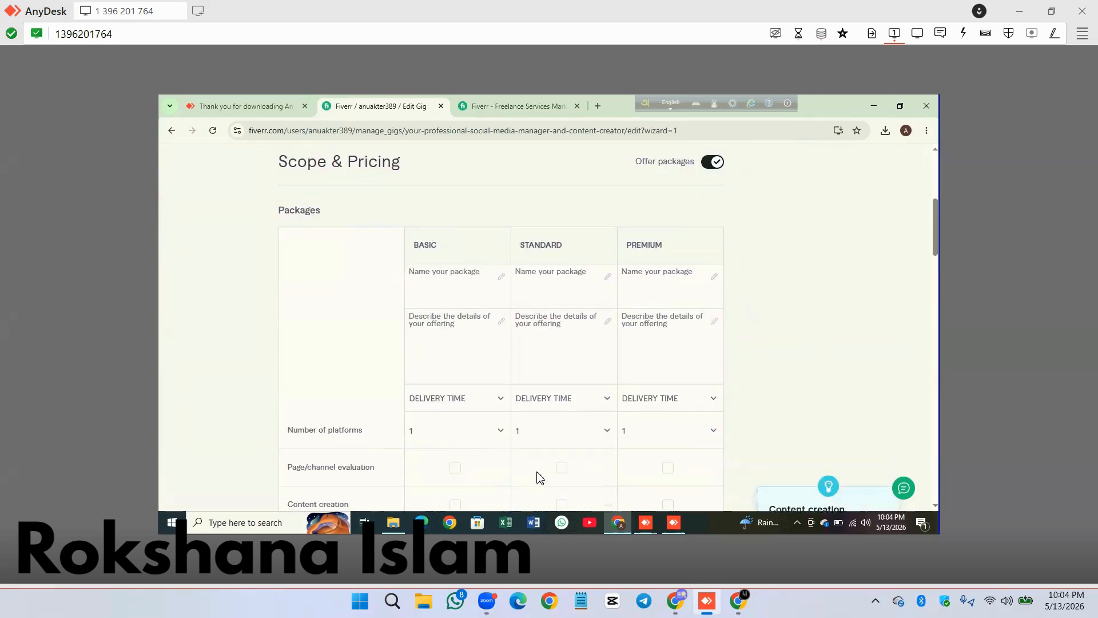
click(681, 598)
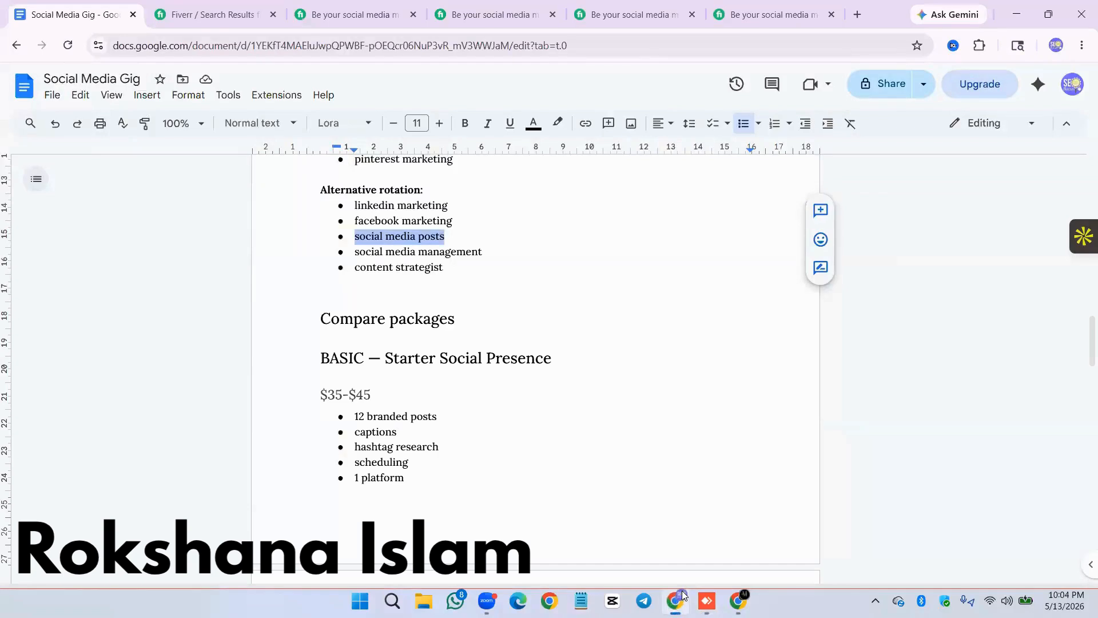
- Copy the Basic package name 'Starter Social Presence' from the Compare packages section
click(440, 416)
drag(387, 359, 566, 366)
key(super+c)
right_click(508, 365)
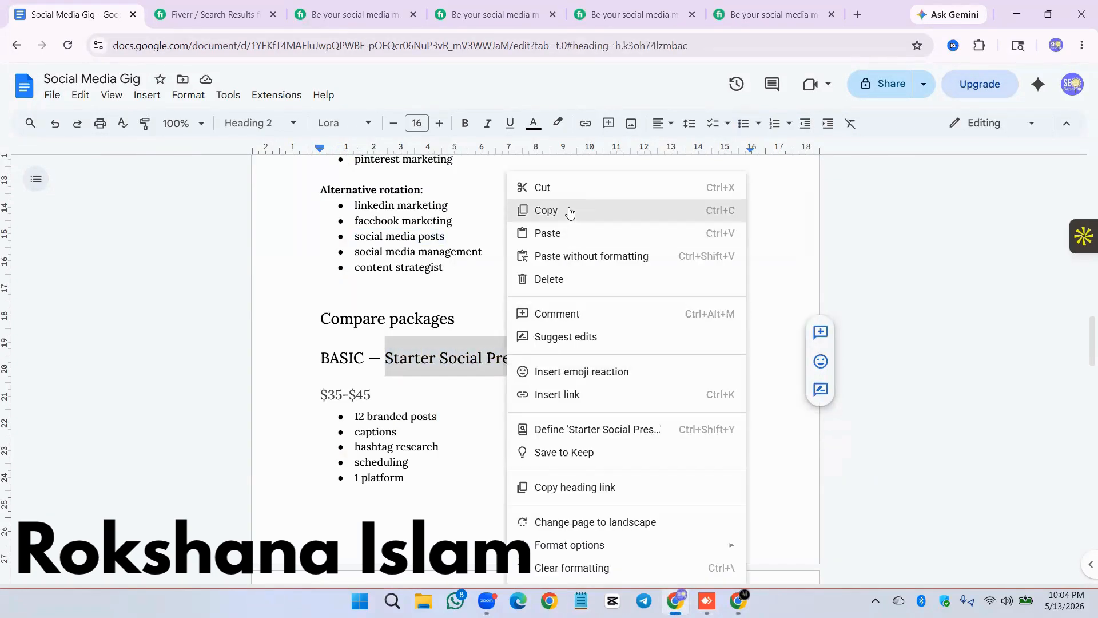
click(566, 210)
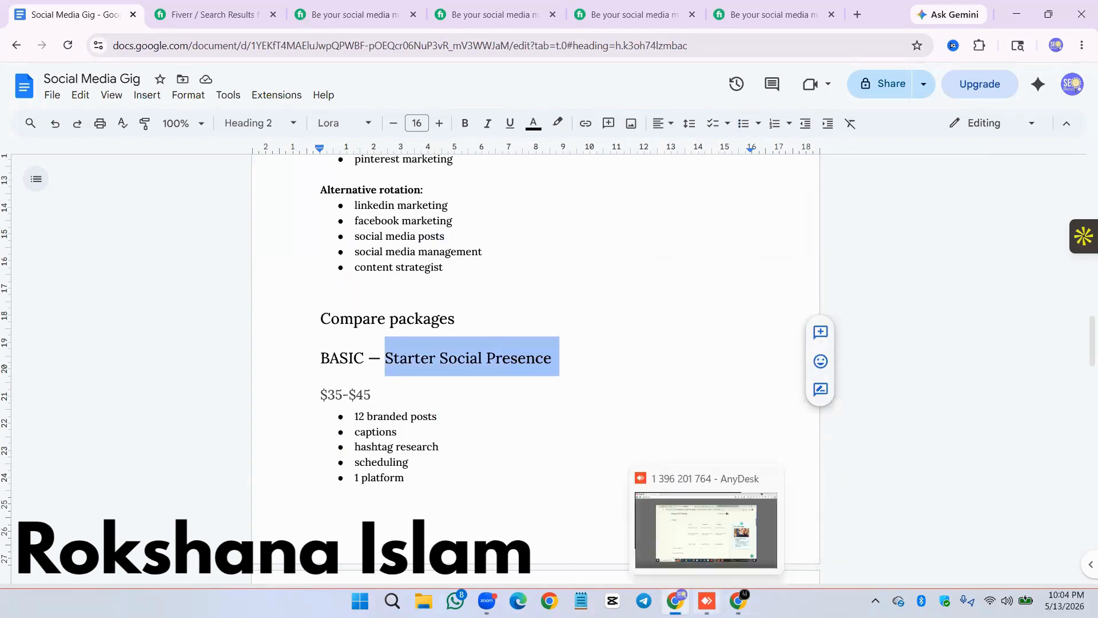
click(704, 599)
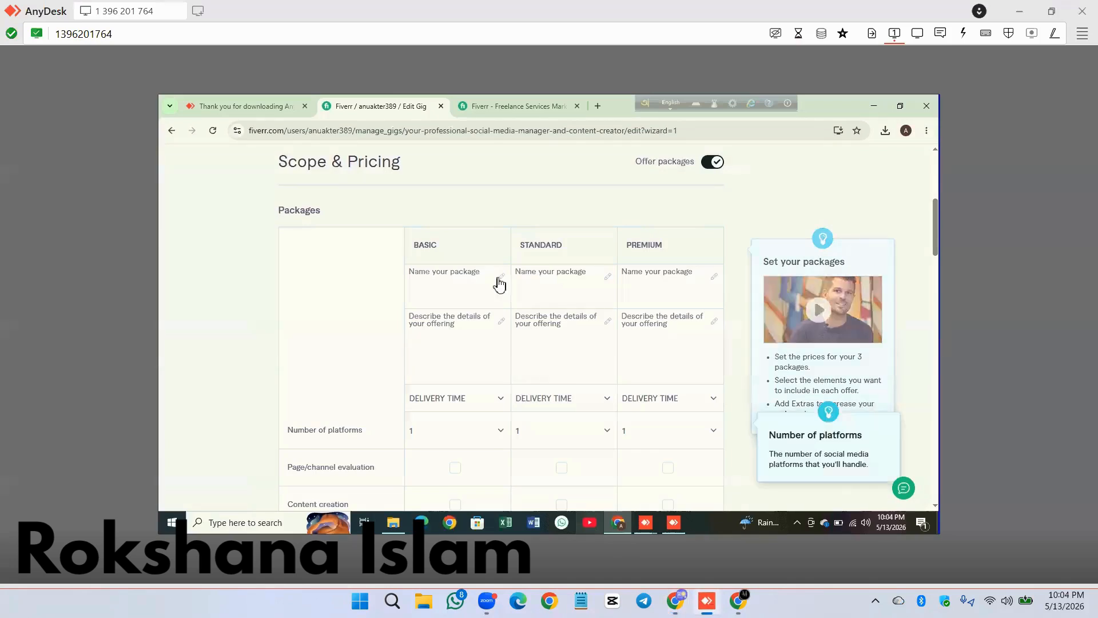
- Paste 'Starter Social Presence' as the Basic package name
click(422, 272)
right_click(423, 275)
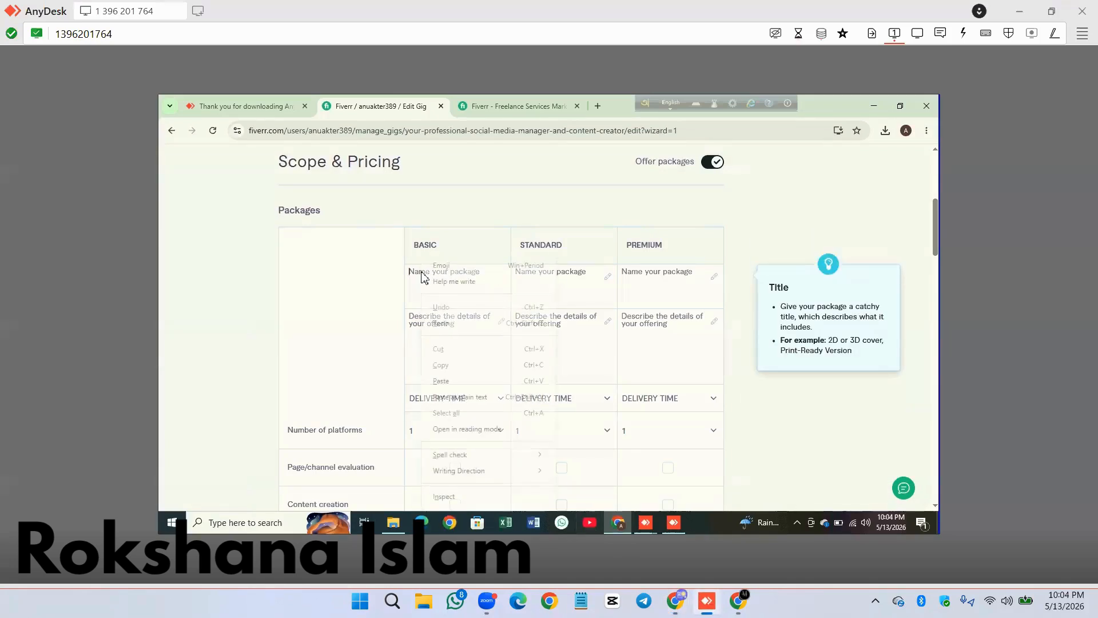
click(439, 280)
click(437, 274)
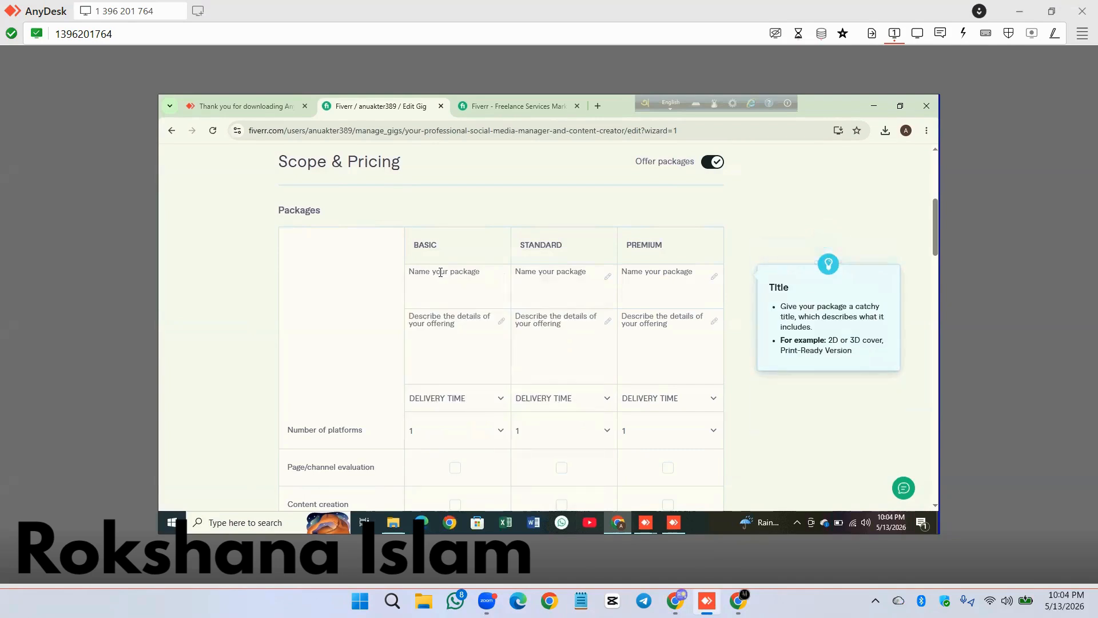
right_click(441, 274)
click(460, 381)
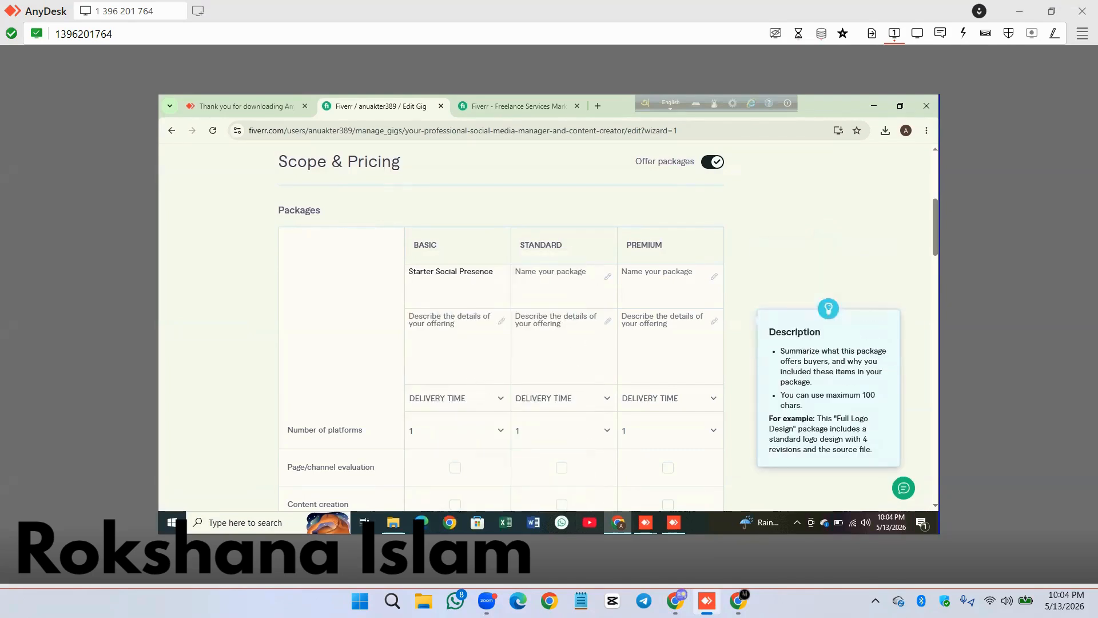
- Copy the package names 'Business Growth' and 'Authority Growth System' from the gig document
key(alt+Tab)
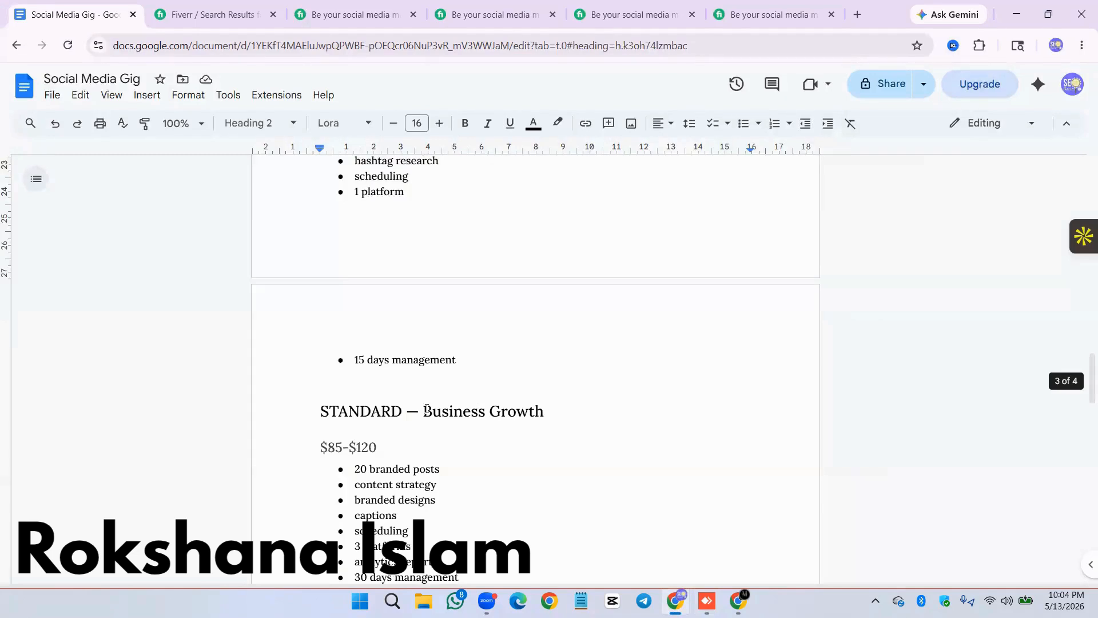
drag(423, 410, 556, 411)
right_click(500, 411)
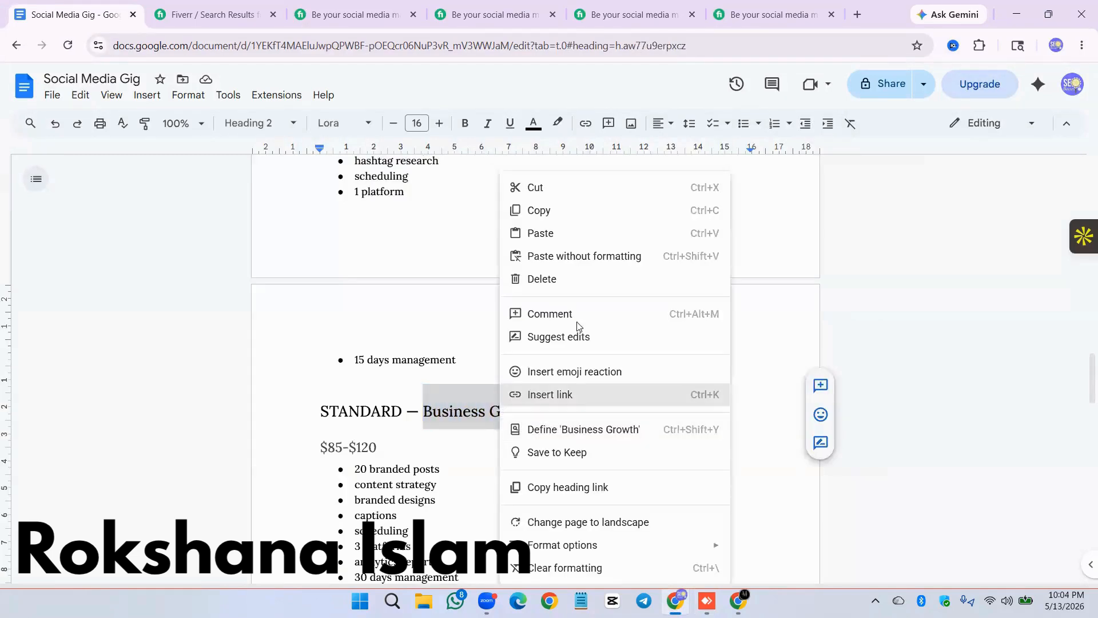
click(552, 210)
scroll(420, 347, down, 5)
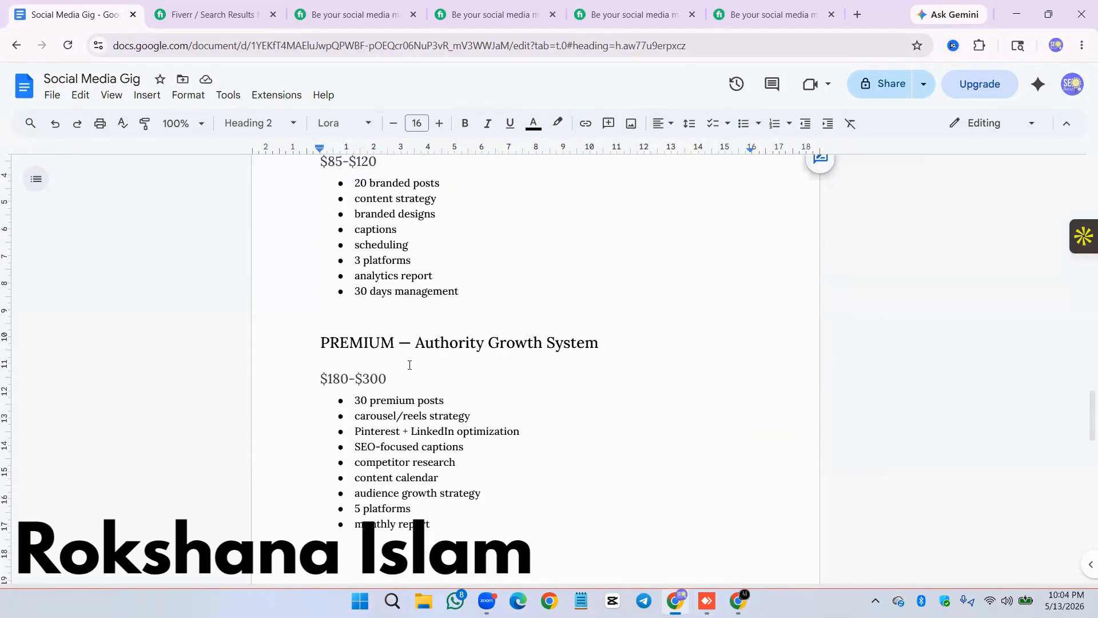
drag(412, 343, 611, 346)
right_click(561, 341)
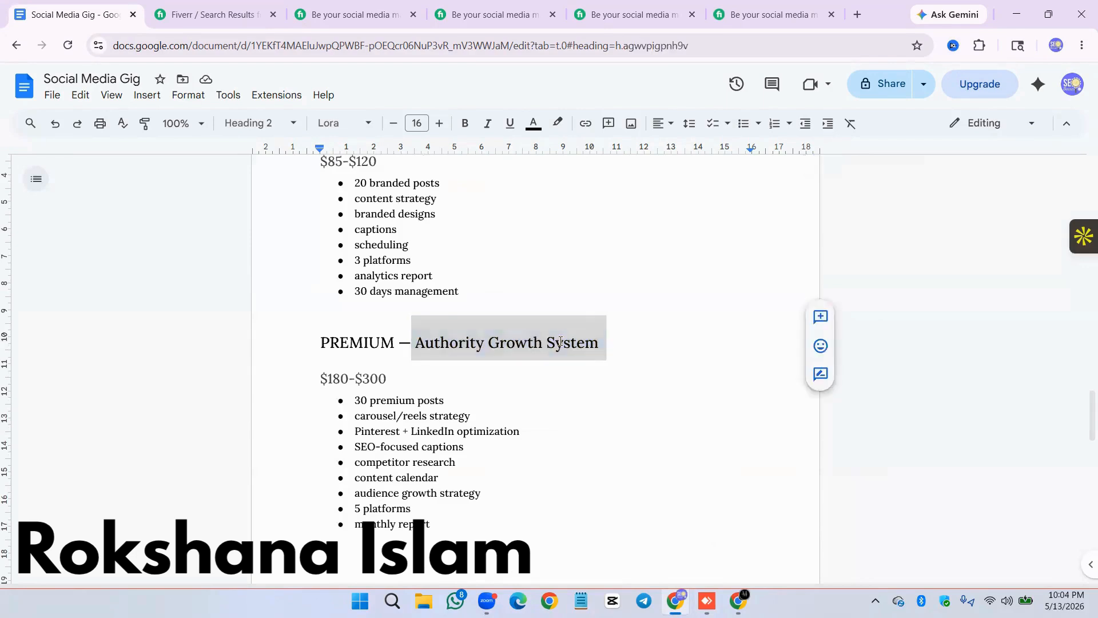
click(604, 211)
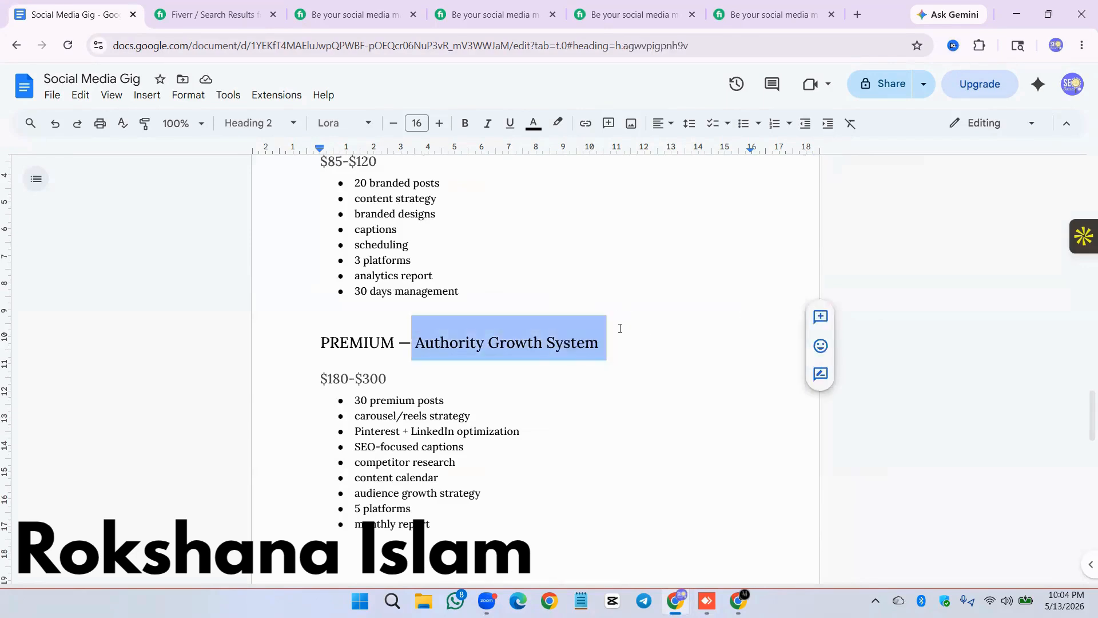
- Name the Standard package 'Business Growth' and Premium 'Authority Growth System' from clipboard history
key(alt+Tab)
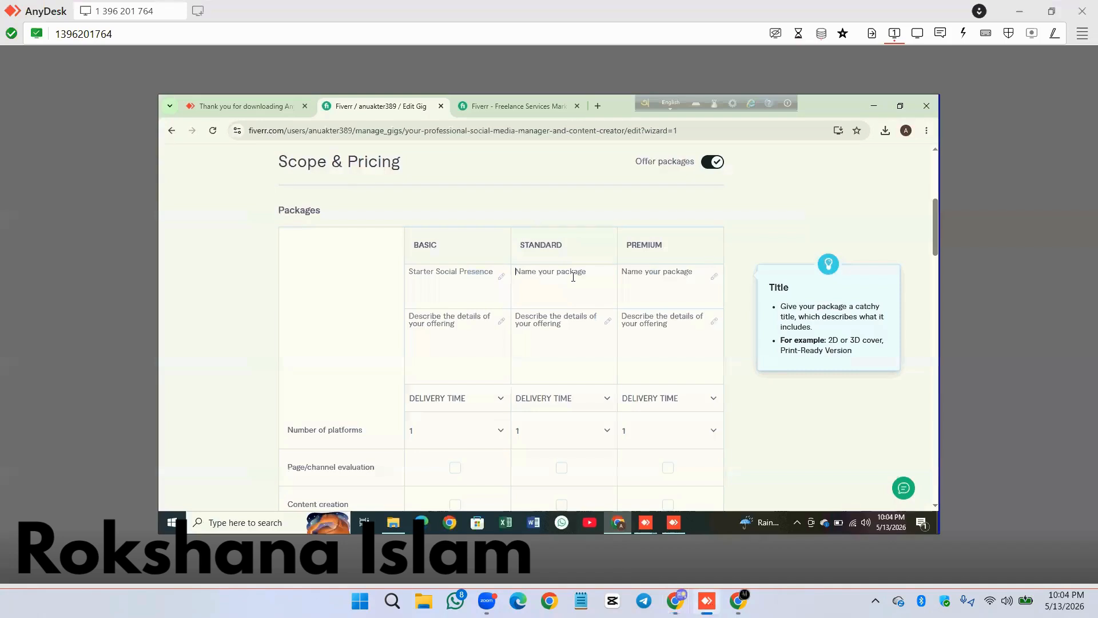
key(super+v)
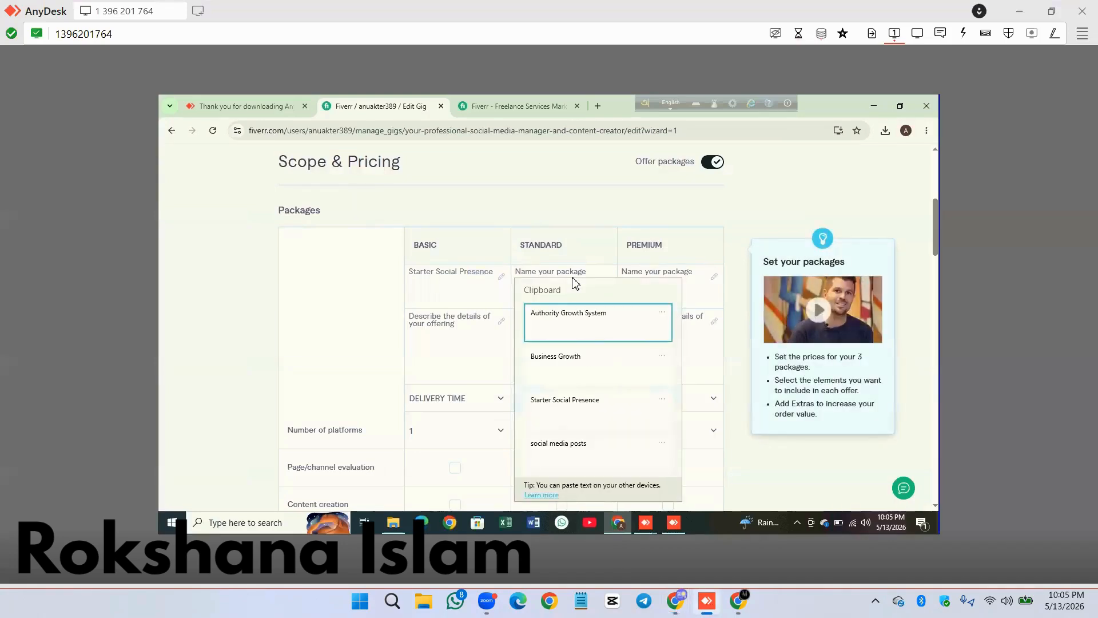
click(583, 363)
click(648, 280)
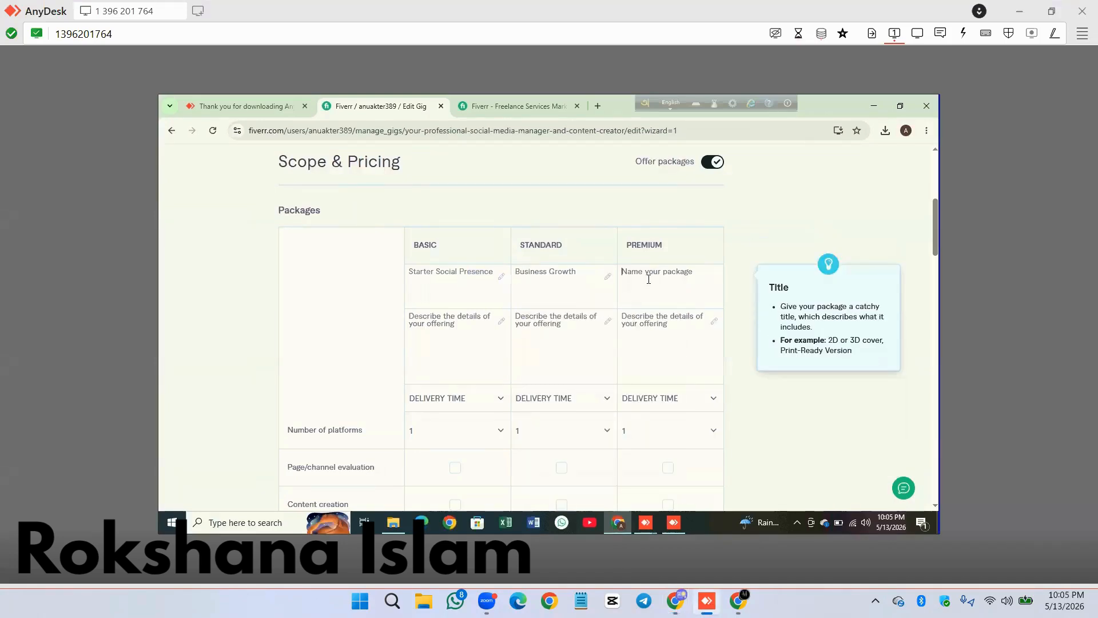
key(super+v)
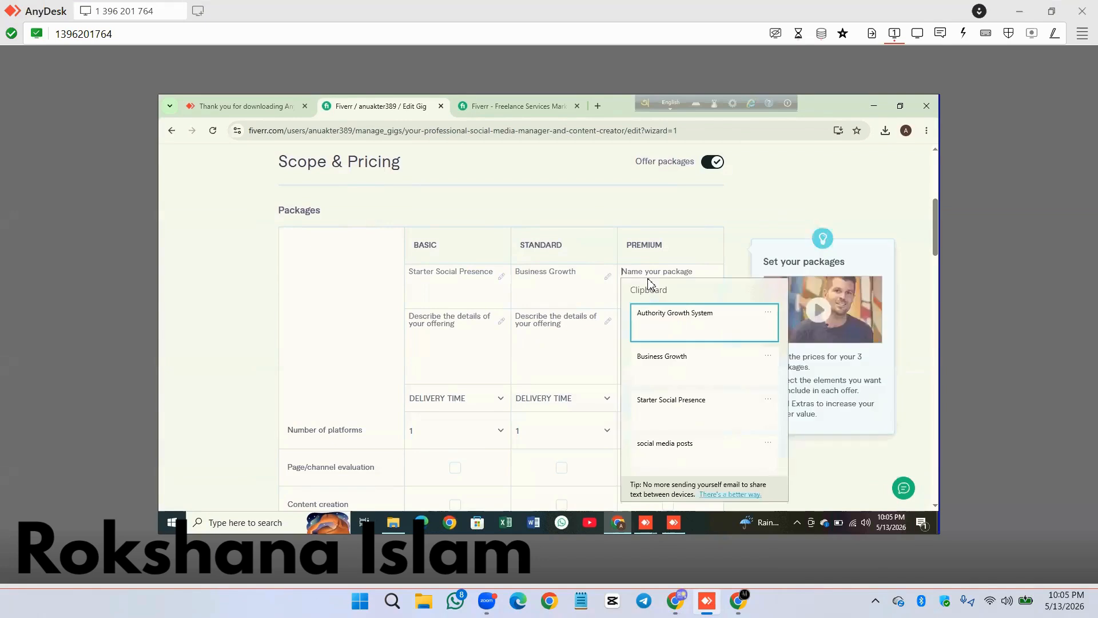
click(696, 318)
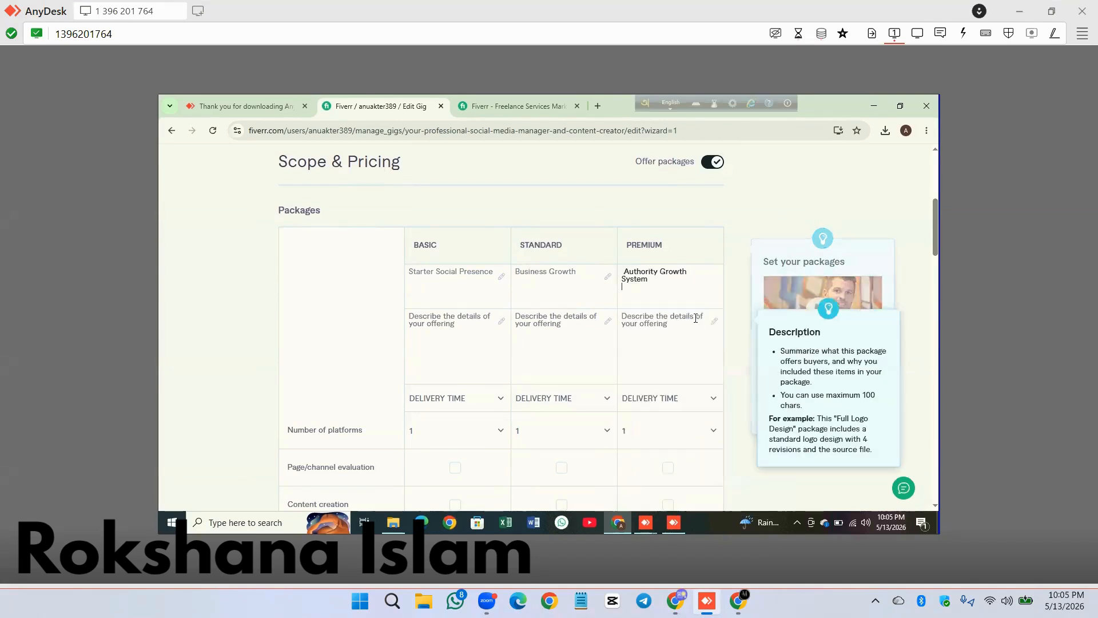
- Copy the five Basic deliverable bullets from the document into the Basic description
click(436, 319)
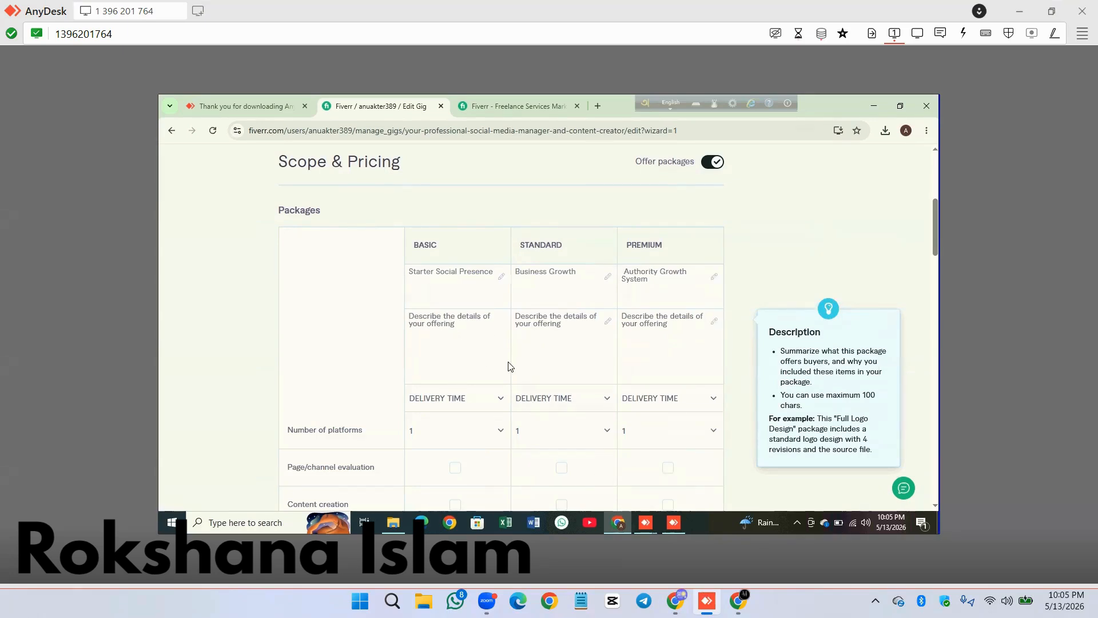
key(alt+Tab)
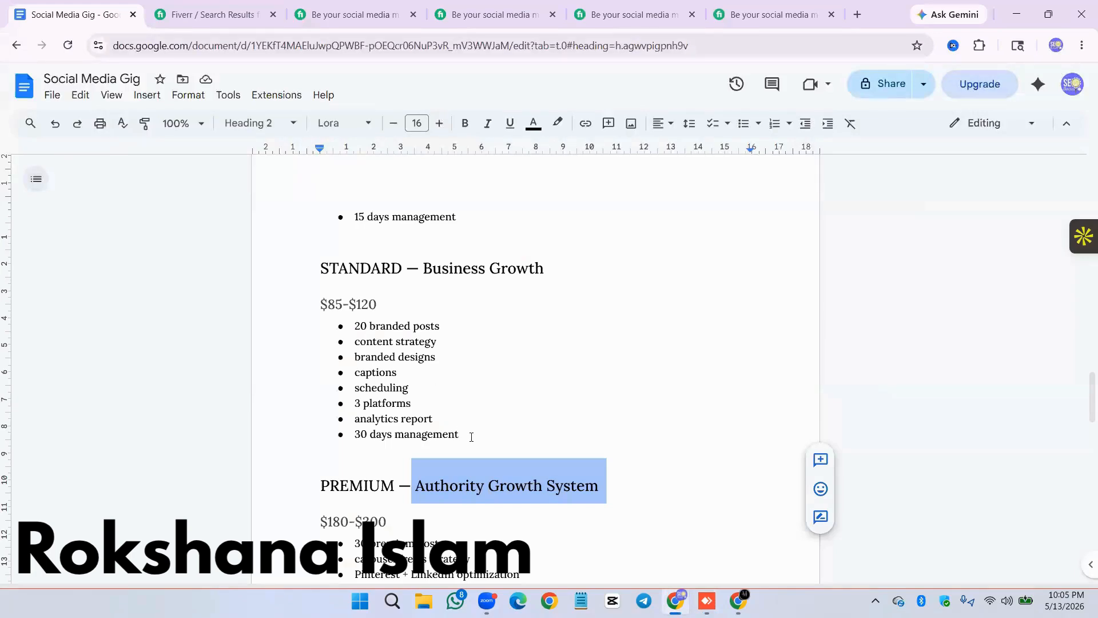
scroll(478, 385, up, 5)
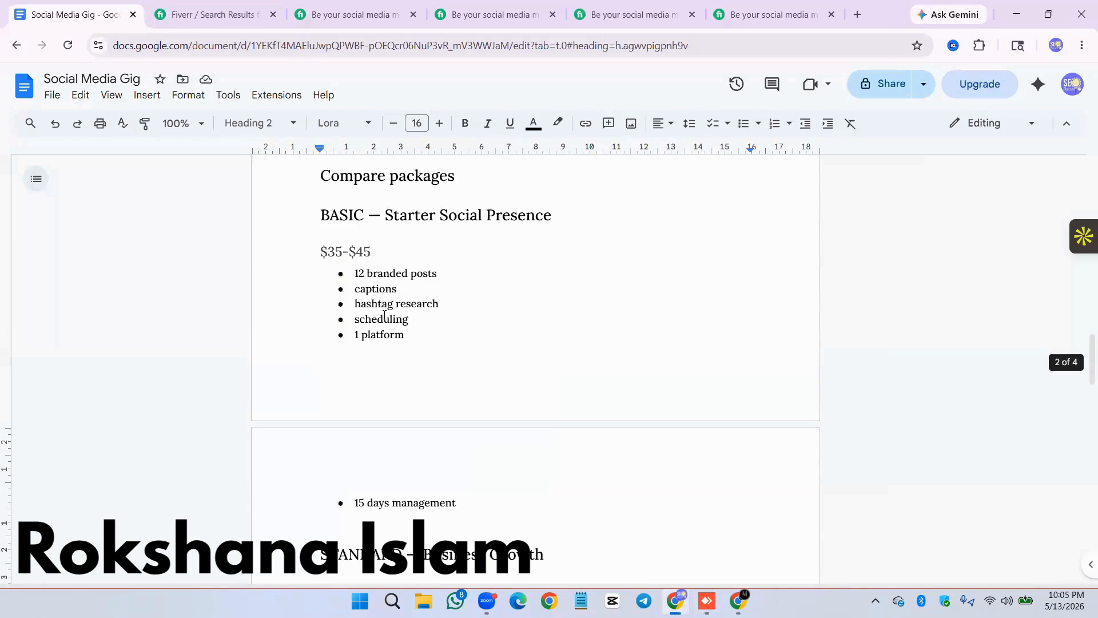
scroll(408, 274, up, 1)
drag(411, 416, 352, 351)
right_click(360, 348)
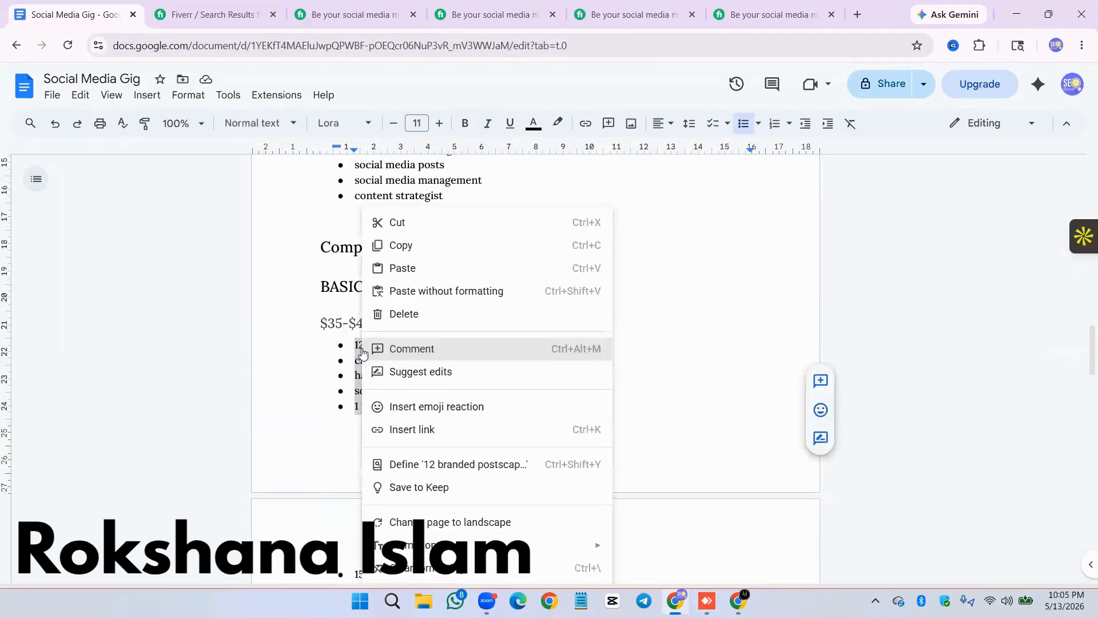
click(412, 250)
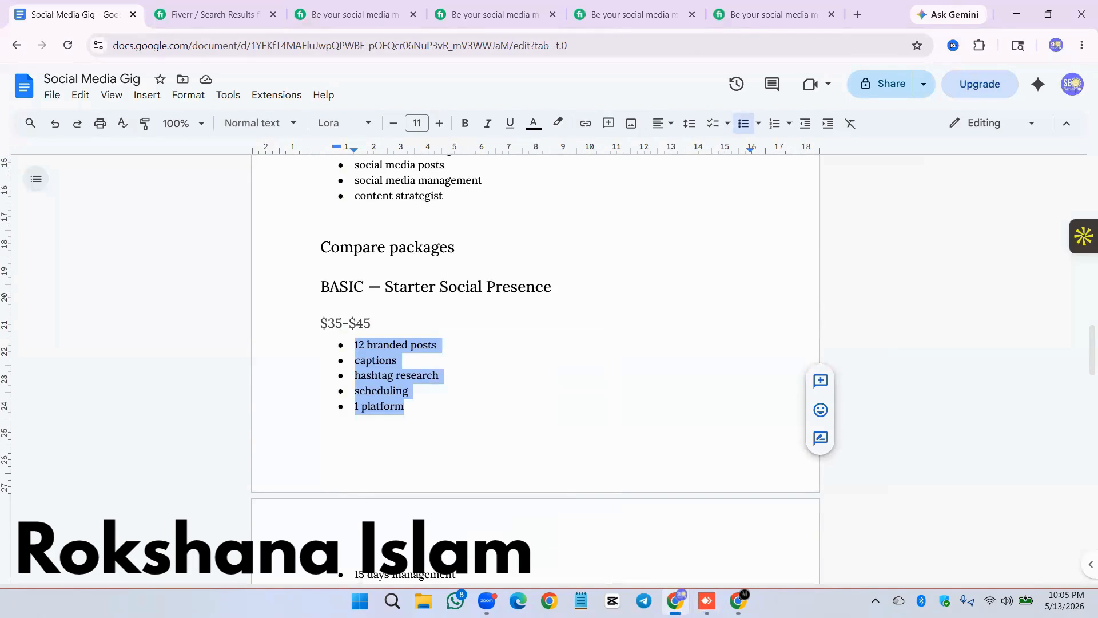
key(alt+Tab)
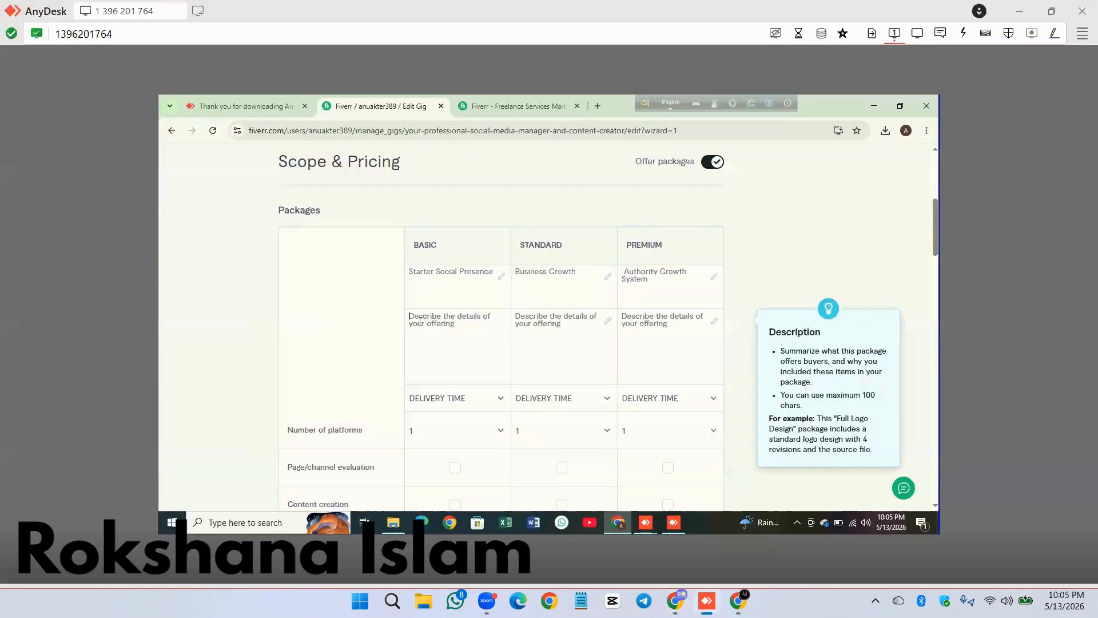
right_click(419, 321)
click(441, 381)
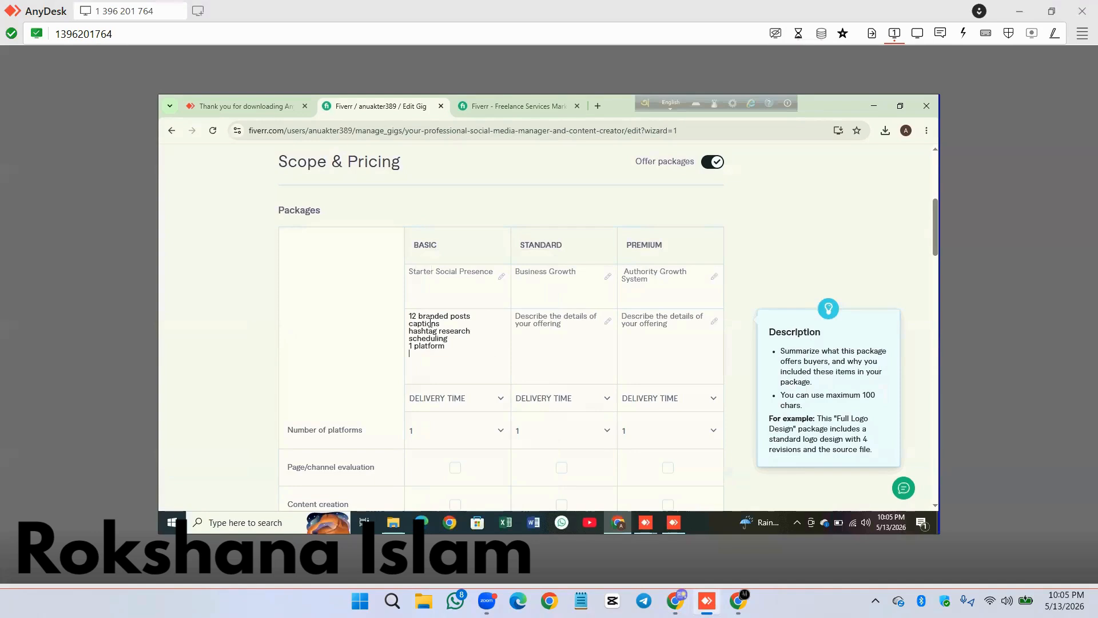
- Copy the Standard deliverables list into the Standard package description
click(680, 597)
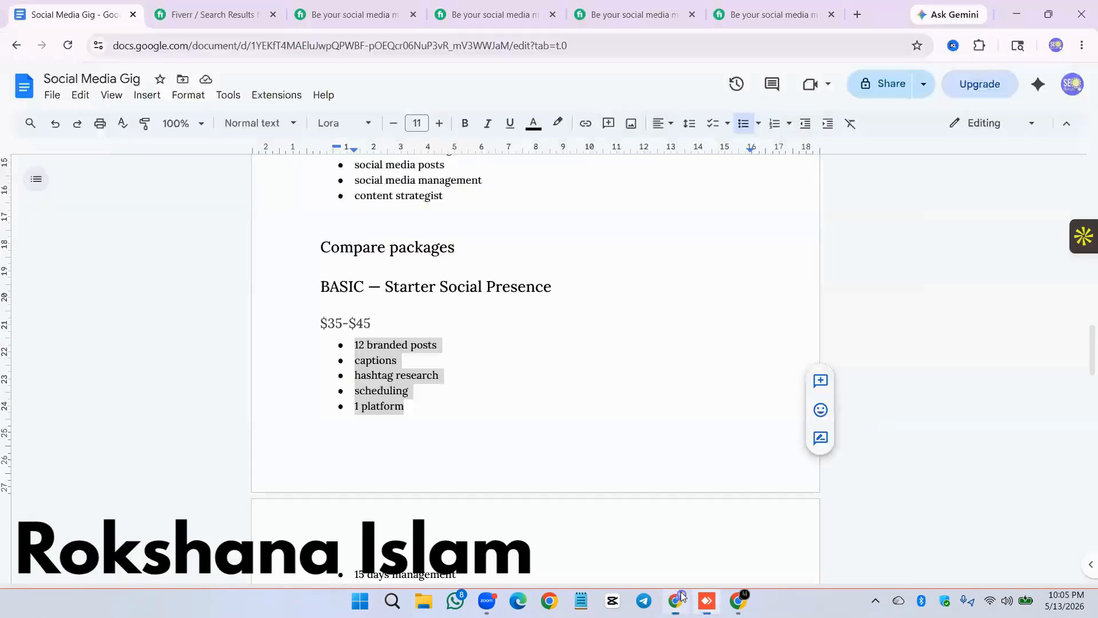
scroll(457, 370, down, 7)
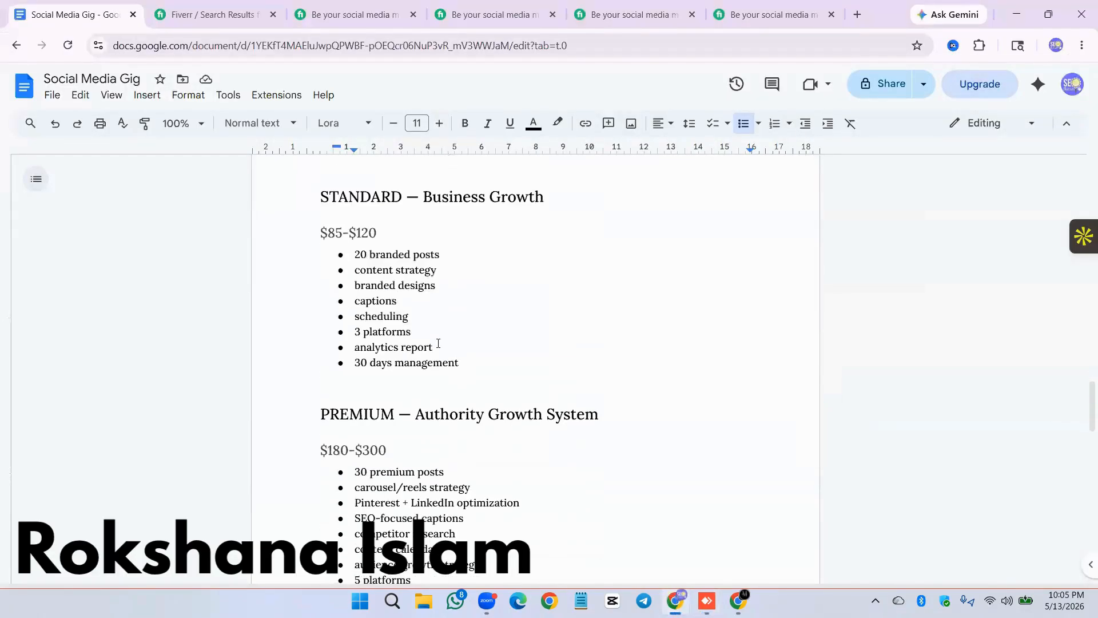
drag(459, 362, 361, 268)
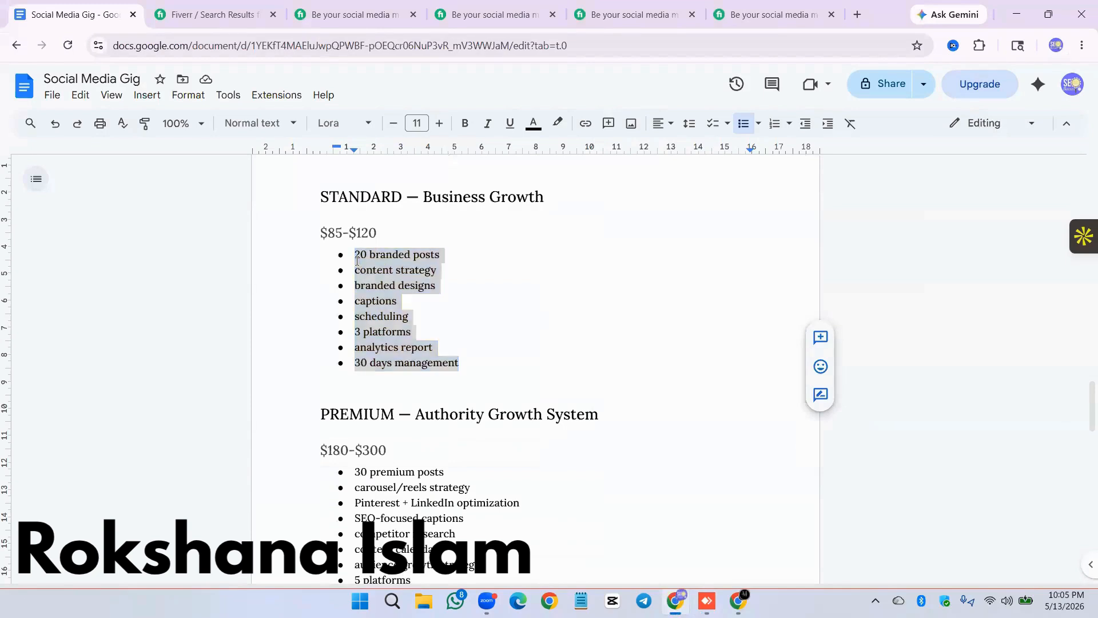
right_click(358, 261)
click(384, 245)
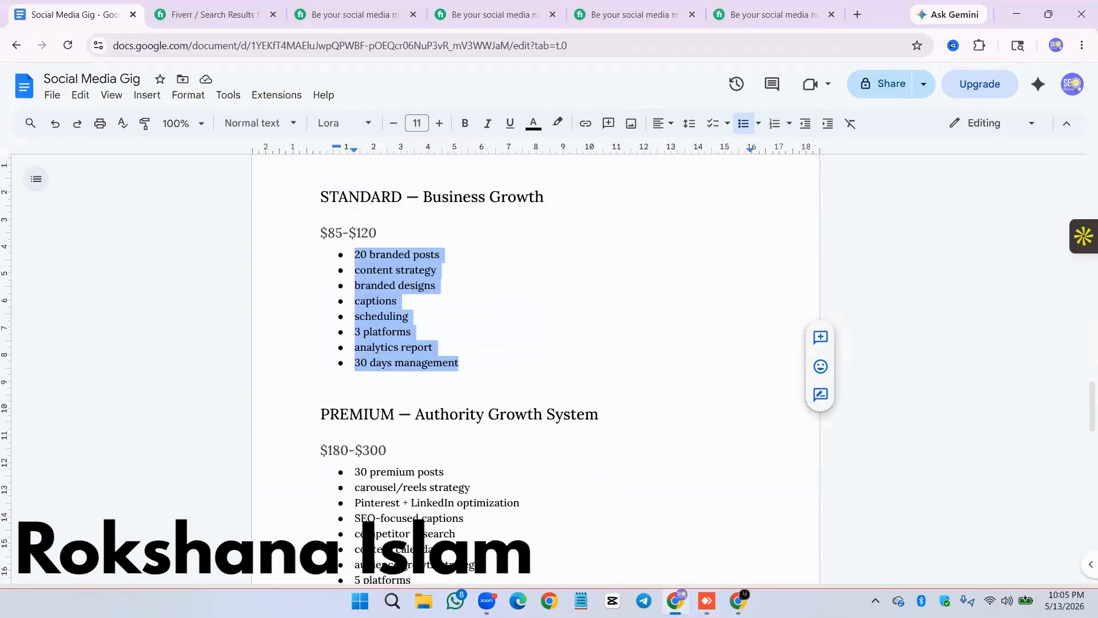
click(707, 600)
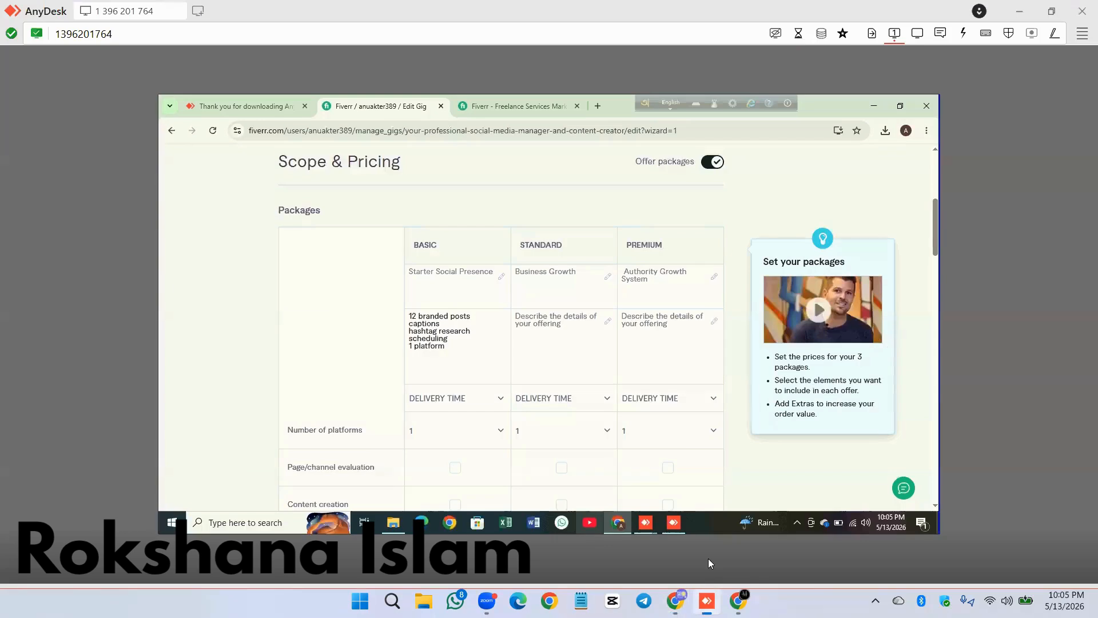
click(582, 323)
right_click(540, 320)
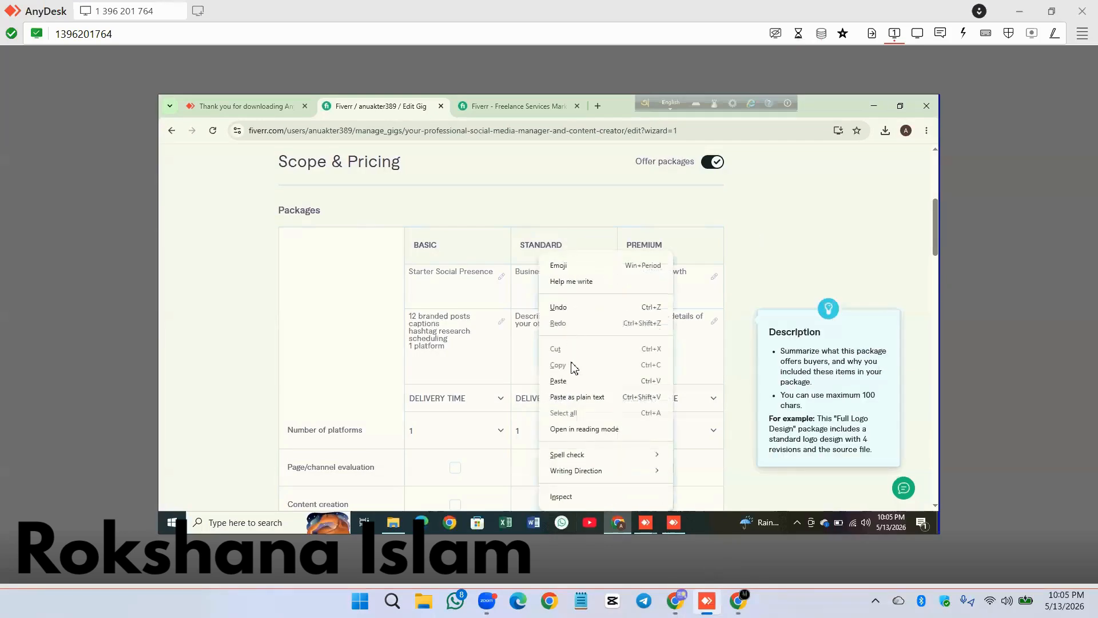
click(558, 381)
- Copy the Premium deliverables list into the Premium package description
click(642, 328)
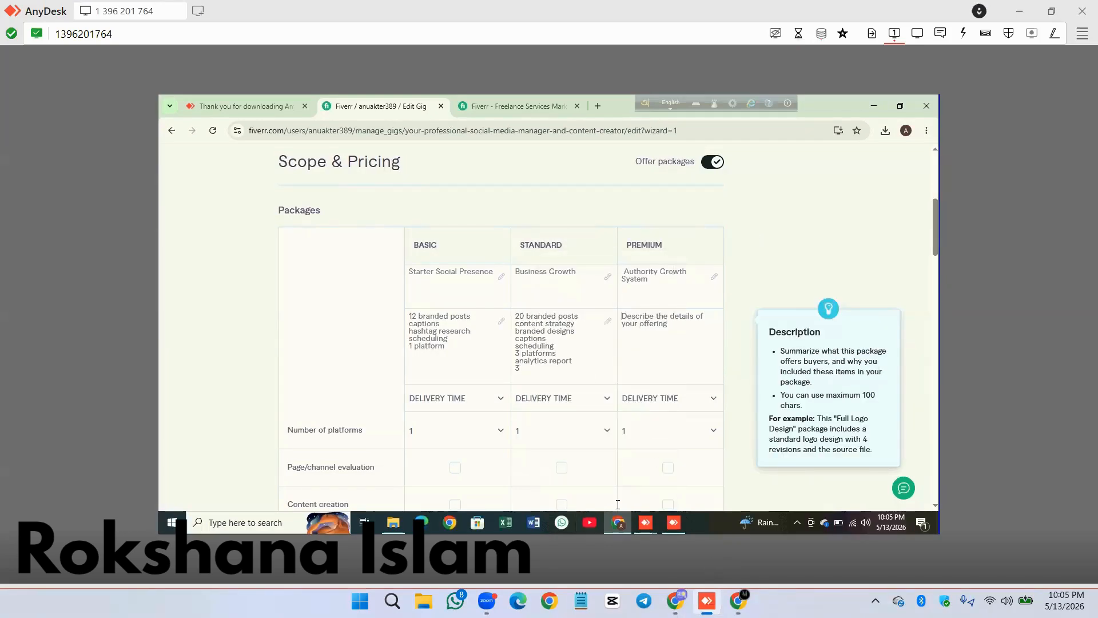
click(675, 599)
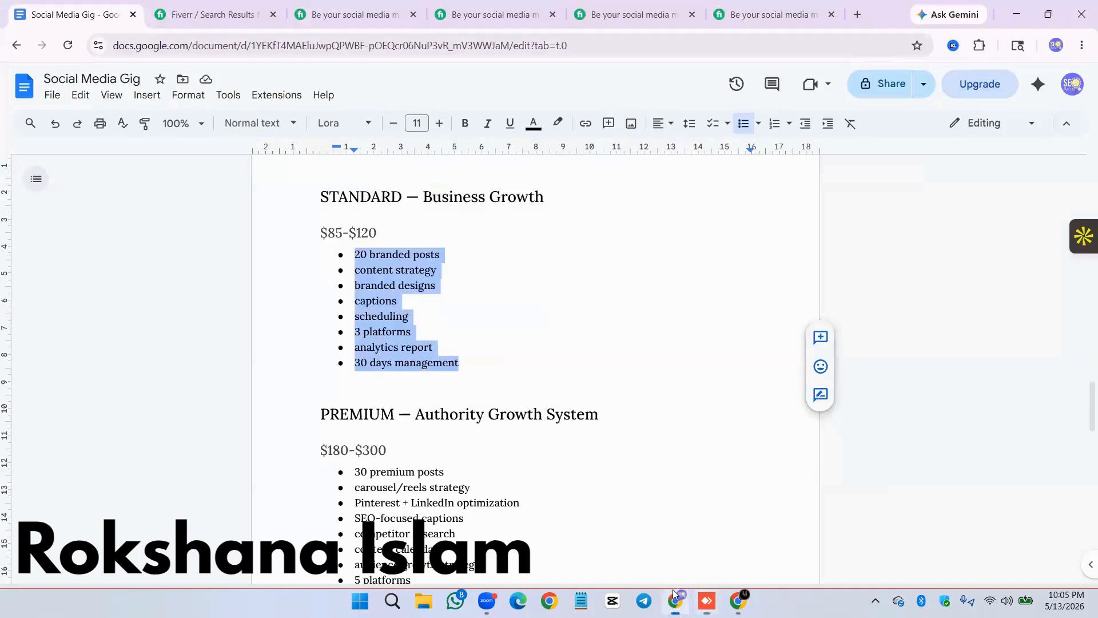
scroll(413, 373, down, 4)
drag(431, 381, 355, 257)
right_click(355, 257)
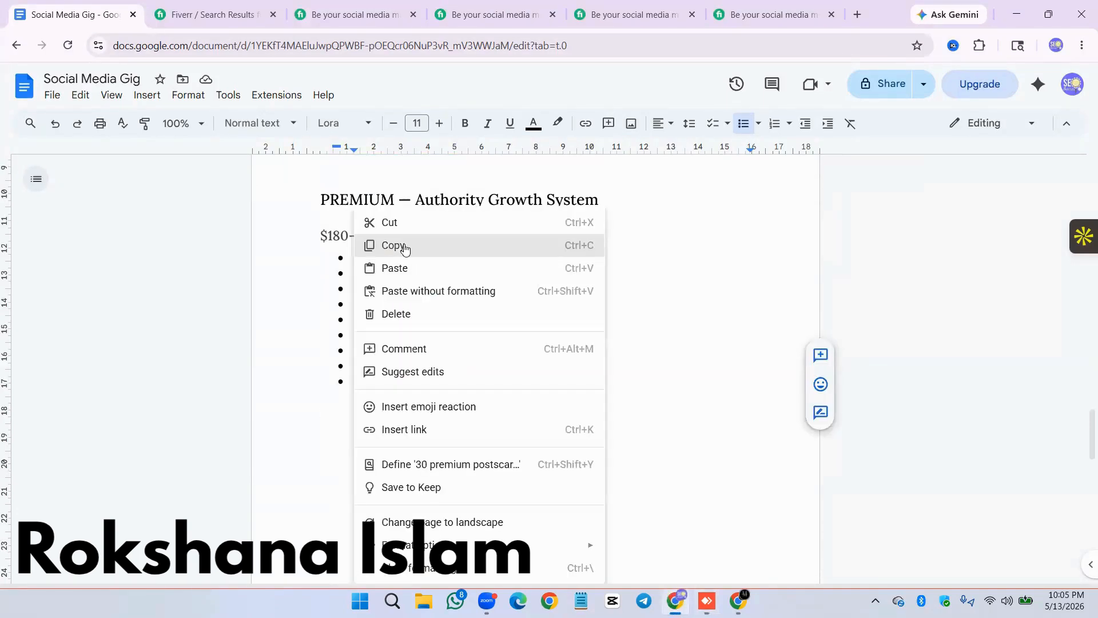
click(405, 246)
click(707, 600)
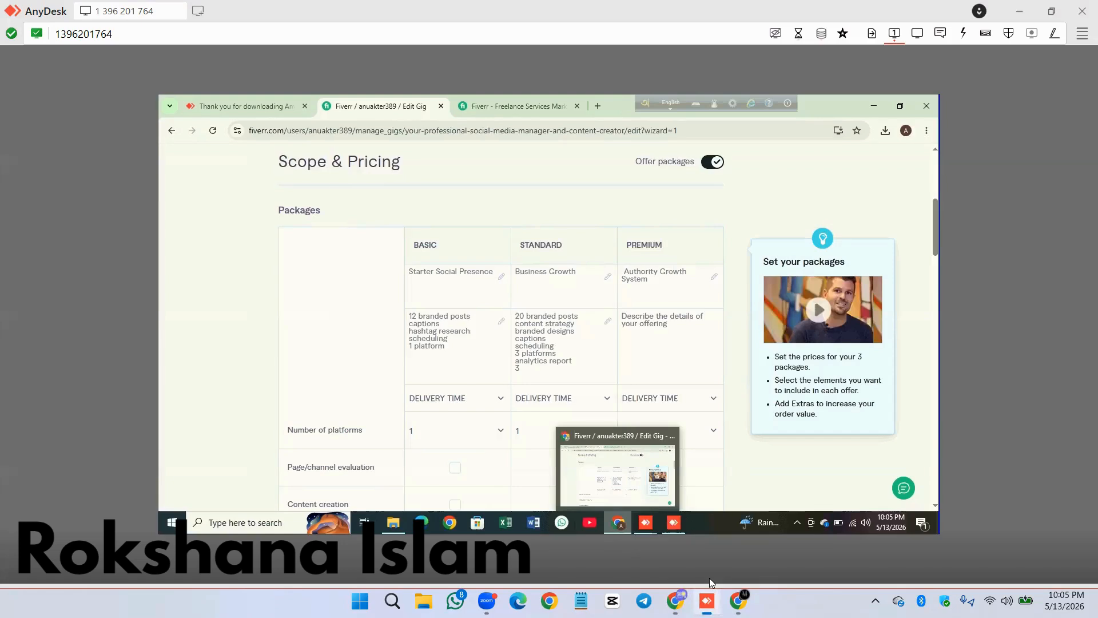
click(636, 327)
right_click(636, 328)
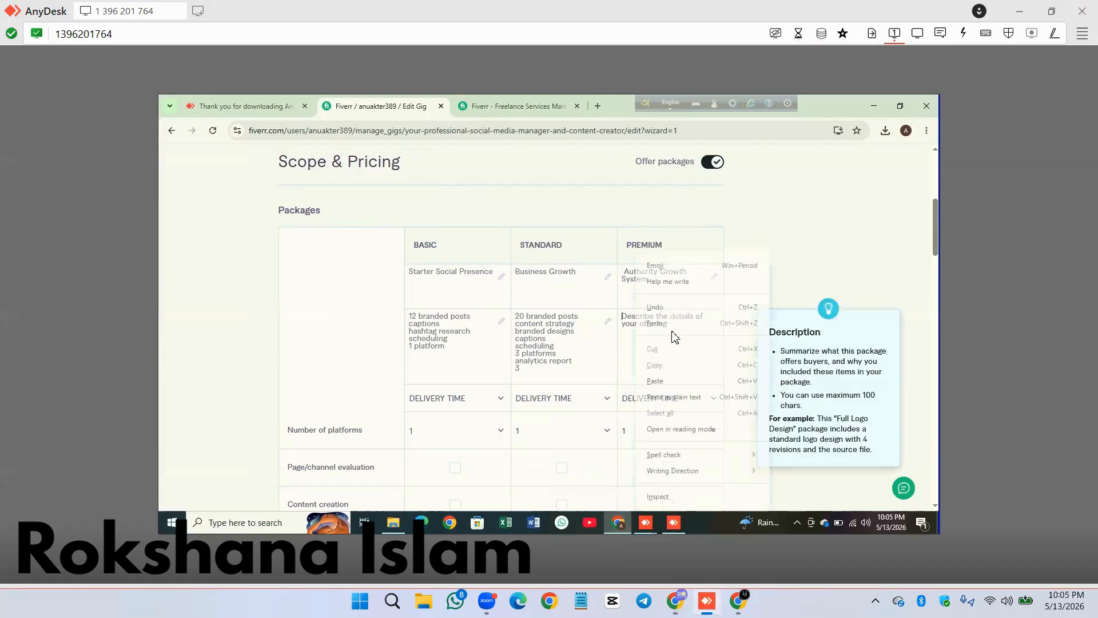
click(660, 381)
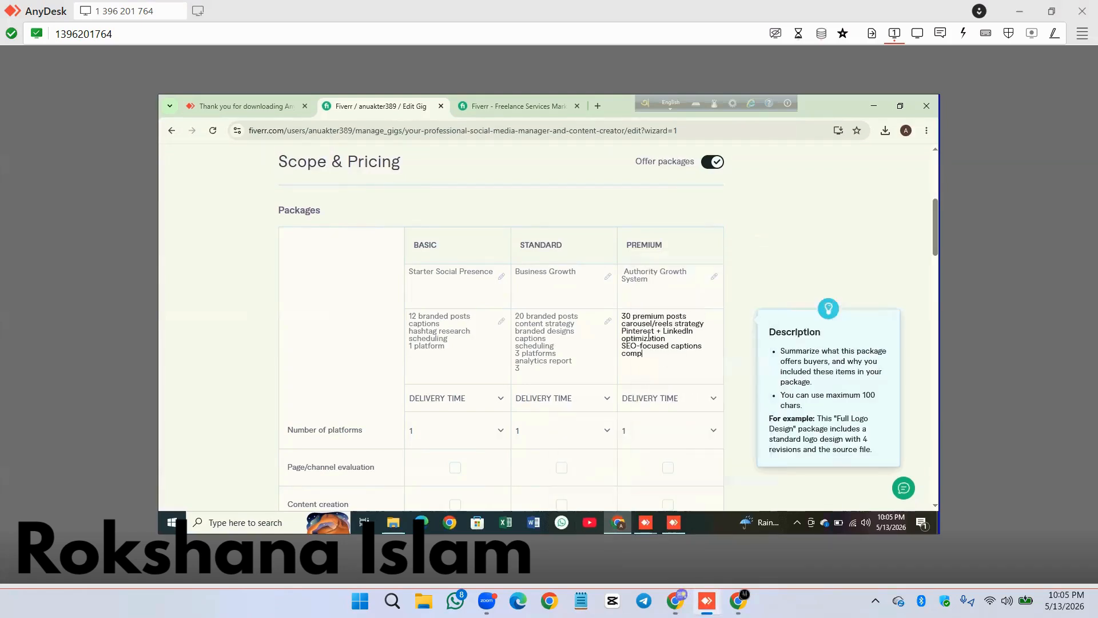
- Set the Basic package delivery time to 7 days, replacing an initial 4 days
click(574, 377)
click(499, 400)
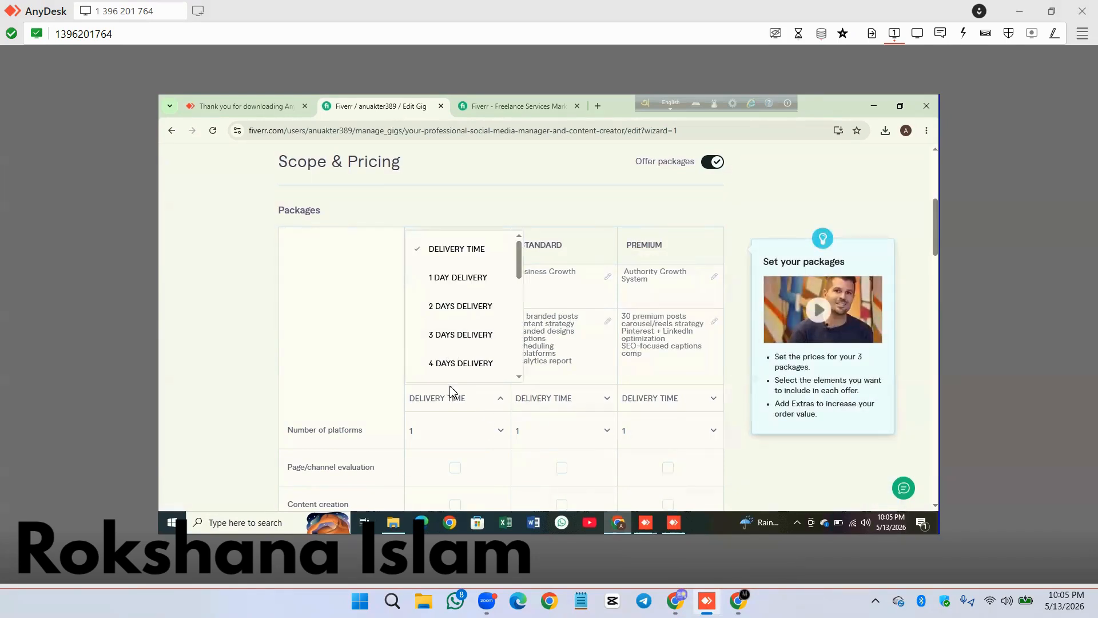
scroll(466, 340, down, 2)
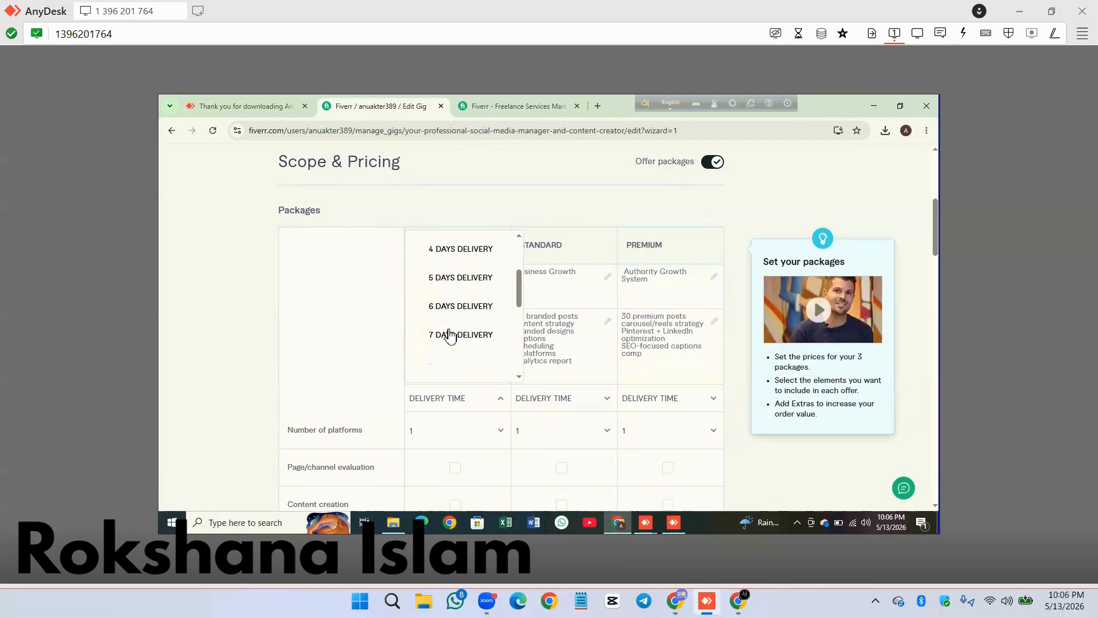
scroll(448, 336, up, 2)
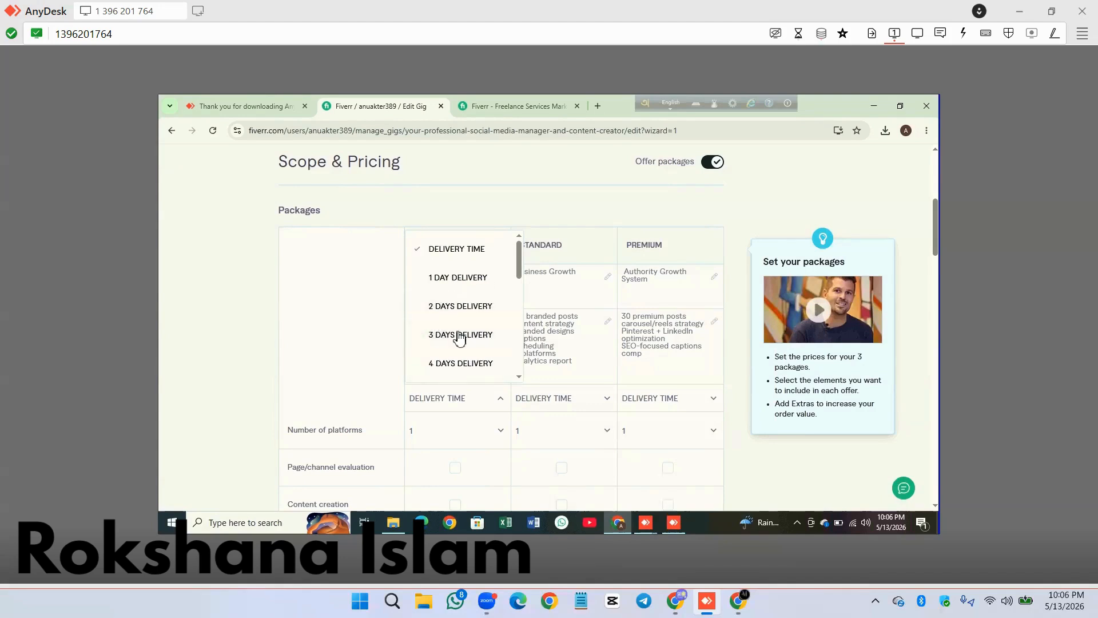
click(501, 368)
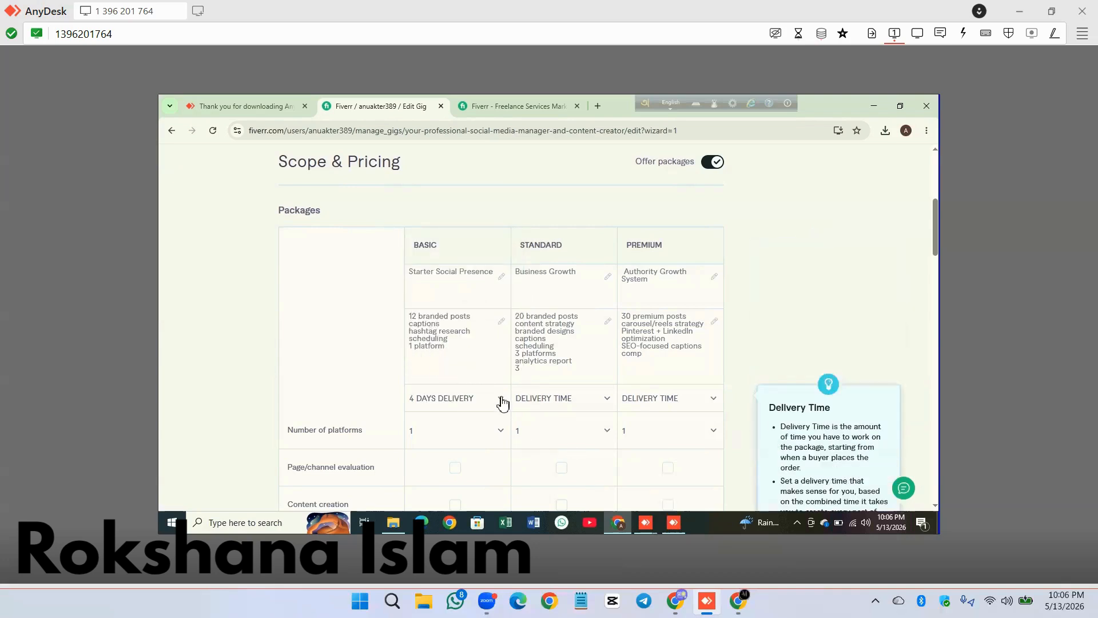
click(501, 399)
scroll(466, 356, down, 3)
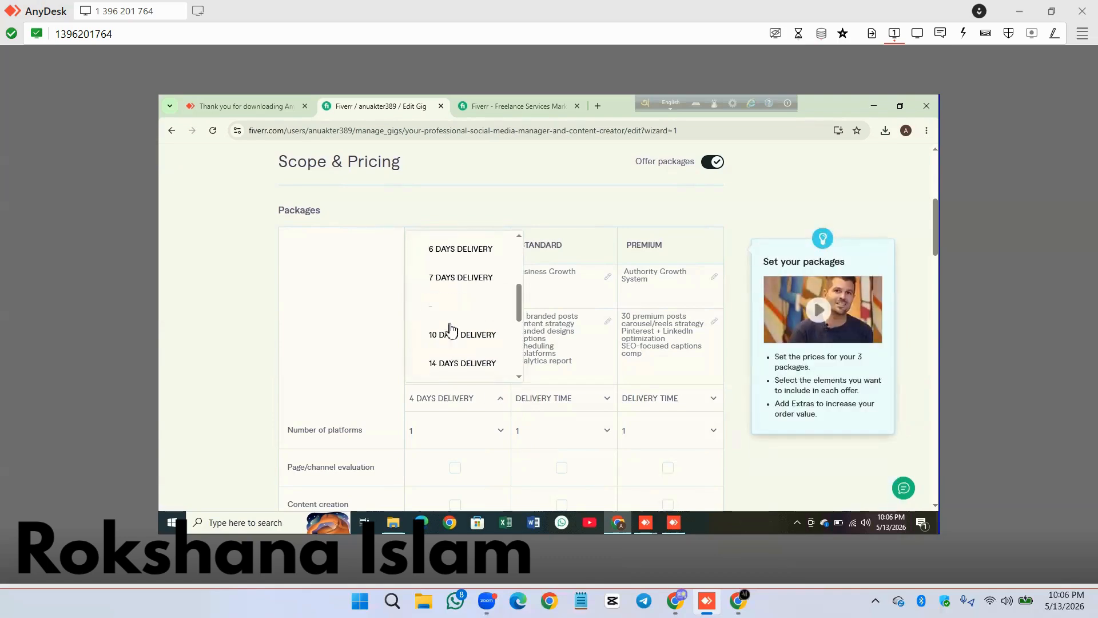
click(449, 288)
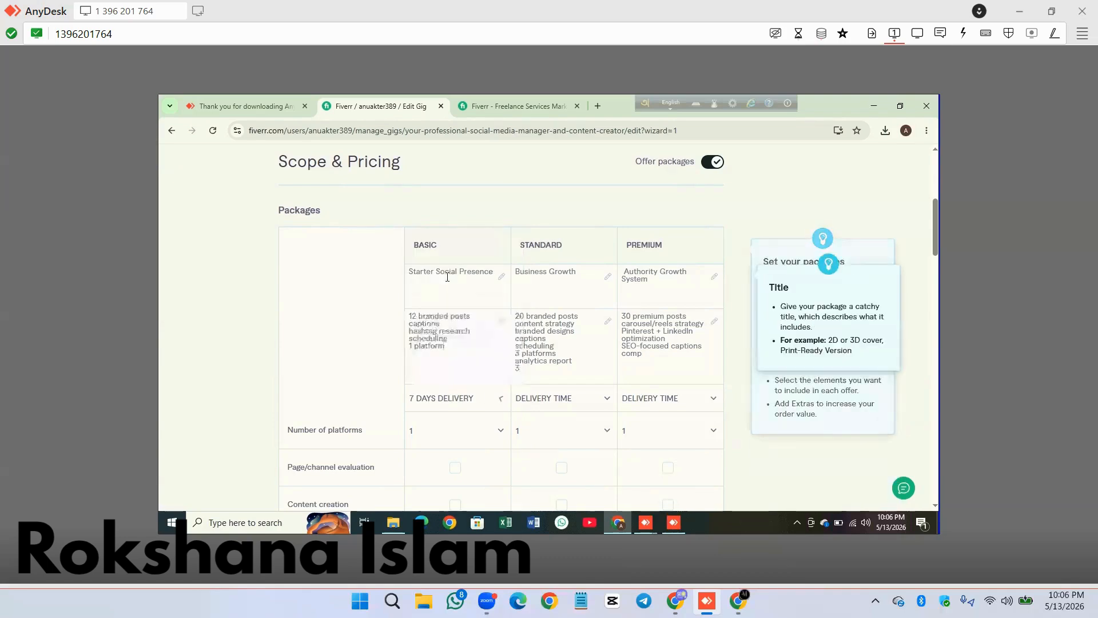
- Set Standard delivery to 21 days and Premium delivery to 30 days
click(584, 405)
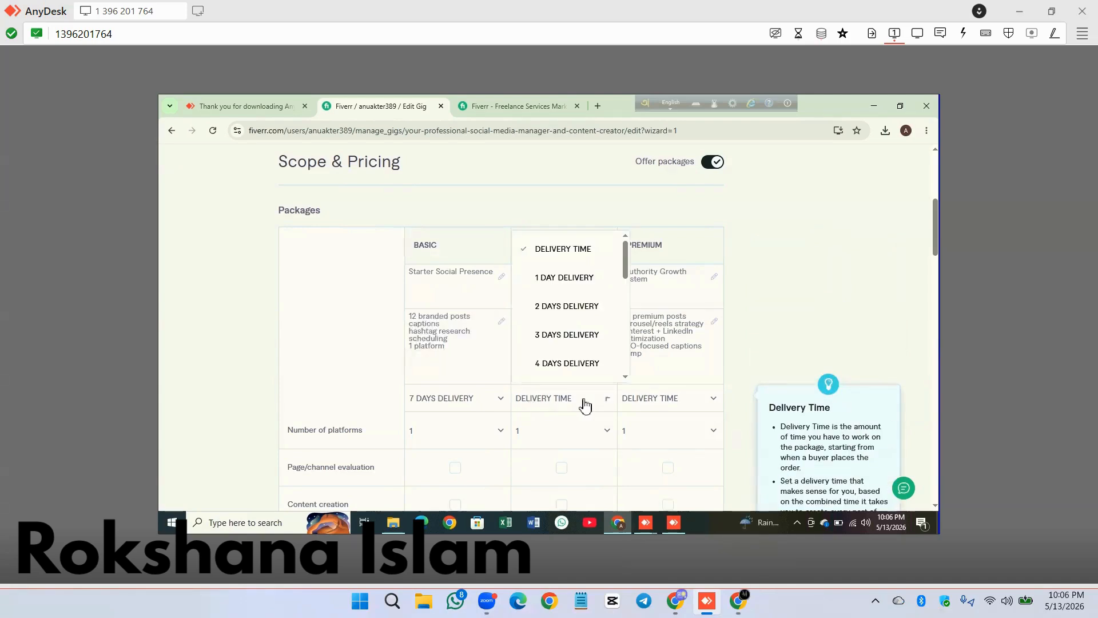
scroll(581, 347, down, 3)
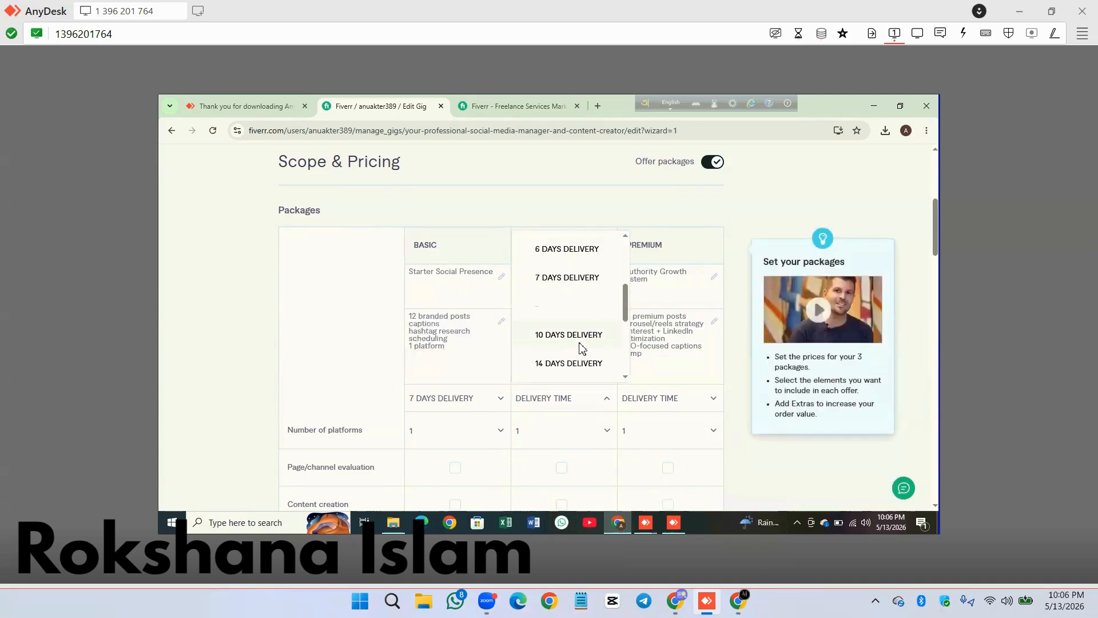
scroll(582, 347, down, 3)
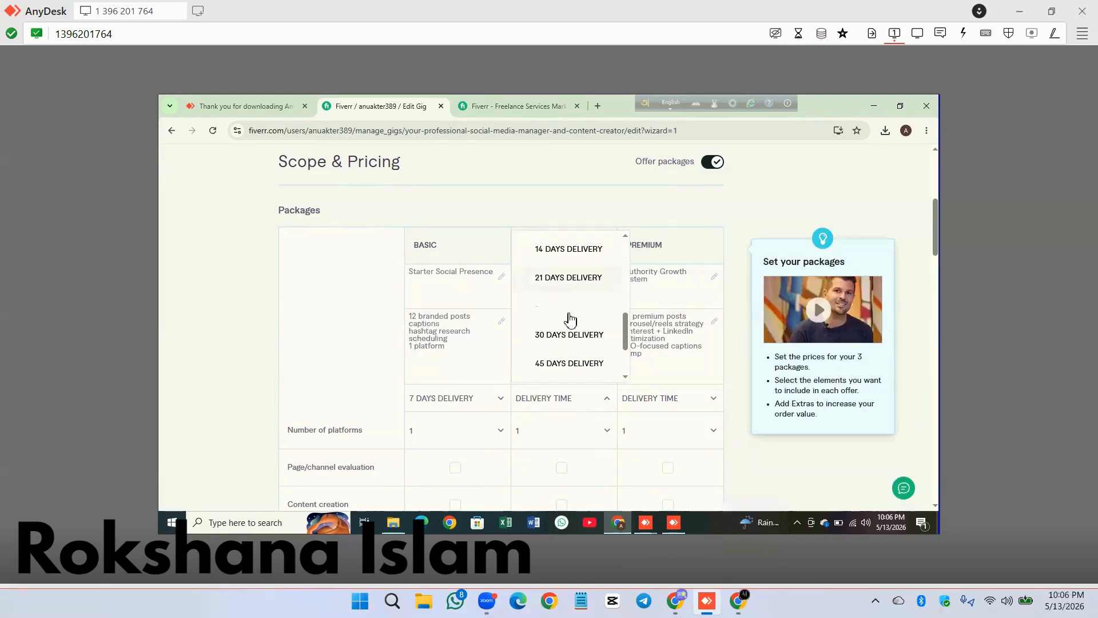
scroll(566, 319, up, 3)
scroll(568, 326, down, 3)
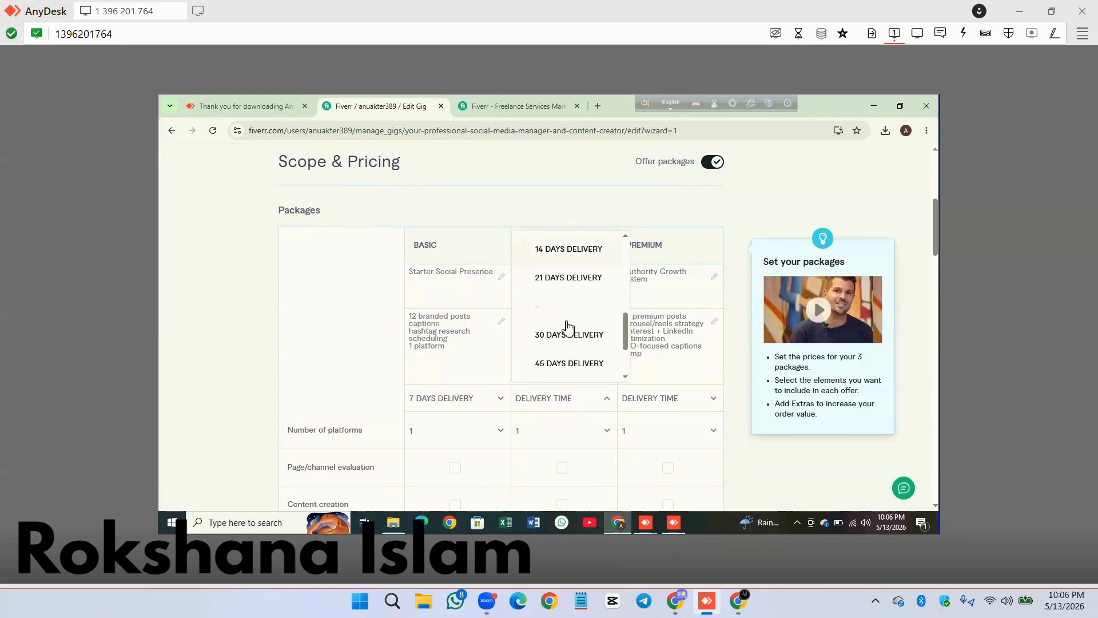
click(555, 278)
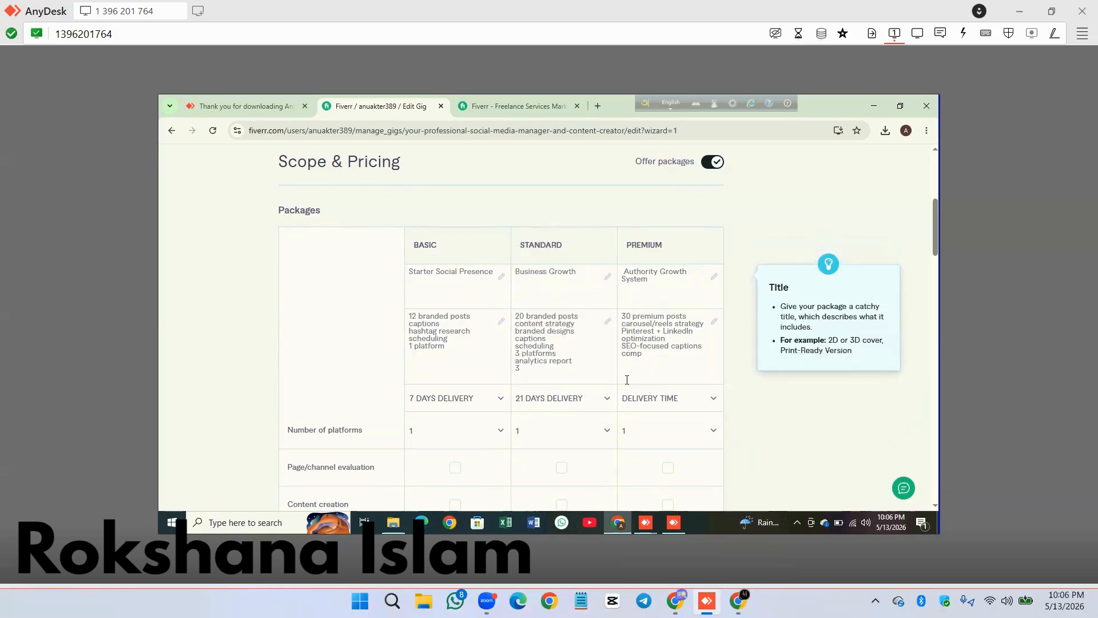
click(662, 407)
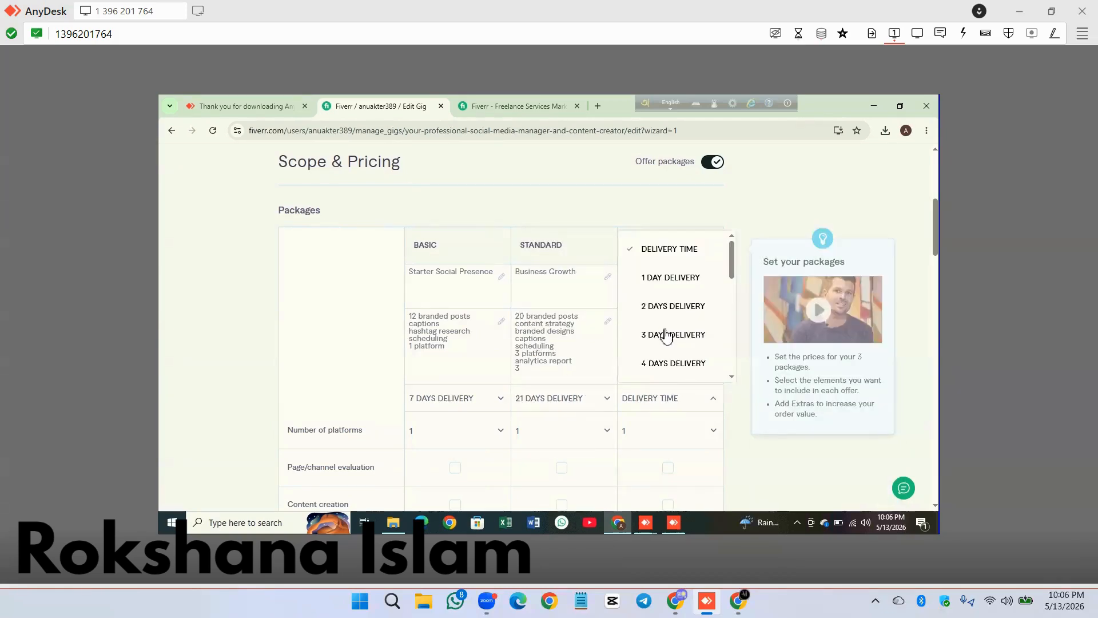
scroll(666, 336, down, 6)
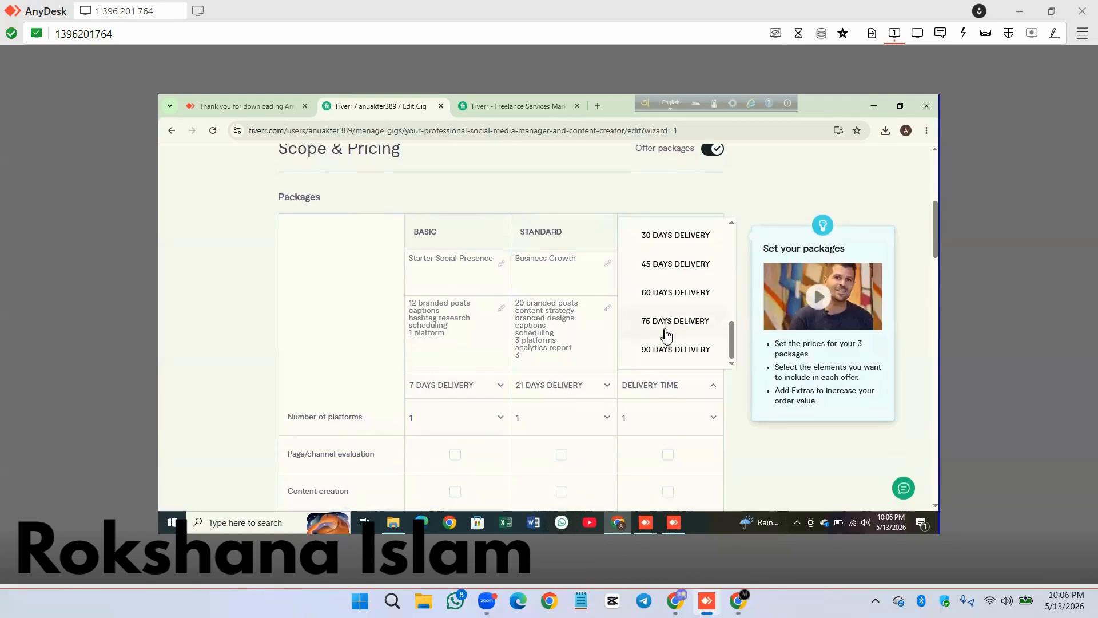
scroll(664, 333, up, 1)
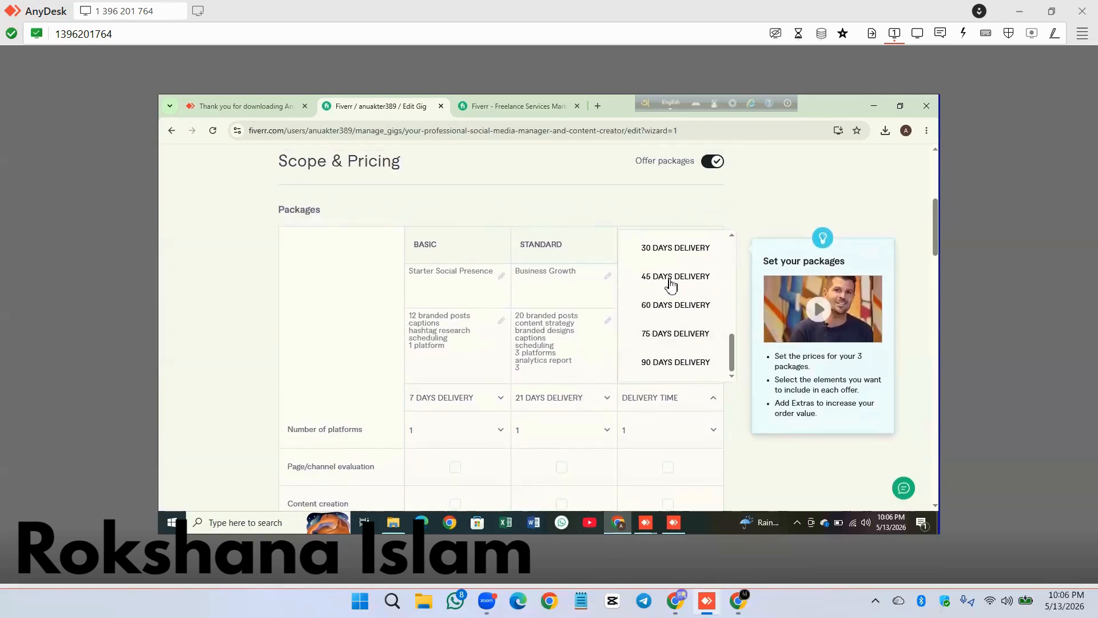
click(674, 249)
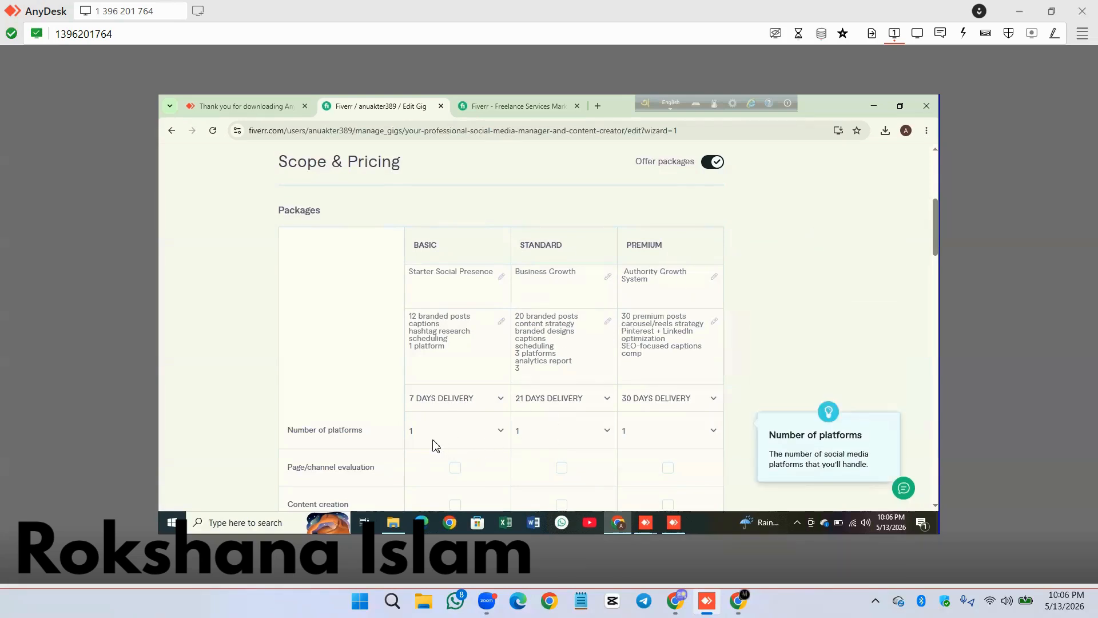
- Tick Page/channel evaluation for the Basic package
scroll(436, 443, down, 1)
scroll(469, 443, down, 2)
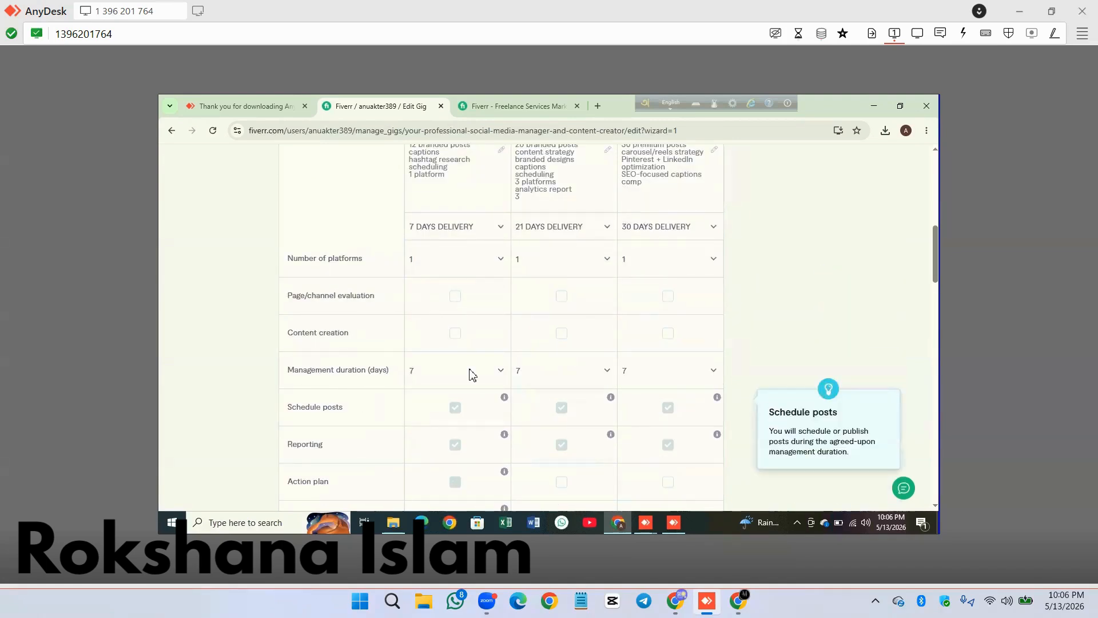
click(455, 296)
- Tick Page/channel evaluation and Content creation for every package, plus Action plan and Engagement for Standard and Premium
click(560, 296)
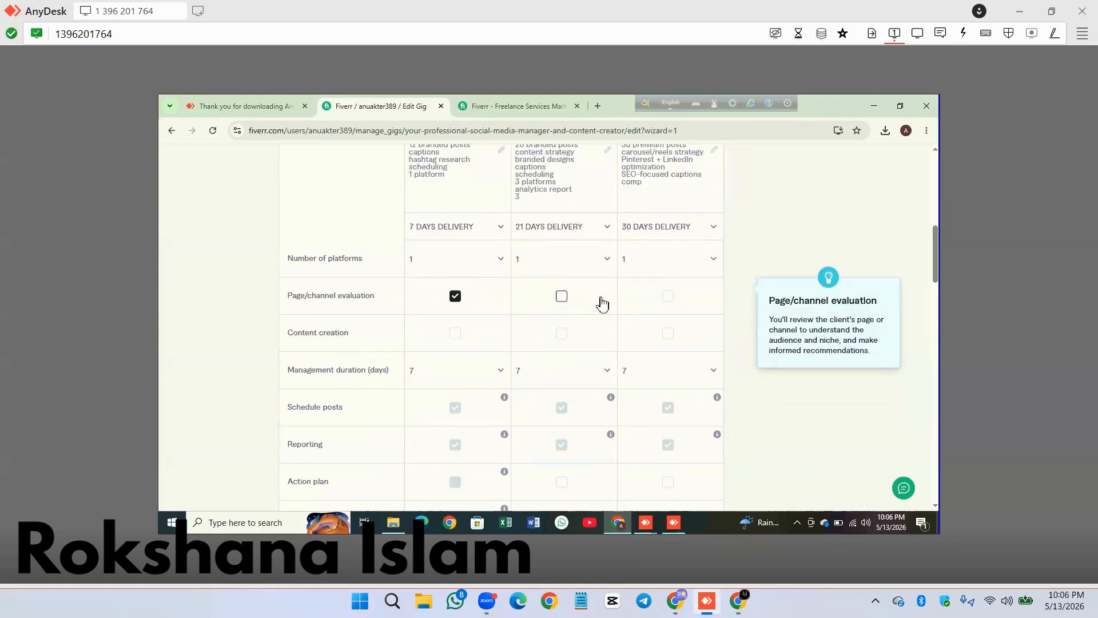
click(668, 296)
click(667, 333)
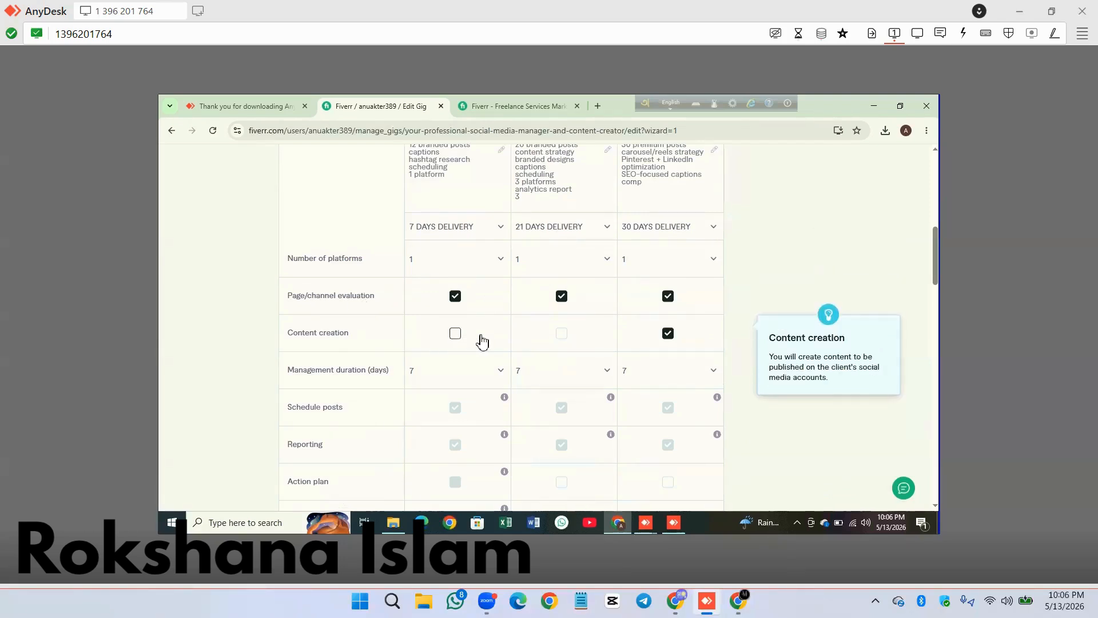
click(455, 333)
click(562, 332)
scroll(355, 334, down, 2)
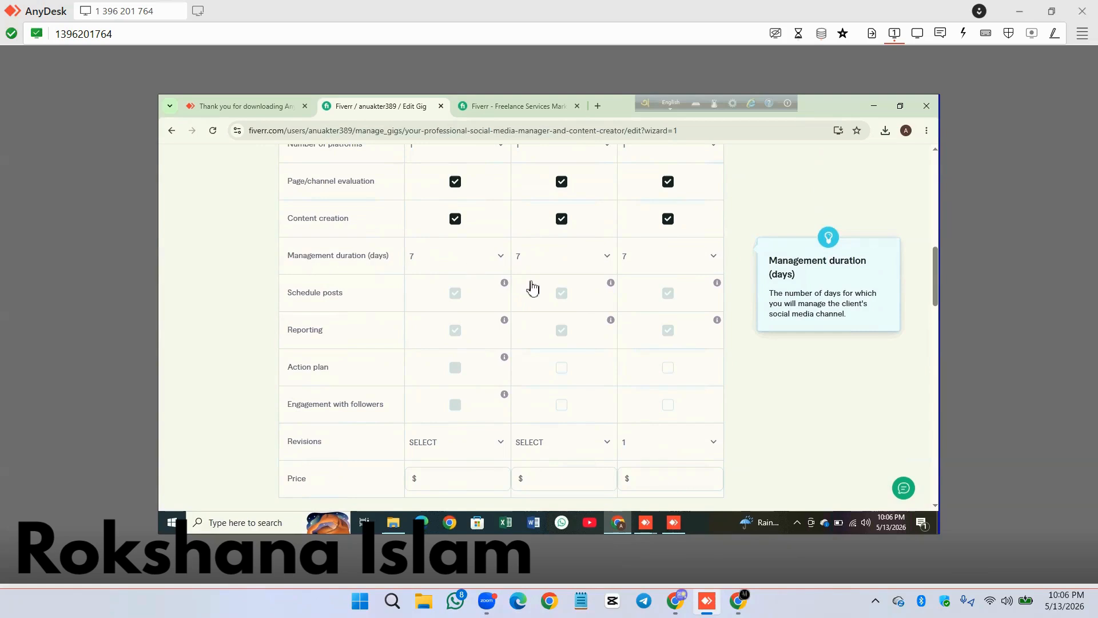
scroll(569, 360, down, 2)
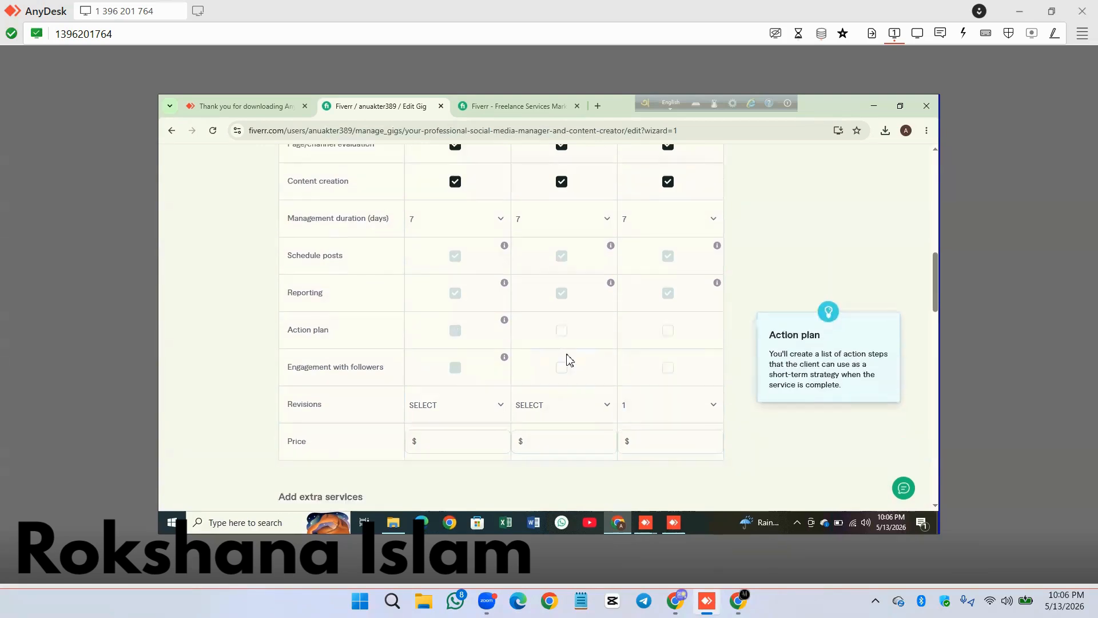
click(562, 253)
click(668, 253)
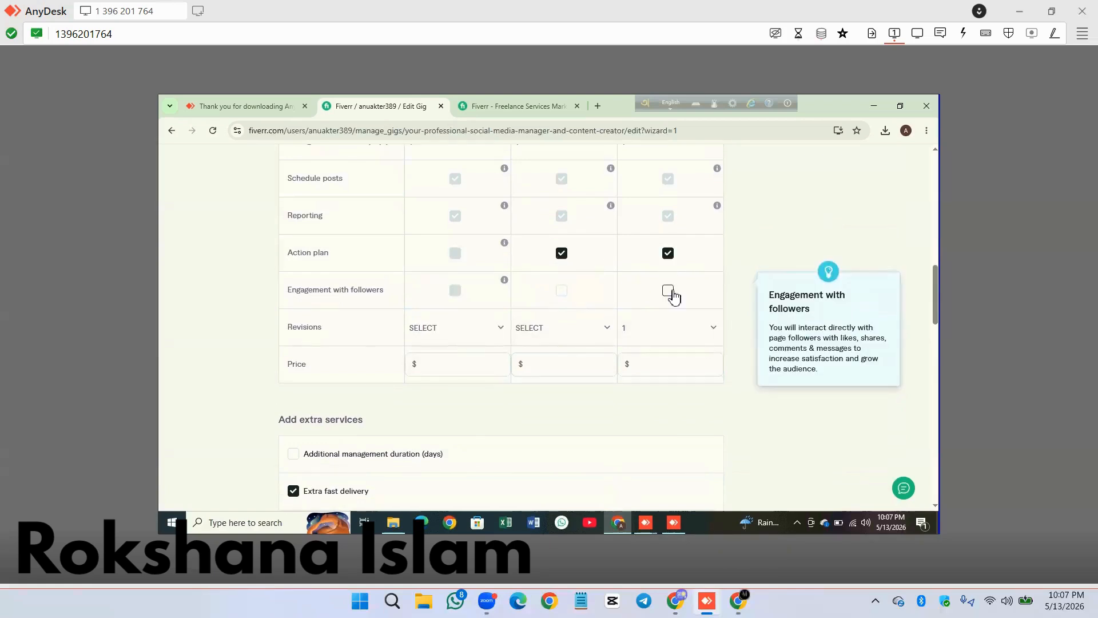
click(668, 290)
click(562, 290)
- Set revisions to 5 for Basic, 9 for Standard and UNLIMITED for Premium
click(478, 372)
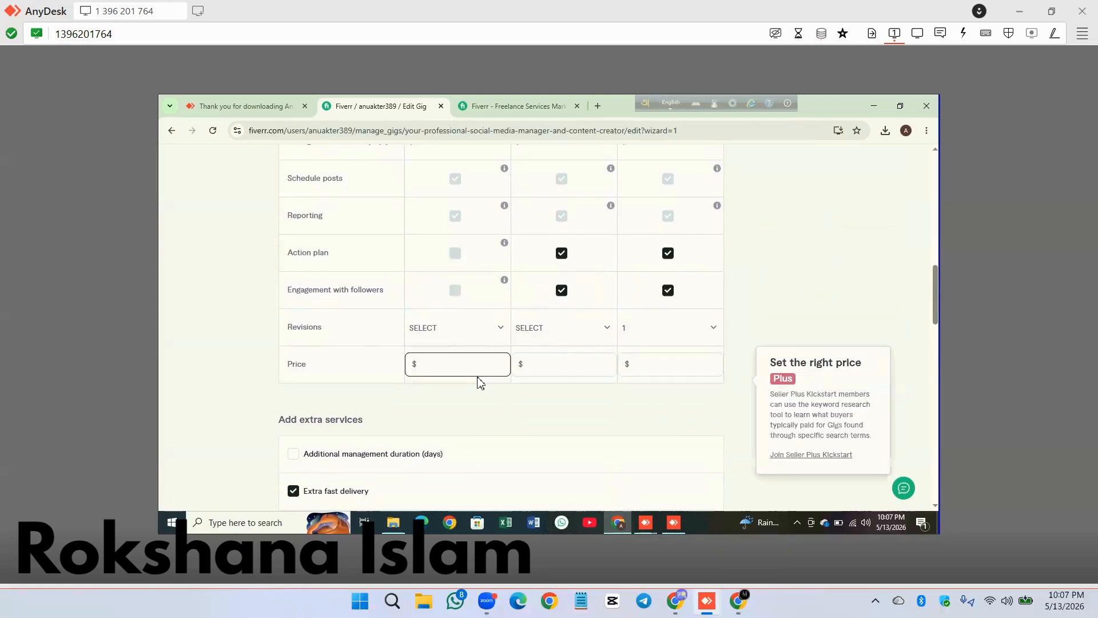
click(344, 351)
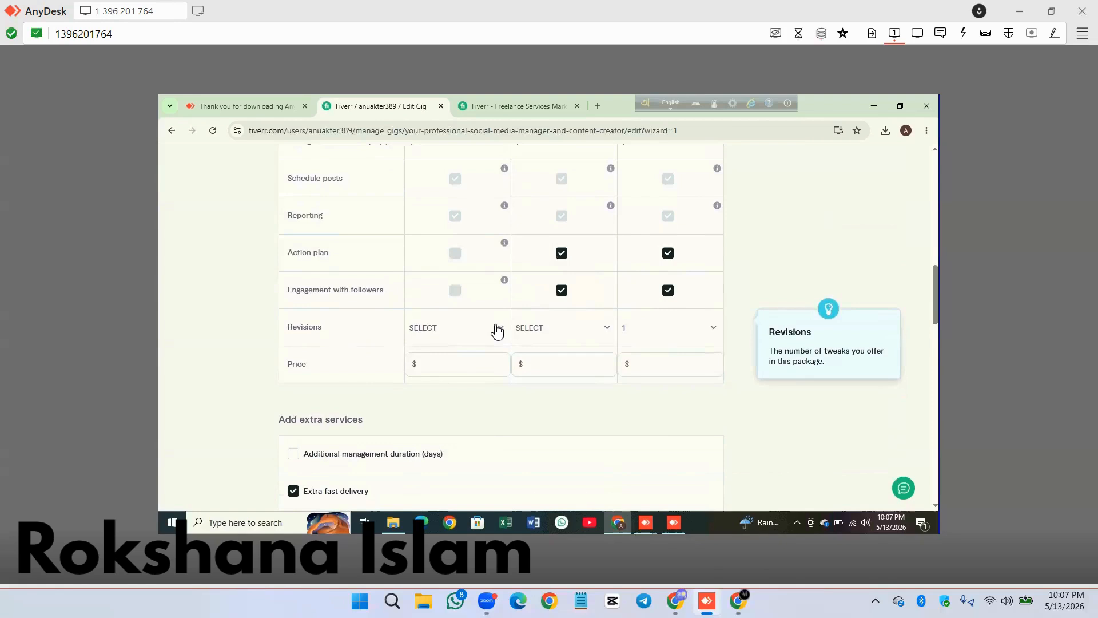
click(497, 329)
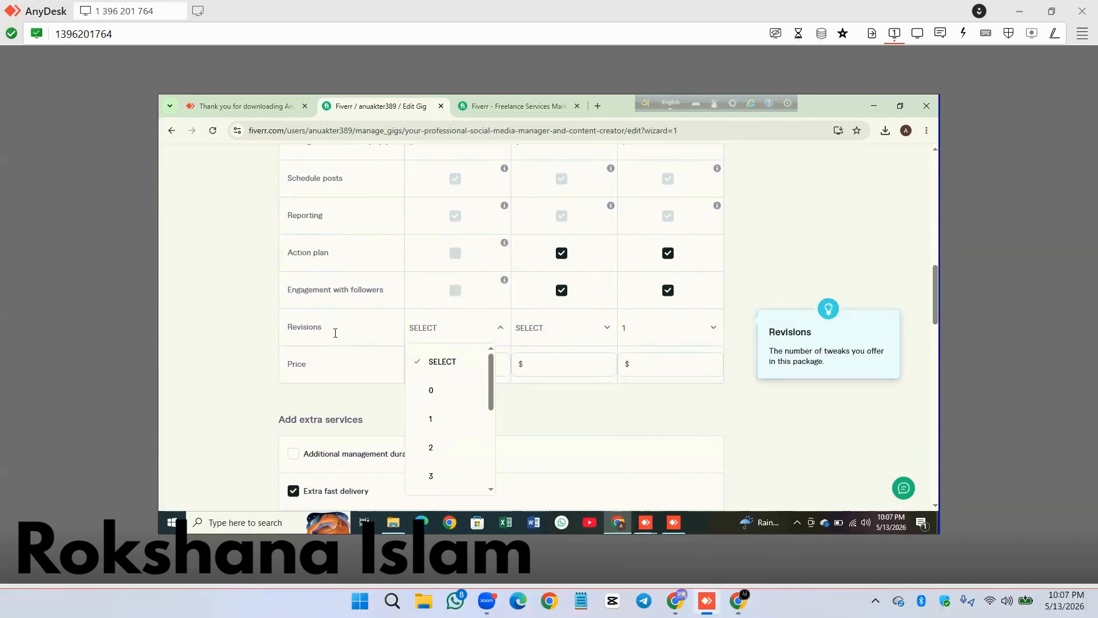
scroll(449, 440, down, 2)
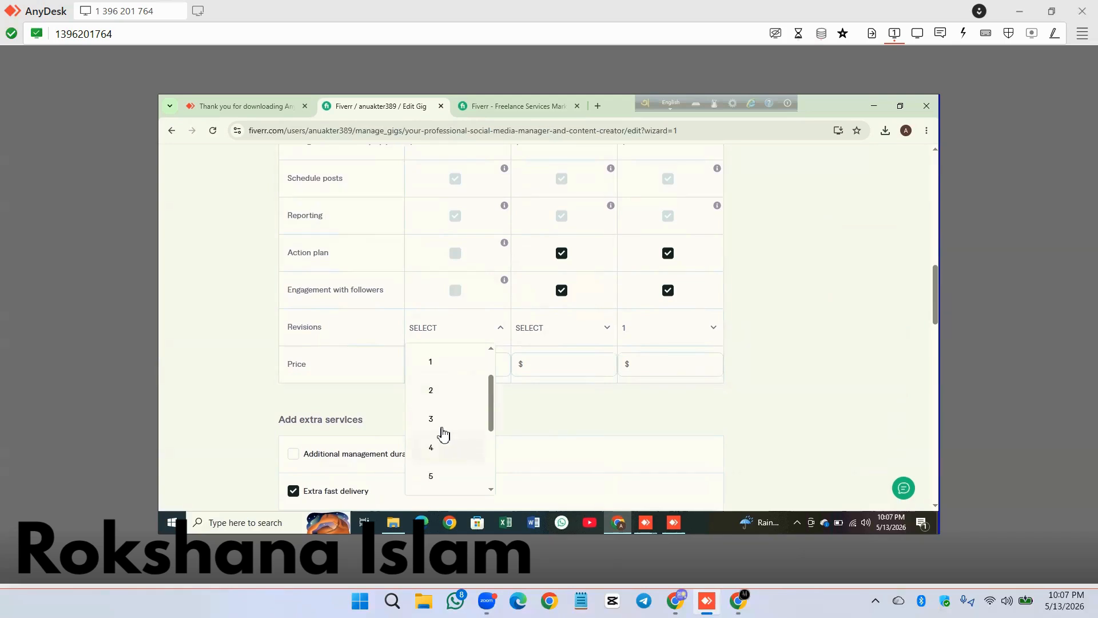
scroll(431, 399, down, 2)
click(434, 421)
click(581, 338)
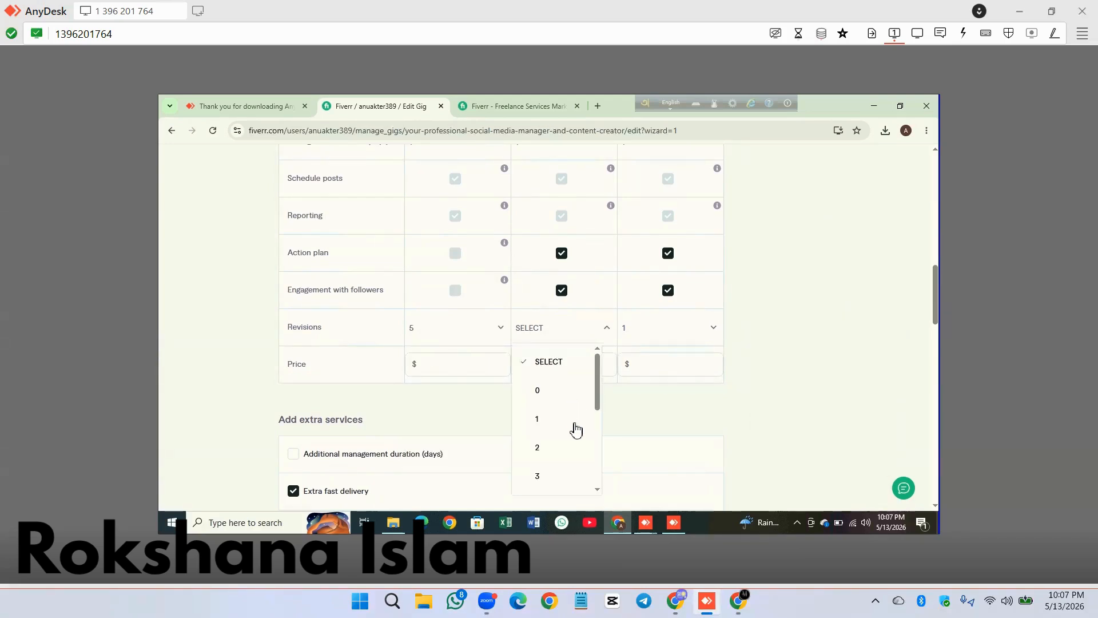
scroll(559, 474, down, 7)
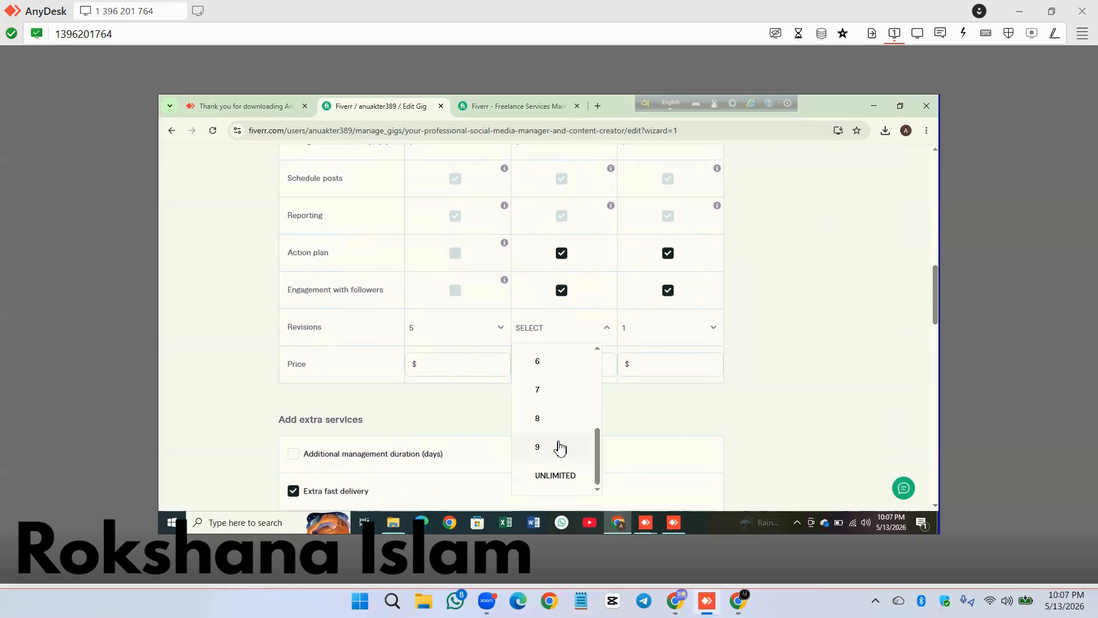
click(560, 454)
click(697, 335)
scroll(669, 466, down, 5)
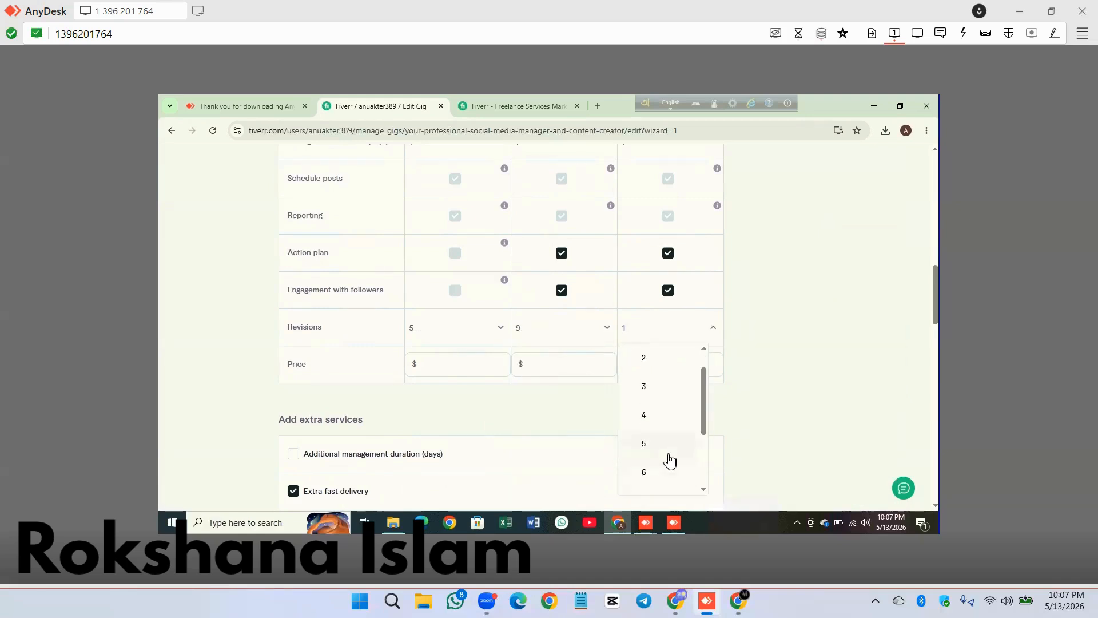
click(664, 475)
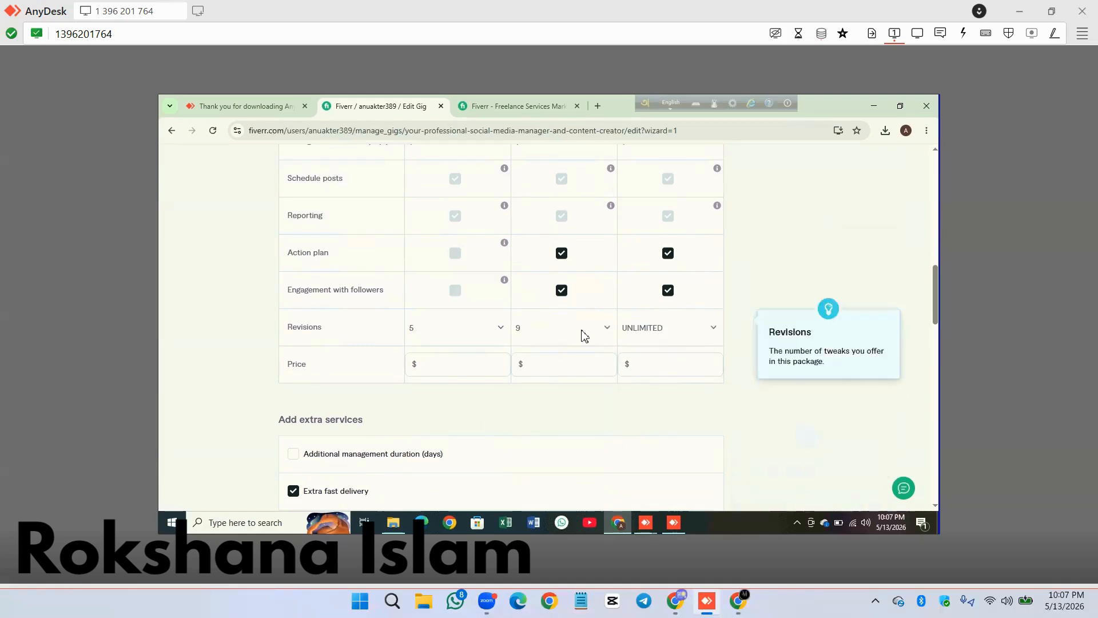
click(435, 372)
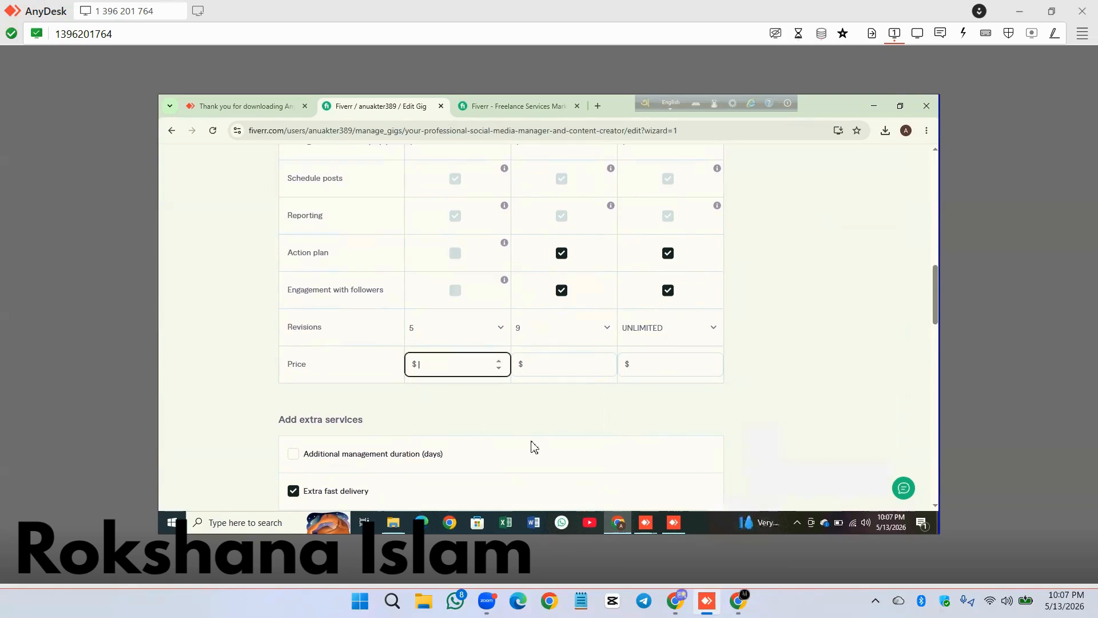
- Set the Basic package price to $120, checking the Social Media Gig notes for reference
click(675, 600)
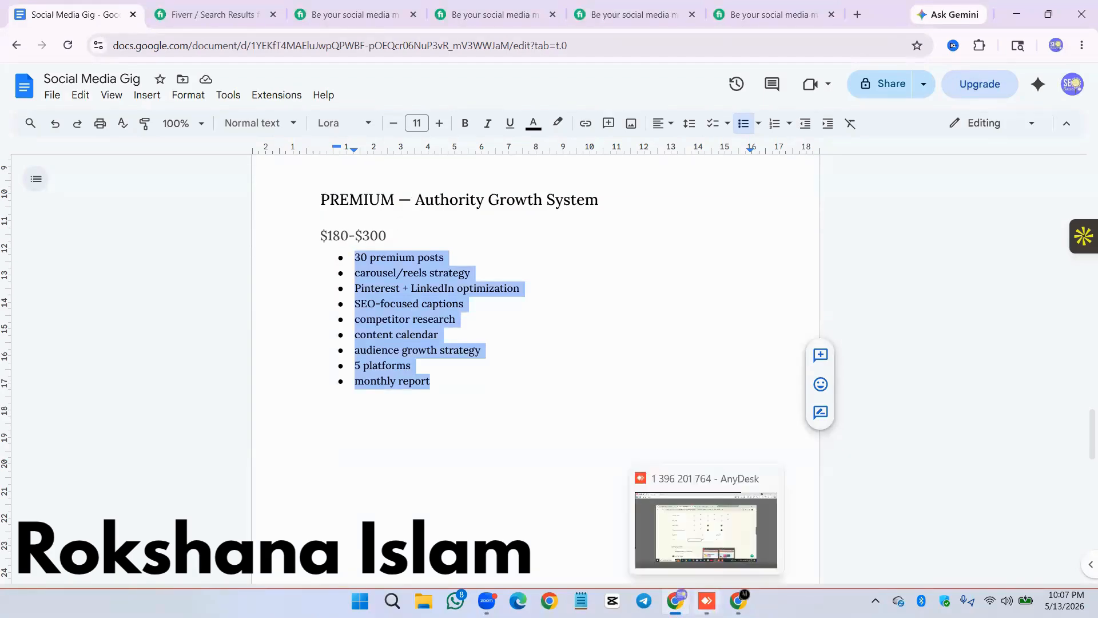
click(707, 599)
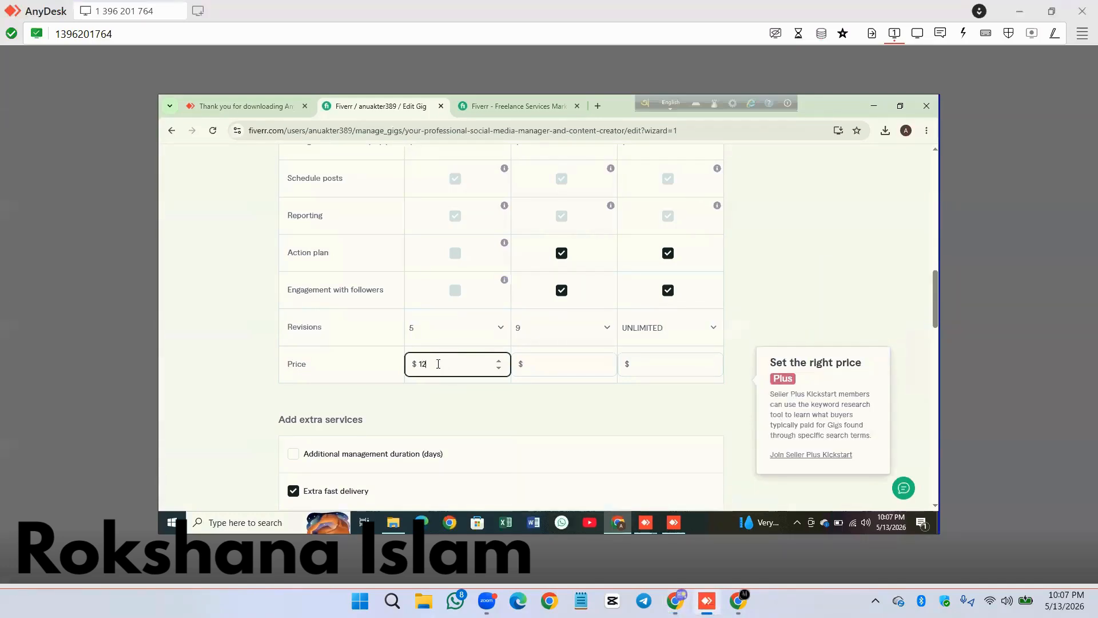
click(549, 363)
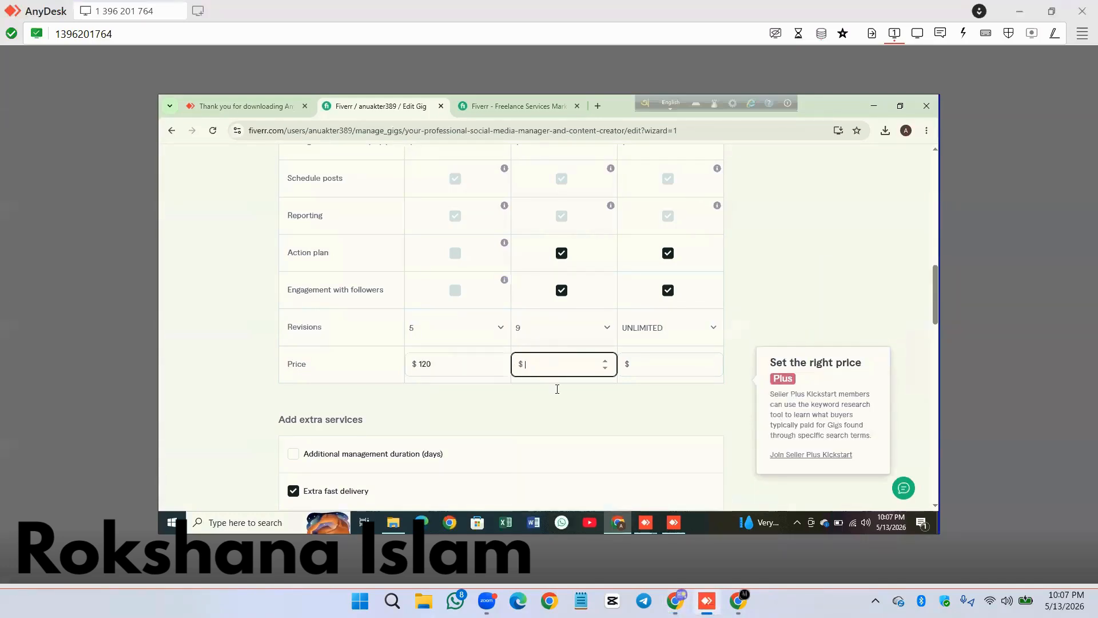
click(675, 600)
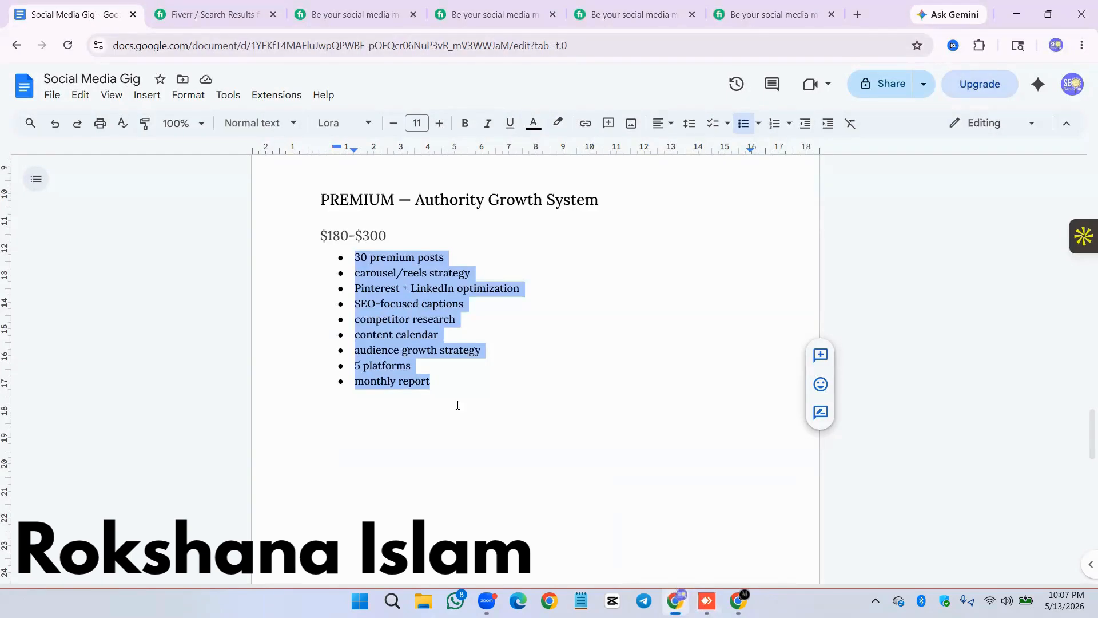
- Look up the BASIC and STANDARD price lists ($85-$120 Standard) in the Social Media Gig doc
scroll(458, 405, down, 10)
scroll(466, 434, up, 15)
scroll(469, 432, down, 15)
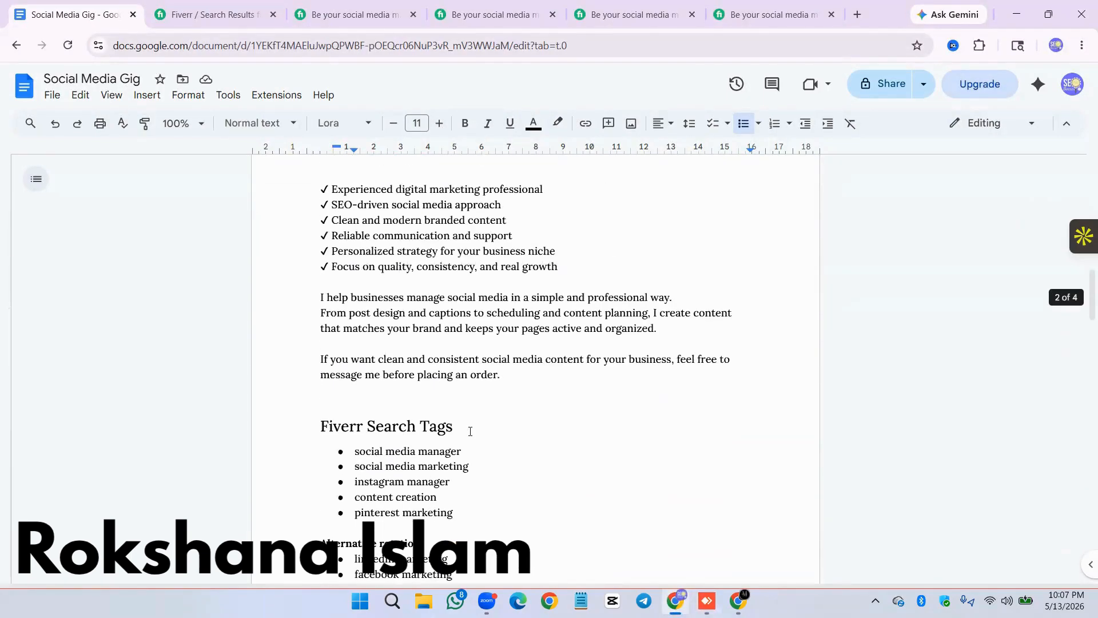
scroll(470, 431, down, 6)
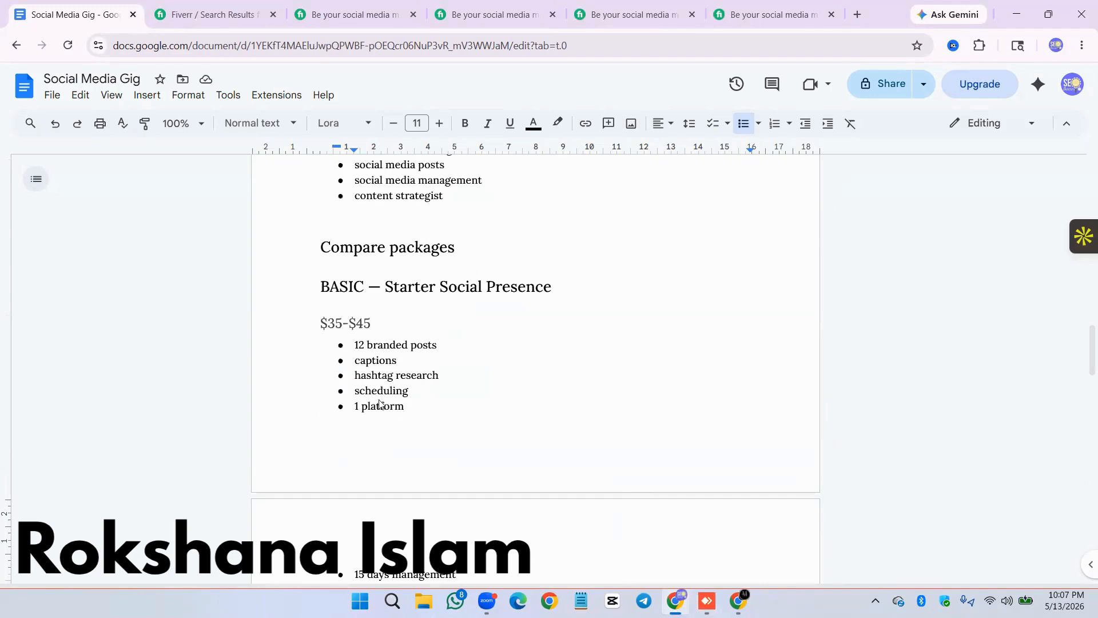
scroll(380, 404, down, 4)
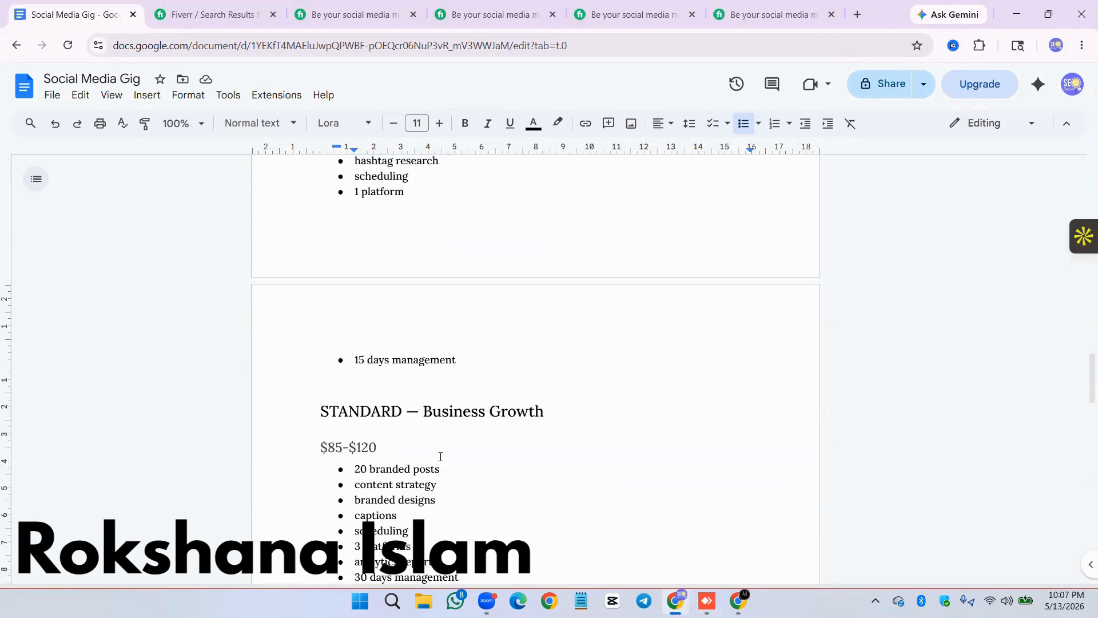
click(707, 600)
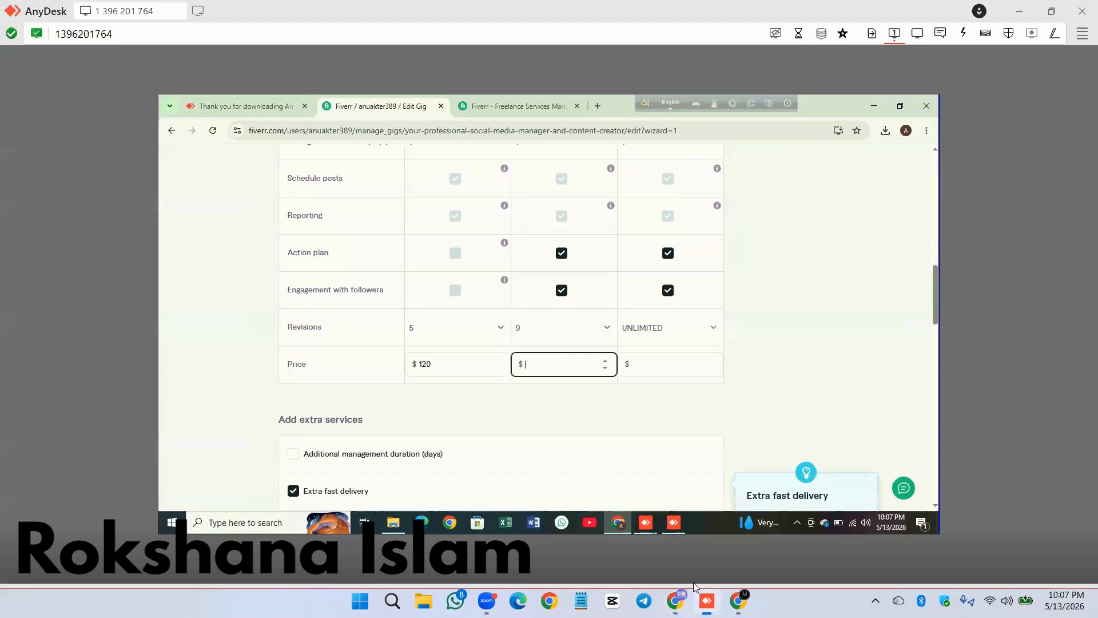
- Price the packages at $35 Basic, $85 Standard and $120 Premium
click(439, 366)
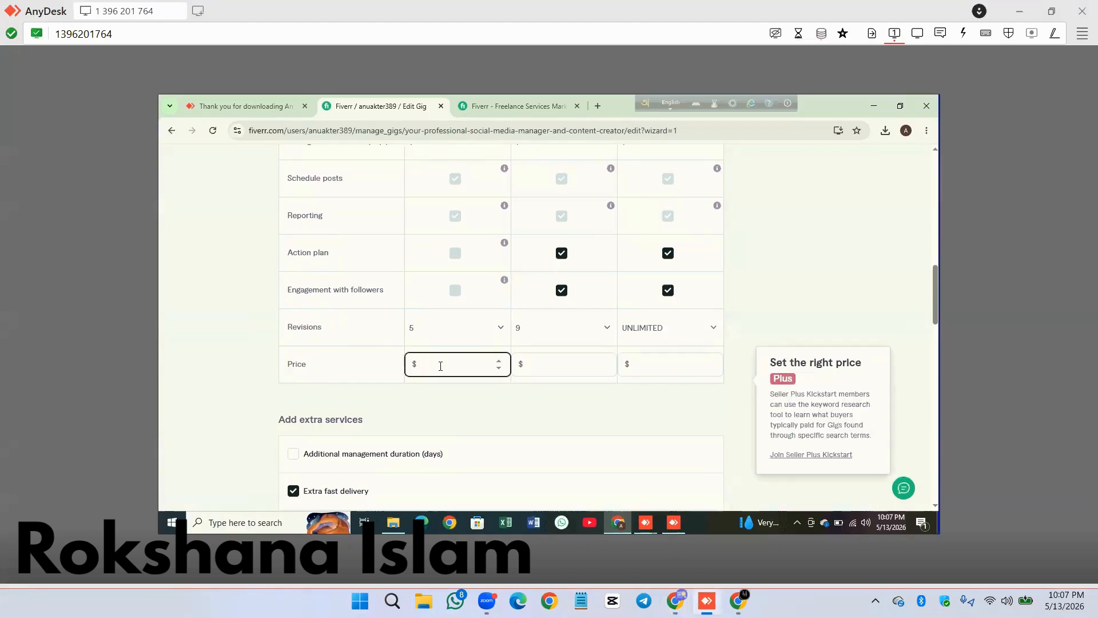
click(537, 367)
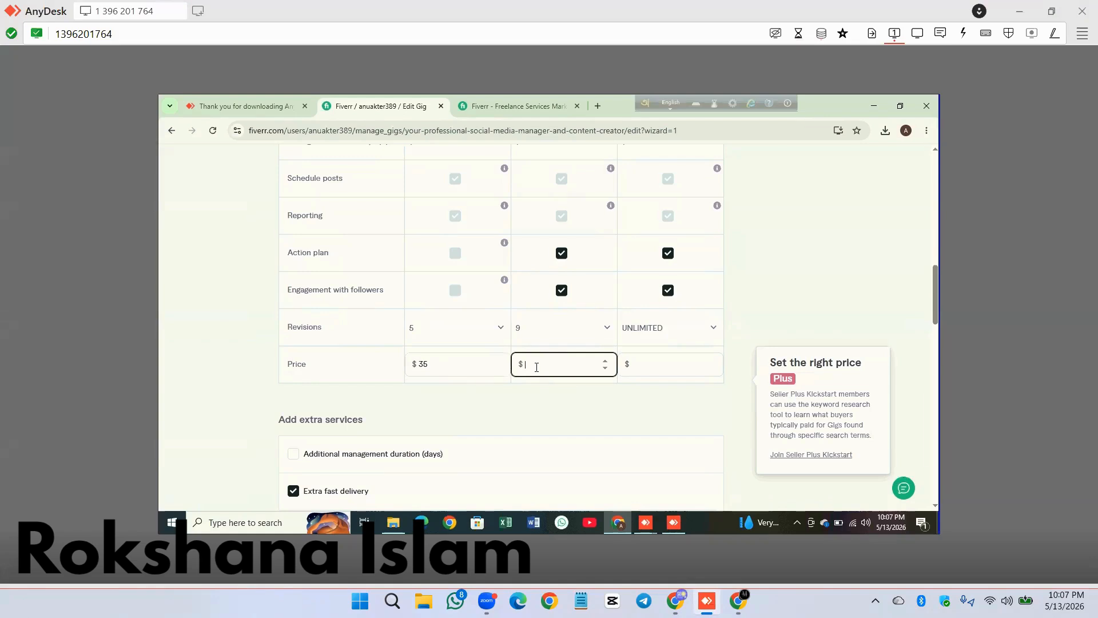
text(85)
click(645, 366)
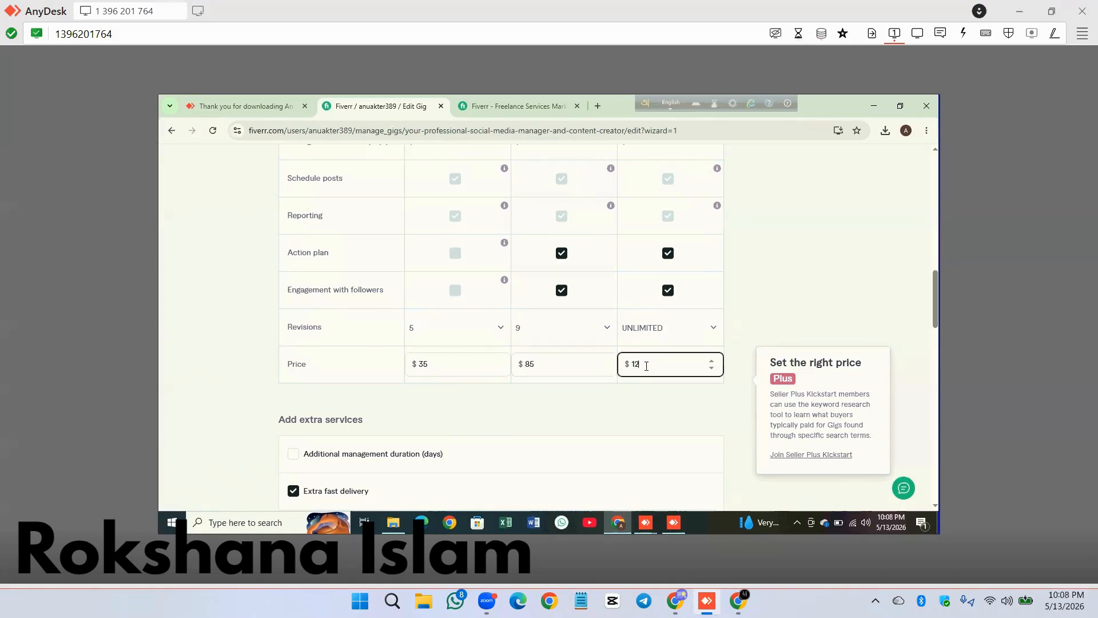
text(120)
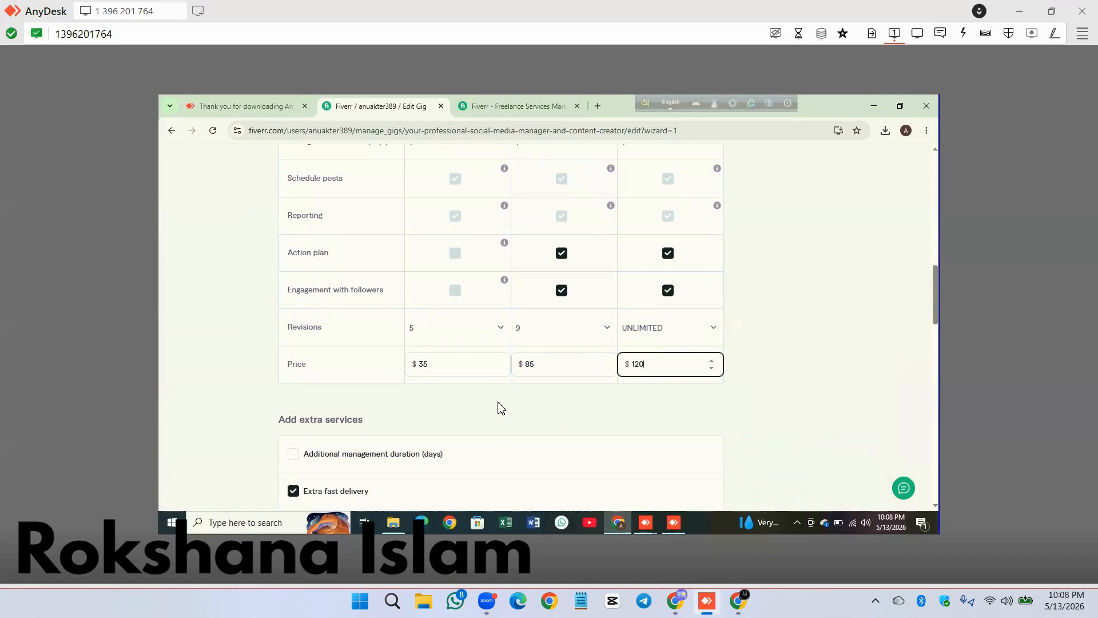
scroll(514, 400, down, 2)
scroll(350, 372, down, 2)
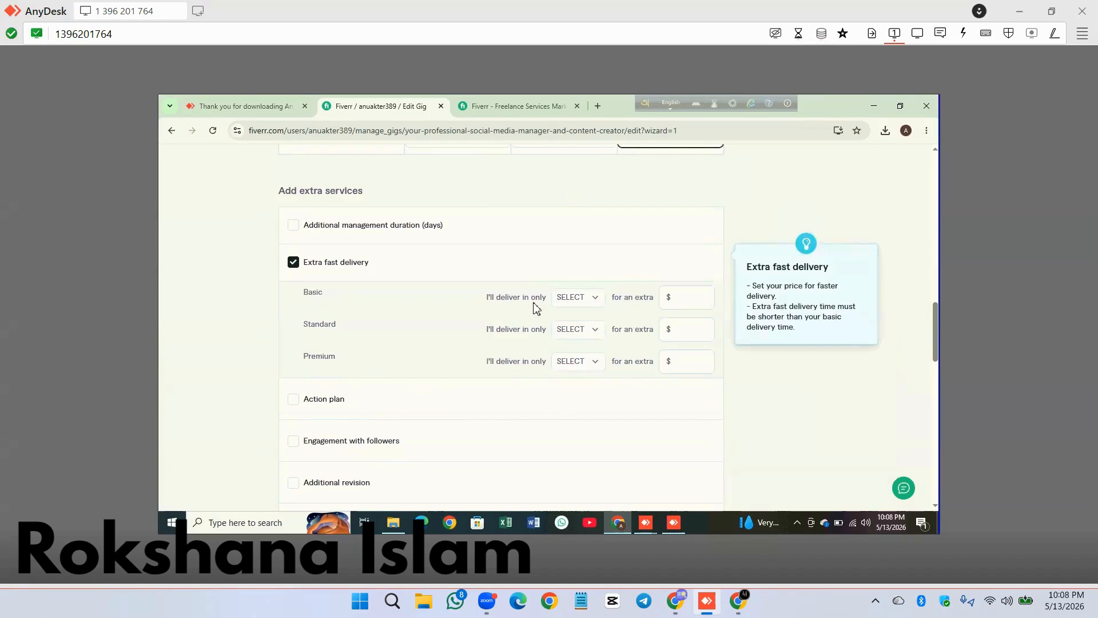
click(595, 302)
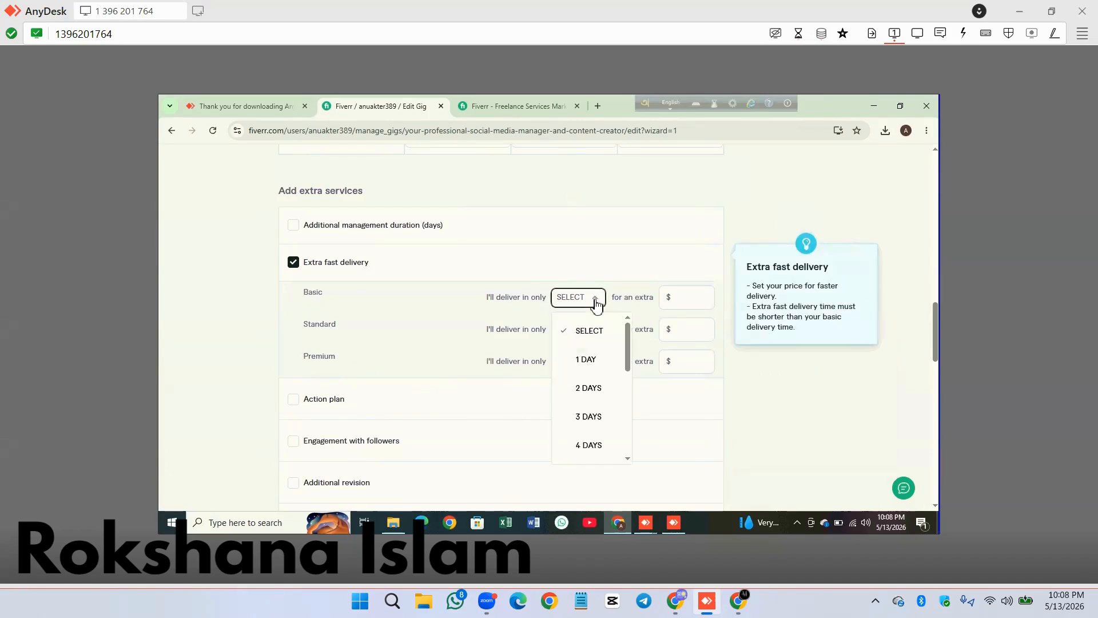
click(517, 408)
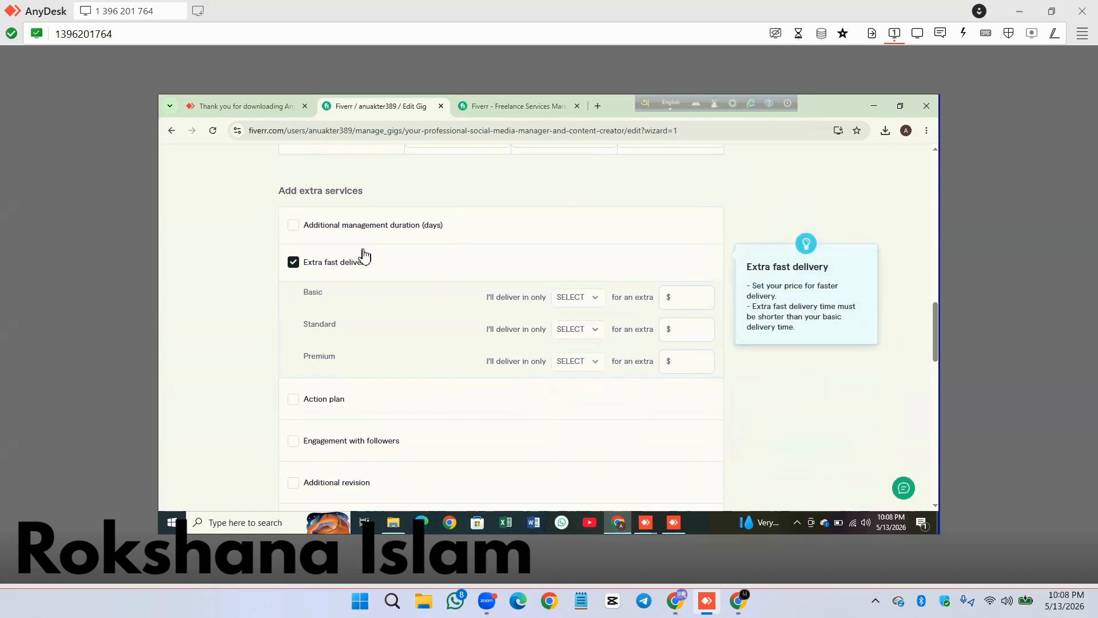
scroll(486, 395, down, 3)
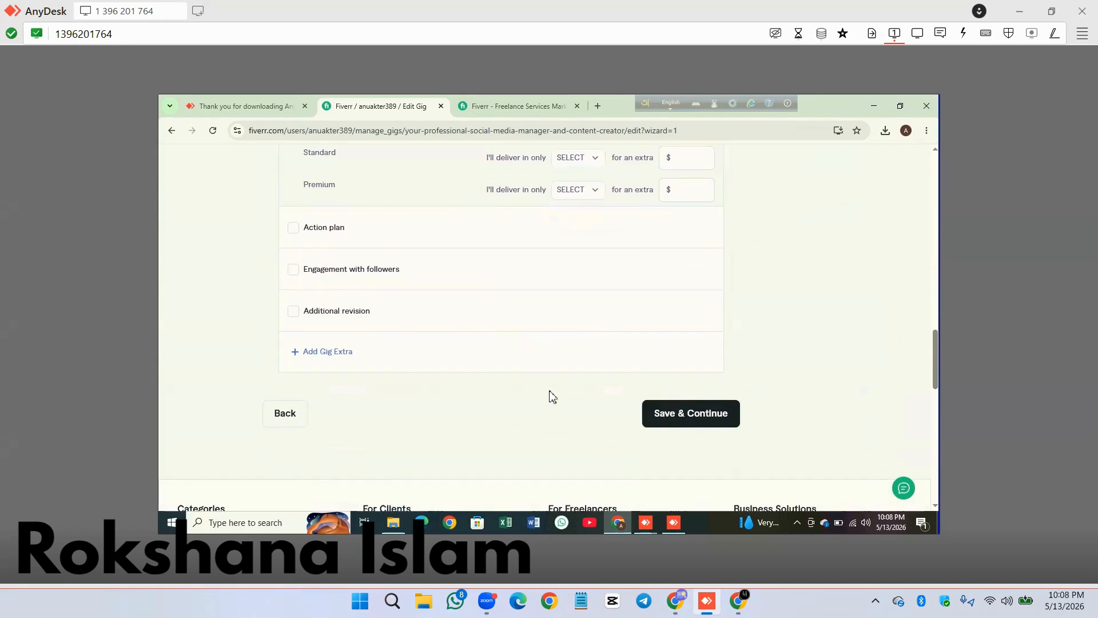
scroll(400, 366, up, 1)
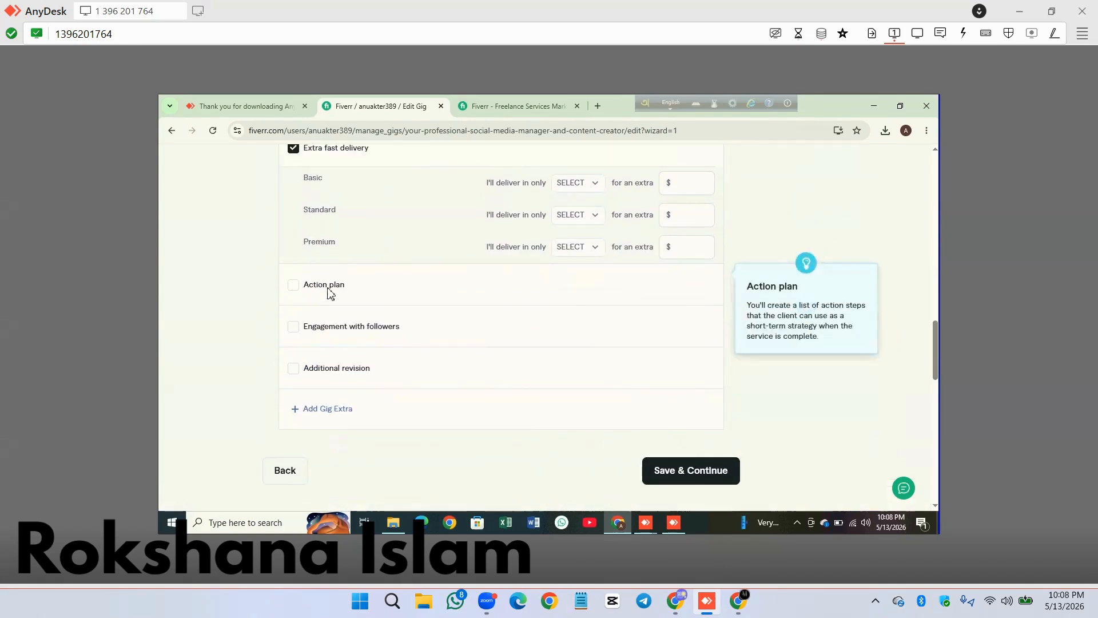
click(294, 286)
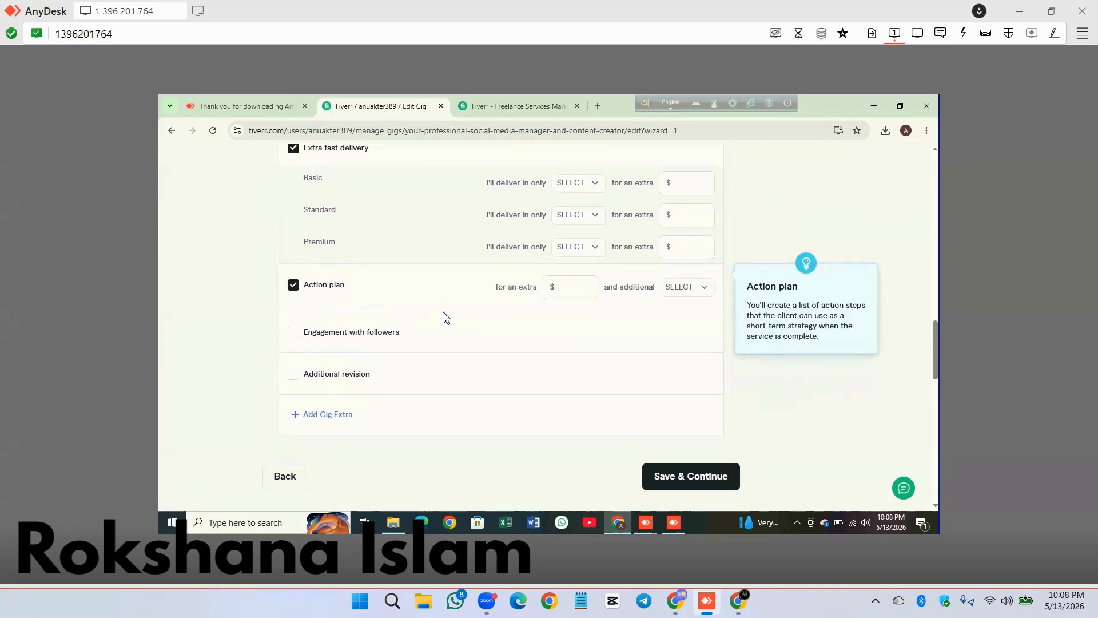
click(566, 288)
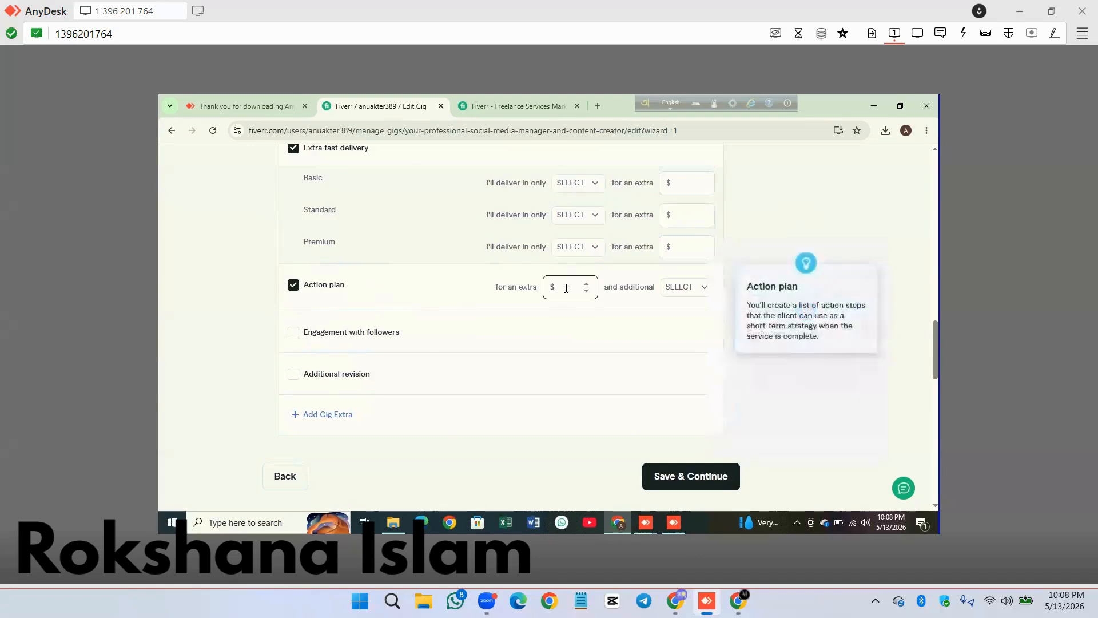
click(292, 288)
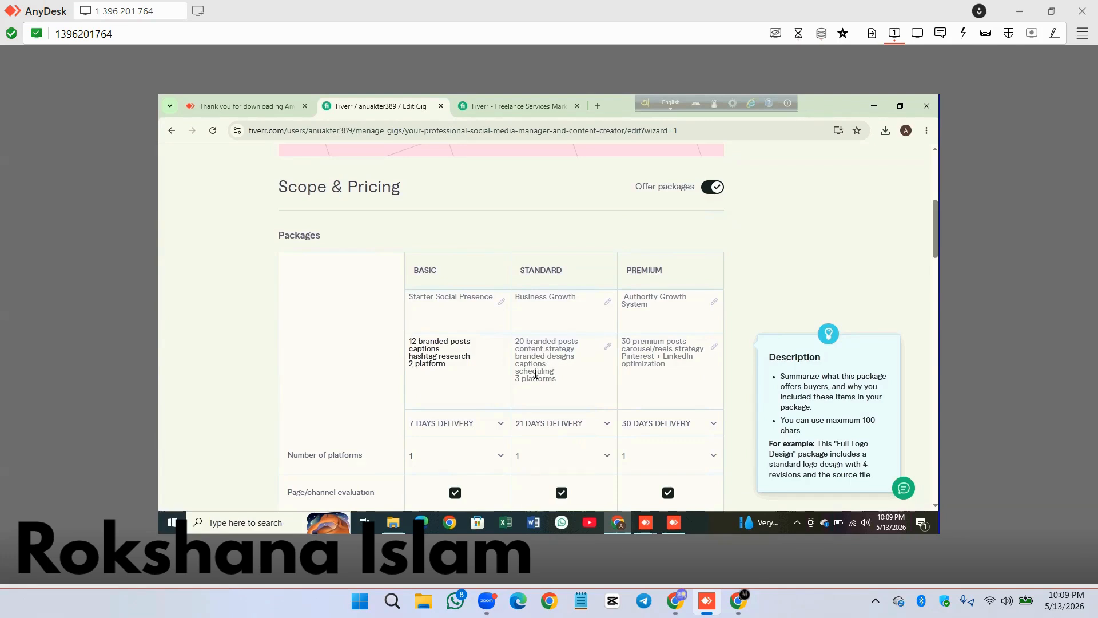
- Delete the 'scheduling' line from the Standard package description, leaving captions and 3 platforms last
drag(553, 371, 520, 371)
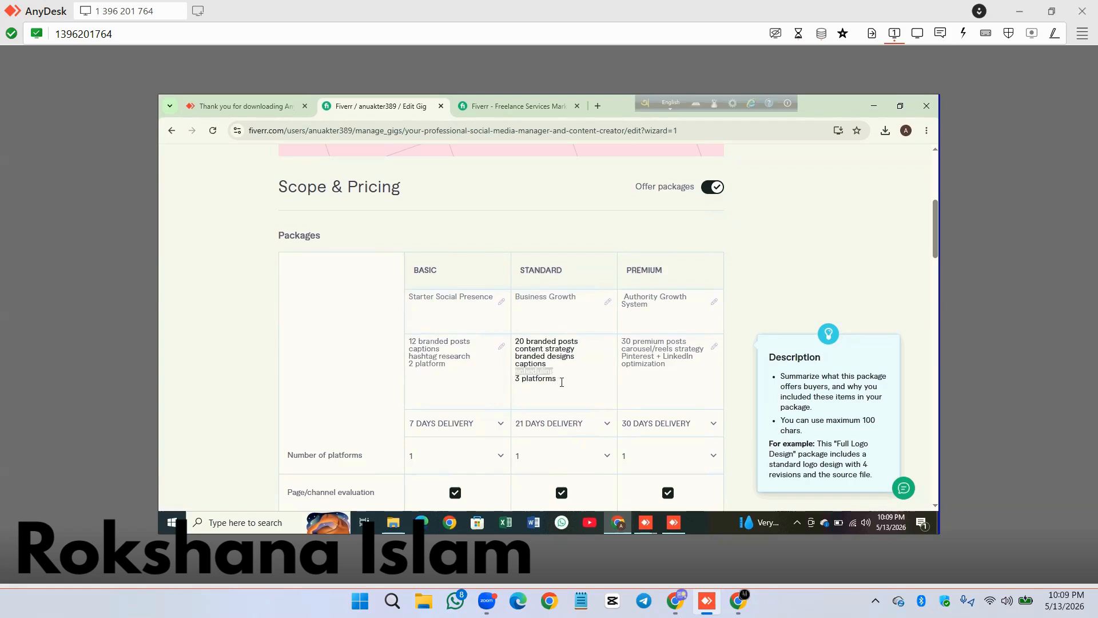
key(BackSpace)
key(BackSpace)
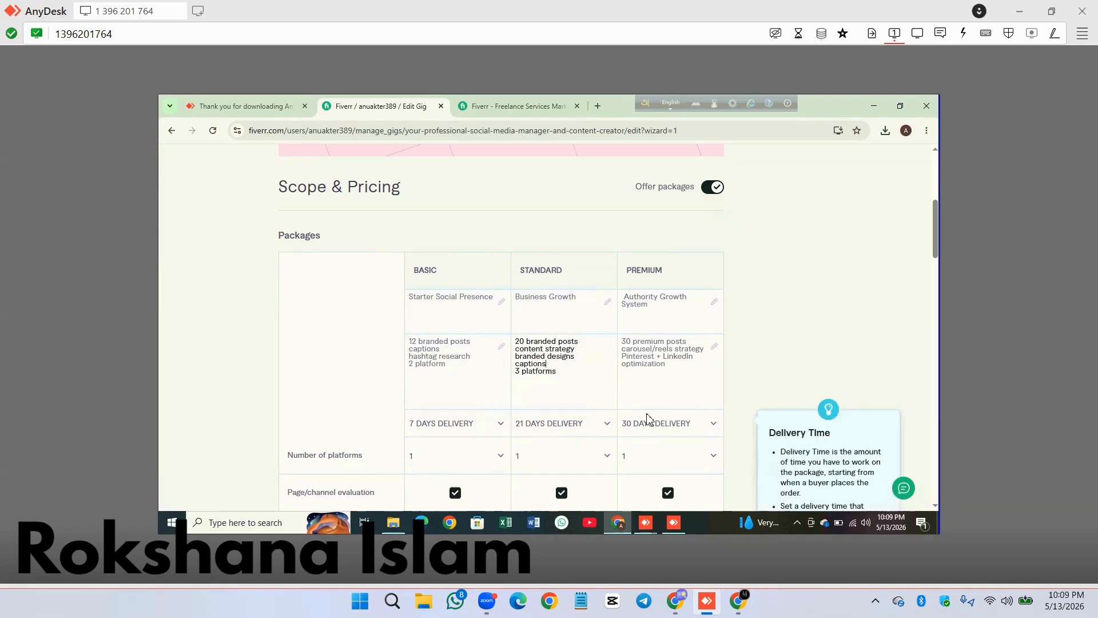
scroll(726, 444, down, 2)
scroll(718, 440, down, 2)
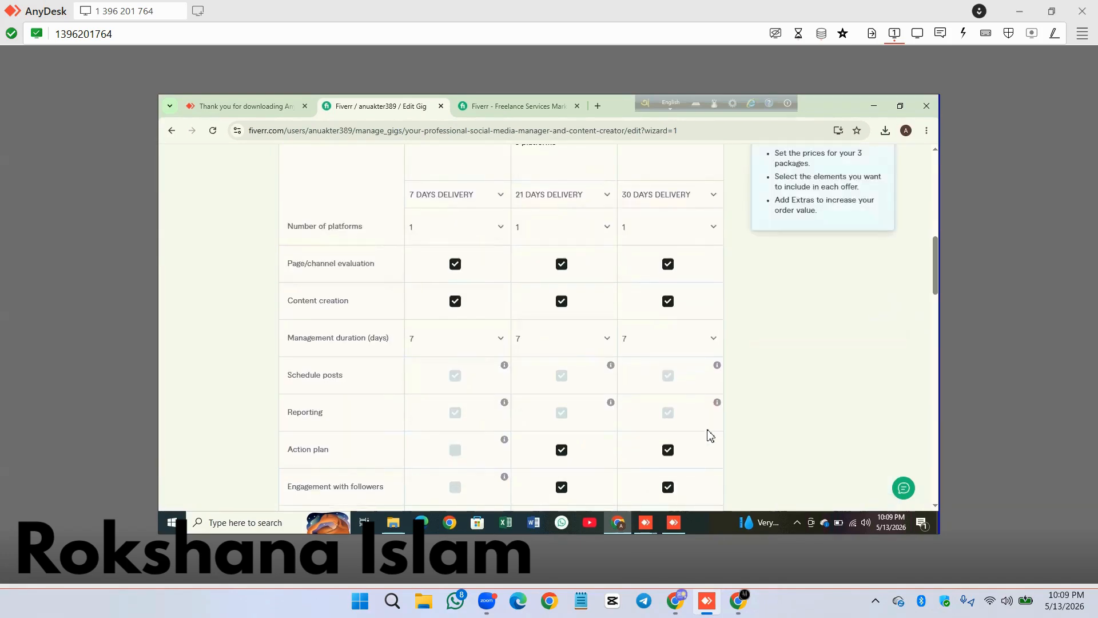
scroll(710, 449, down, 4)
scroll(709, 447, down, 15)
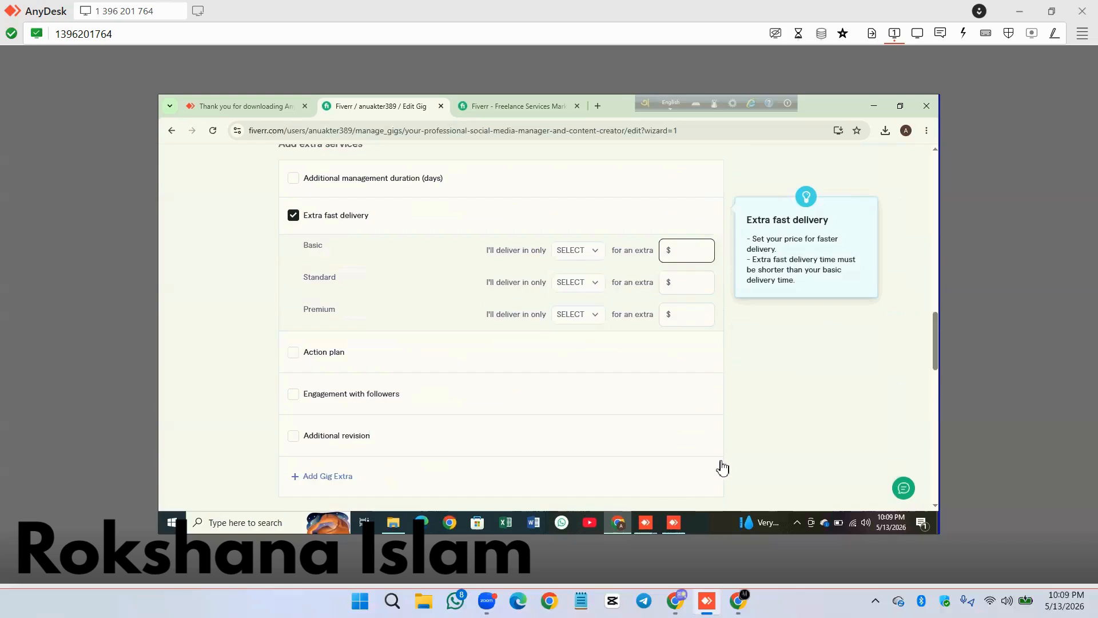
scroll(722, 375, up, 2)
scroll(722, 374, up, 3)
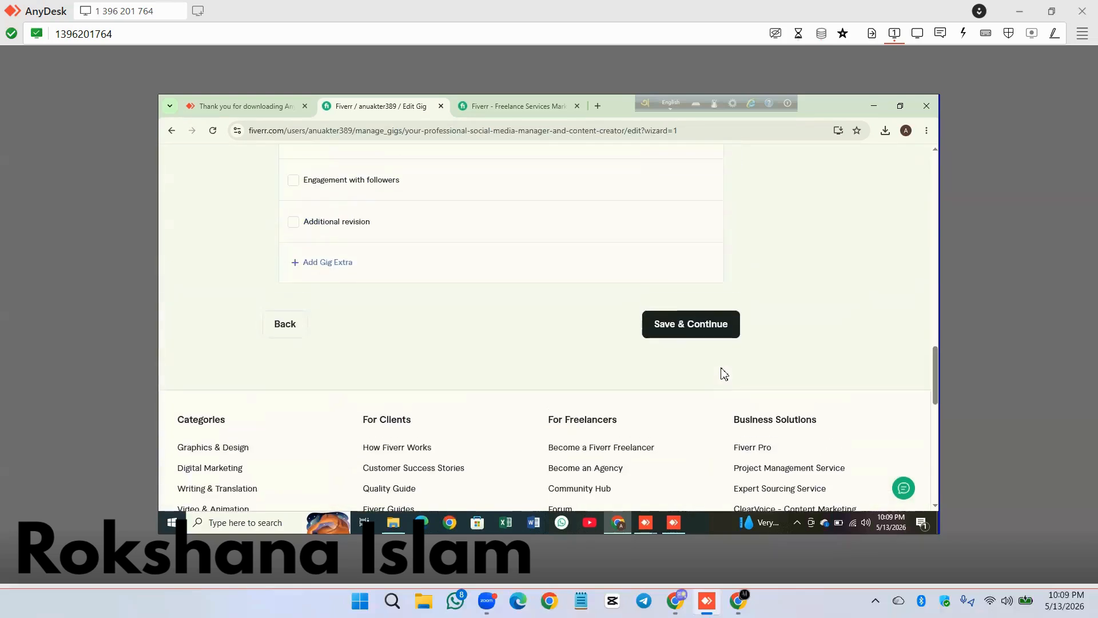
- Save the pricing step, reach the Description & FAQ step, and switch to the Social Media Gig doc
click(691, 331)
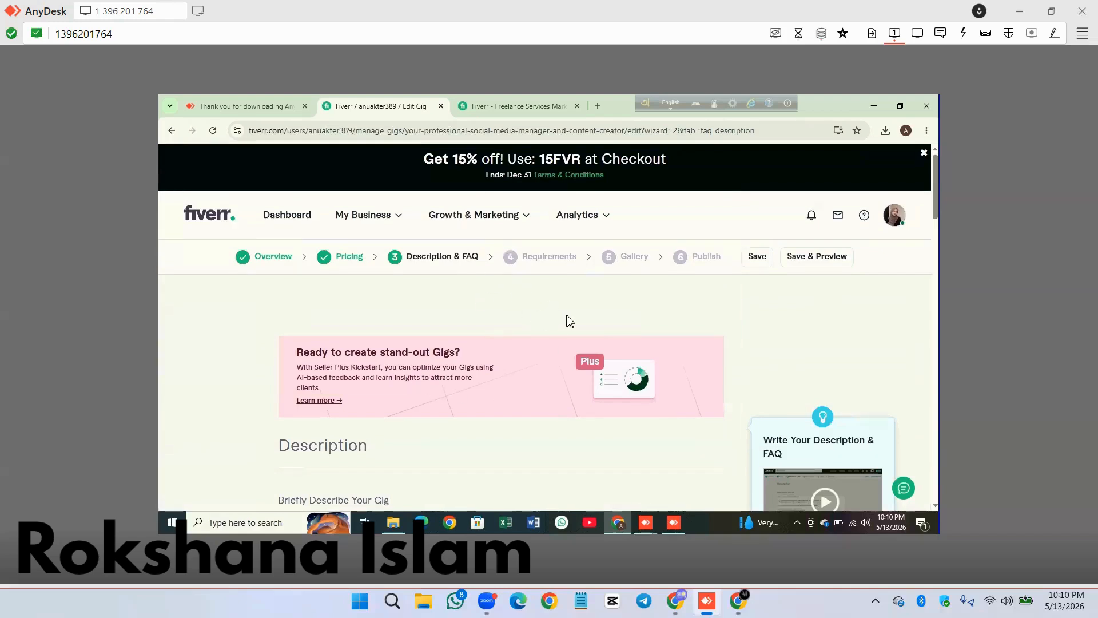
scroll(432, 294, down, 2)
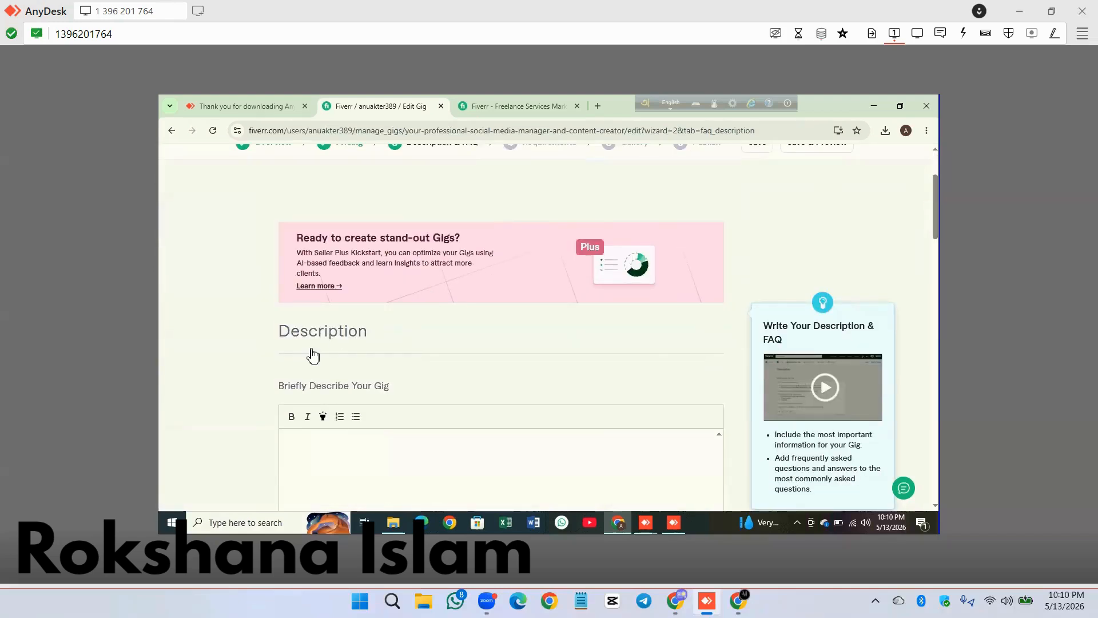
scroll(383, 367, down, 1)
scroll(392, 366, down, 1)
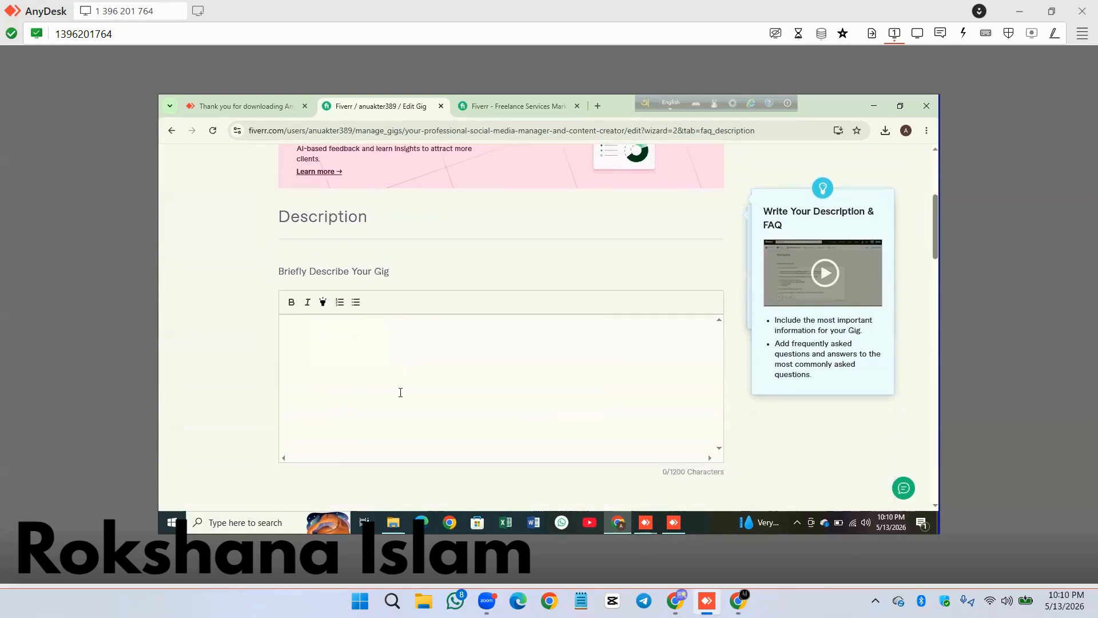
scroll(400, 392, down, 1)
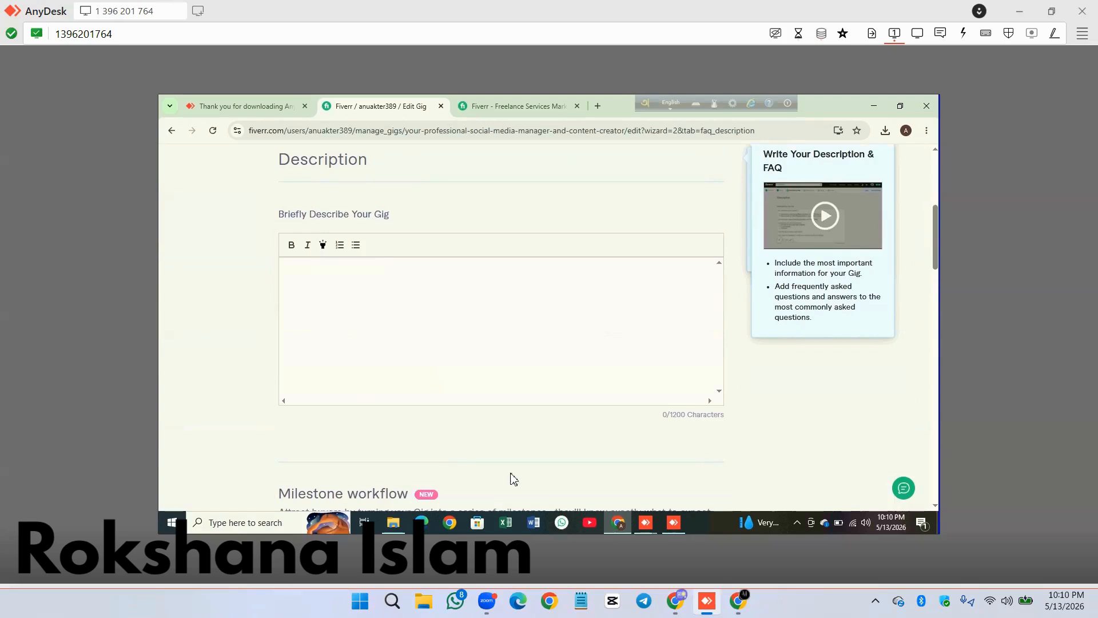
key(alt+Tab)
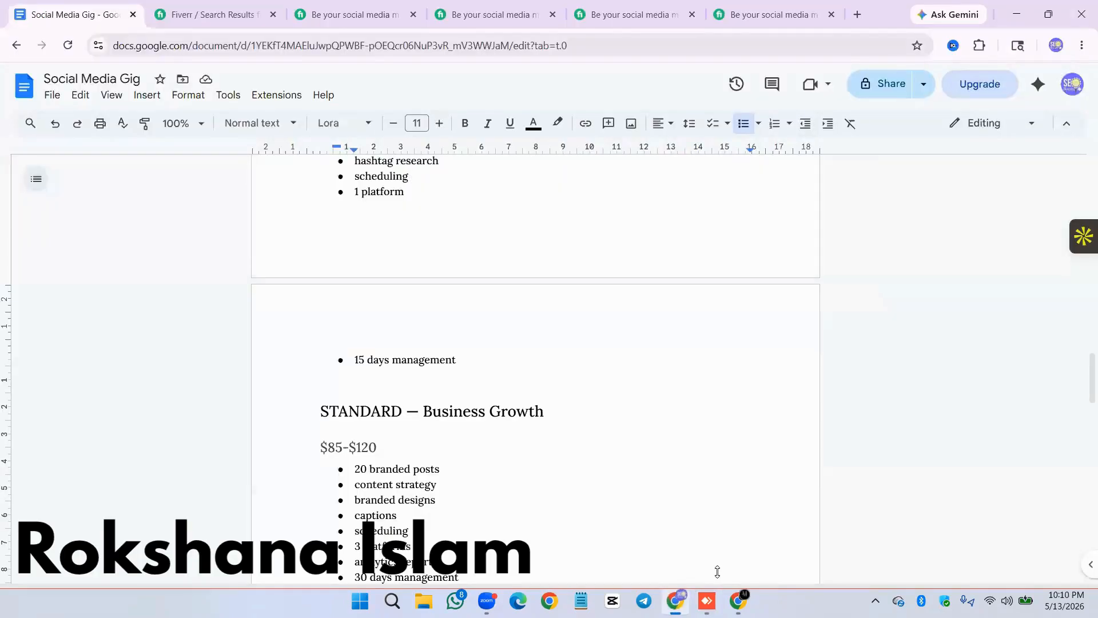
- Copy the first FAQ question, about branded content, and its answer from the doc
scroll(458, 404, down, 10)
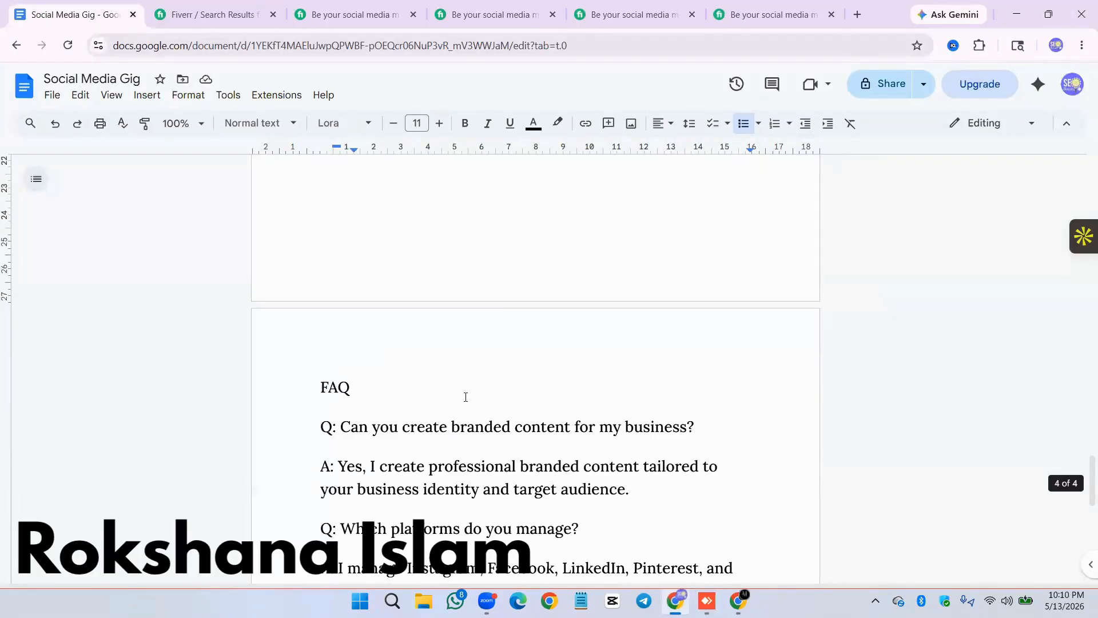
scroll(466, 394, down, 3)
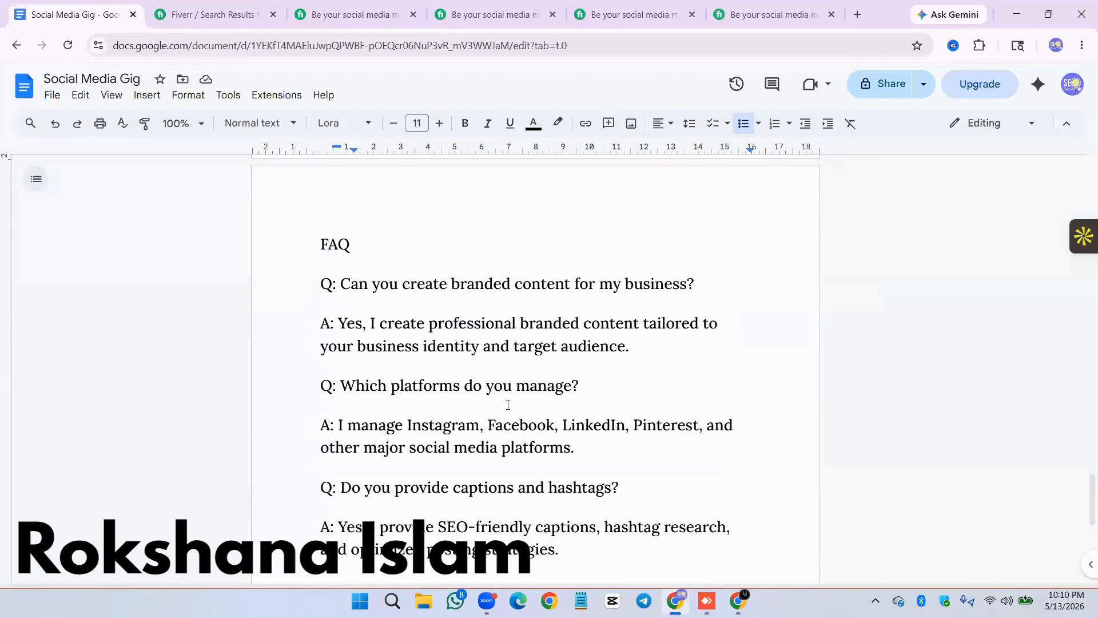
scroll(507, 404, up, 15)
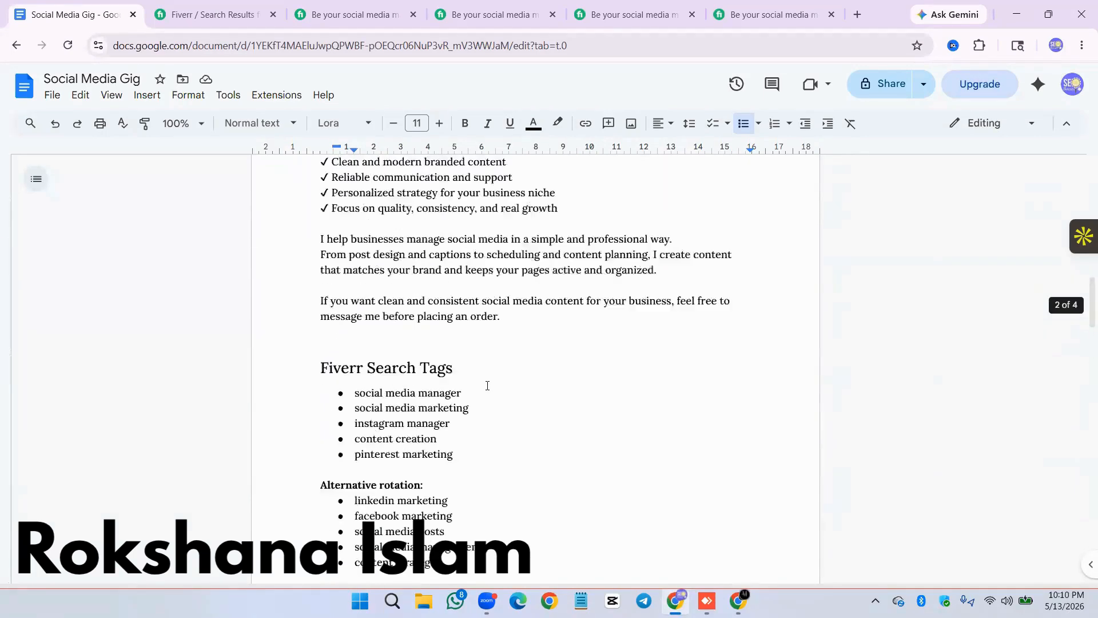
scroll(487, 385, up, 15)
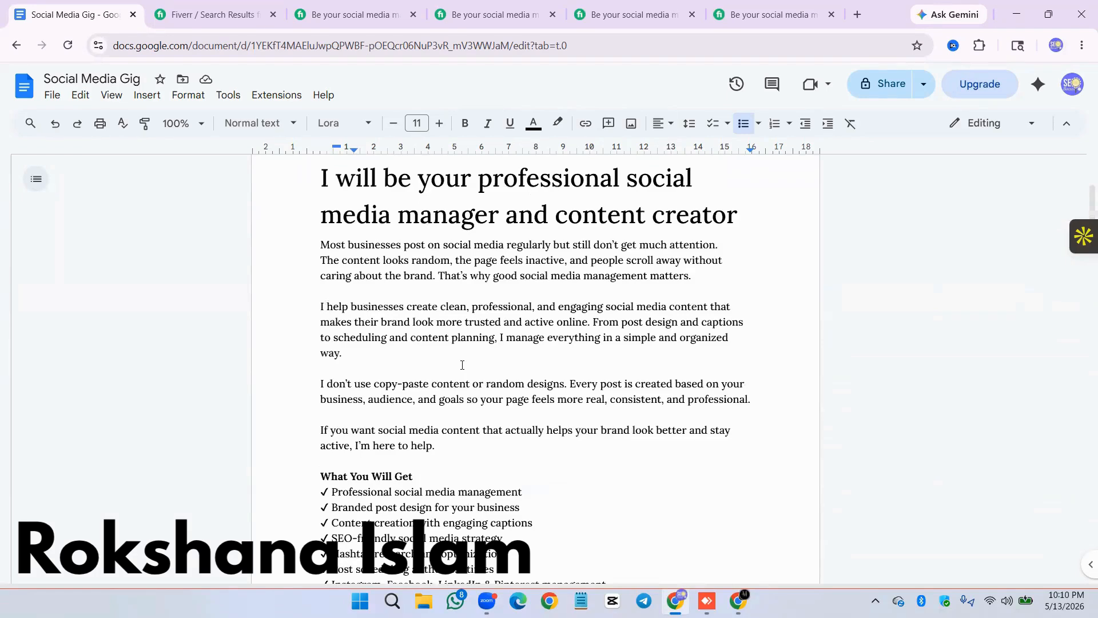
scroll(462, 364, up, 1)
scroll(462, 365, down, 1)
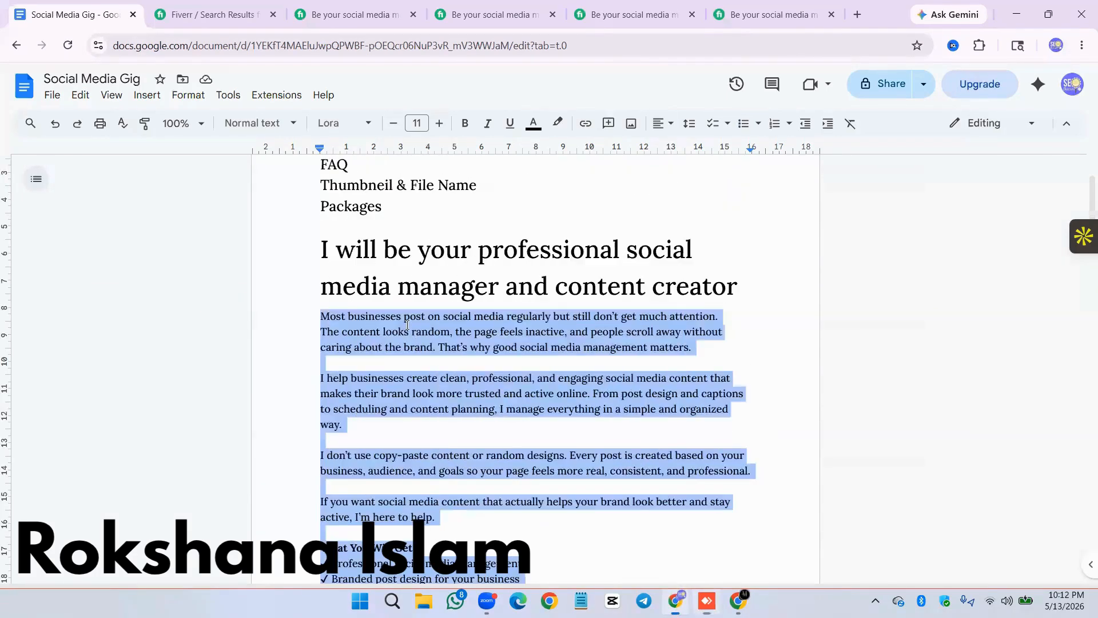
scroll(407, 325, down, 15)
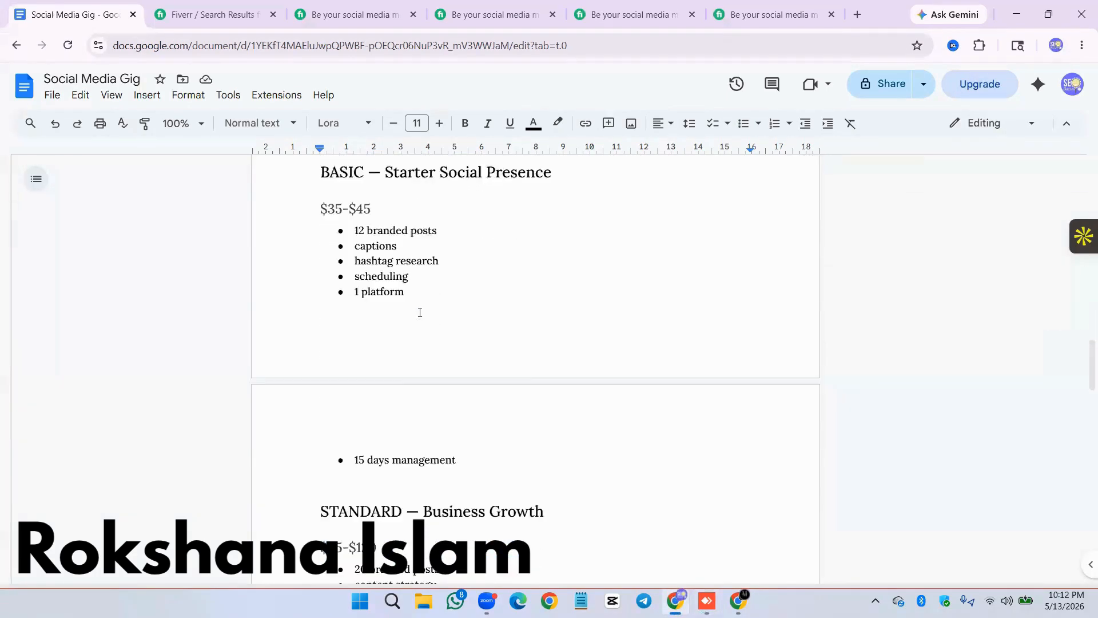
scroll(419, 312, down, 15)
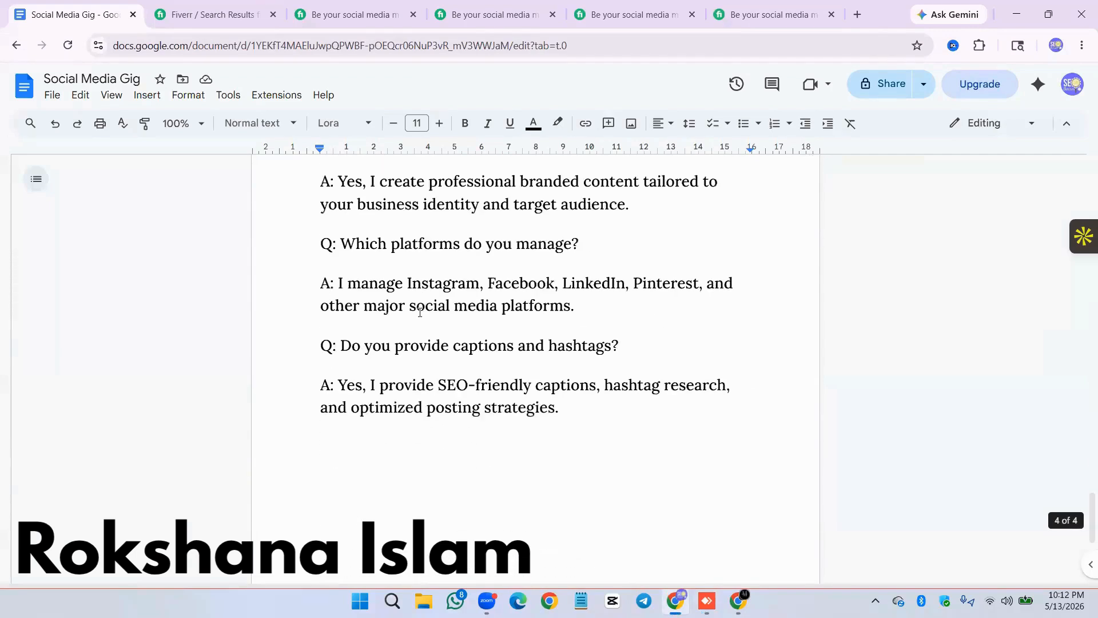
scroll(420, 312, up, 3)
drag(336, 283, 694, 283)
right_click(676, 286)
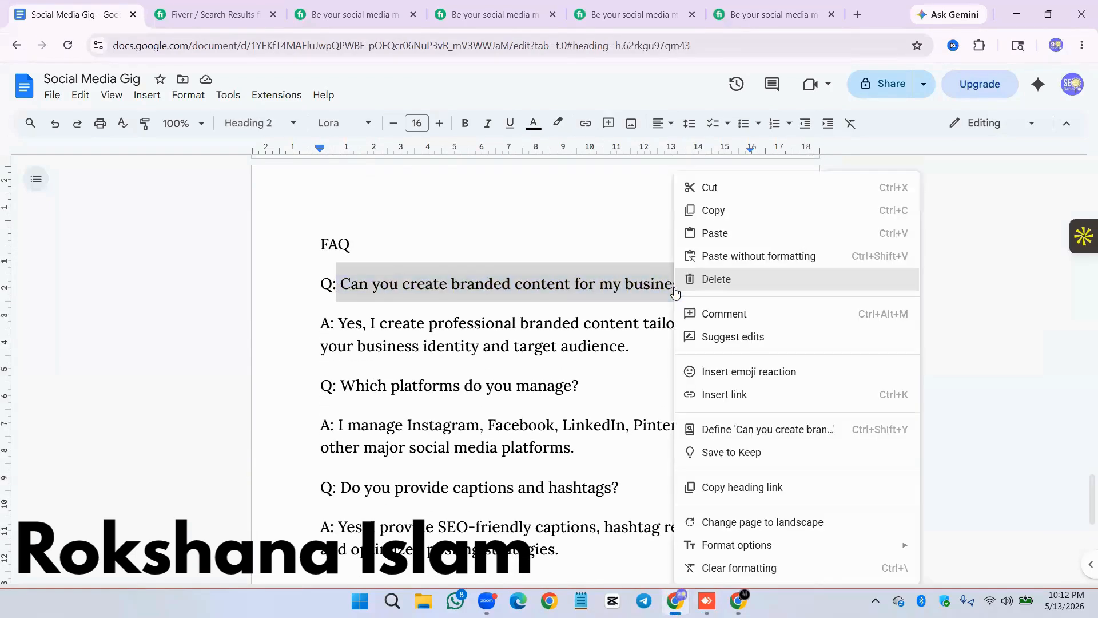
click(737, 211)
drag(338, 324, 596, 343)
right_click(583, 332)
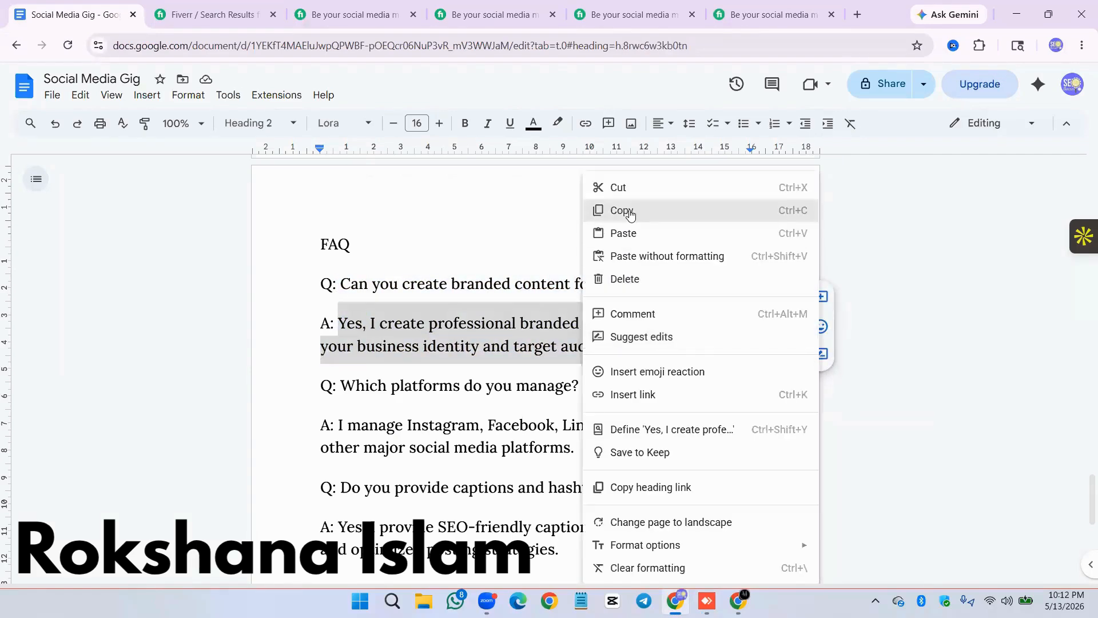
click(623, 210)
- Copy the question 'Which platforms do you manage?' and its answer
drag(340, 390, 604, 382)
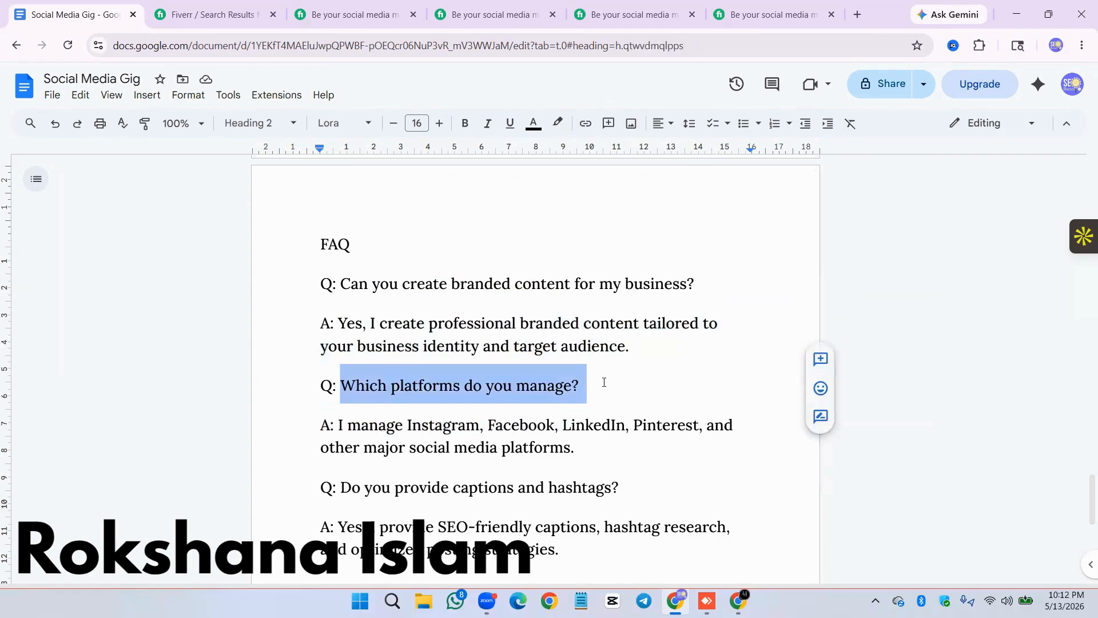
right_click(556, 386)
click(593, 210)
drag(337, 426, 571, 439)
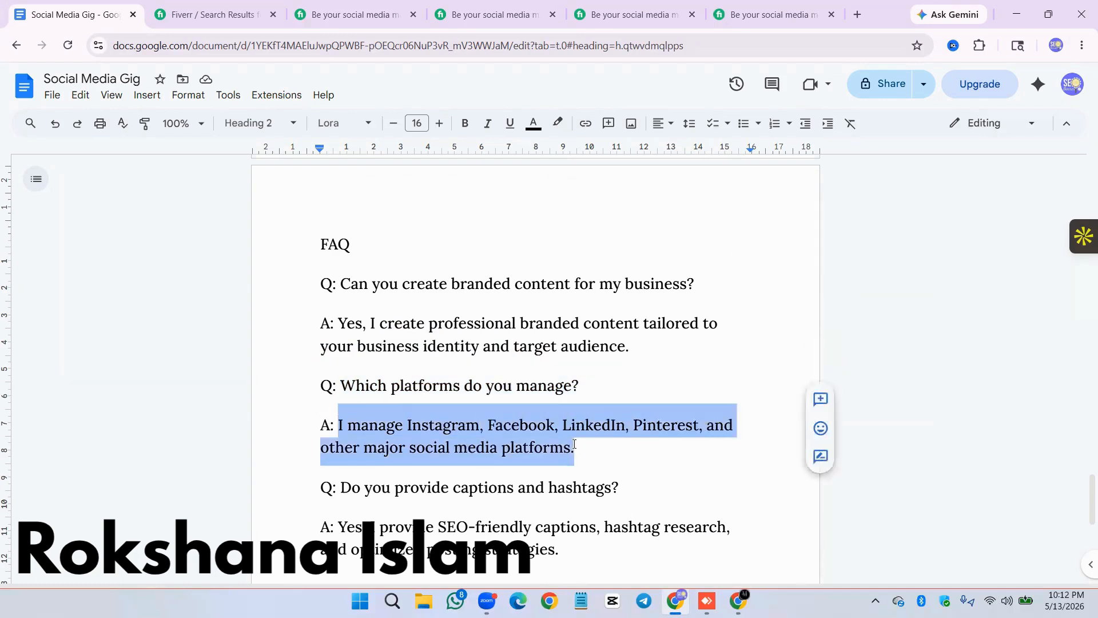
right_click(562, 415)
click(613, 212)
- Add the FAQ 'Can you create branded content for my business?' with its pasted answer
click(705, 599)
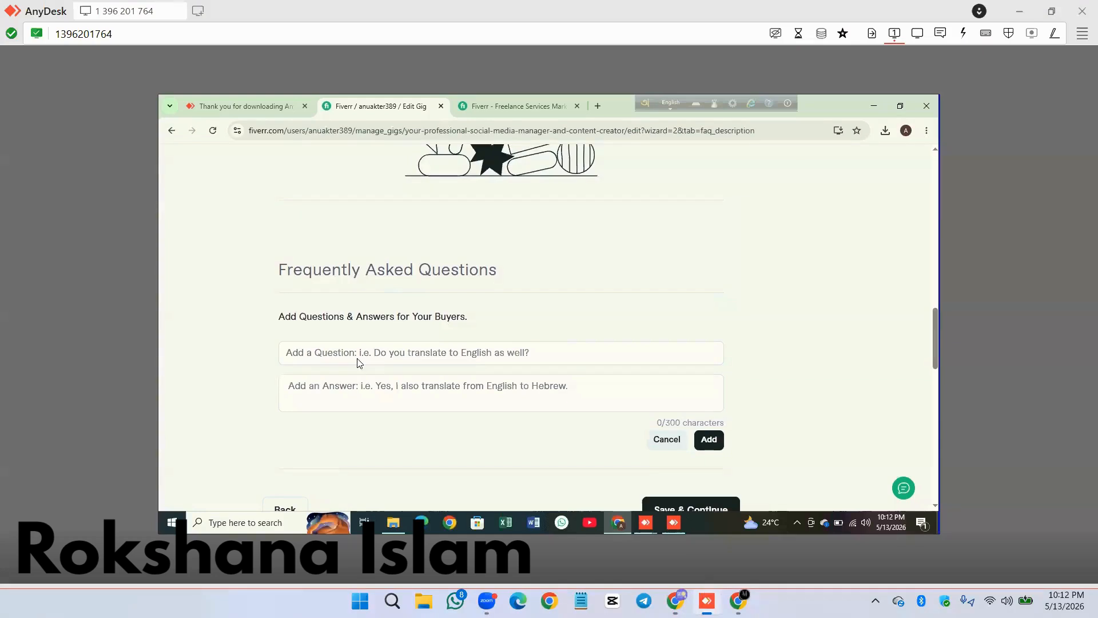
click(309, 353)
key(super+v)
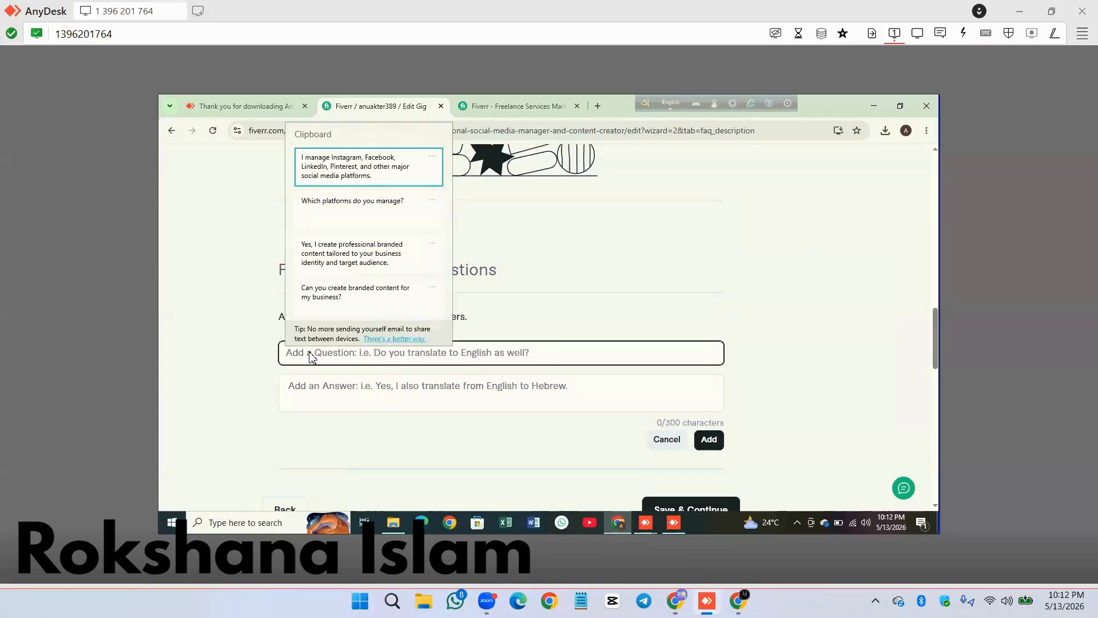
click(357, 309)
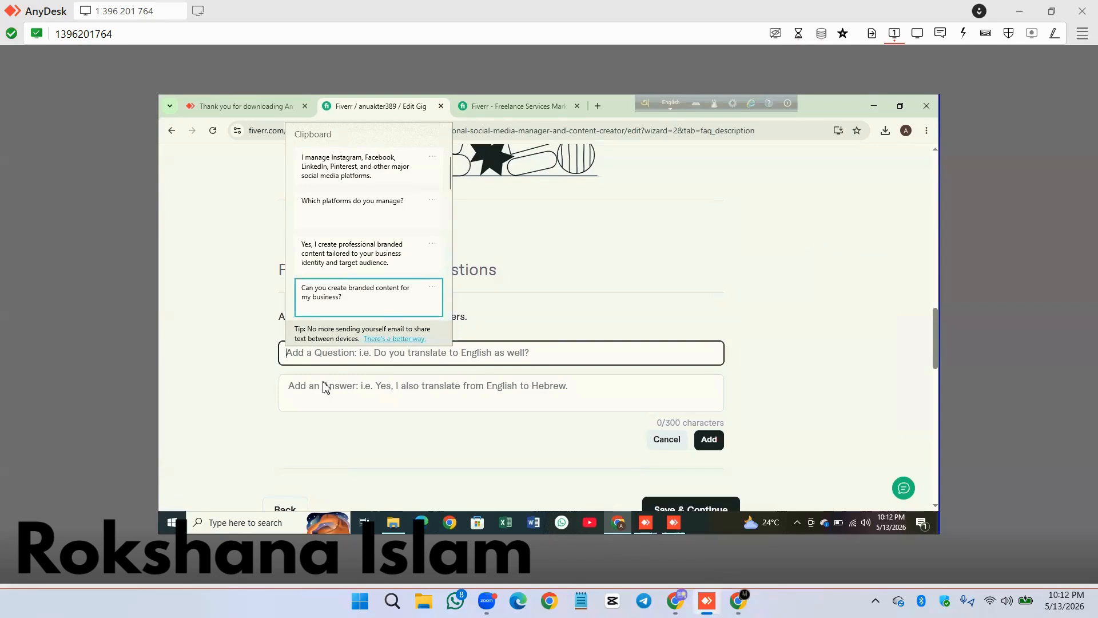
click(321, 390)
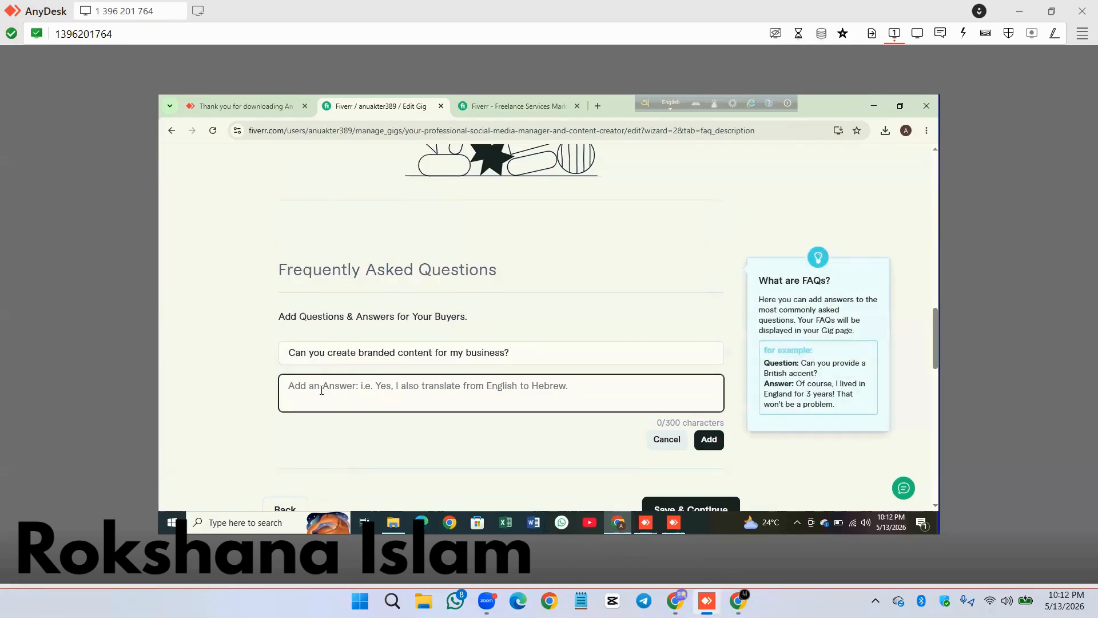
key(super+v)
click(356, 297)
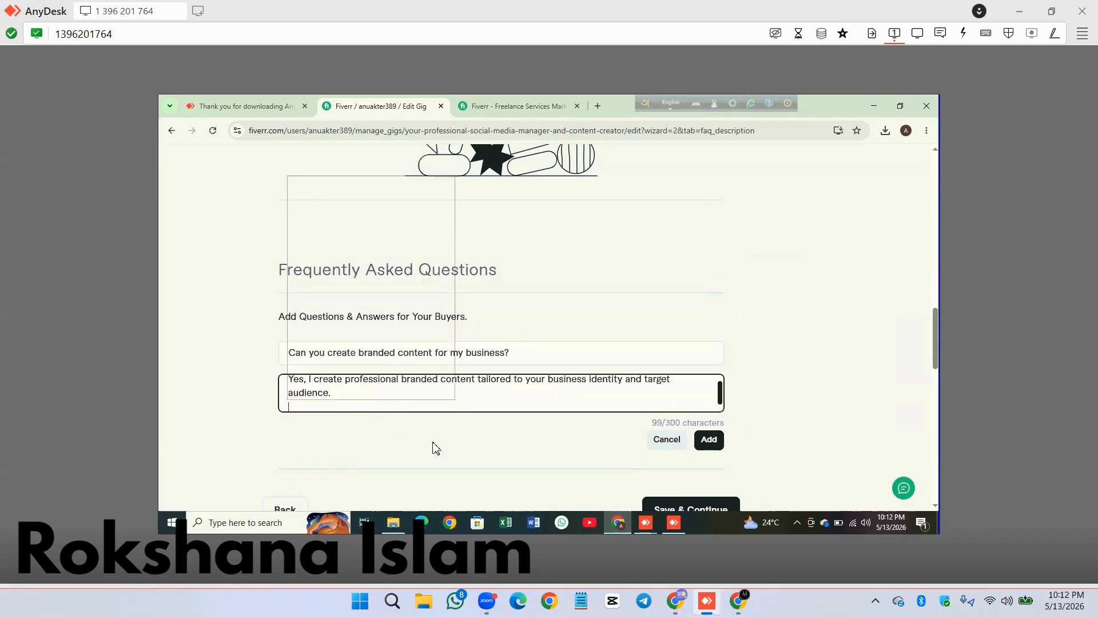
click(710, 440)
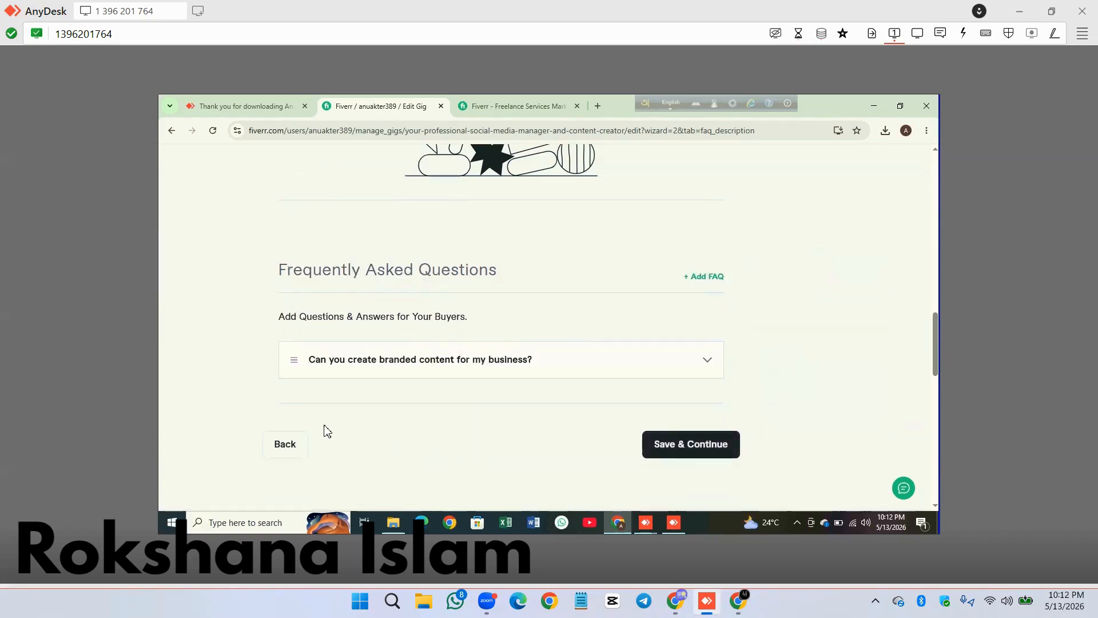
- Add the FAQ 'Which platforms do you manage?' with the Instagram, Facebook, LinkedIn, Pinterest answer
click(704, 277)
click(325, 353)
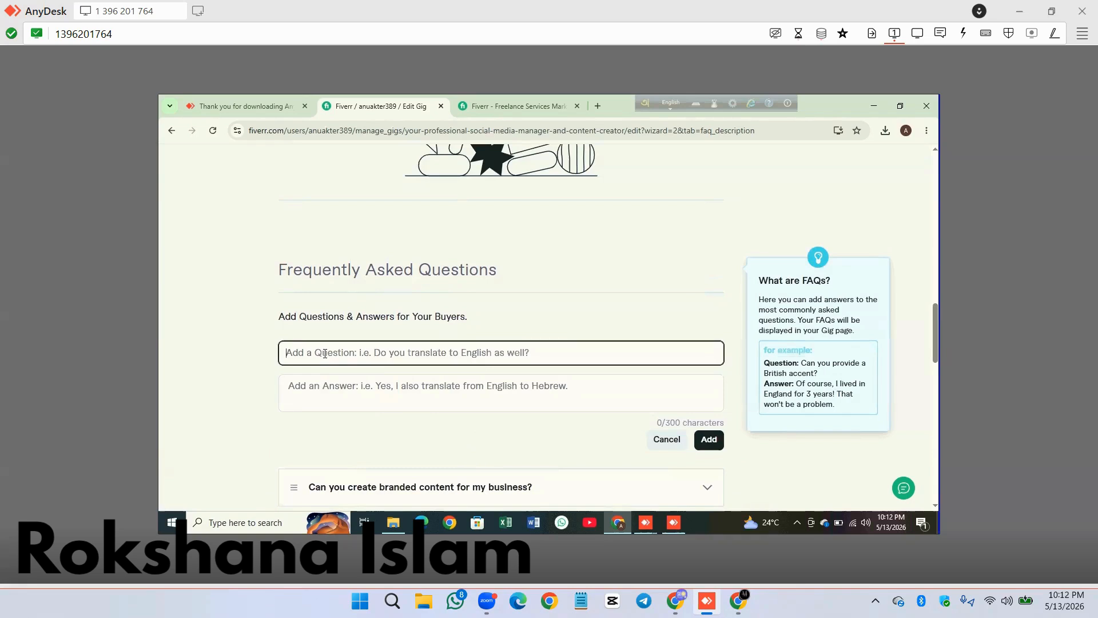
key(super+v)
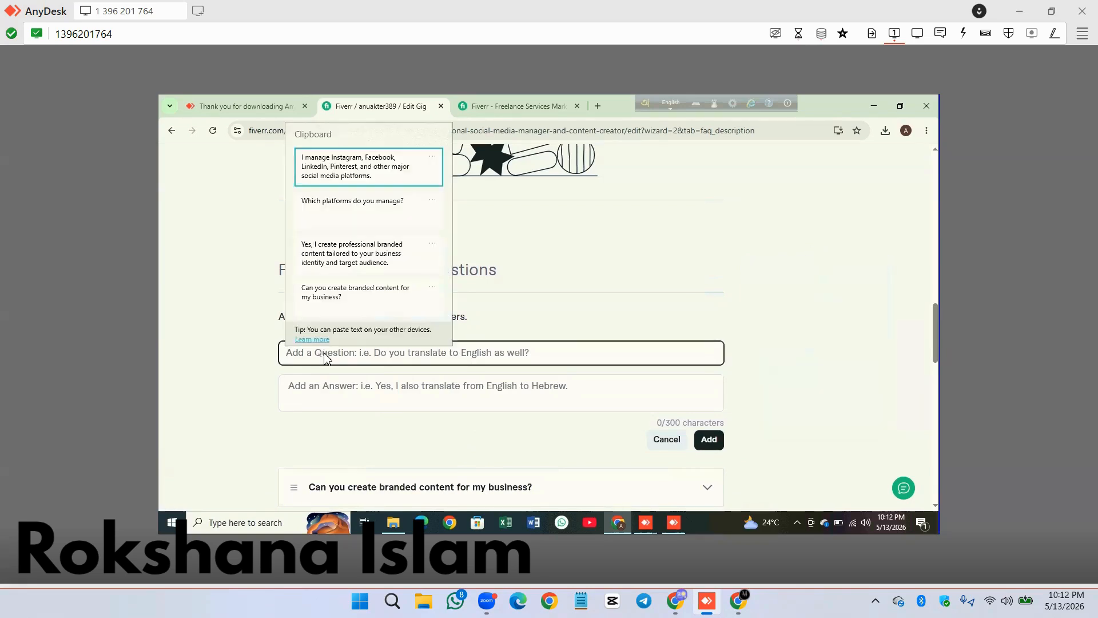
click(380, 200)
click(366, 385)
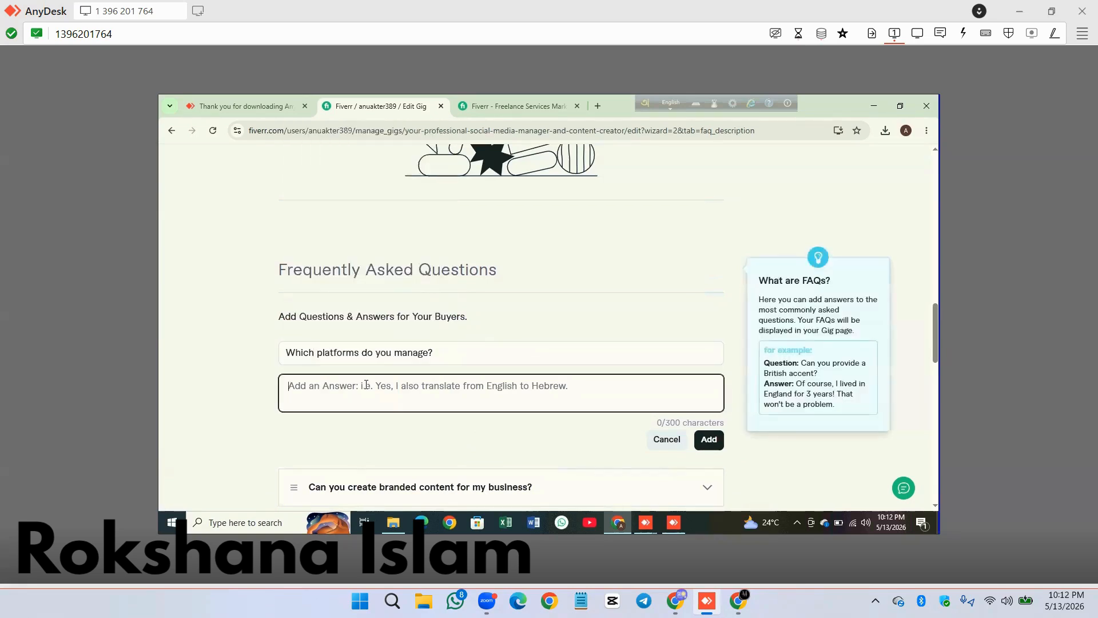
key(super+v)
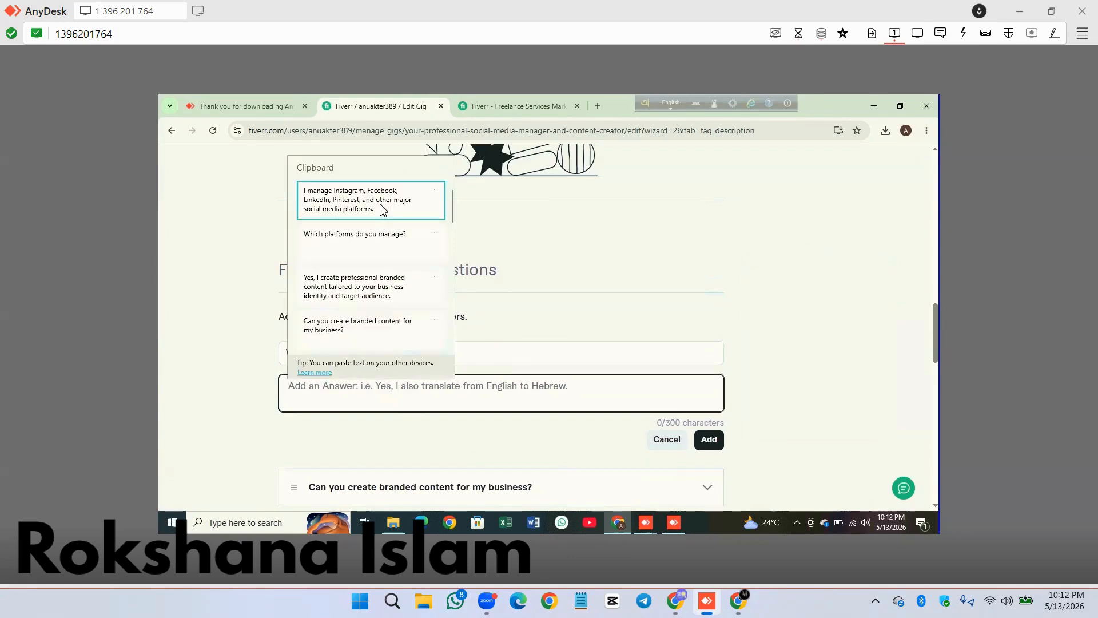
click(381, 209)
click(705, 452)
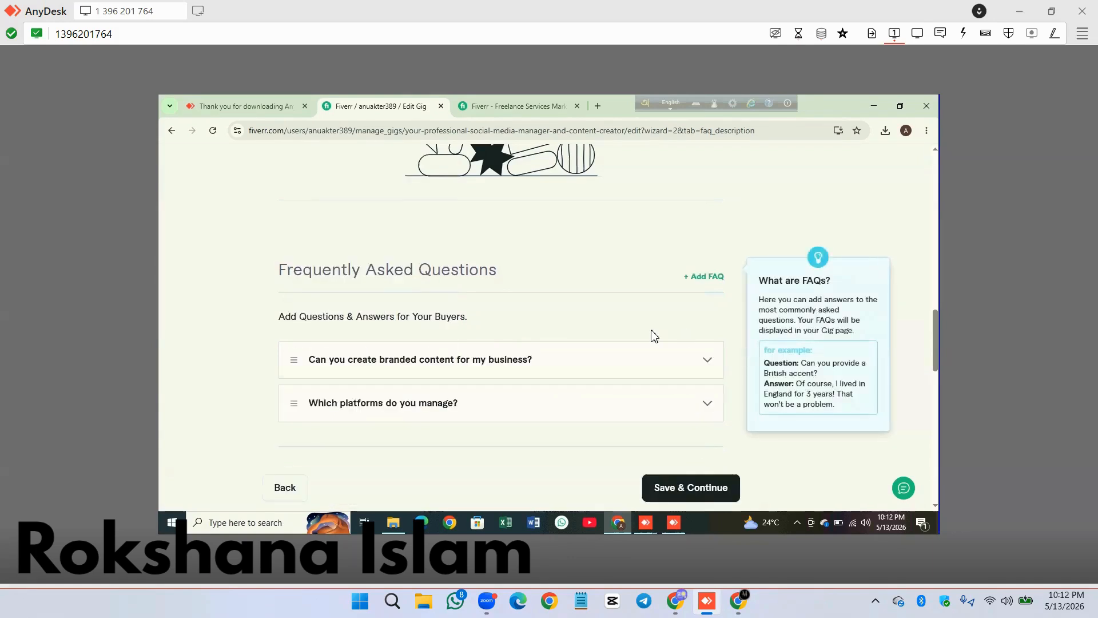
click(706, 277)
click(610, 407)
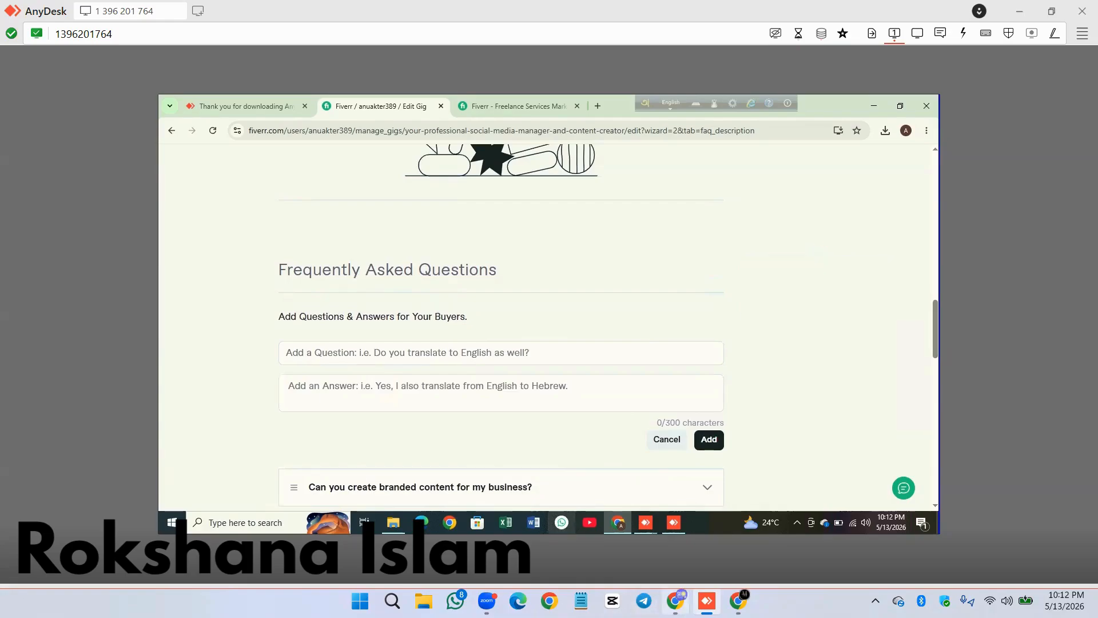
click(684, 599)
- Copy 'Do you provide captions and hashtags?' and its SEO-friendly captions answer paragraph
scroll(361, 301, down, 4)
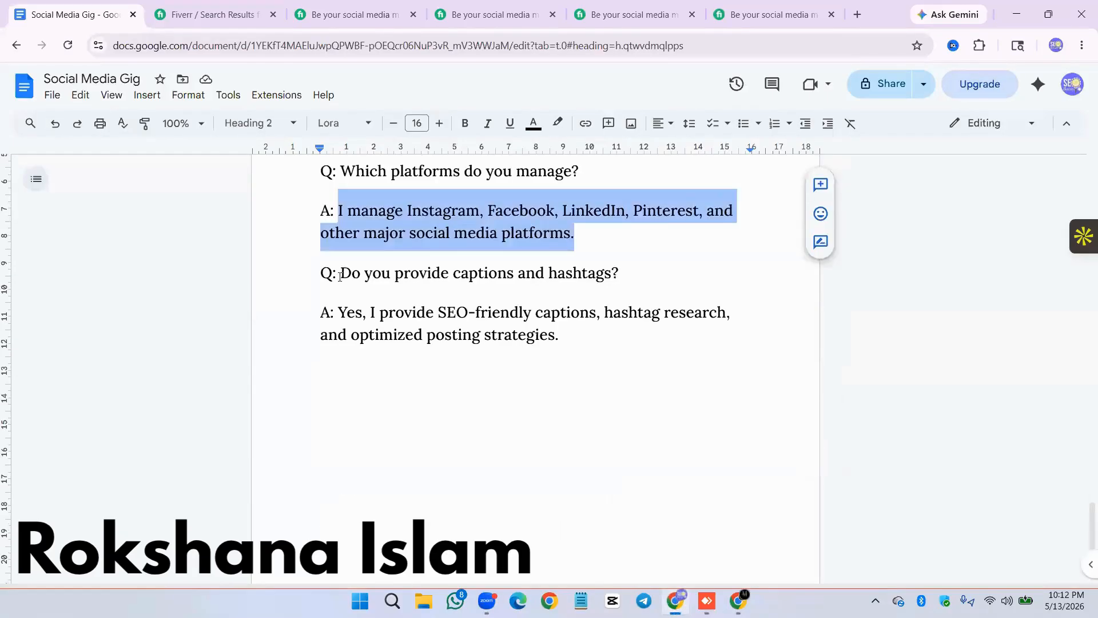
drag(340, 277, 617, 277)
right_click(589, 278)
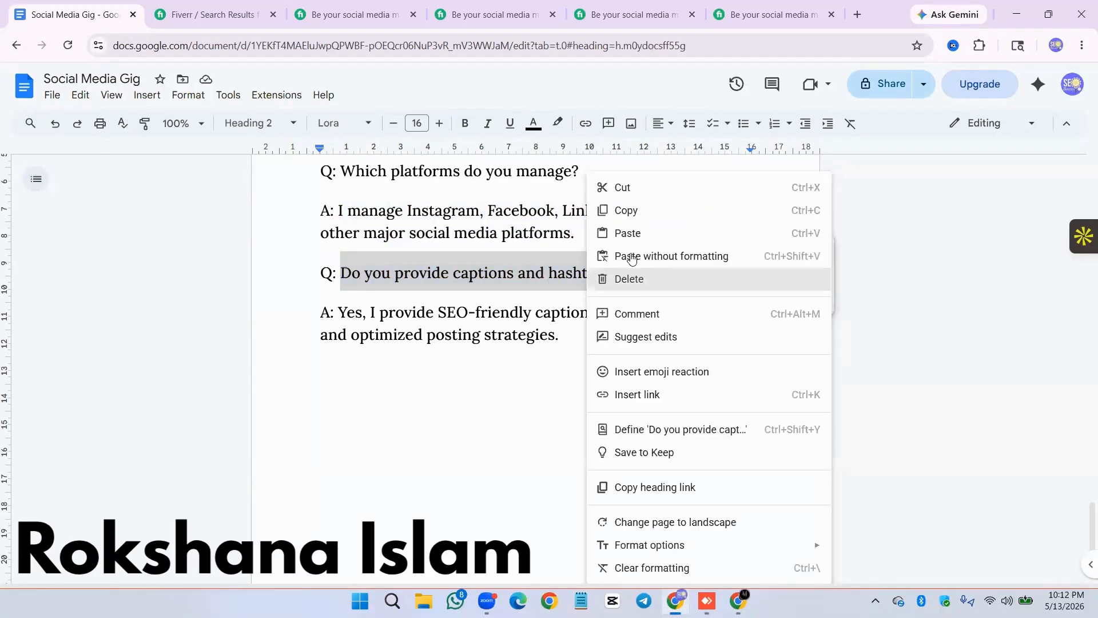
click(636, 211)
drag(341, 310, 559, 335)
right_click(543, 332)
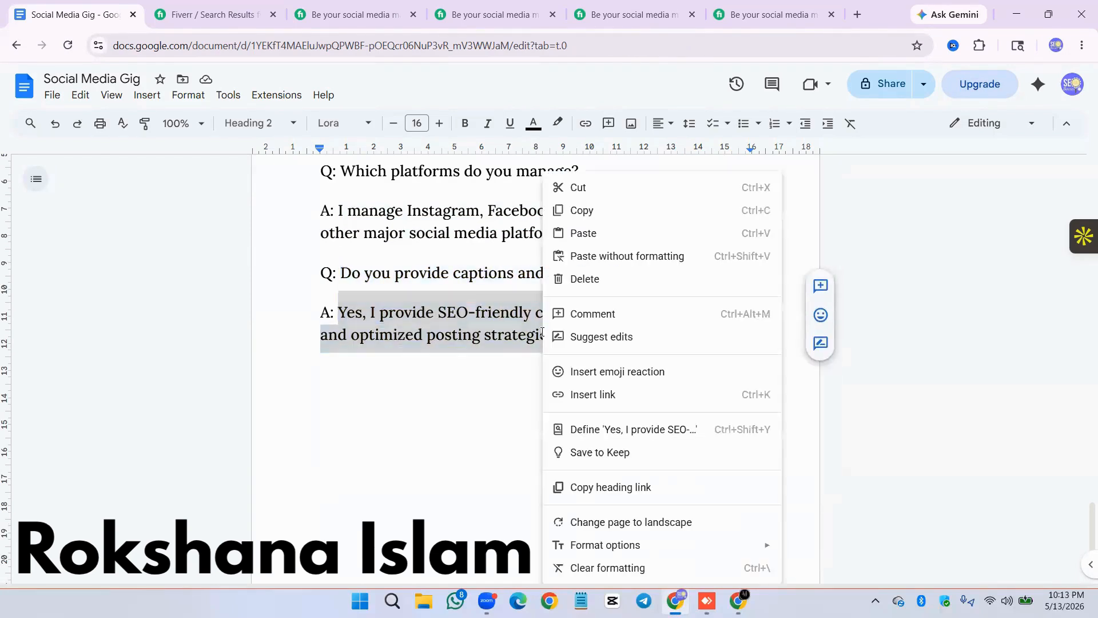
click(598, 212)
scroll(498, 415, down, 3)
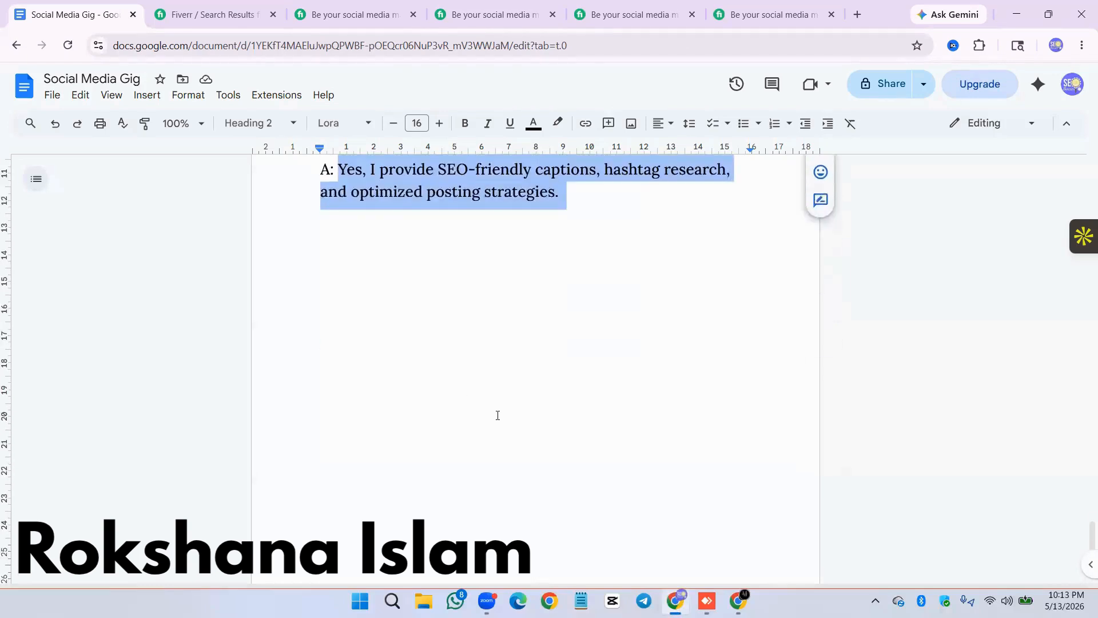
scroll(572, 332, down, 3)
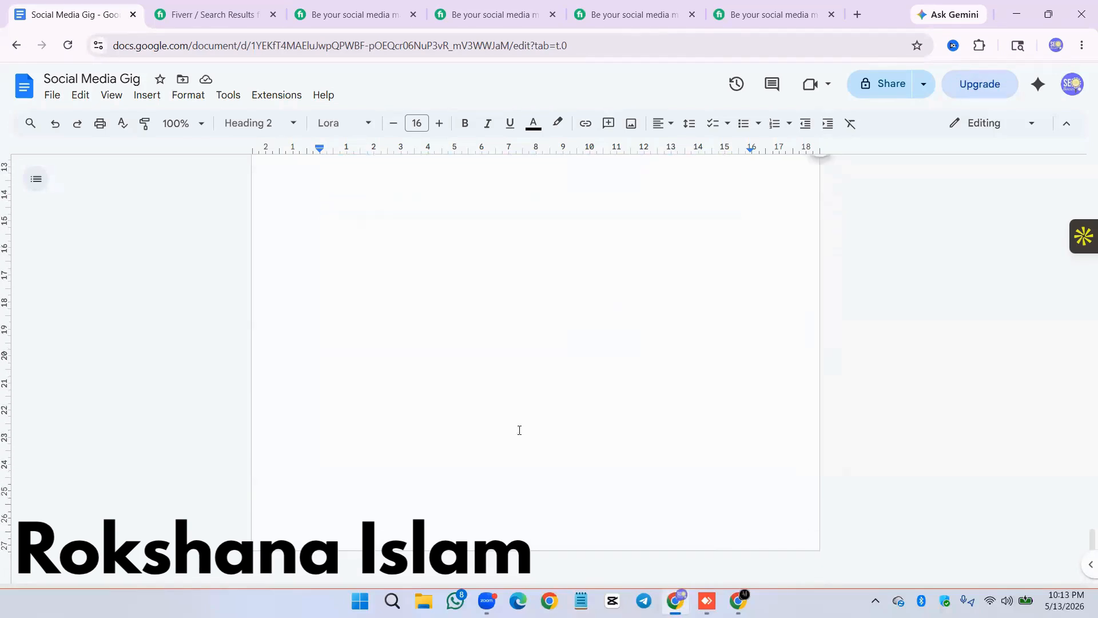
scroll(517, 429, up, 5)
- Paste 'Do you provide captions and hashtags?' and its SEO-friendly answer as a new FAQ and save it
click(706, 598)
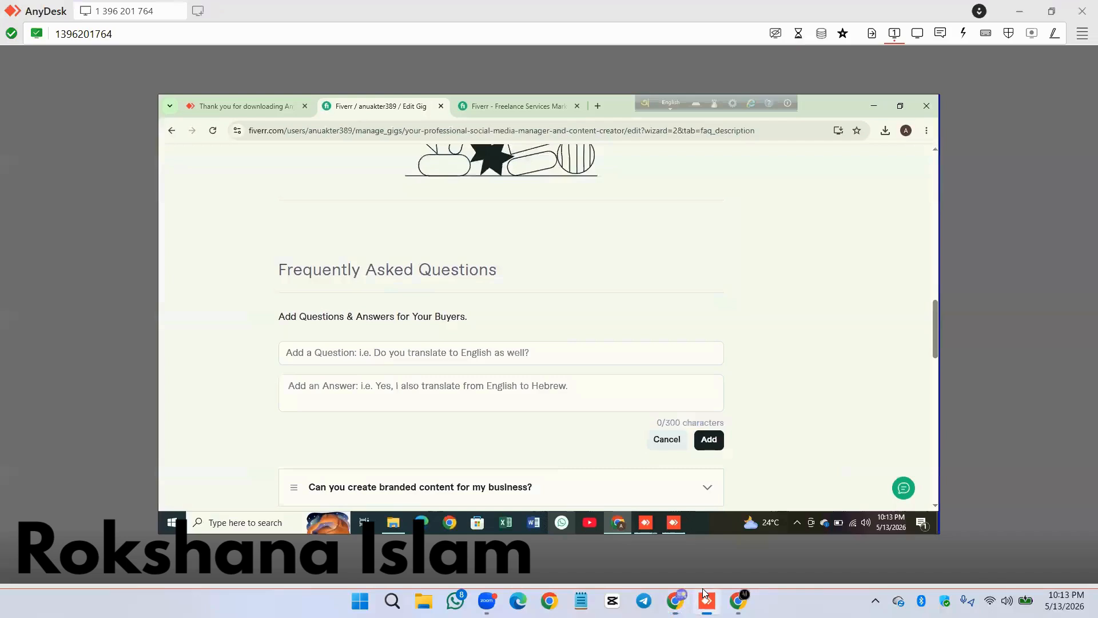
click(349, 352)
key(super+v)
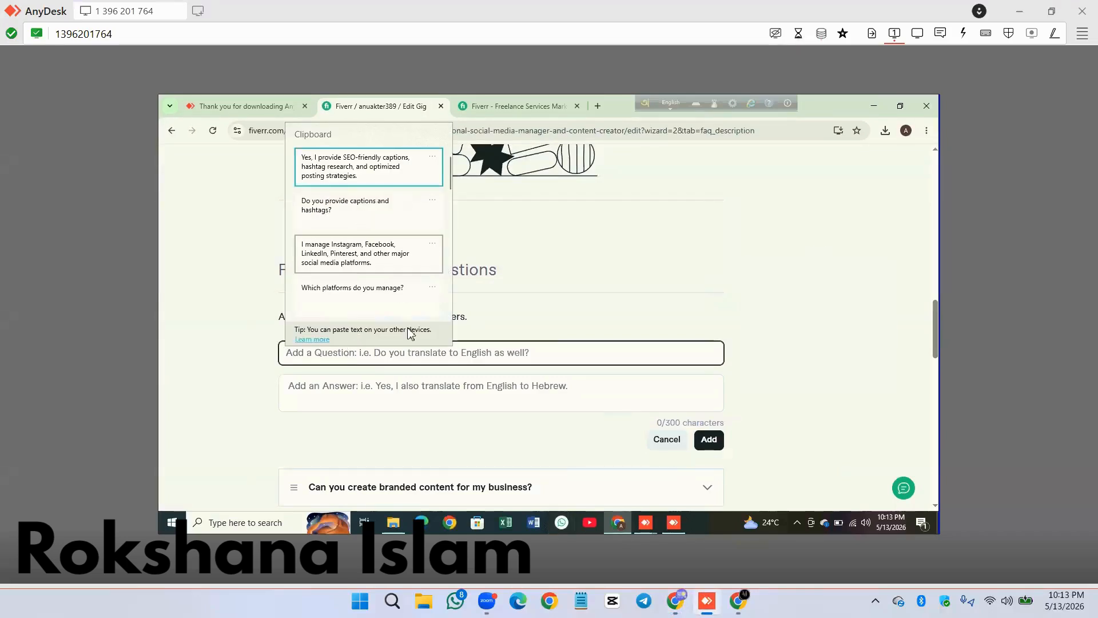
key(Down)
key(Return)
click(368, 392)
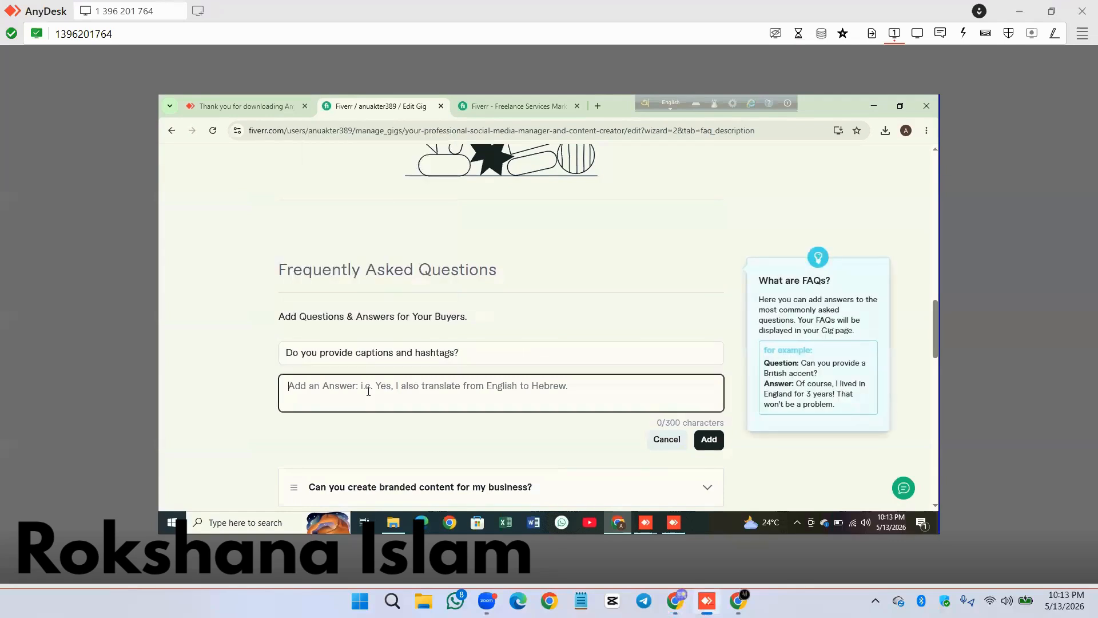
key(super+v)
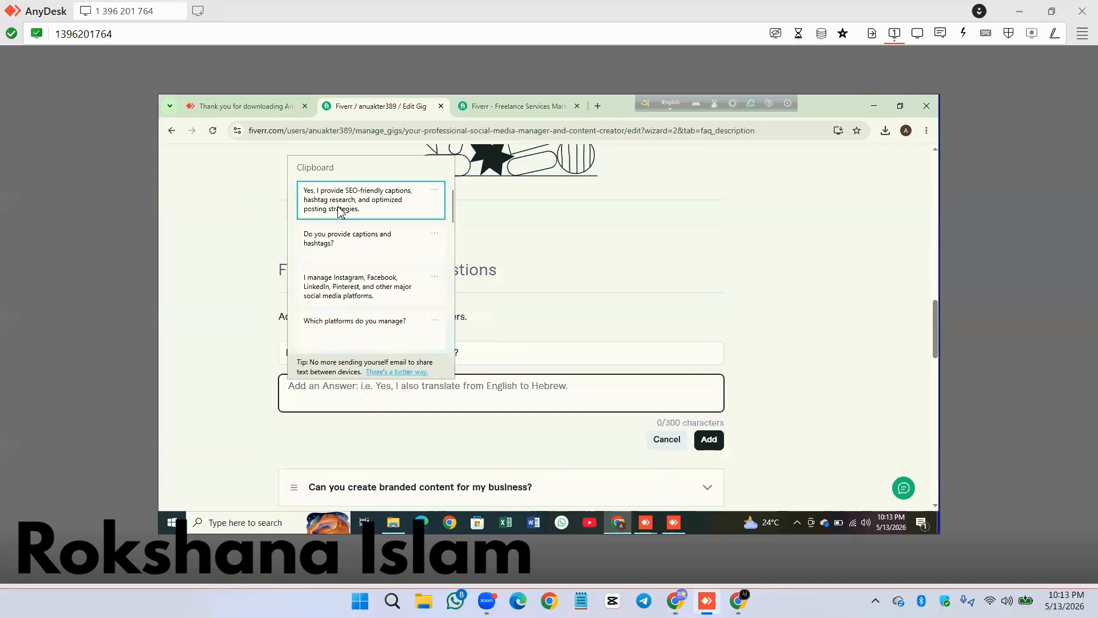
click(341, 211)
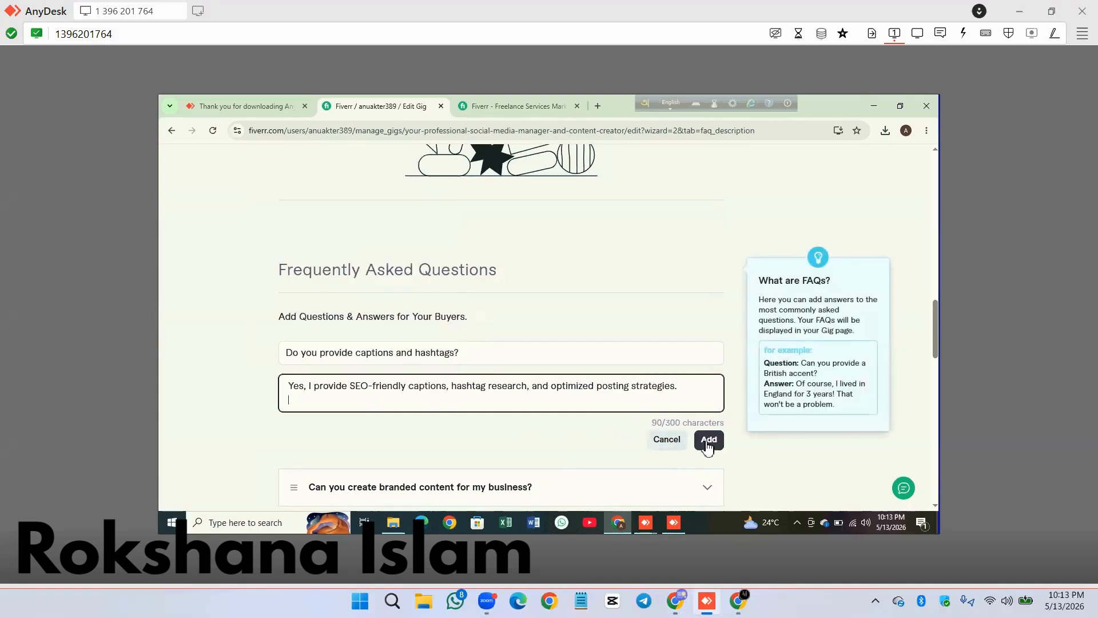
scroll(589, 441, down, 2)
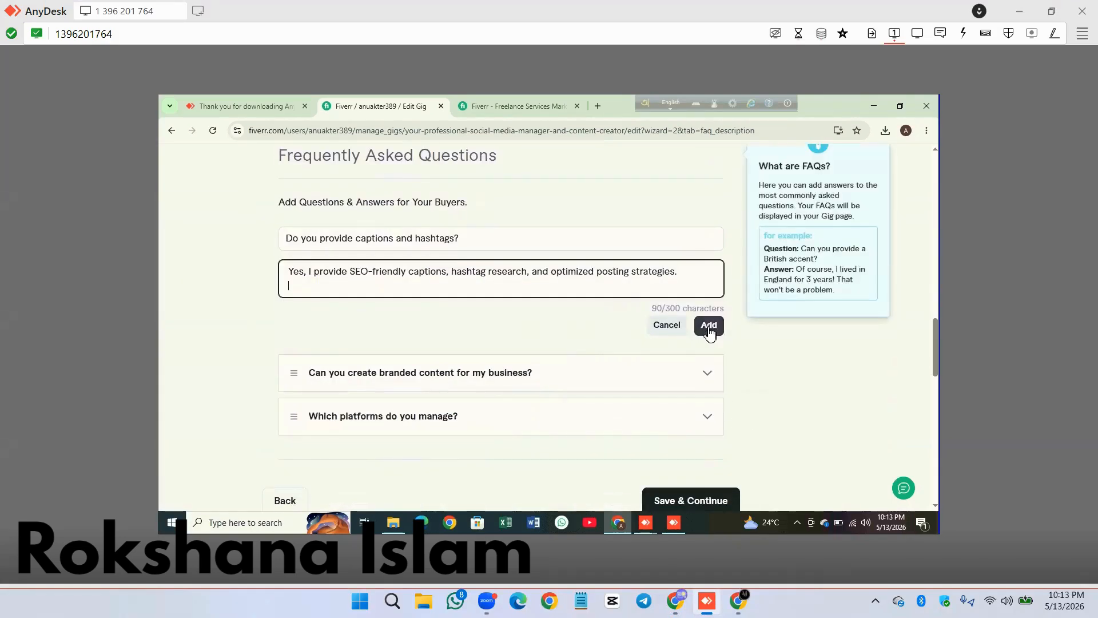
click(709, 323)
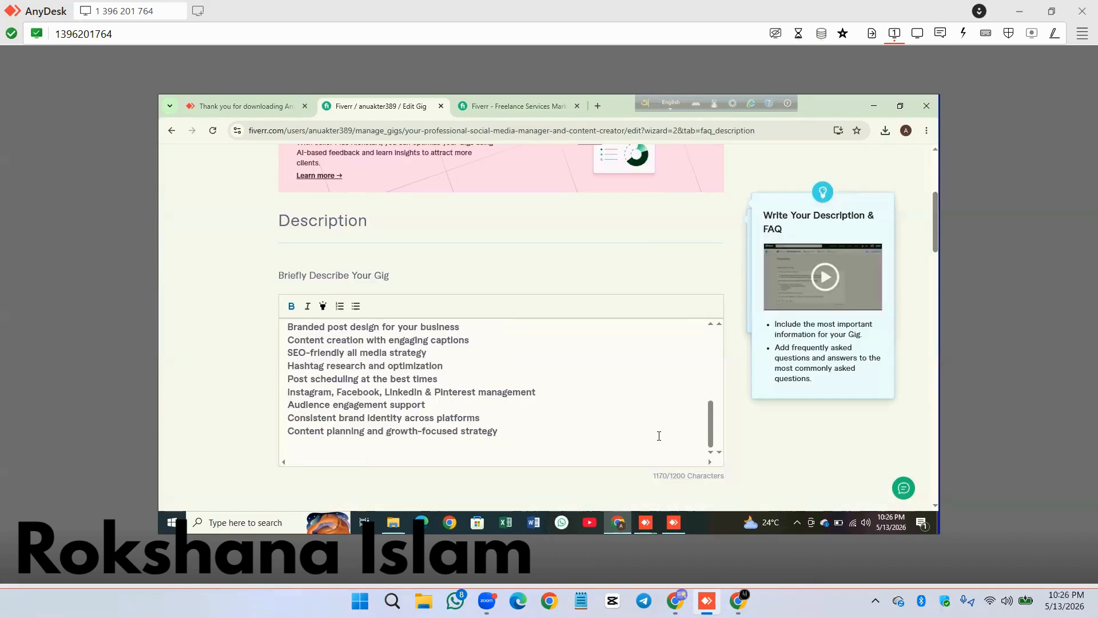
scroll(686, 434, down, 4)
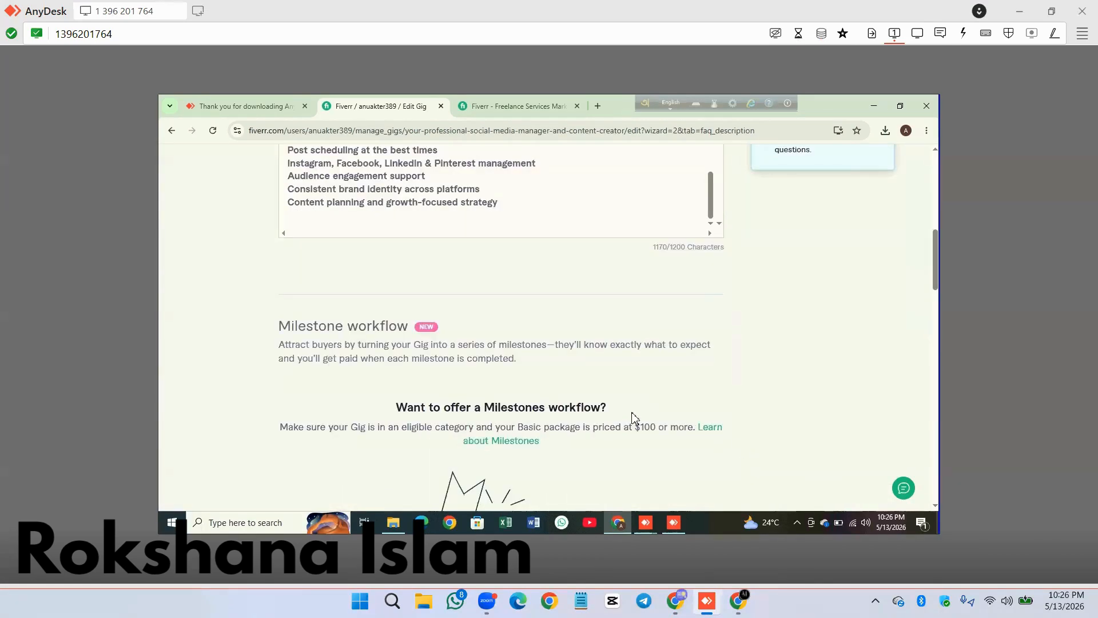
scroll(680, 426, down, 12)
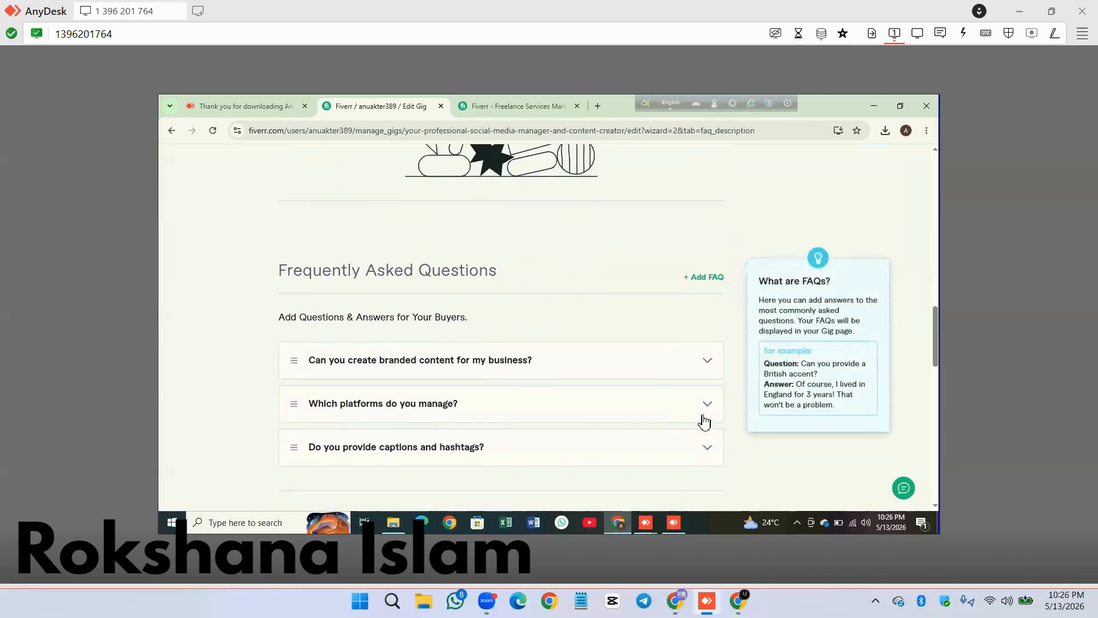
- Save the description and FAQ step and look over the new Requirements page
click(704, 309)
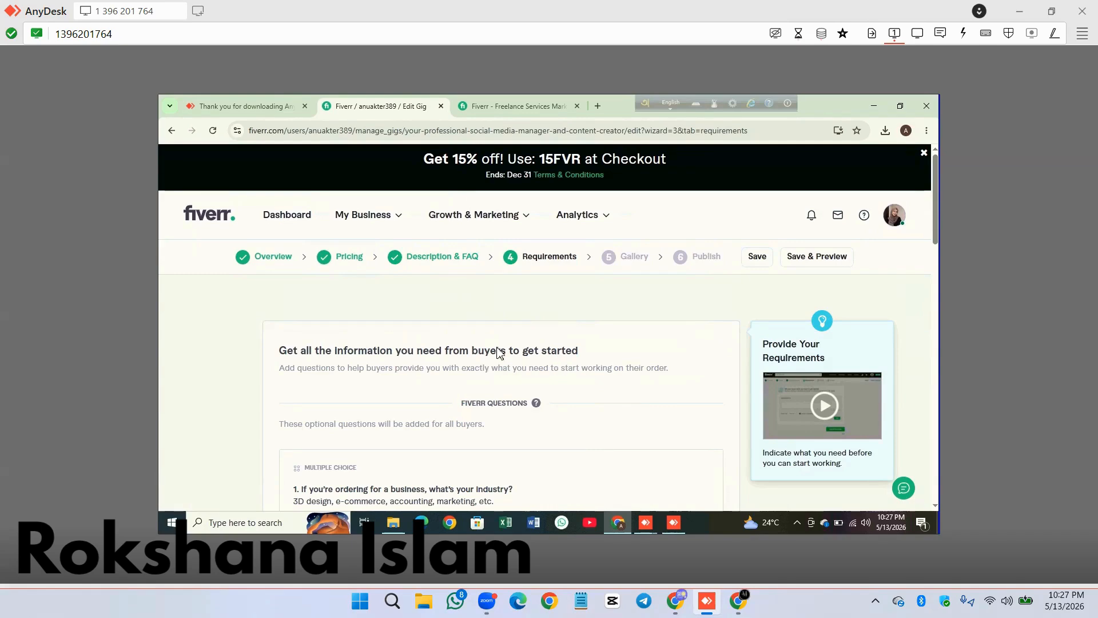
scroll(564, 389, down, 3)
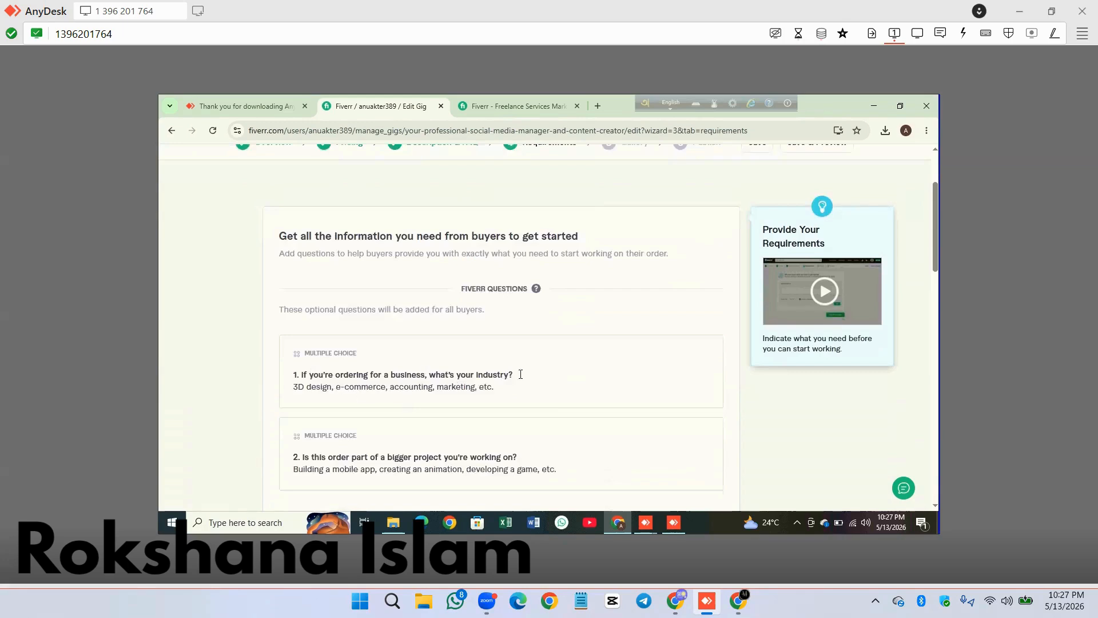
scroll(552, 310, up, 3)
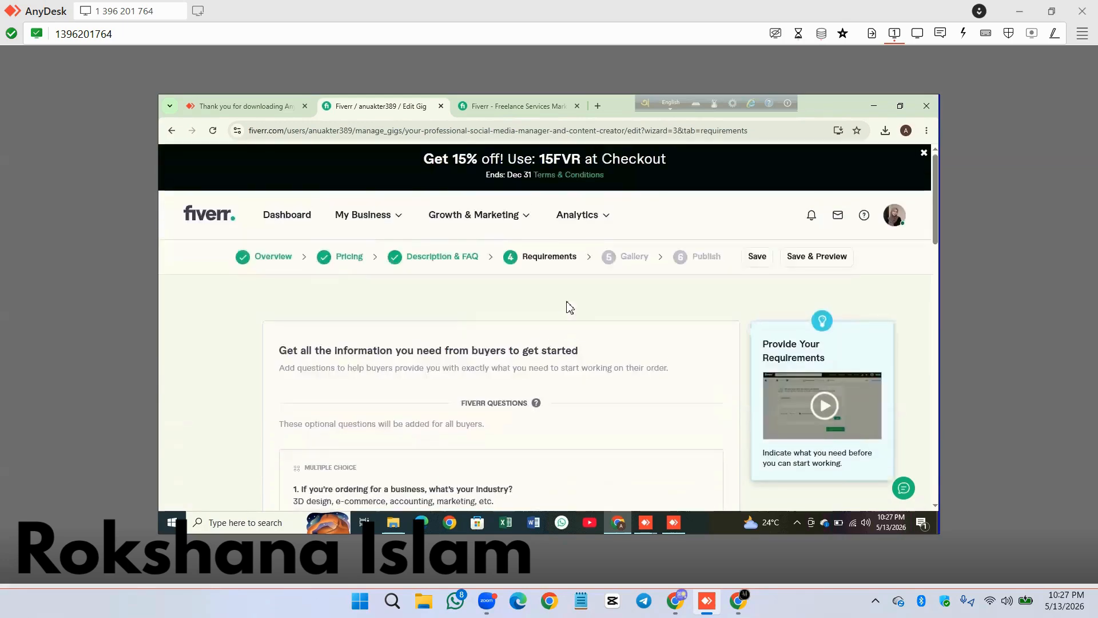
scroll(575, 365, down, 3)
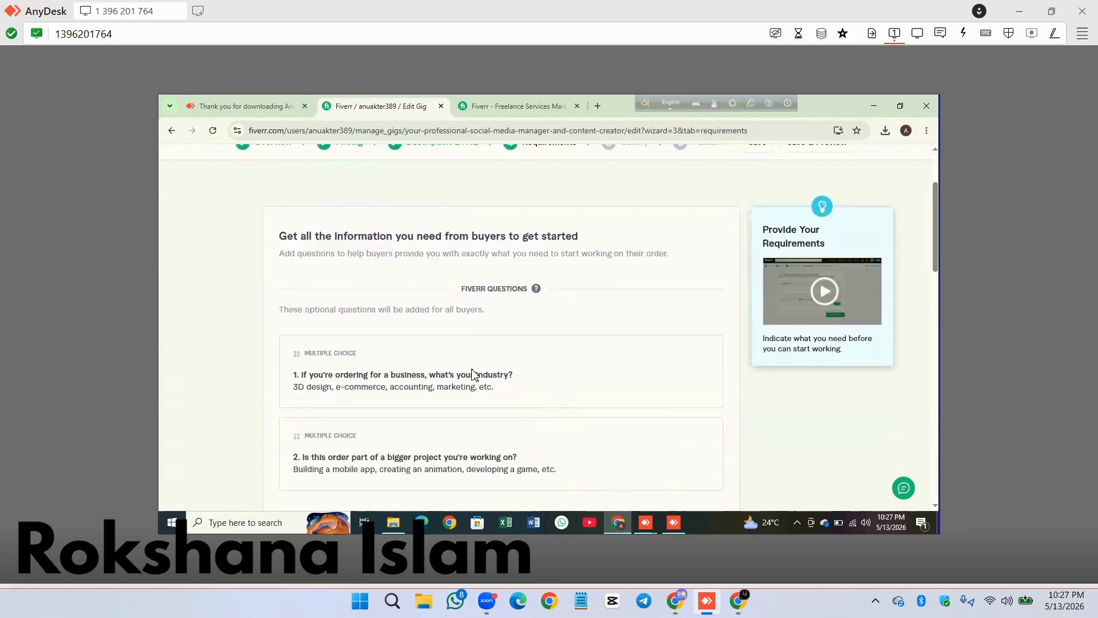
scroll(400, 376, down, 3)
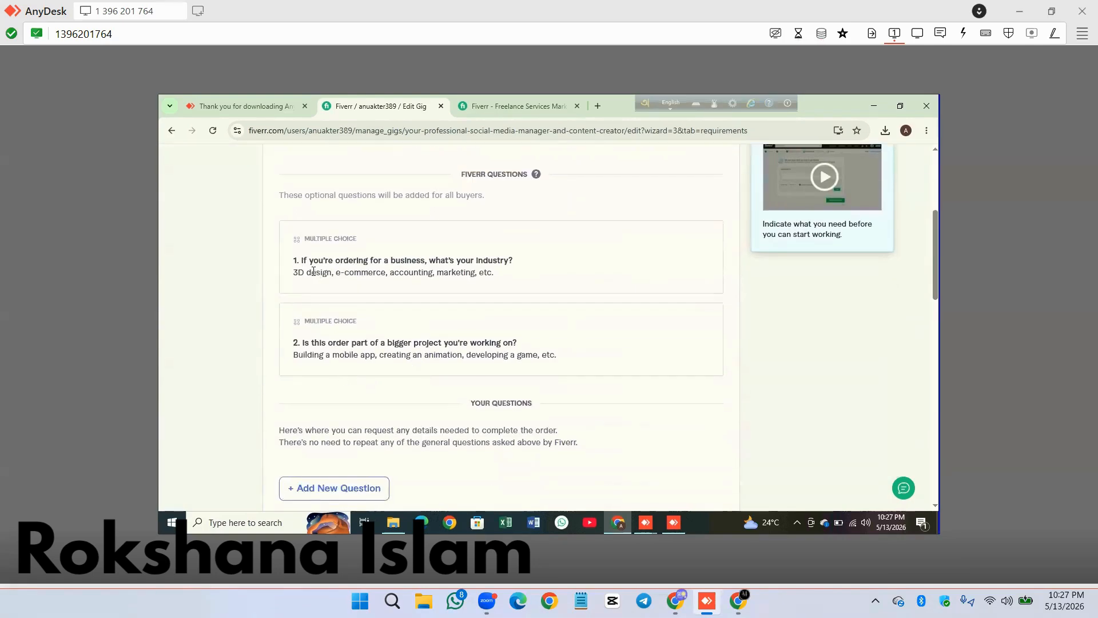
scroll(413, 381, down, 3)
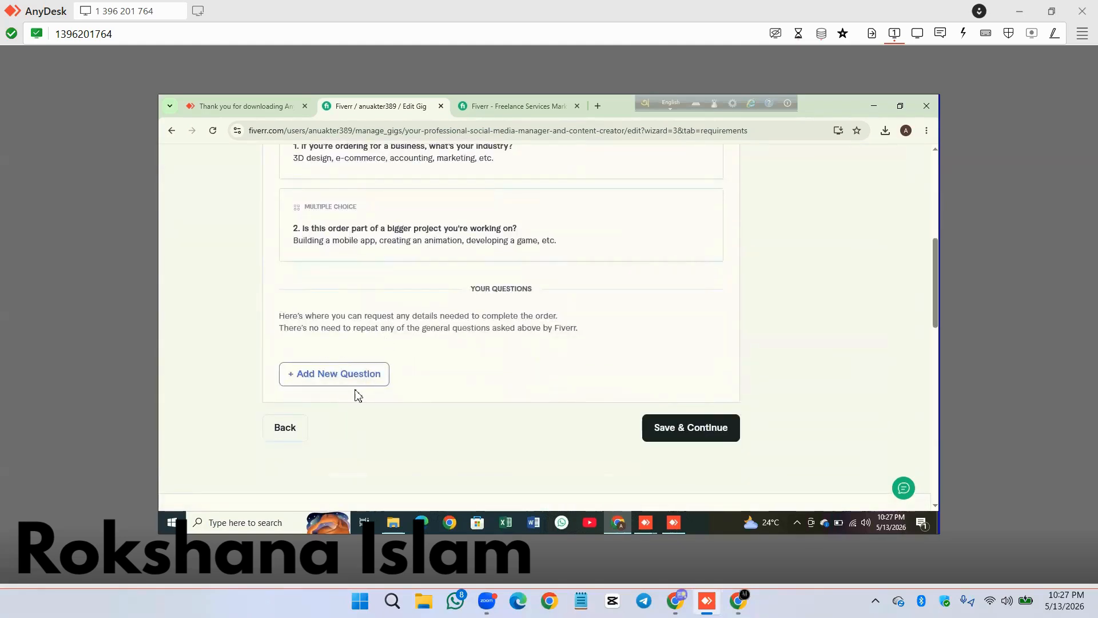
- Start adding a buyer requirement question on the Requirements step
click(694, 430)
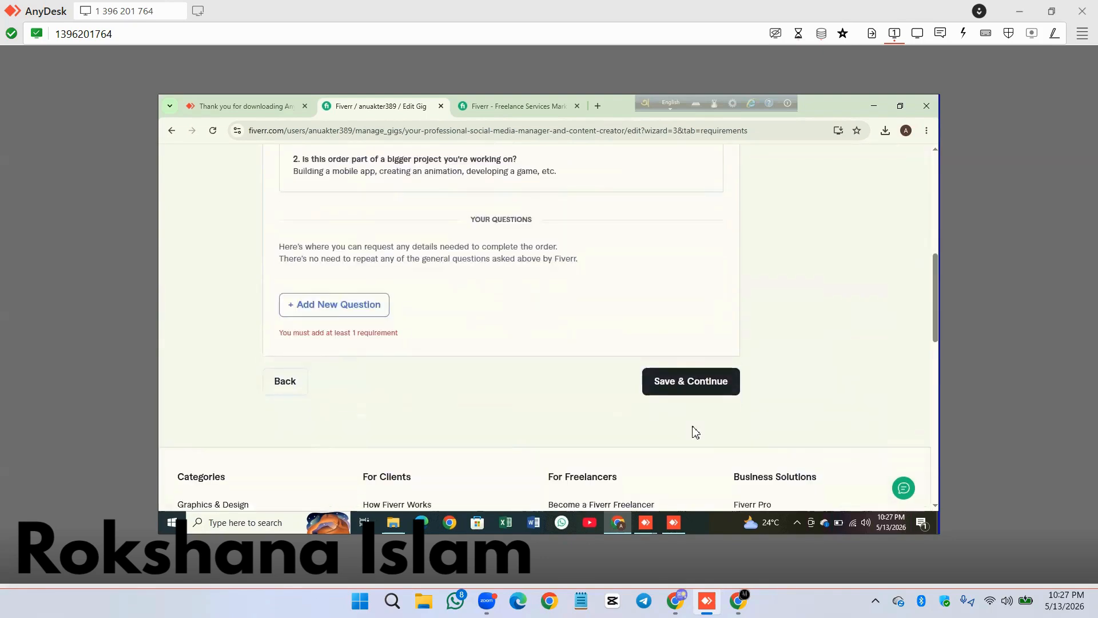
click(321, 303)
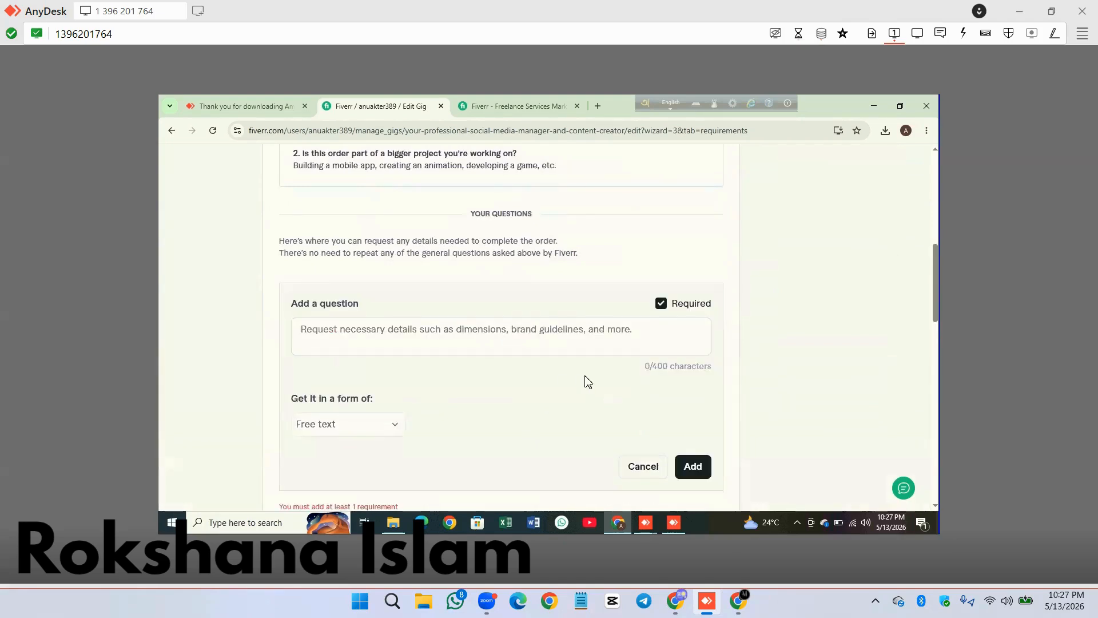
scroll(510, 373, up, 4)
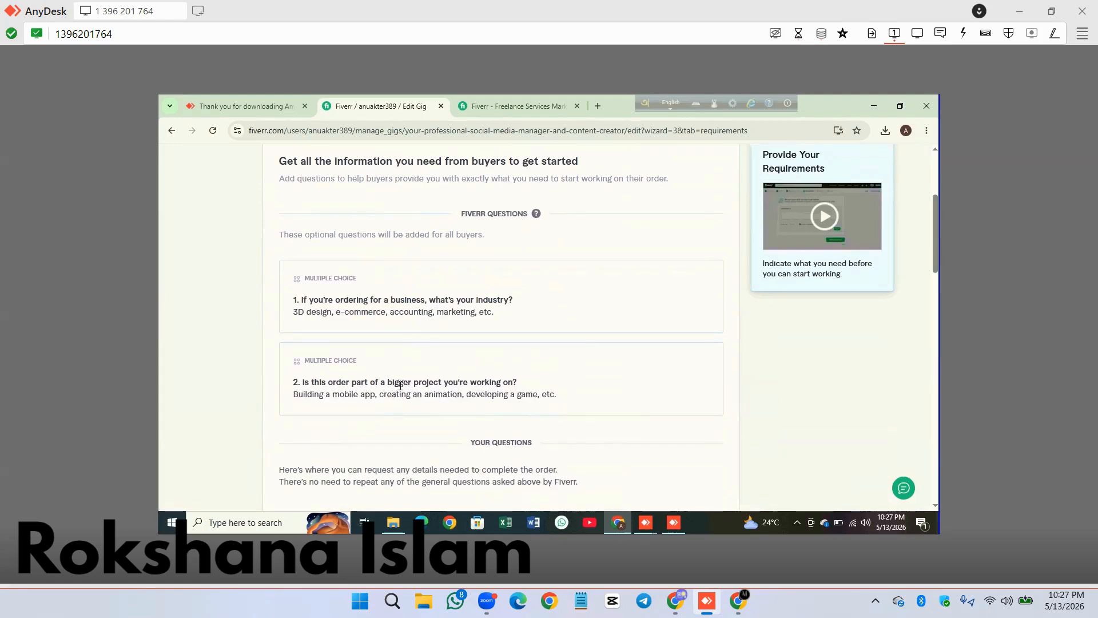
scroll(497, 386, down, 5)
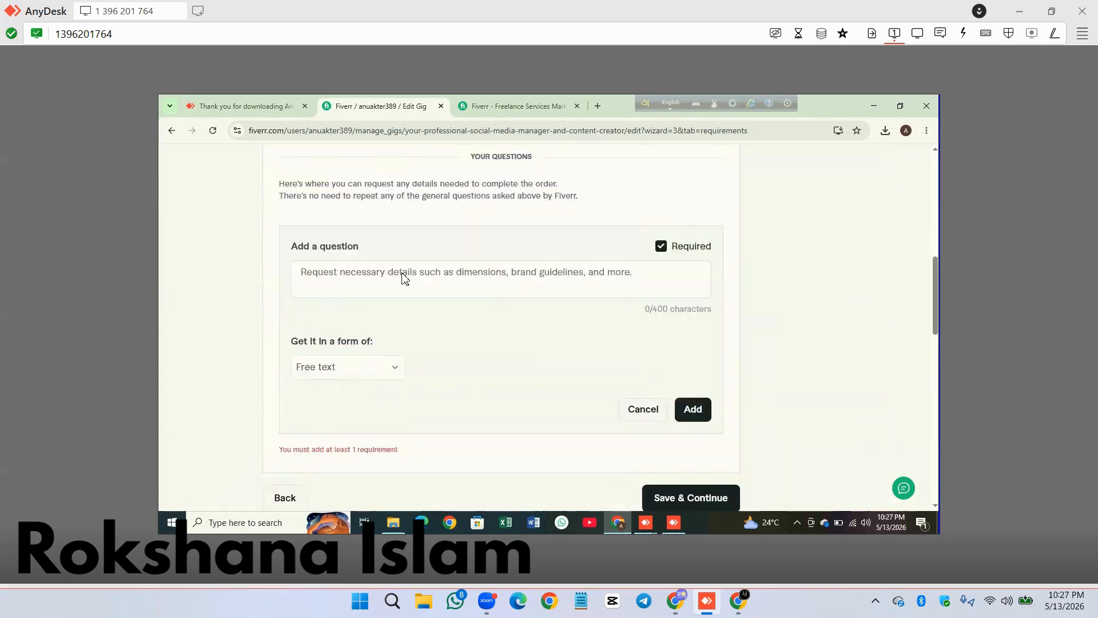
click(404, 277)
- From the question box, check the clipboard history, then bring up the Social Media Gig document
mouse_move(674, 600)
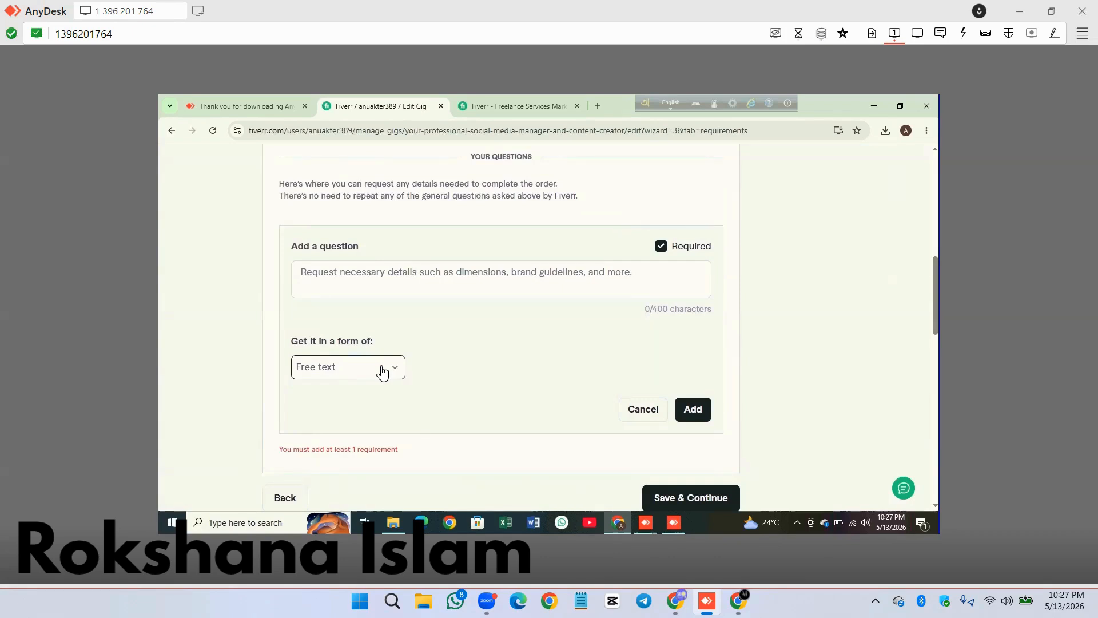
click(399, 271)
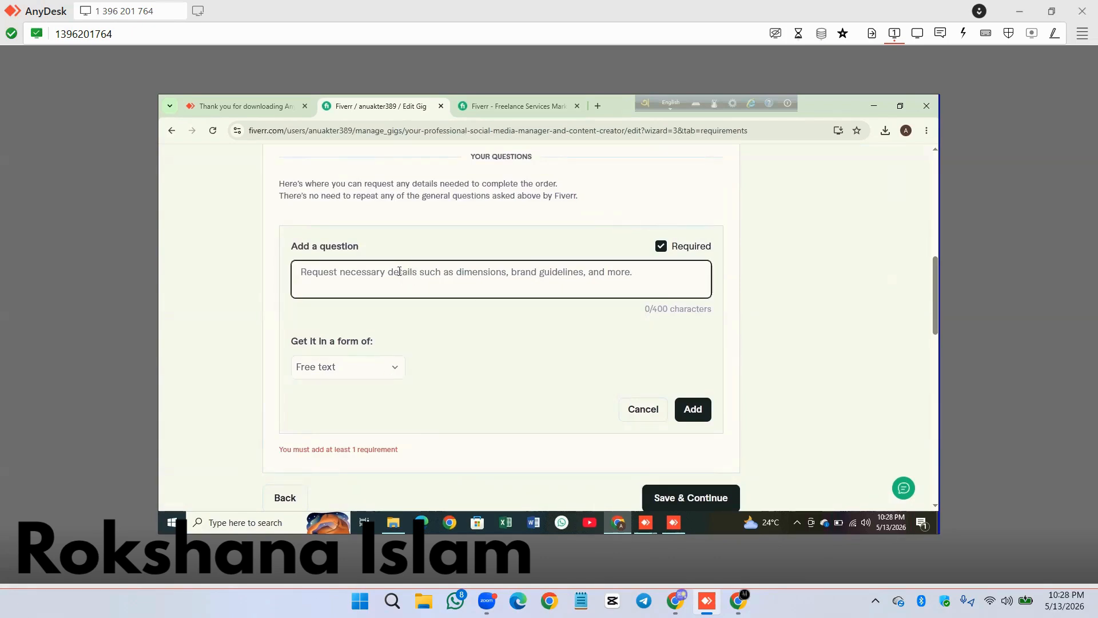
key(super+v)
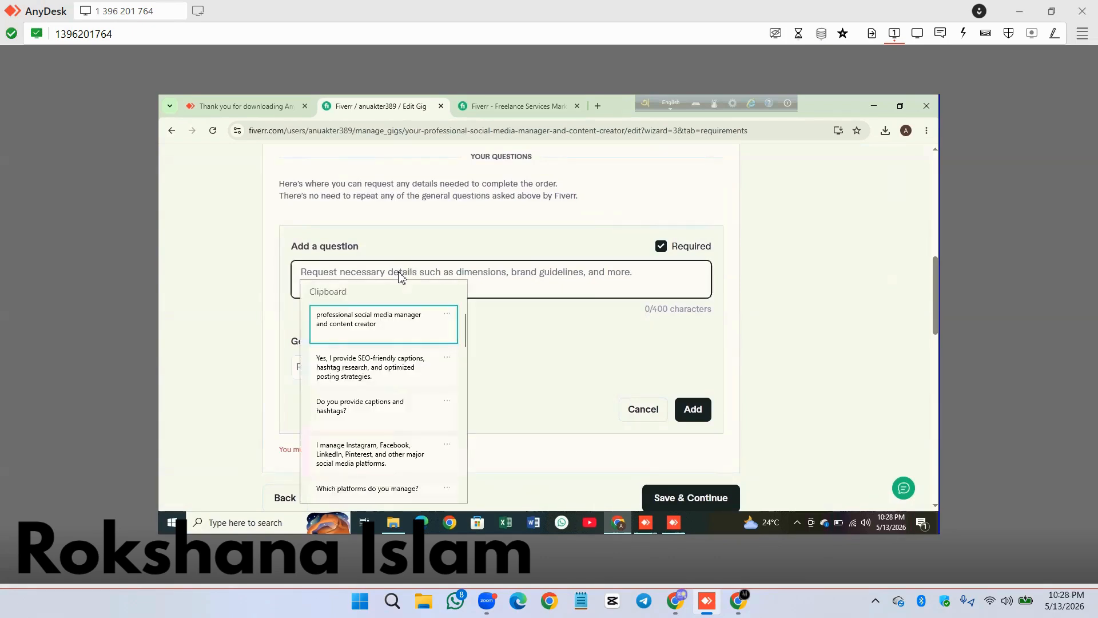
click(675, 597)
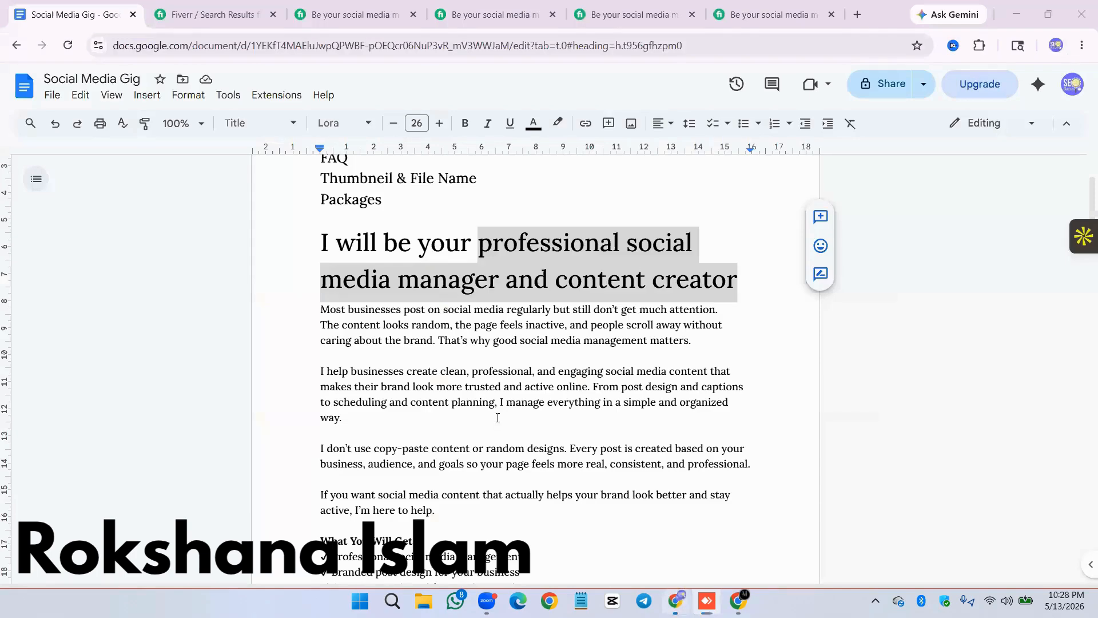
- Review the Google Doc's packages and FAQ sections, then switch back to Fiverr's empty question form
scroll(498, 417, down, 15)
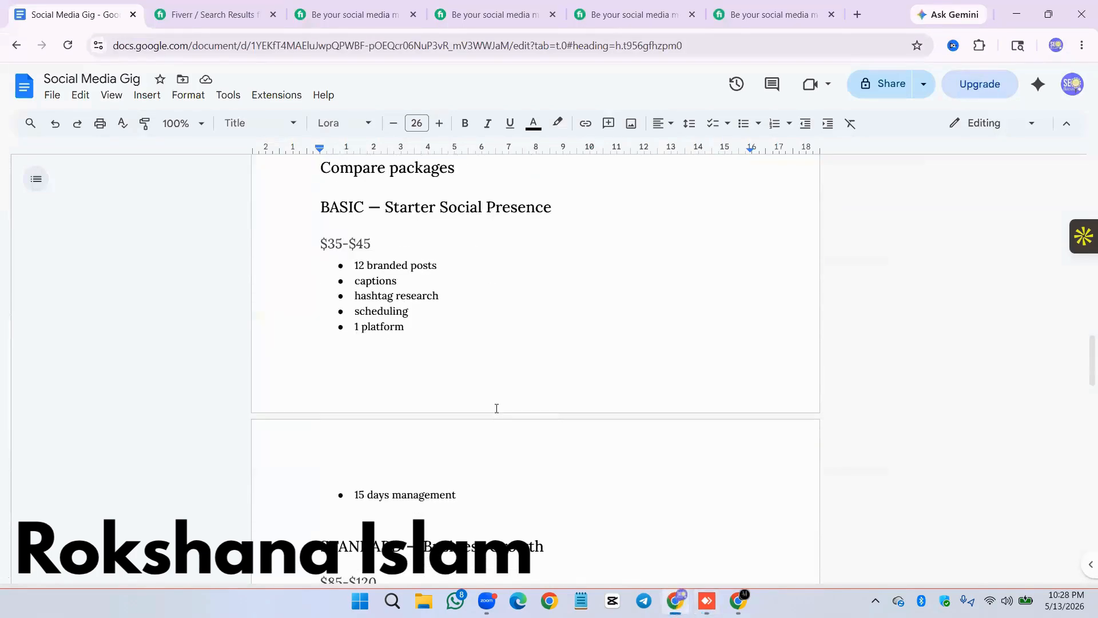
scroll(496, 407, down, 20)
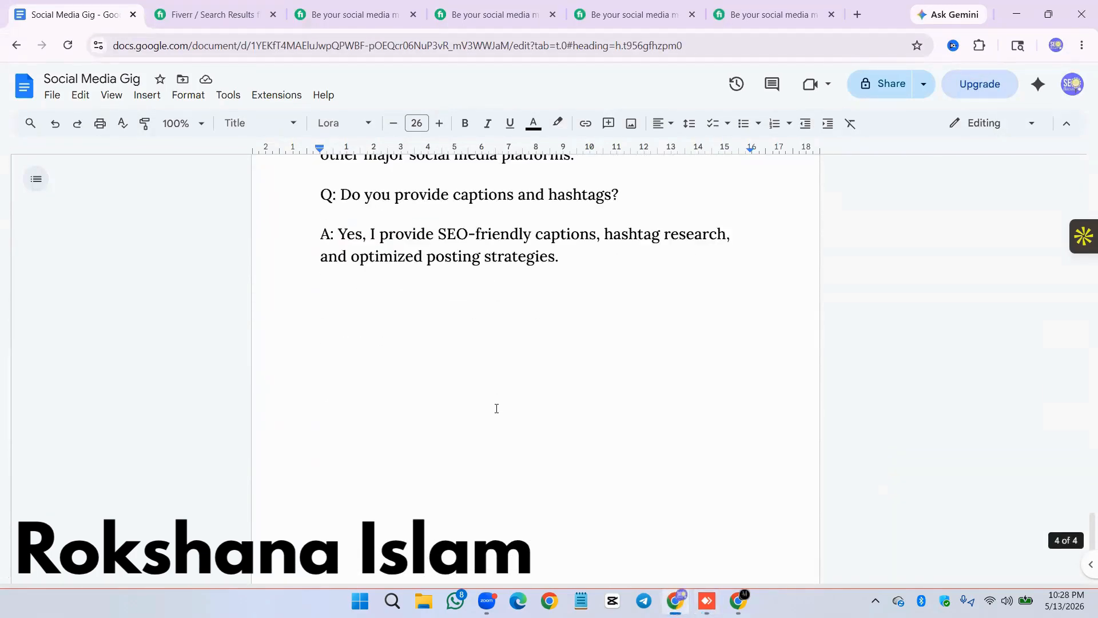
scroll(495, 408, down, 5)
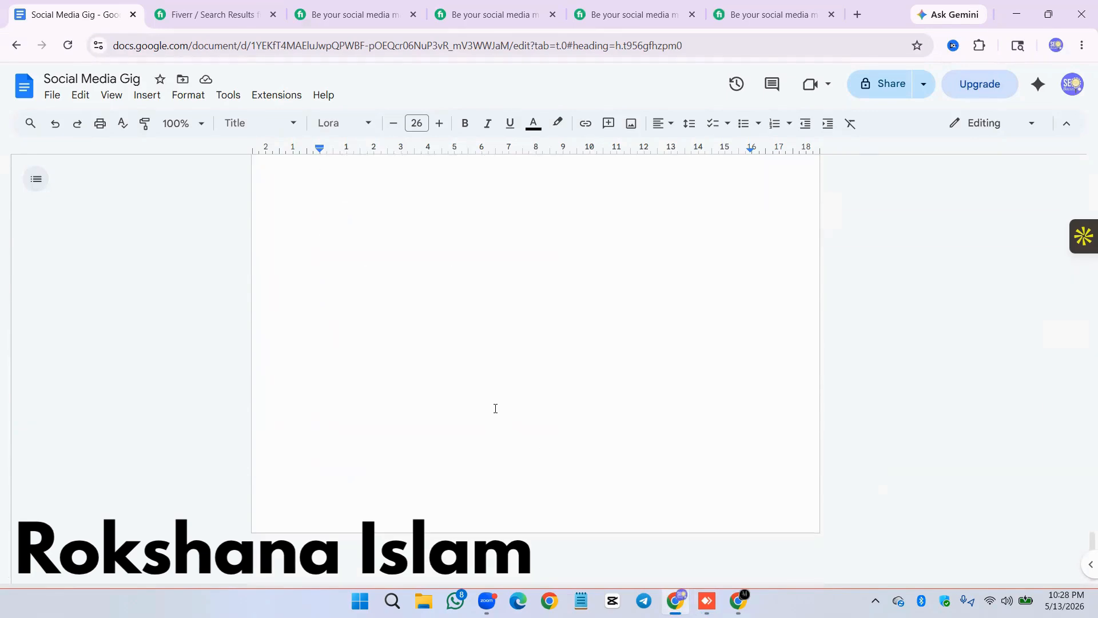
scroll(495, 408, up, 15)
scroll(351, 402, up, 20)
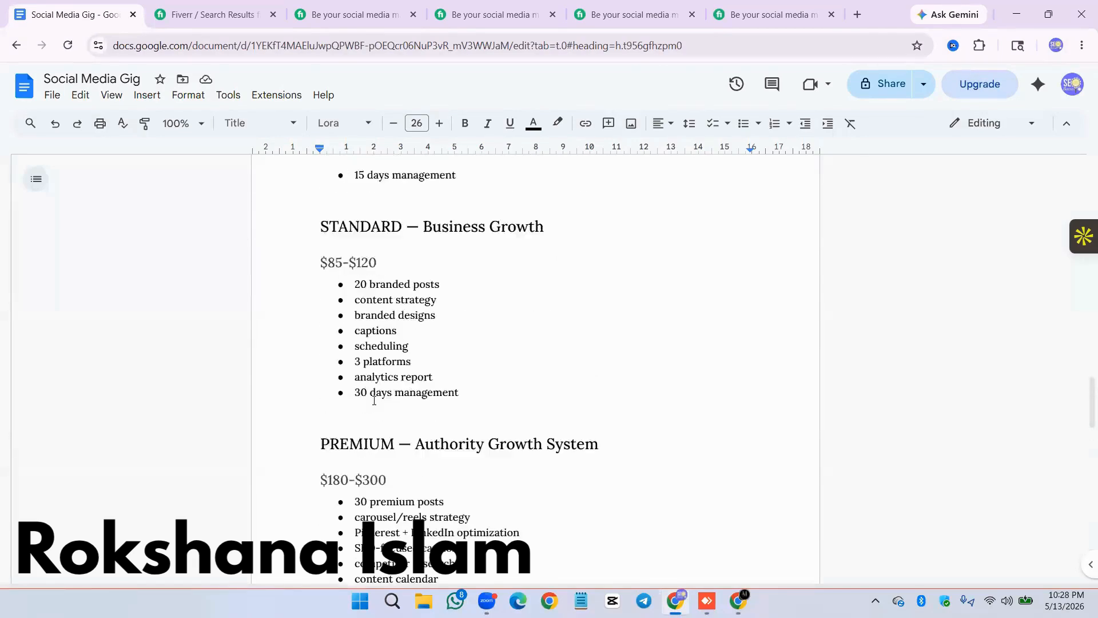
scroll(412, 356, up, 7)
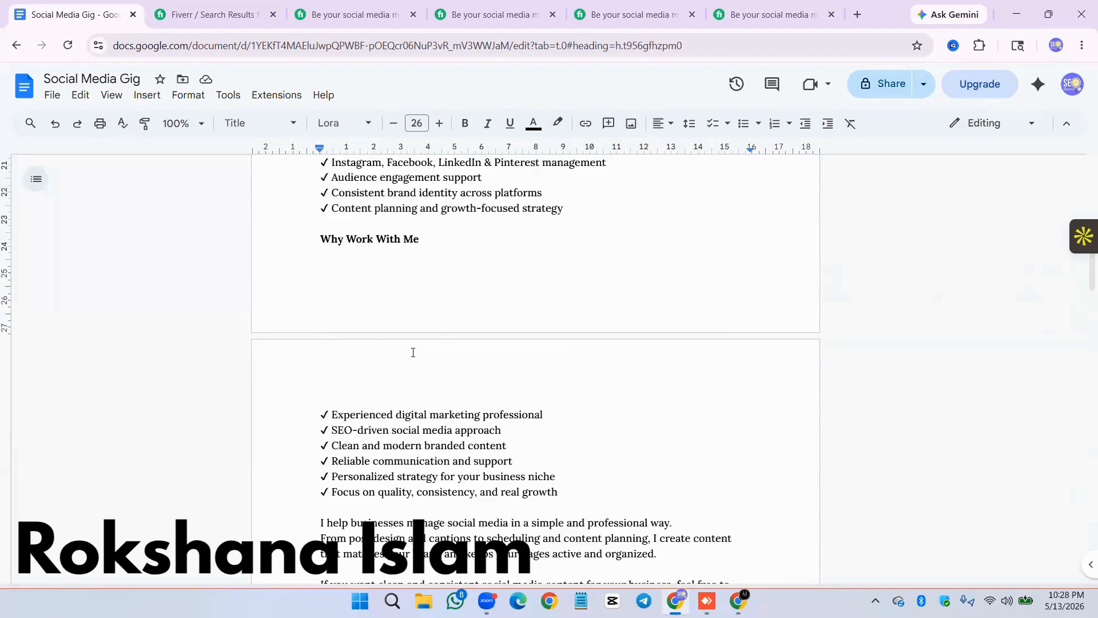
scroll(557, 511, down, 4)
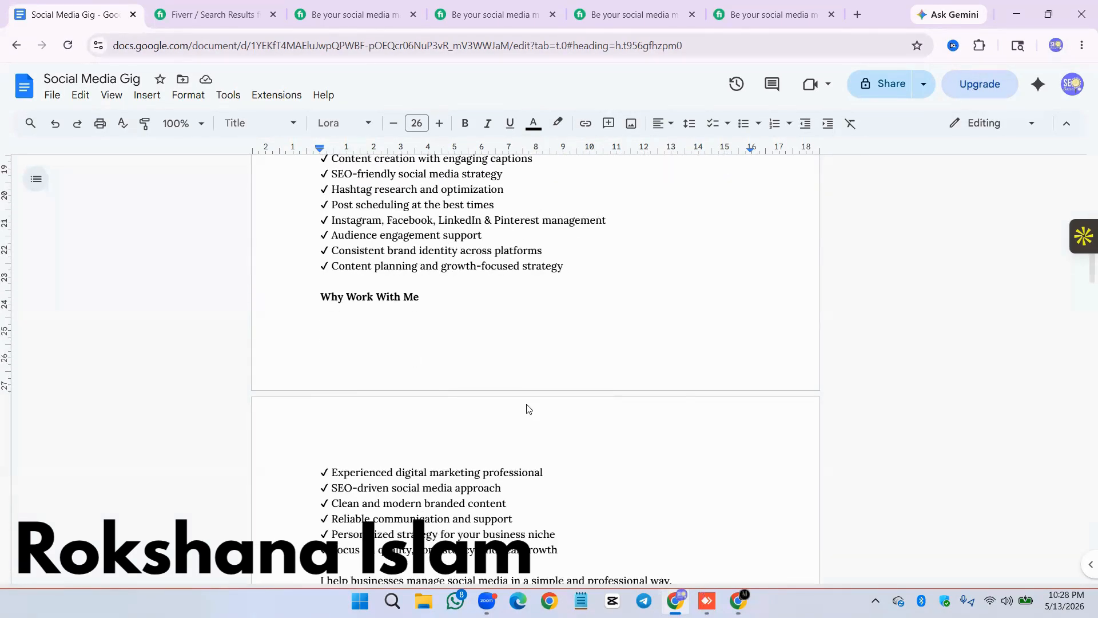
key(alt+Tab)
scroll(523, 341, down, 1)
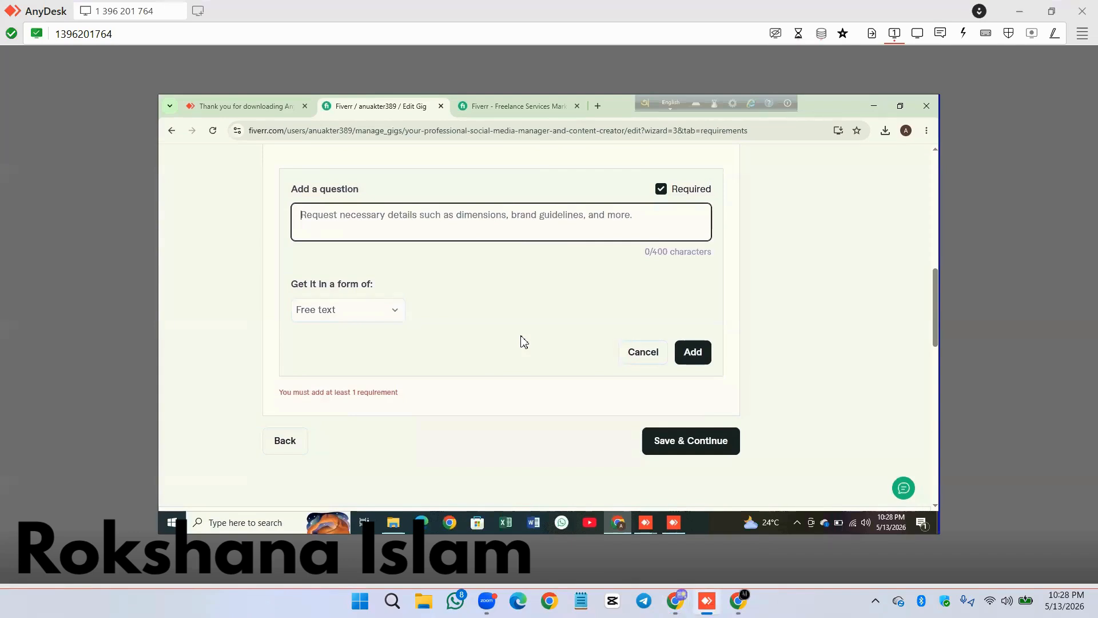
scroll(522, 341, up, 1)
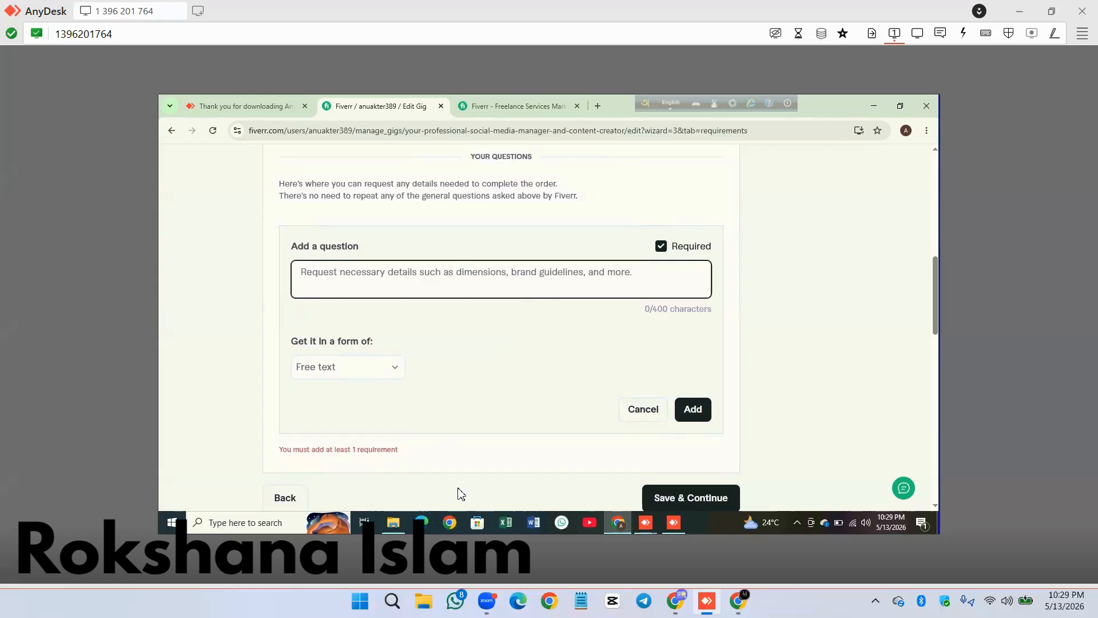
- Copy the self-chat message requesting business details, page links, logo and references, then minimize WhatsApp
click(455, 600)
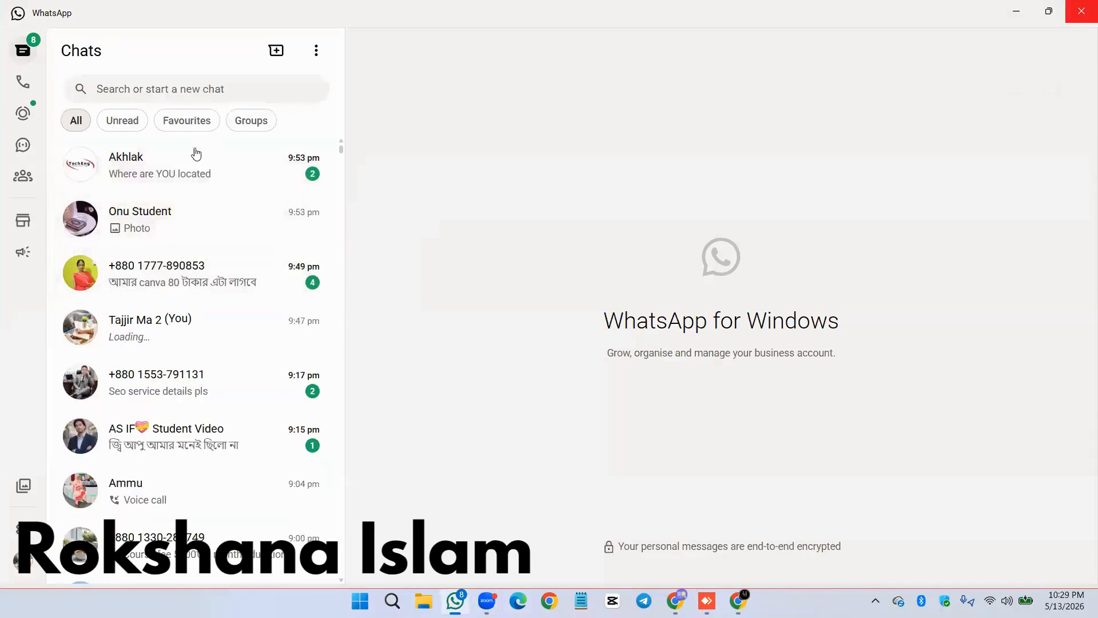
click(200, 161)
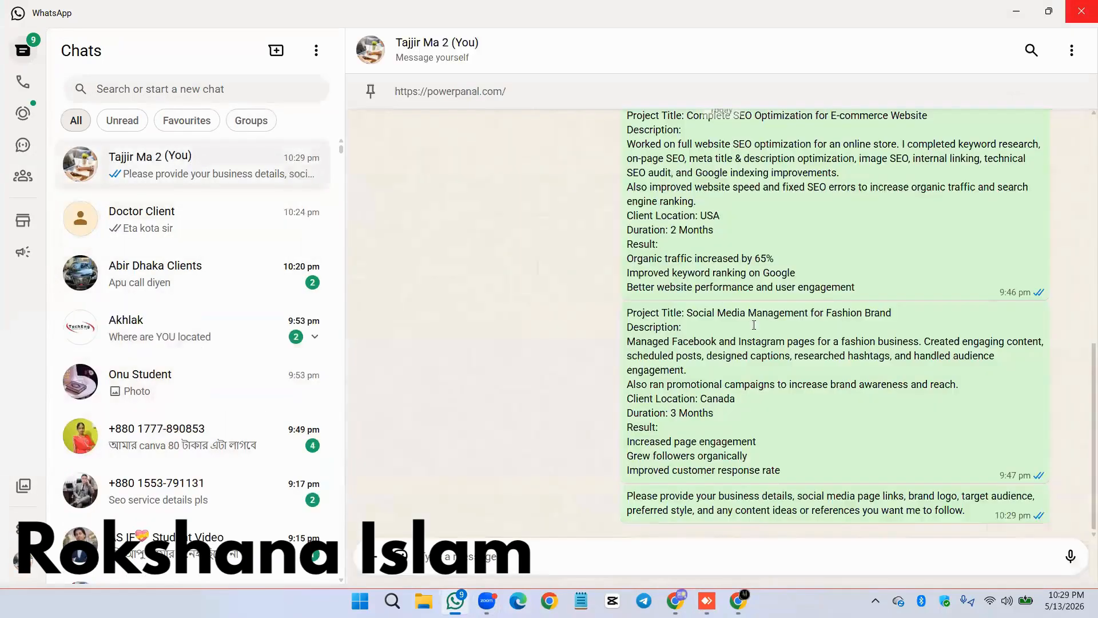
drag(630, 499, 974, 518)
key(super+c)
right_click(946, 504)
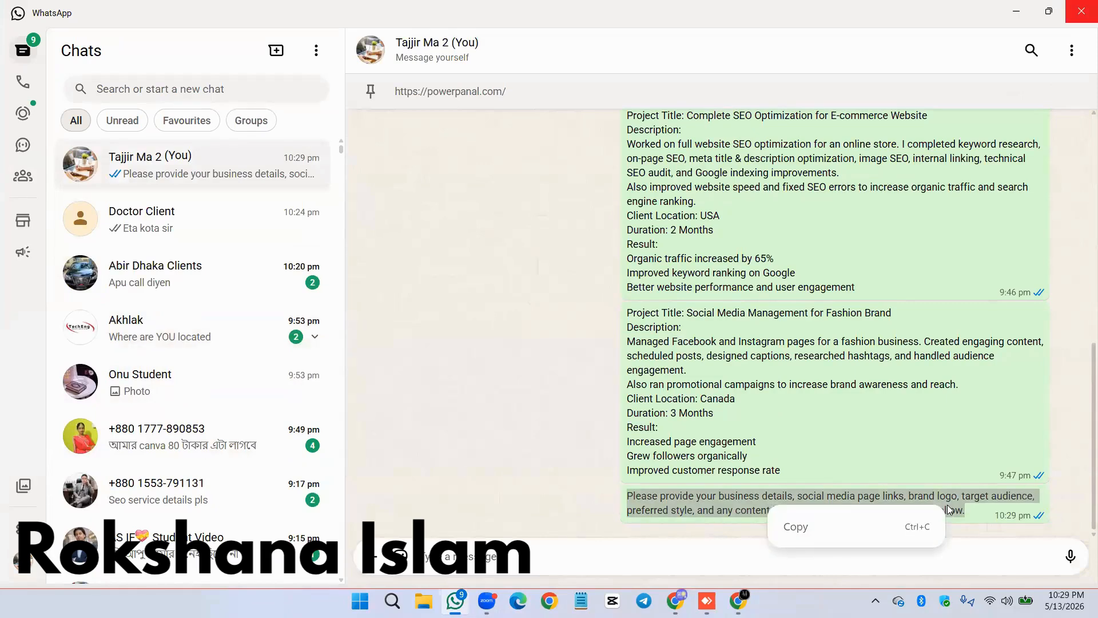
click(795, 526)
click(1025, 16)
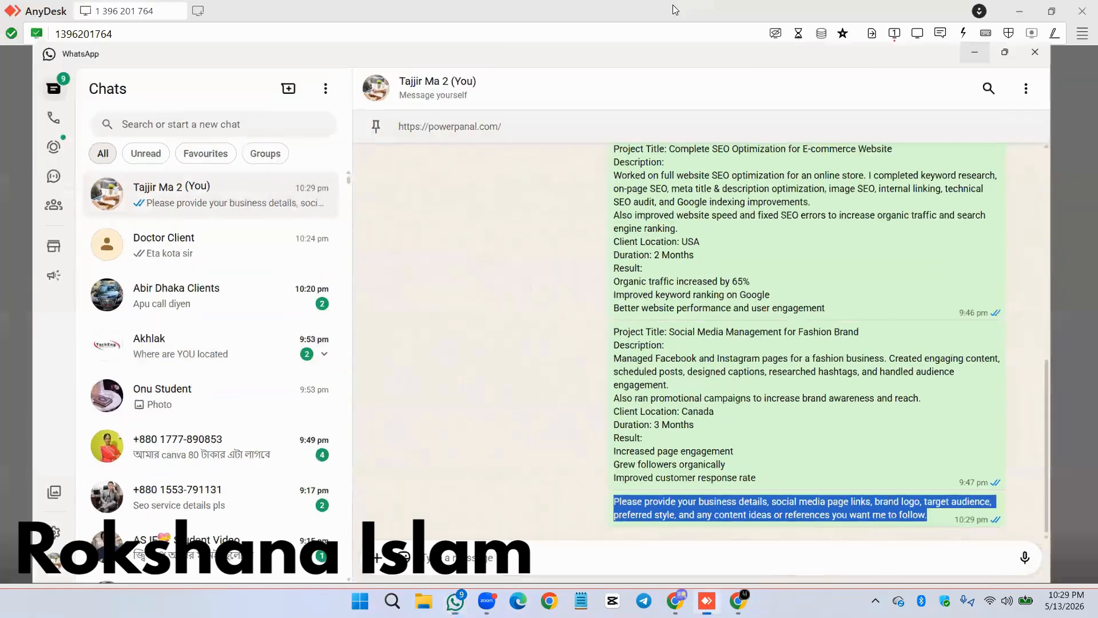
- Paste the copied request as a required buyer question with 'Free text' answers and add it
right_click(321, 278)
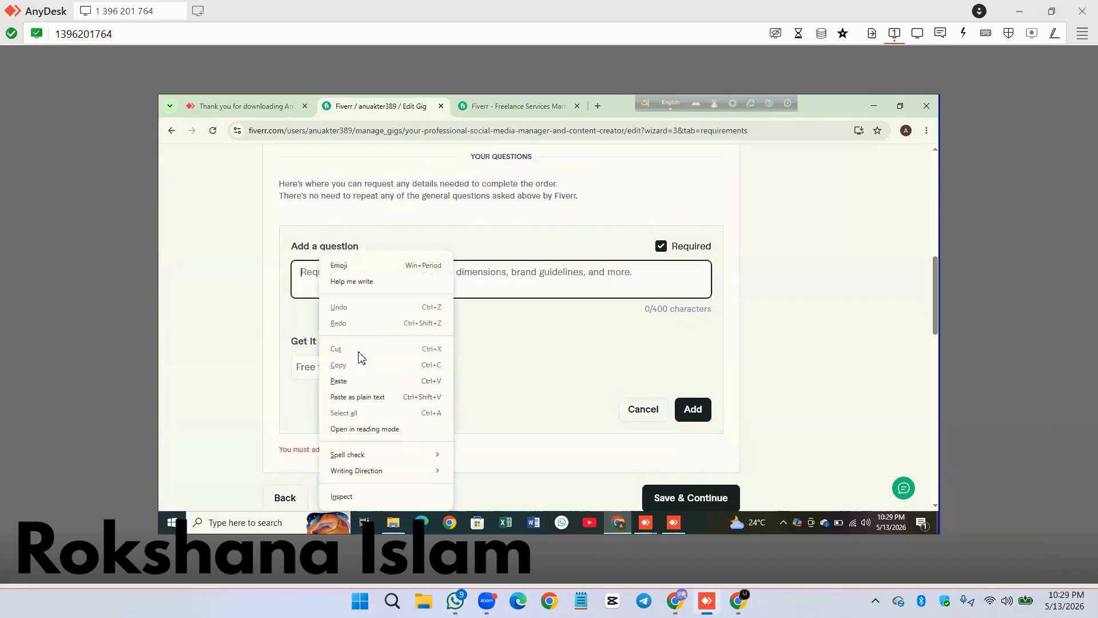
click(373, 377)
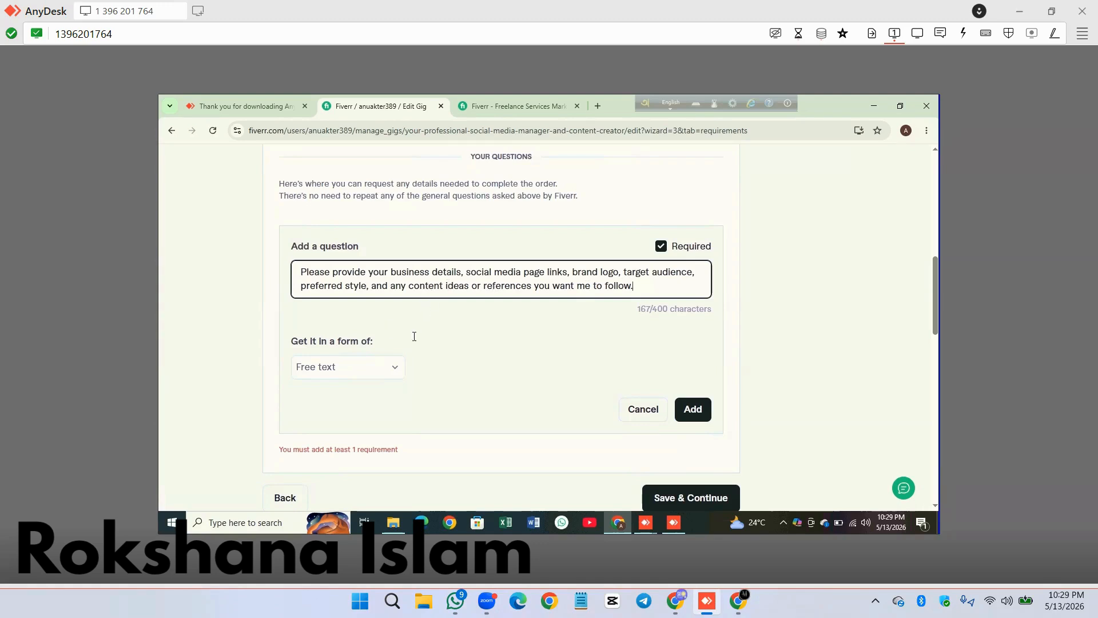
click(396, 372)
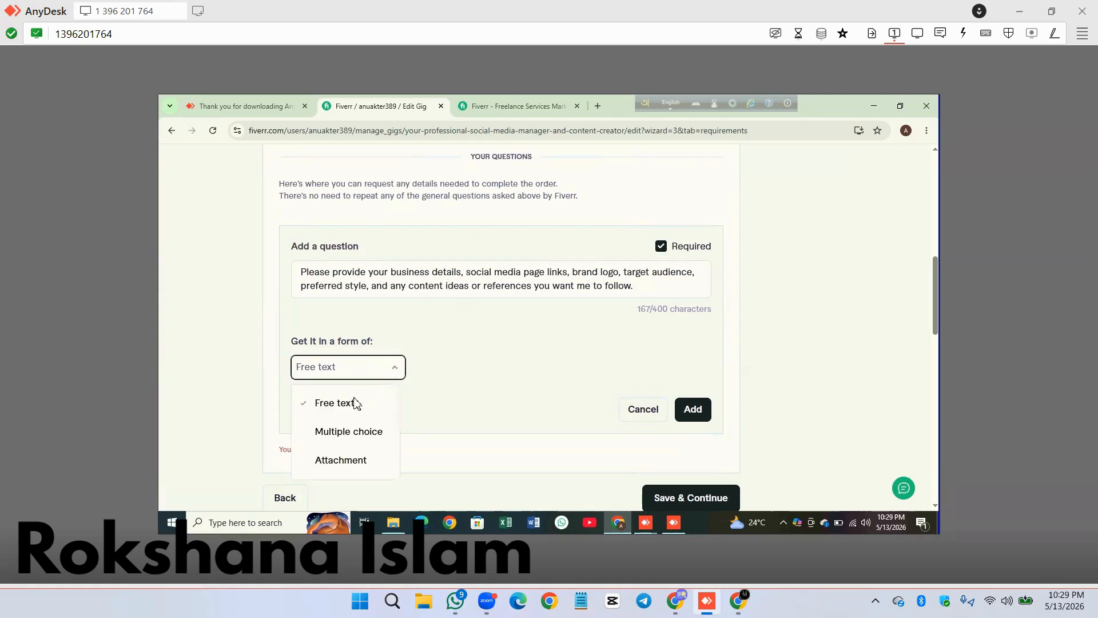
click(356, 404)
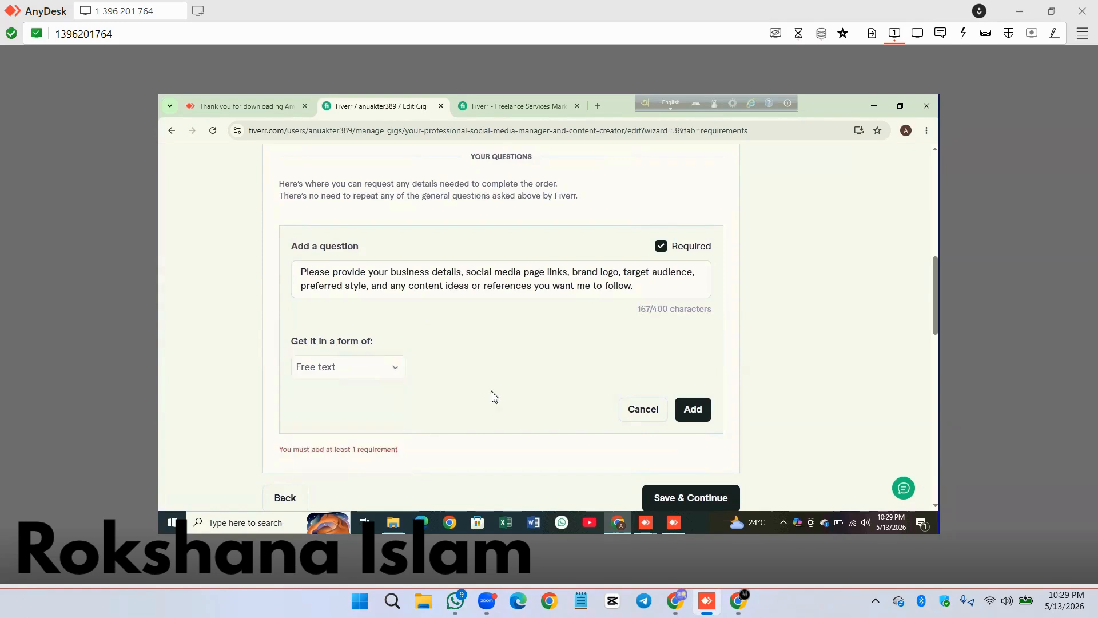
click(379, 368)
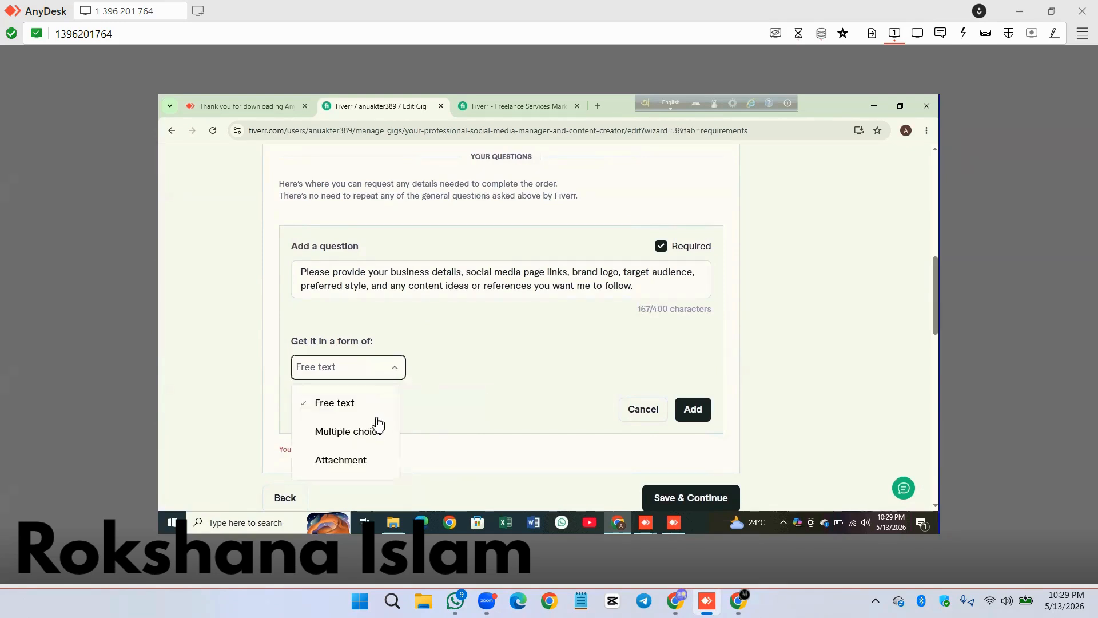
click(488, 375)
click(690, 412)
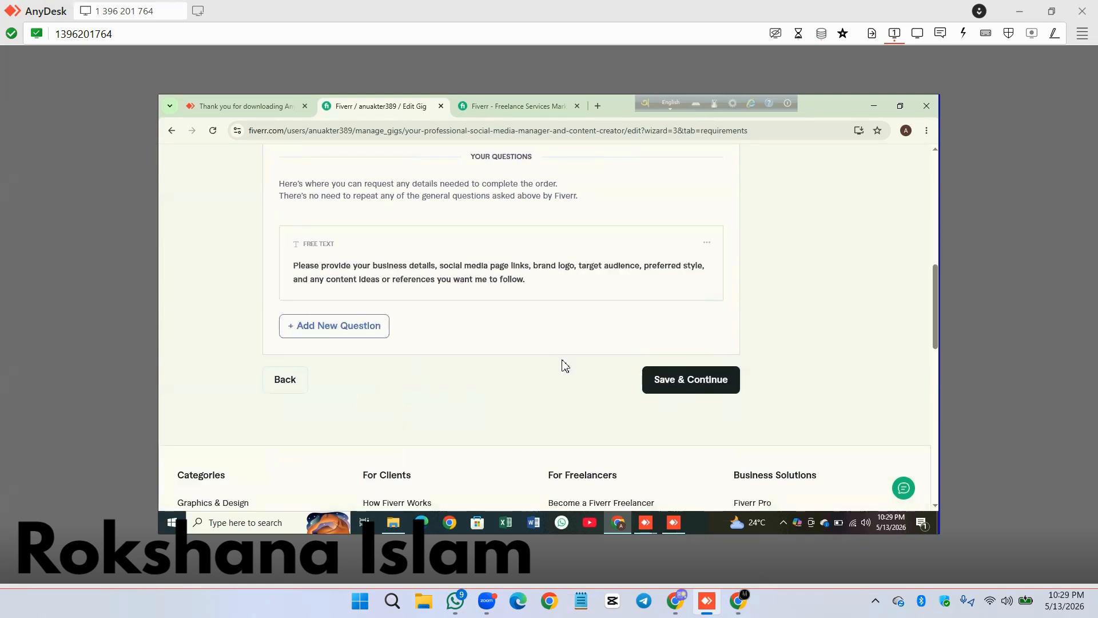
- Save the Requirements step and scroll down the Gallery page to the video upload section
click(687, 383)
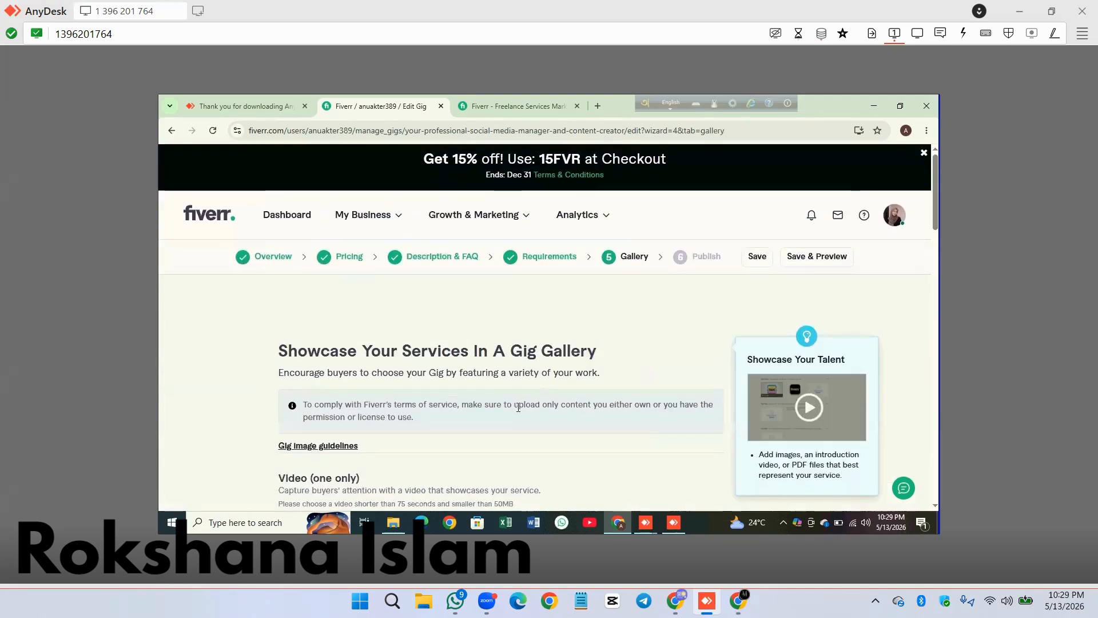
scroll(518, 408, down, 1)
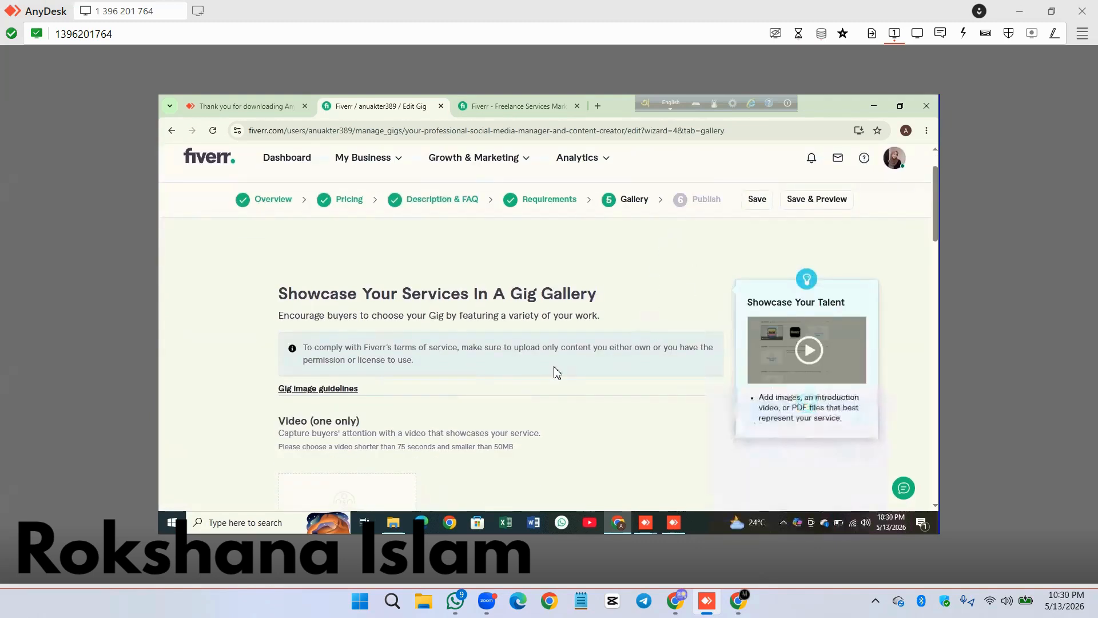
scroll(555, 372, down, 2)
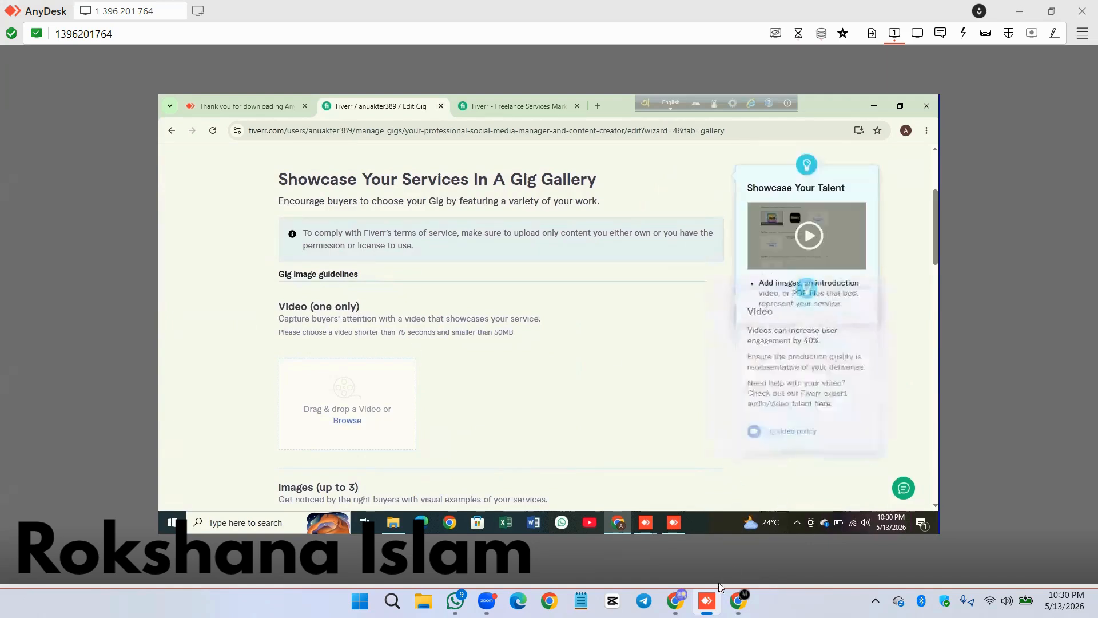
- Compare several competitor social media manager gigs, ending on one with a video and $195 Basic package
mouse_move(737, 600)
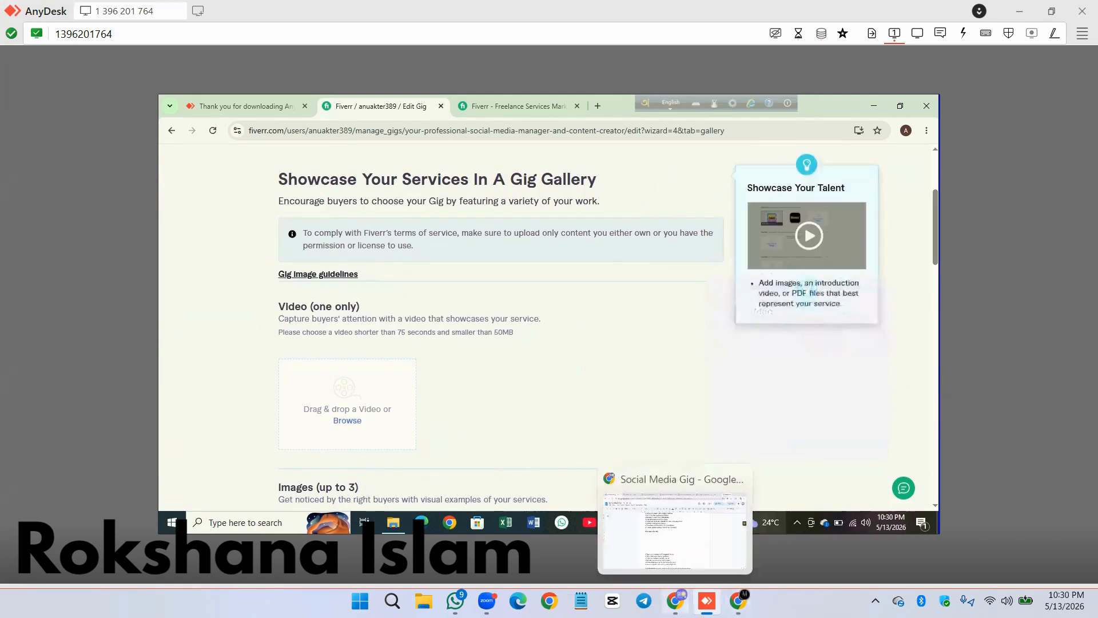
click(676, 601)
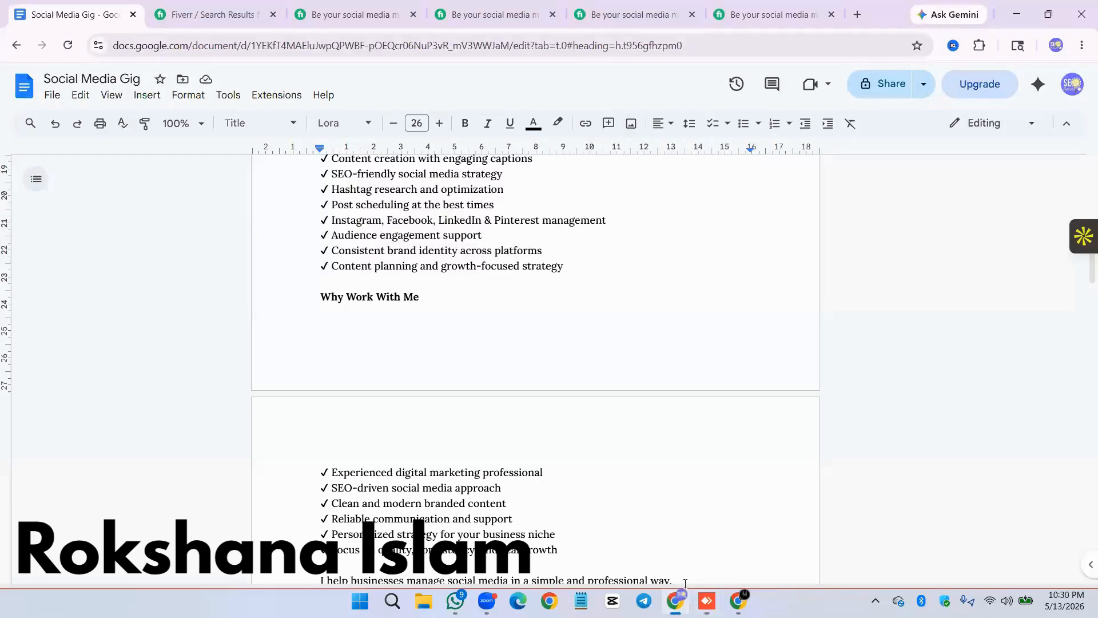
click(503, 16)
scroll(391, 205, down, 3)
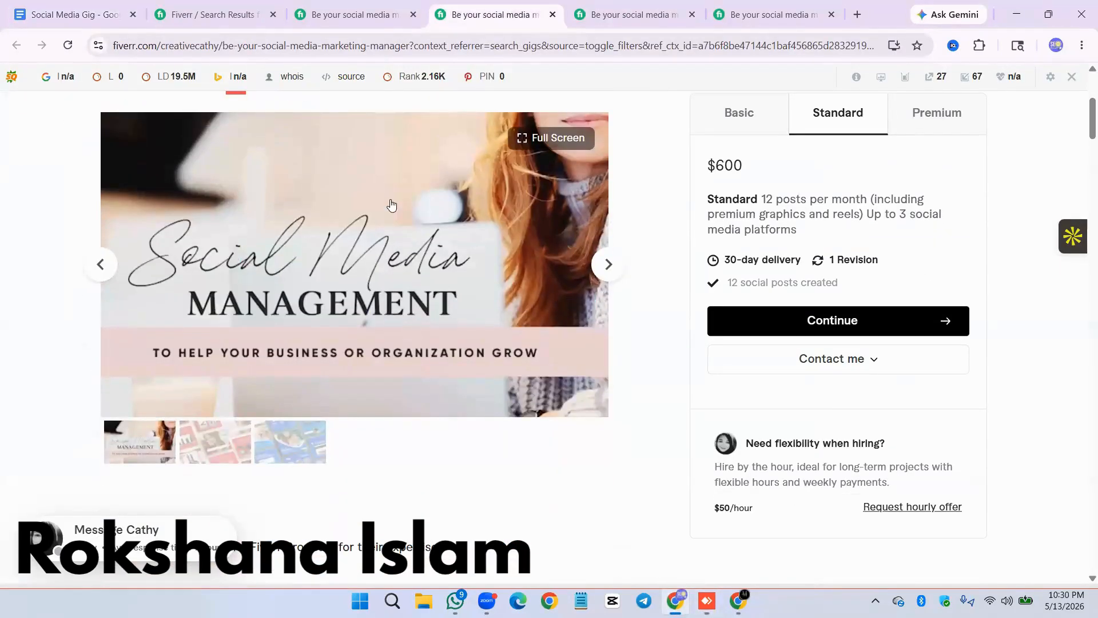
key(ctrl+shift+Tab)
scroll(463, 429, down, 3)
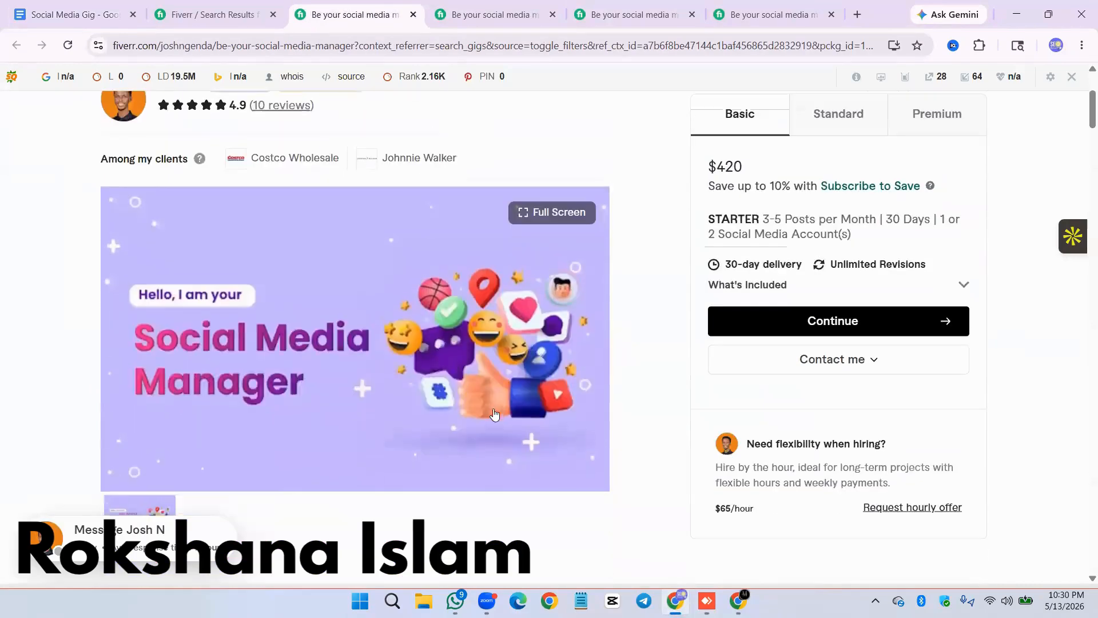
click(621, 16)
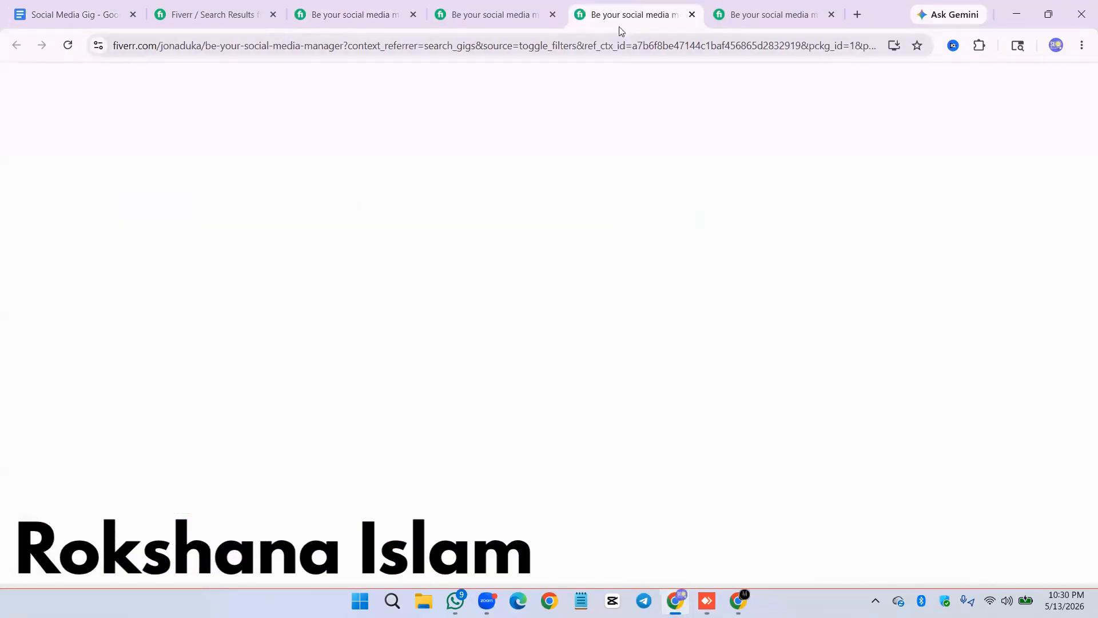
scroll(544, 380, down, 3)
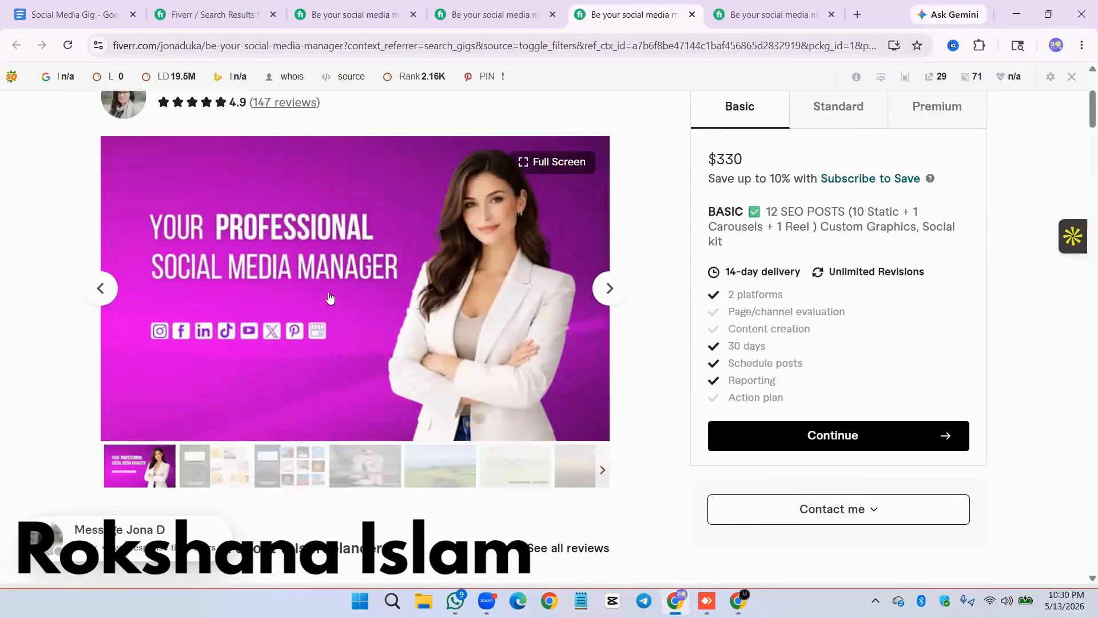
click(766, 15)
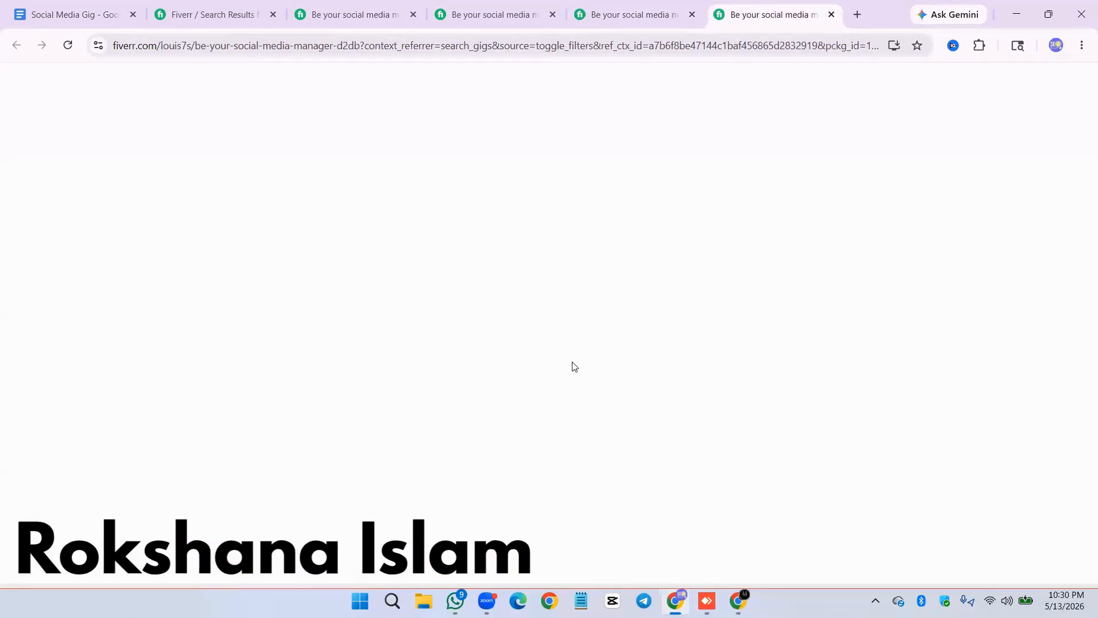
scroll(474, 328, down, 3)
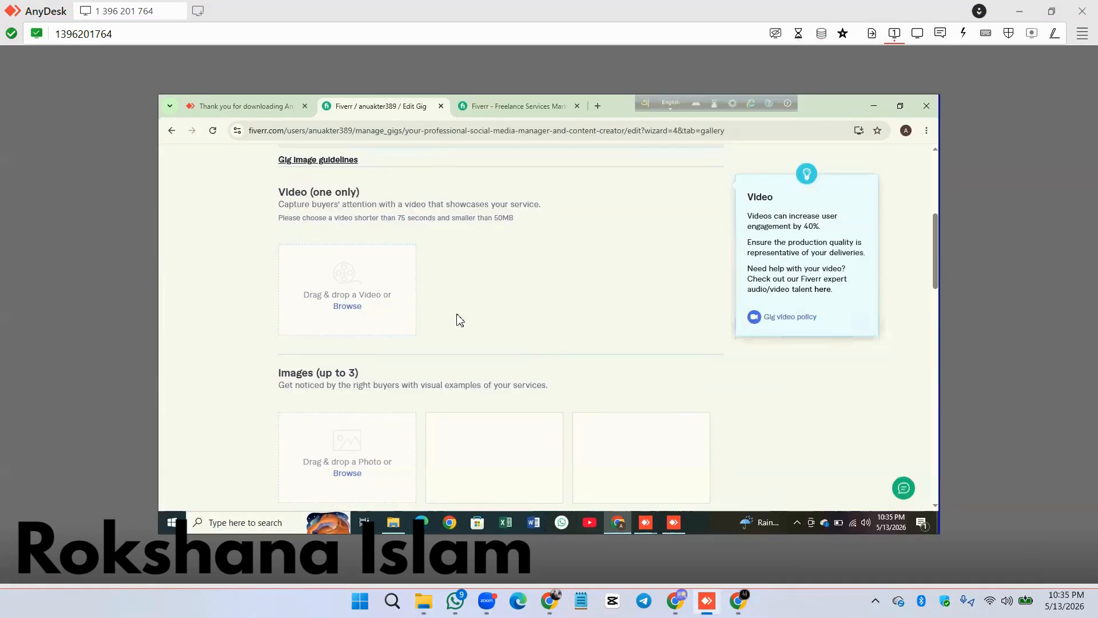
- Skip the video upload and drag the first image from Downloads onto the gig gallery
click(348, 306)
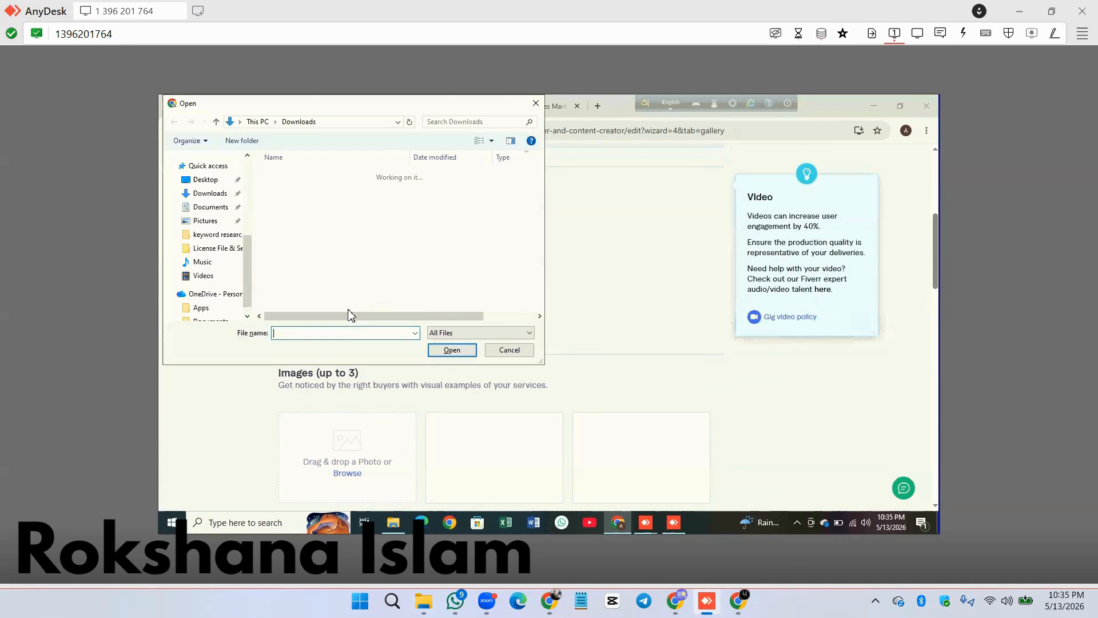
click(536, 104)
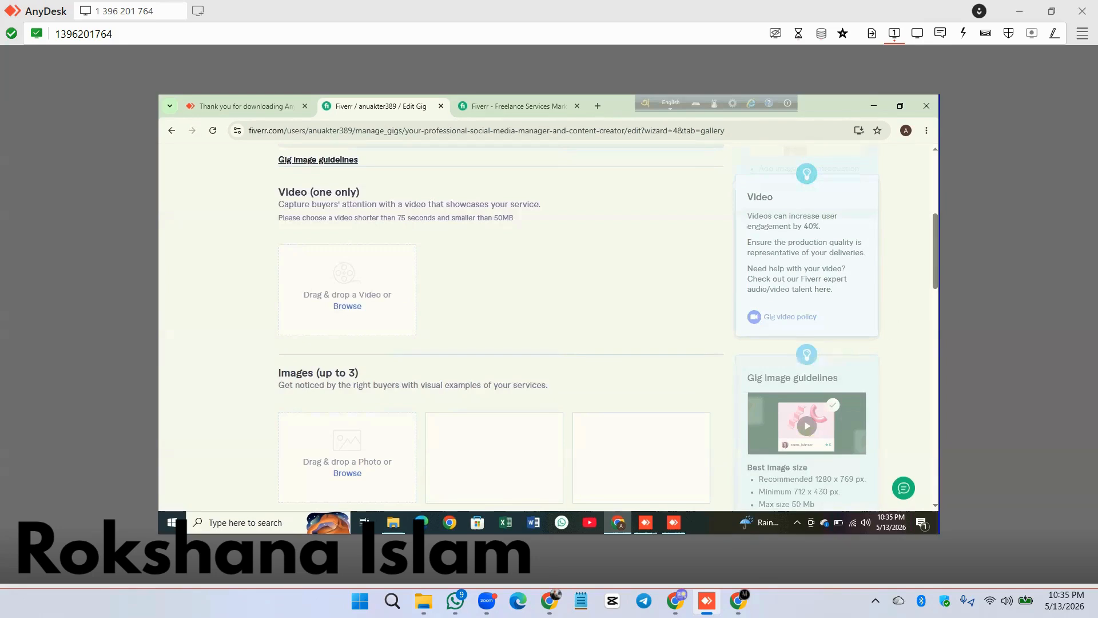
click(423, 600)
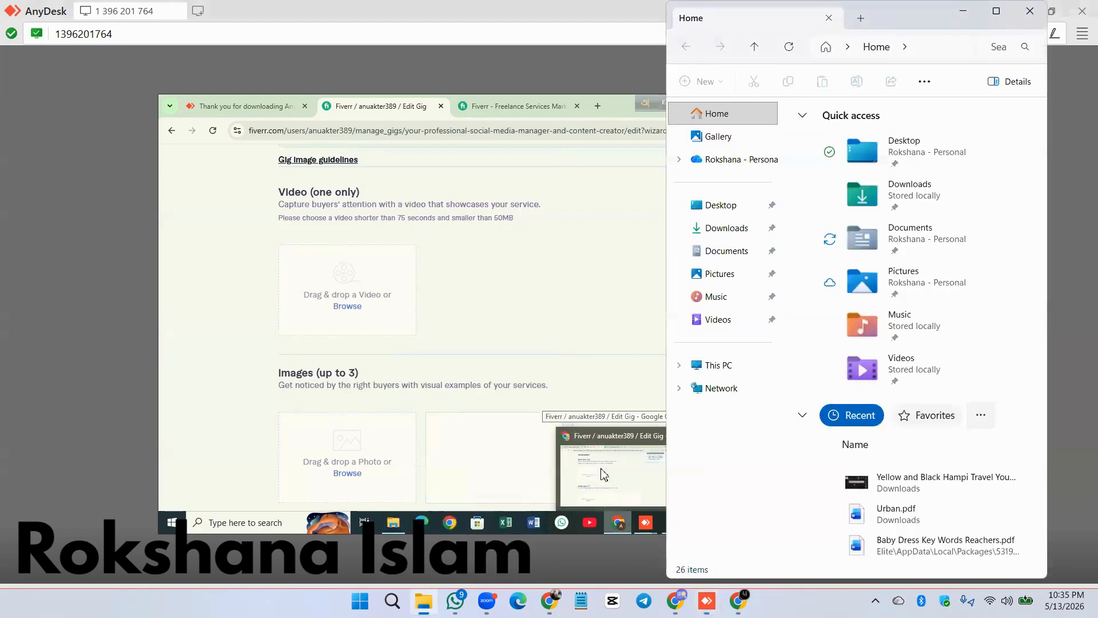
click(726, 228)
drag(822, 164, 343, 304)
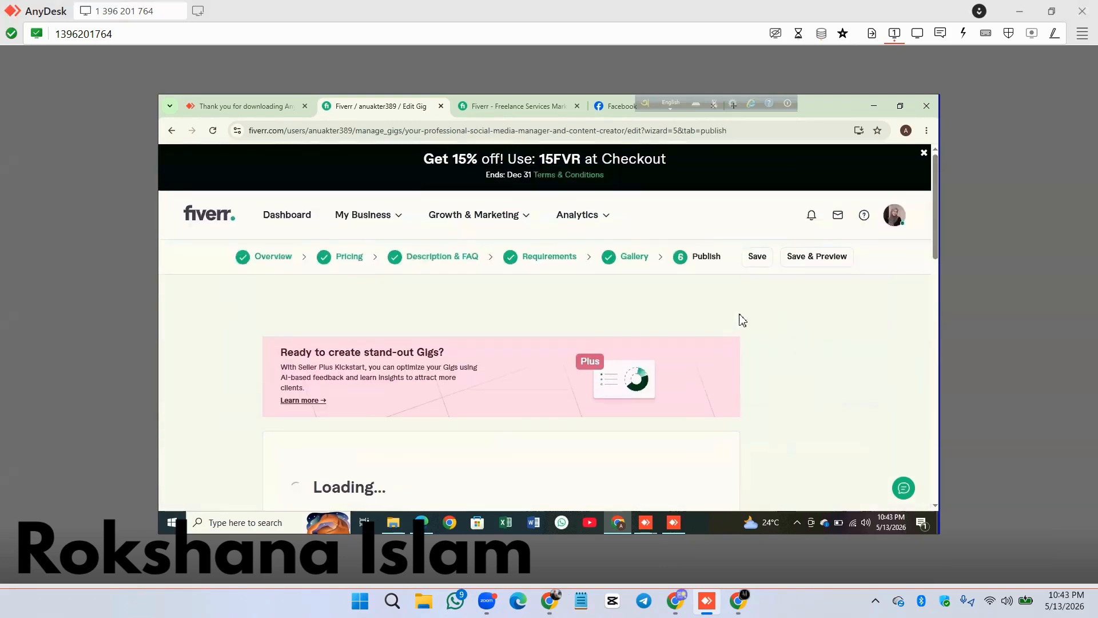
scroll(741, 353, down, 2)
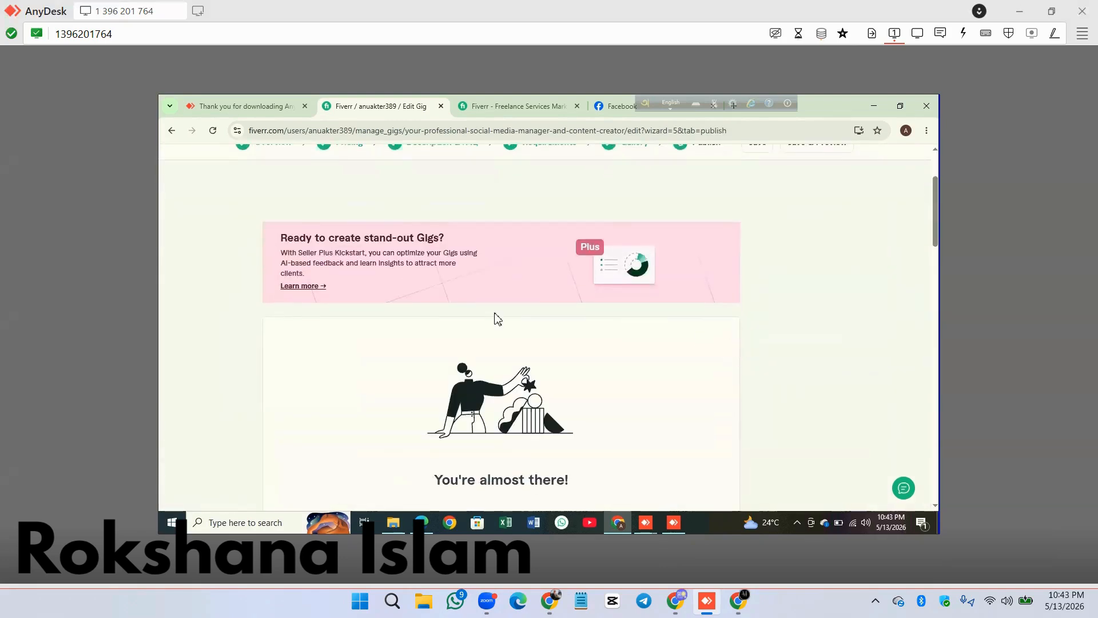
scroll(605, 402, down, 2)
scroll(605, 402, down, 1)
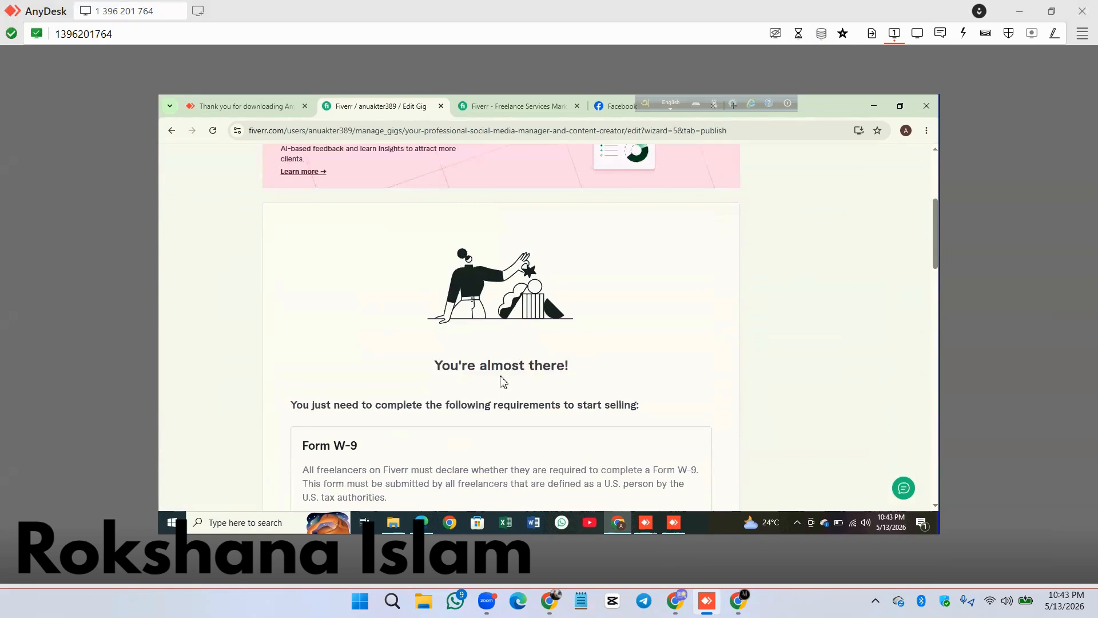
scroll(549, 380, down, 2)
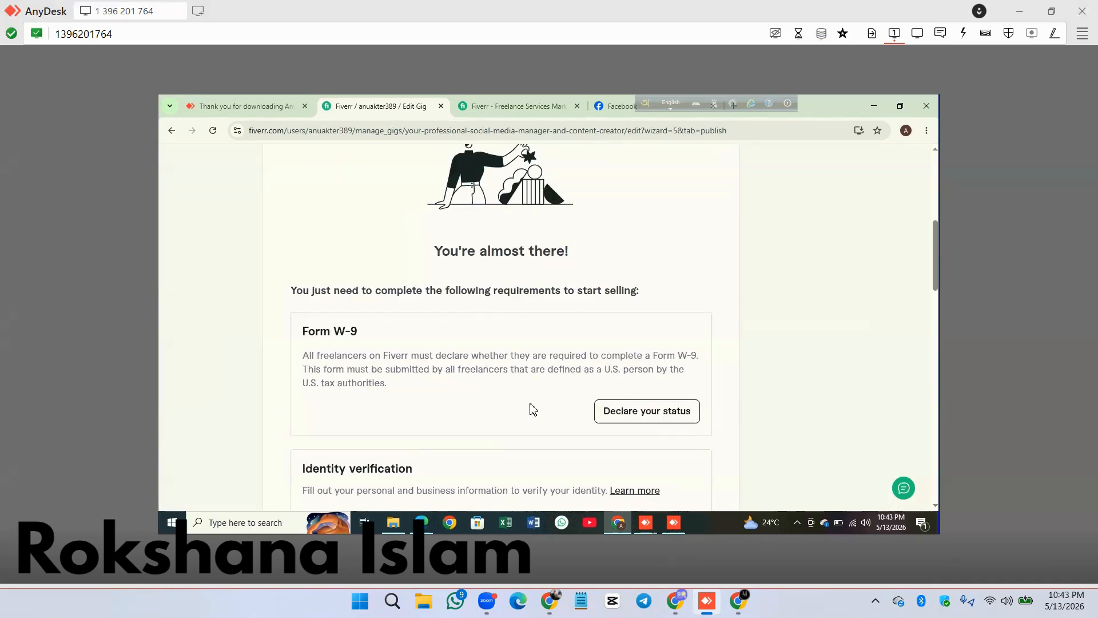
scroll(633, 401, down, 2)
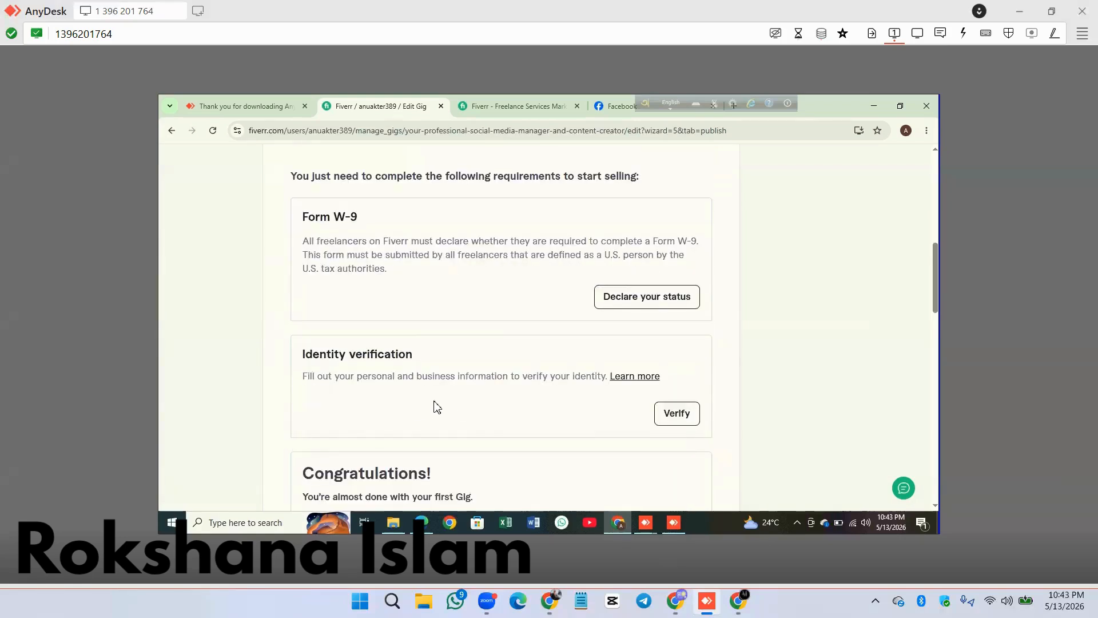
scroll(458, 398, down, 2)
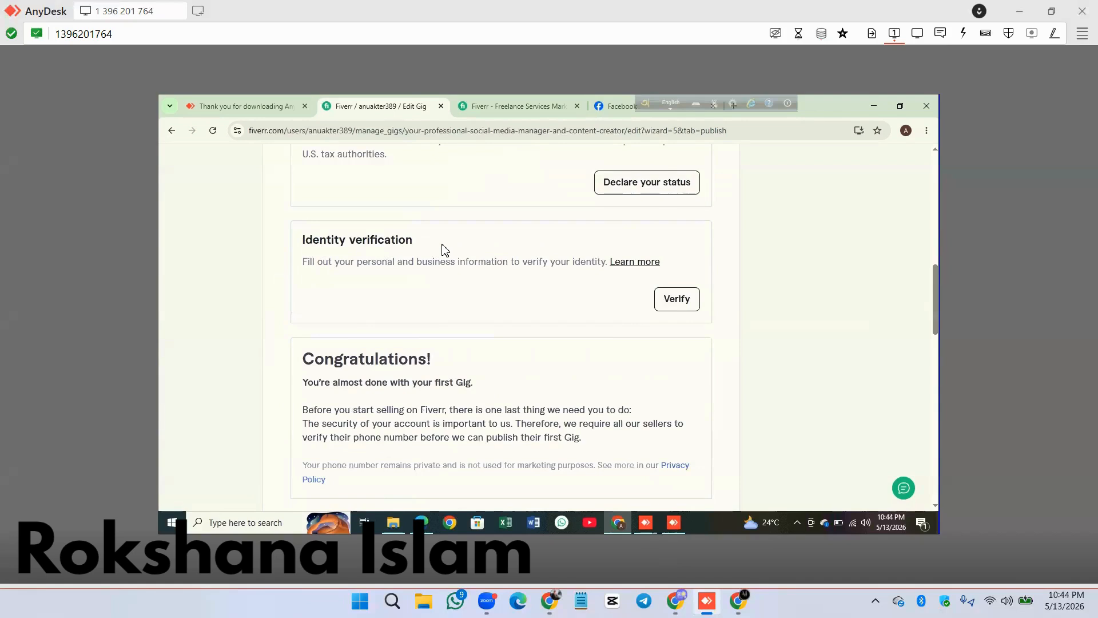
scroll(551, 360, down, 3)
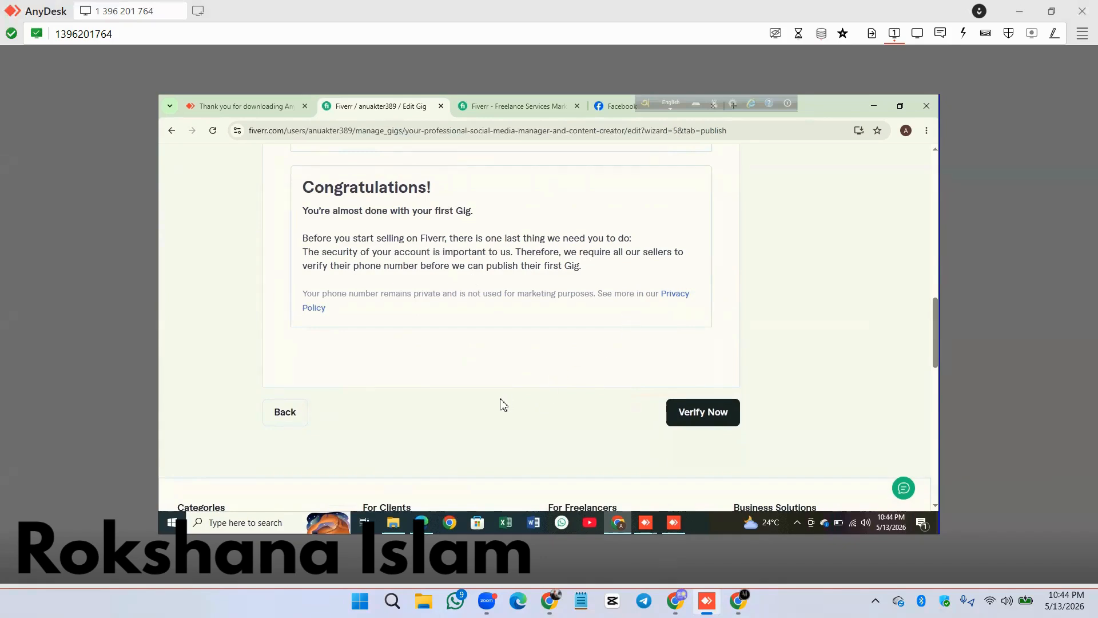
scroll(501, 403, up, 2)
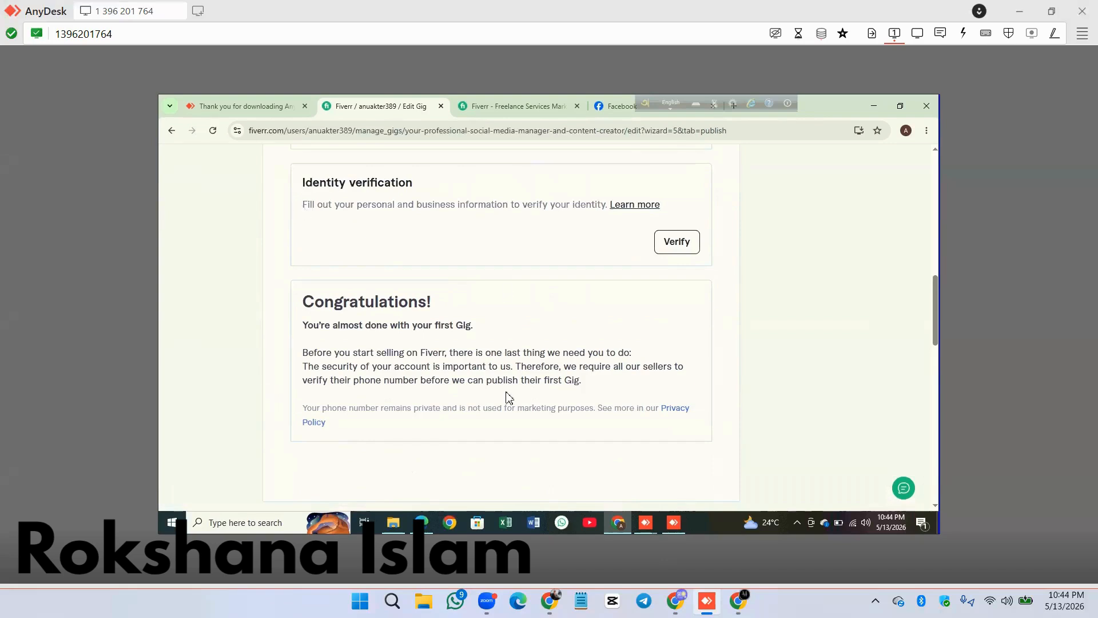
scroll(506, 395, up, 6)
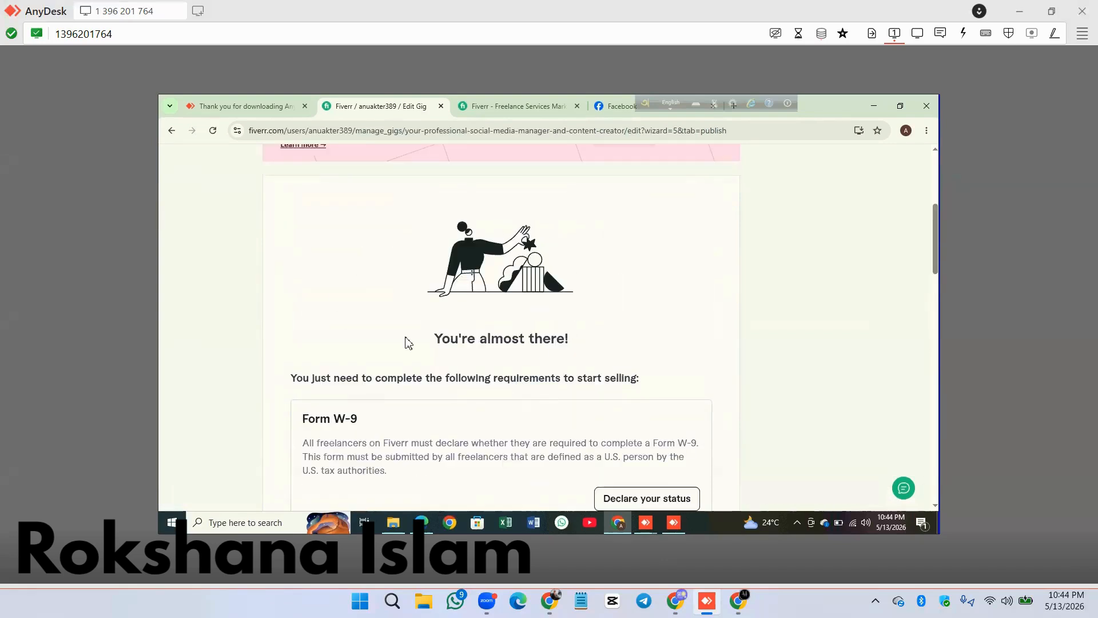
scroll(515, 352, up, 2)
scroll(657, 372, down, 4)
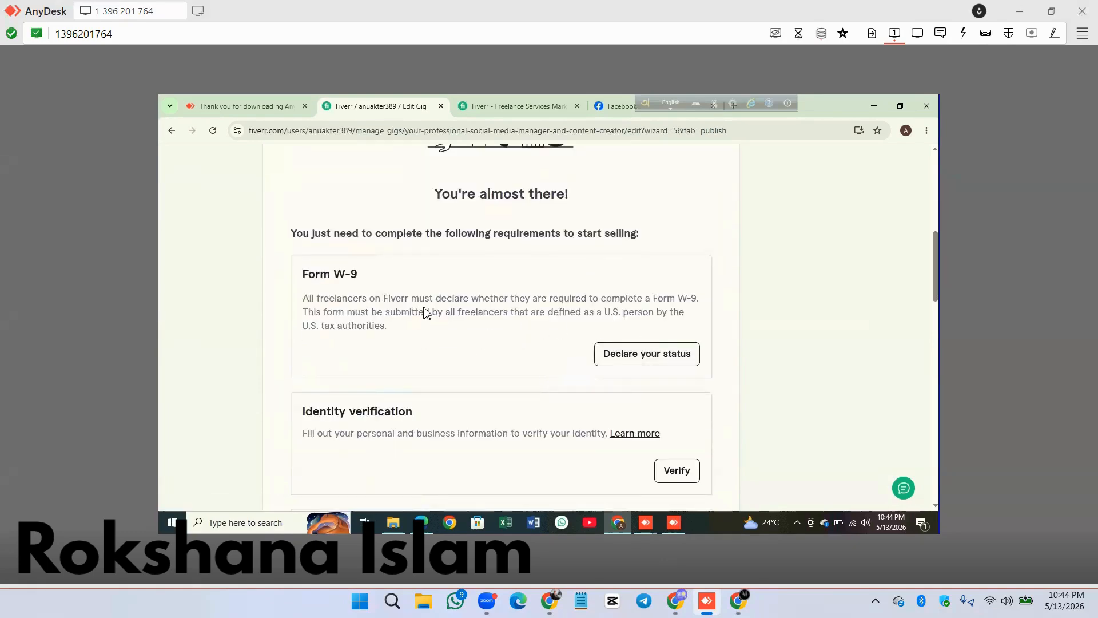
scroll(591, 374, down, 2)
scroll(591, 375, down, 1)
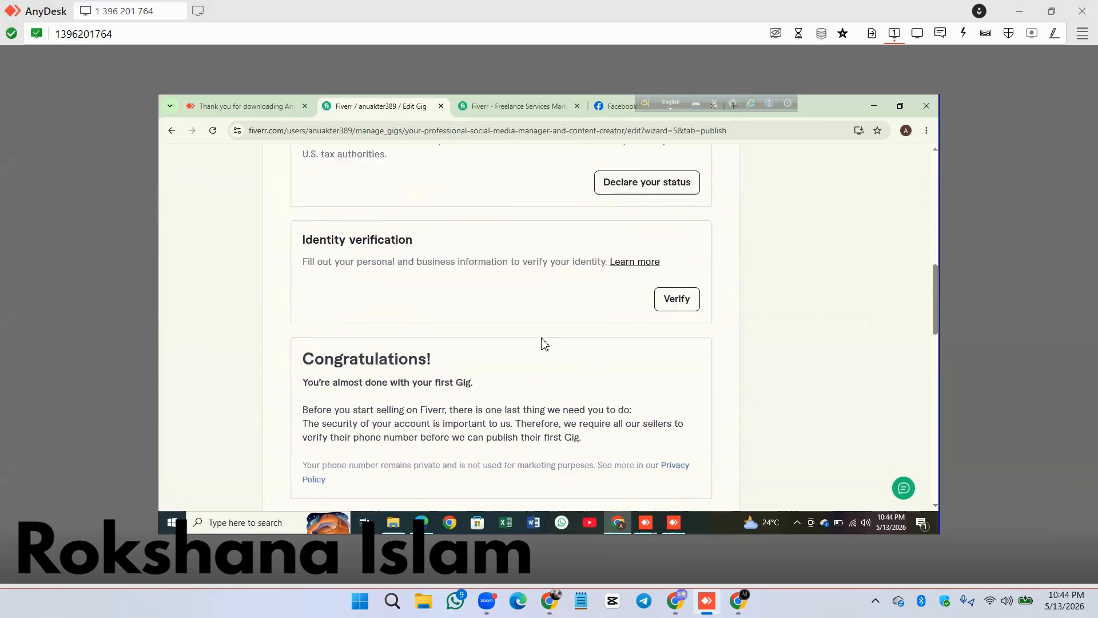
scroll(538, 346, down, 3)
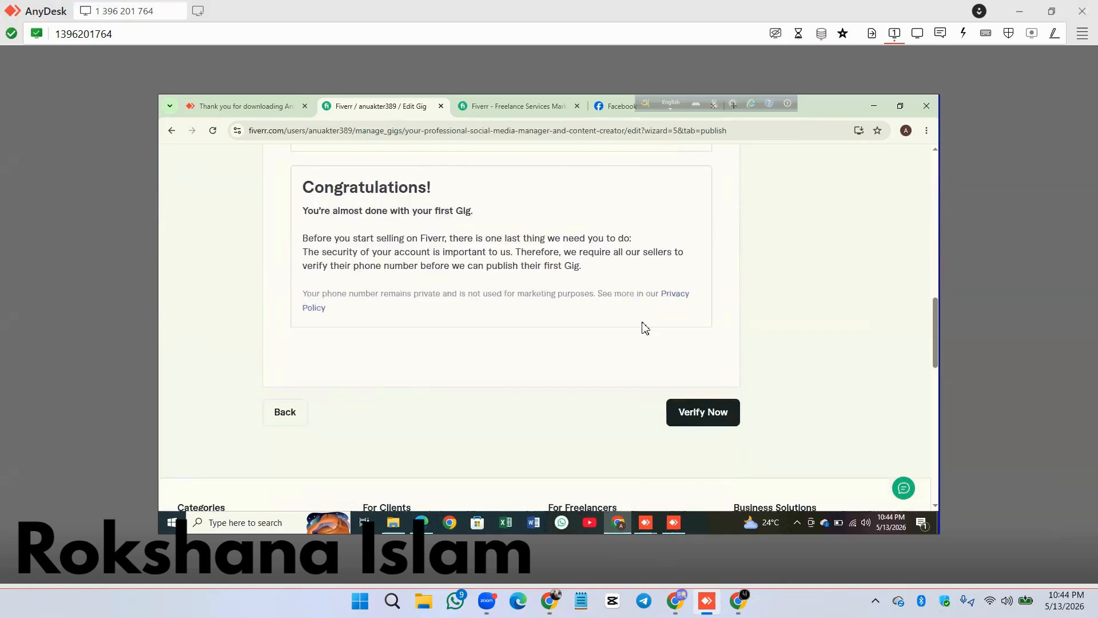
- Enter the seller's phone number, send a code, and submit the four-digit code received on WhatsApp
click(707, 416)
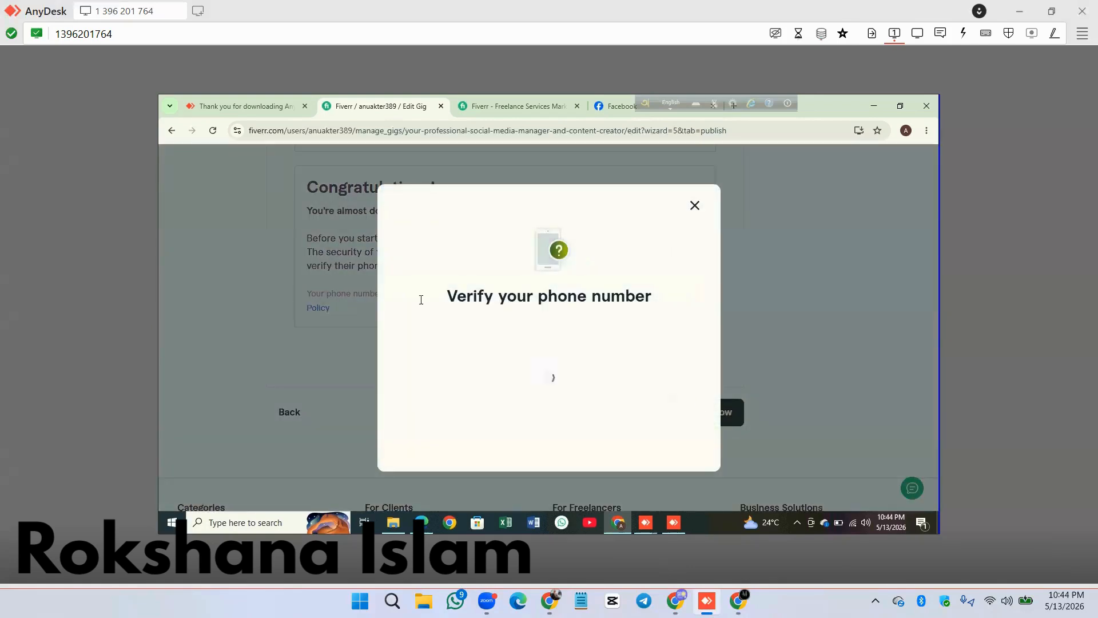
click(443, 386)
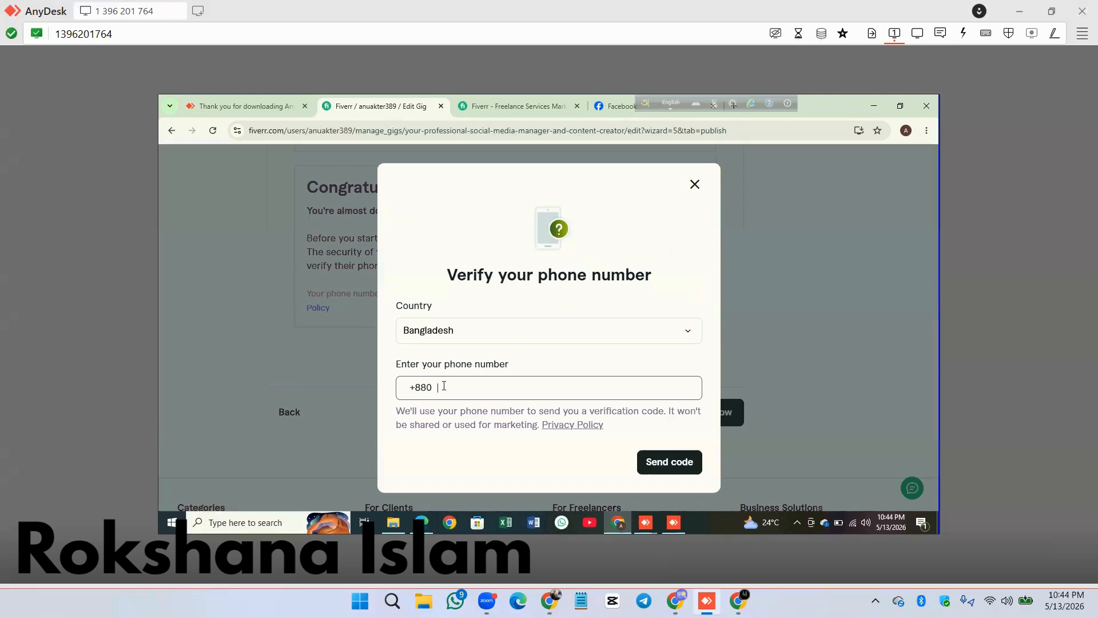
click(666, 465)
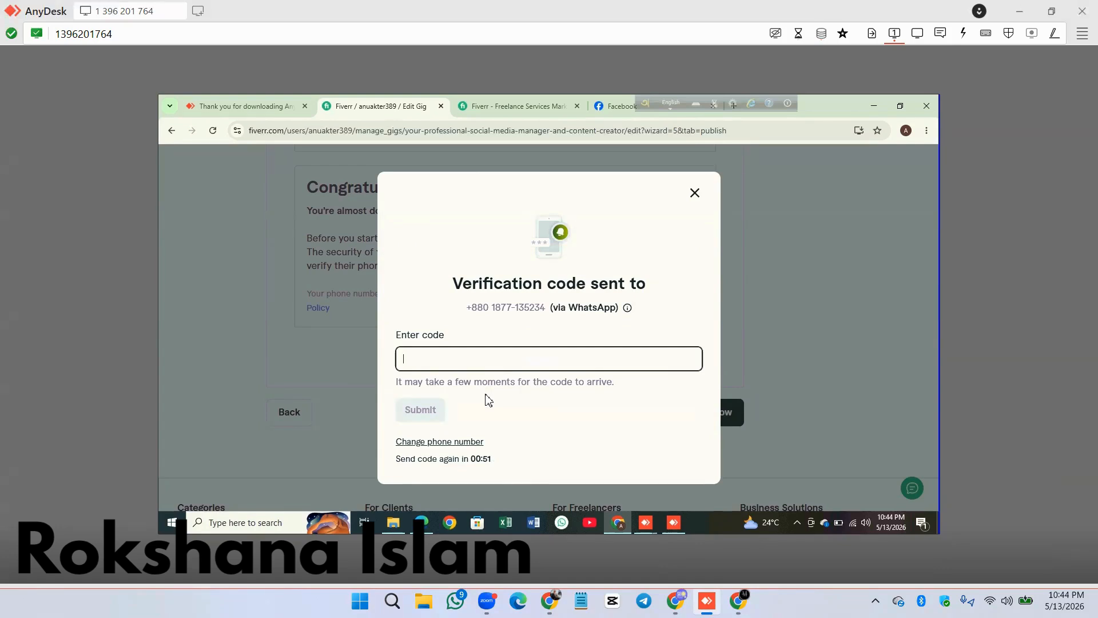
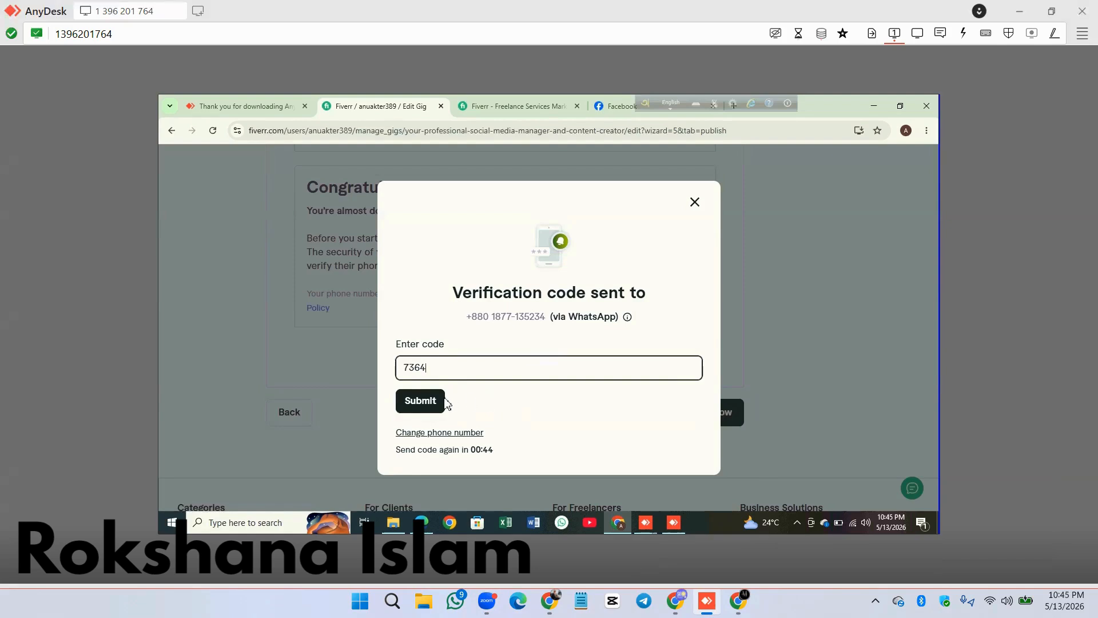
click(426, 402)
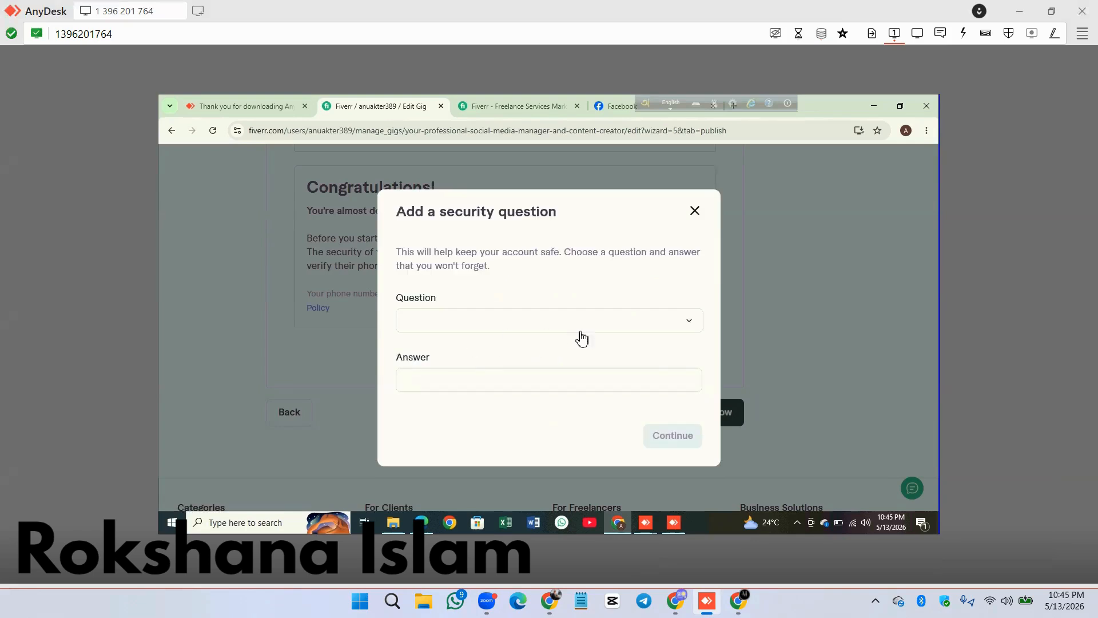
- Choose 'What was your childhood nickname?' as the security question, enter its answer, and confirm verification
click(686, 326)
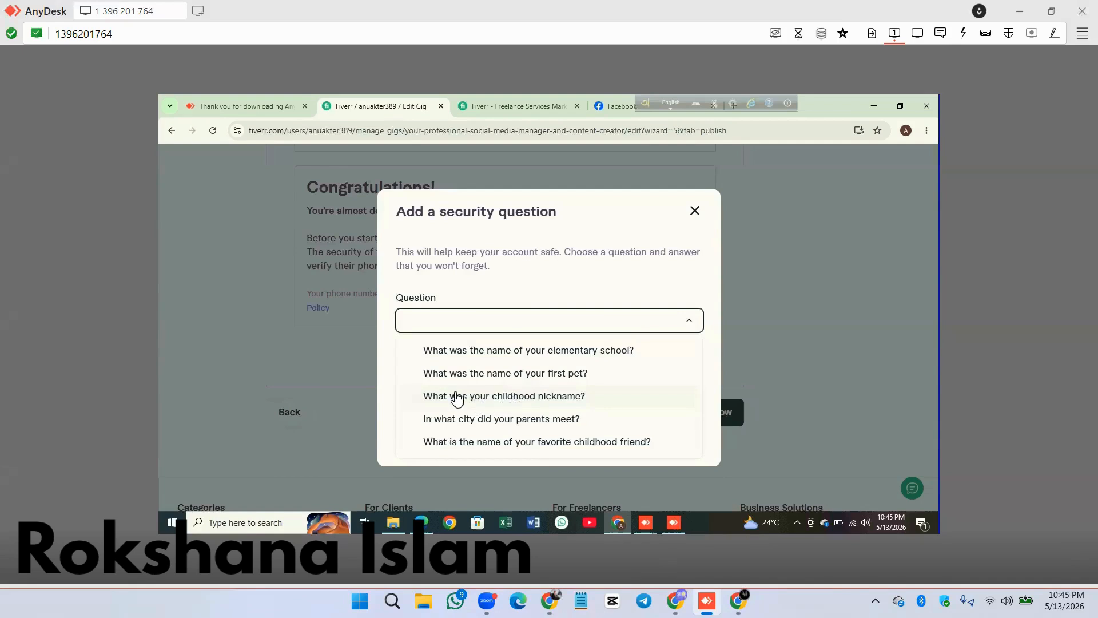
click(551, 400)
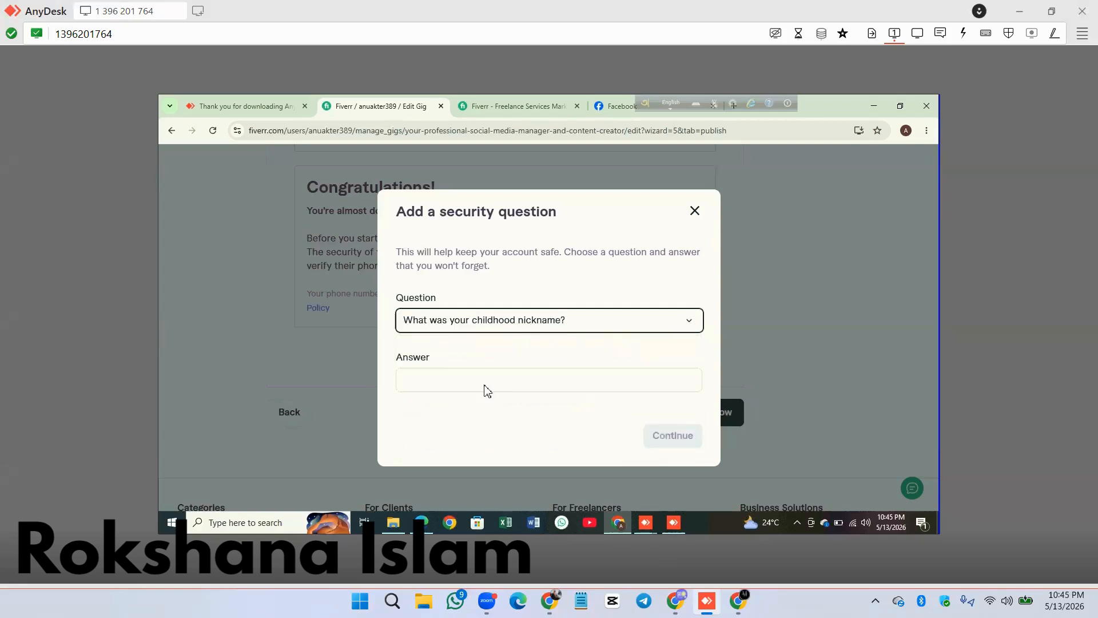
click(447, 377)
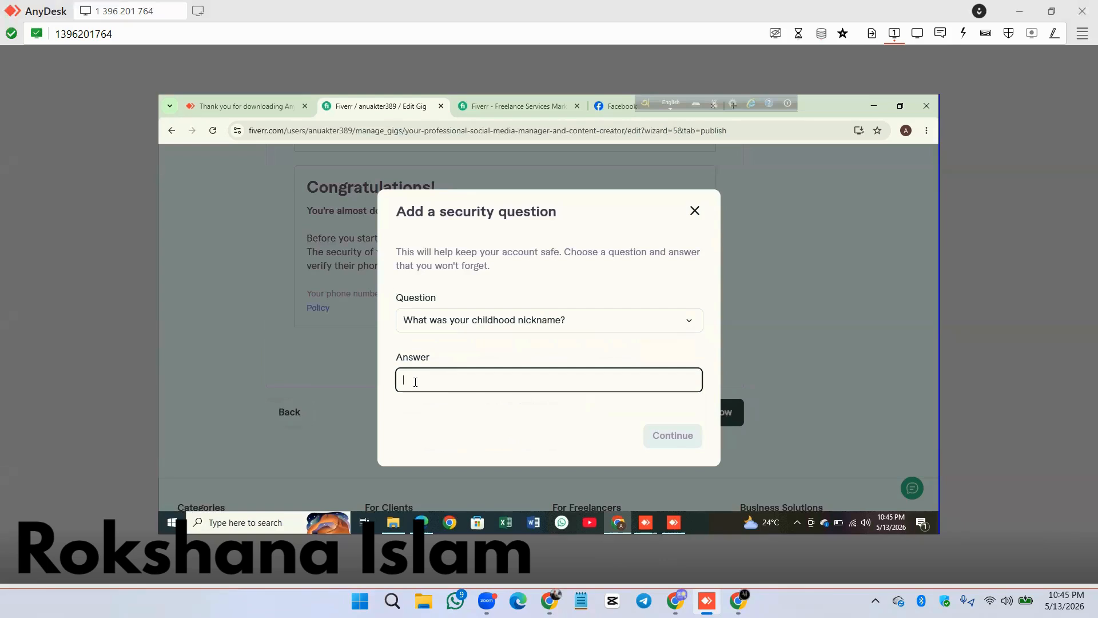
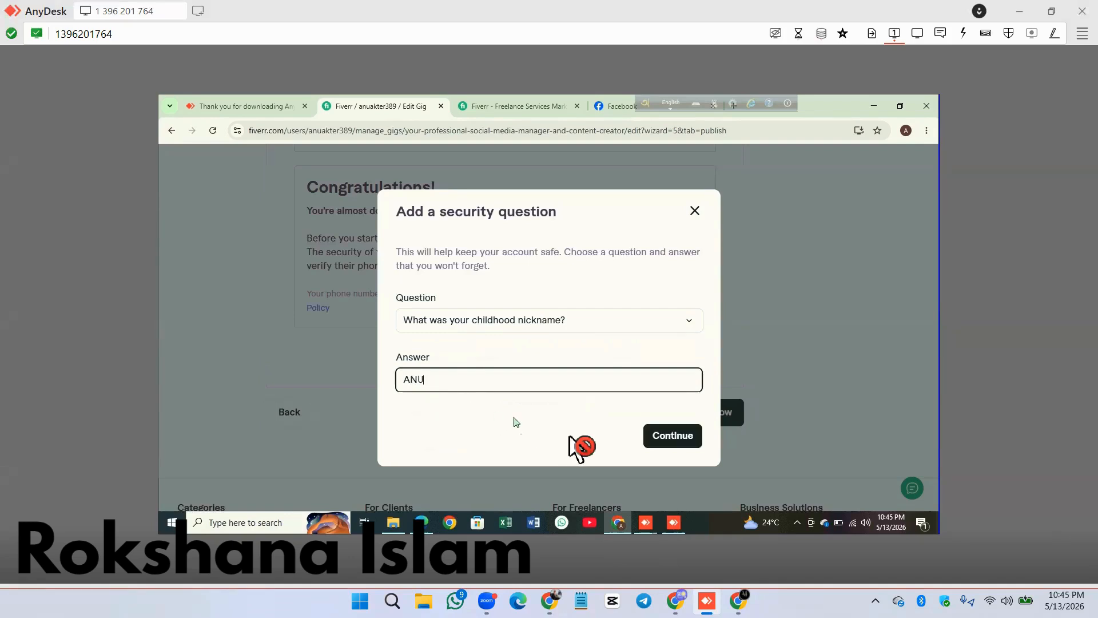
click(678, 441)
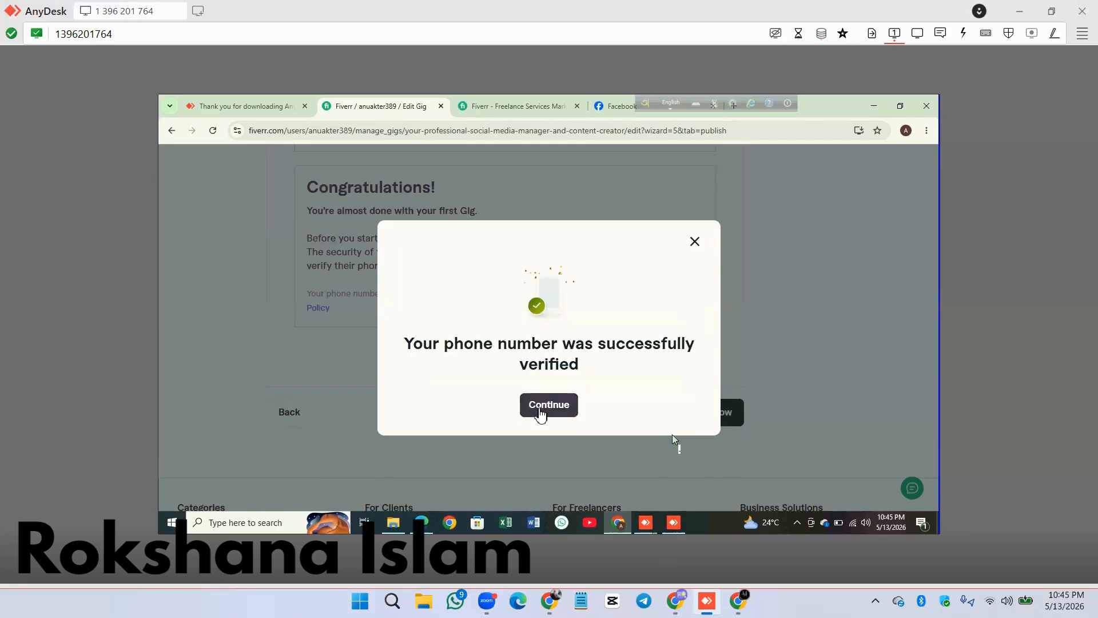
click(543, 412)
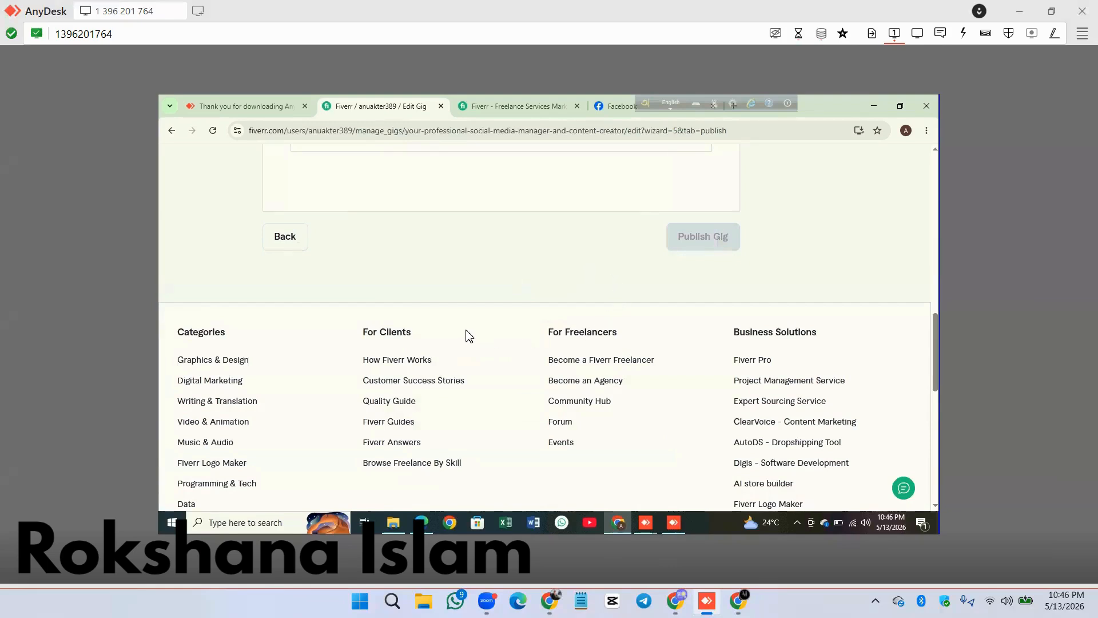
- Open the Form W-9 declaration from the Publish step, answer 'No' to 'Are you a U.S. person?', and save
scroll(466, 341, up, 2)
scroll(540, 349, up, 3)
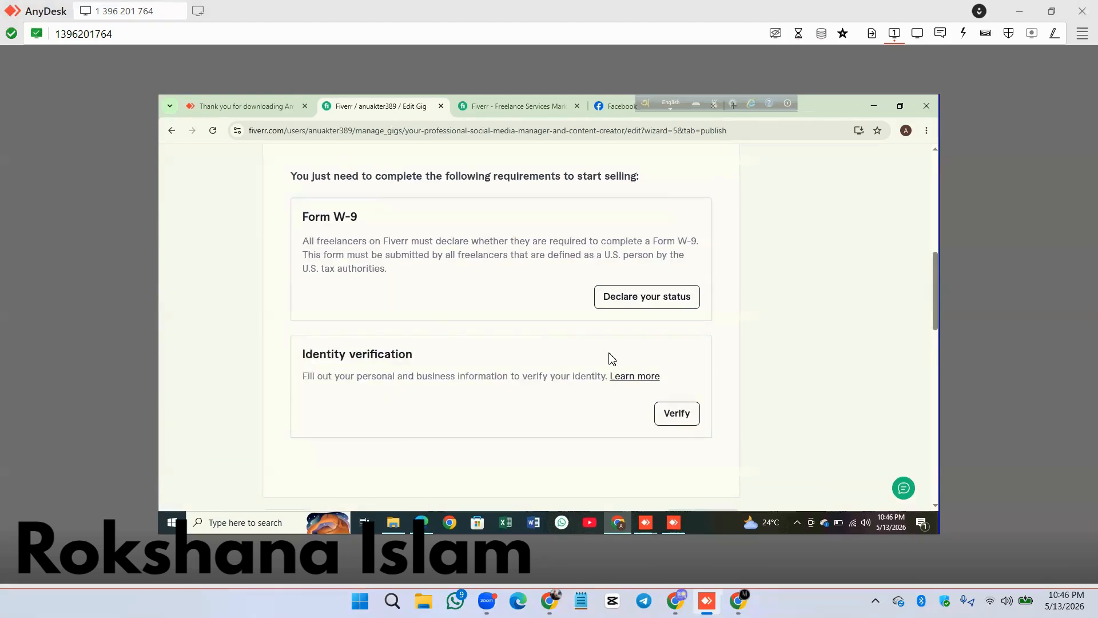
scroll(434, 332, up, 2)
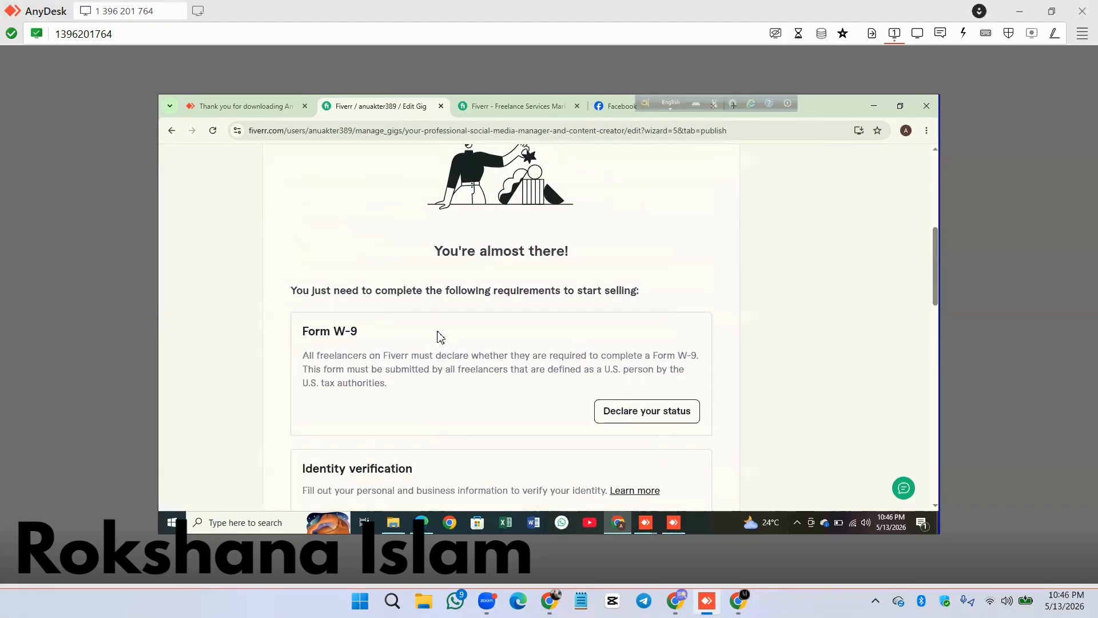
scroll(560, 345, up, 5)
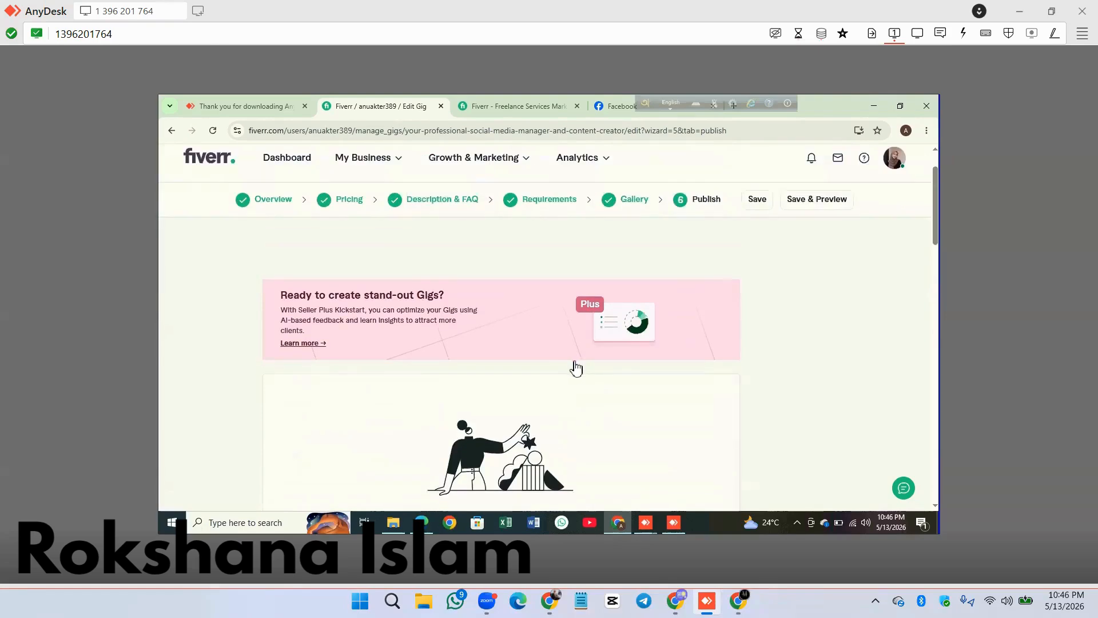
scroll(576, 368, down, 9)
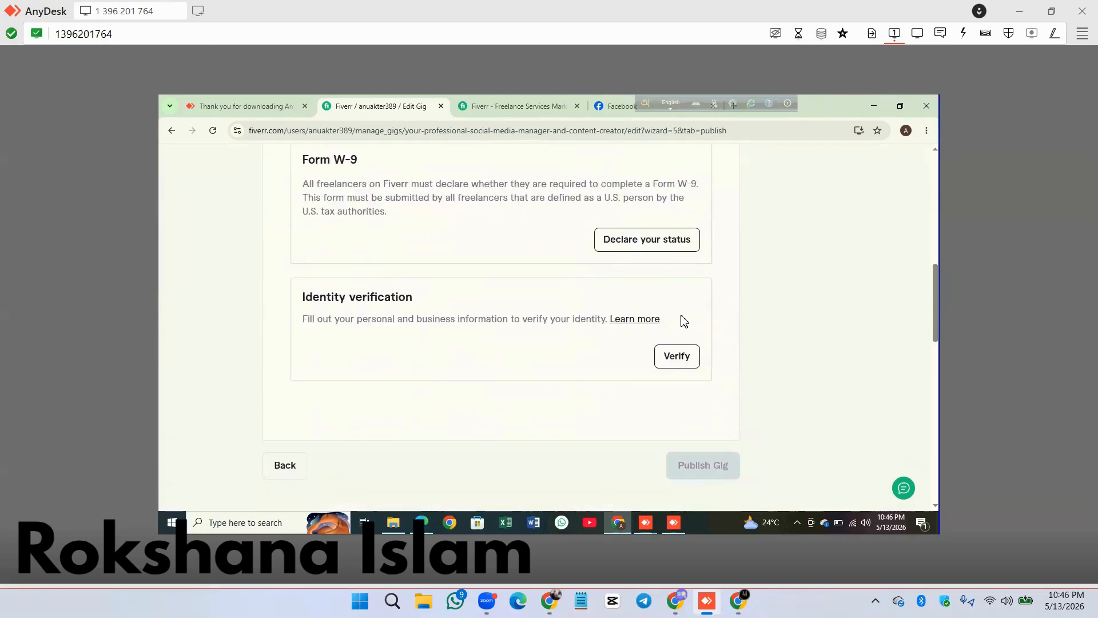
click(662, 245)
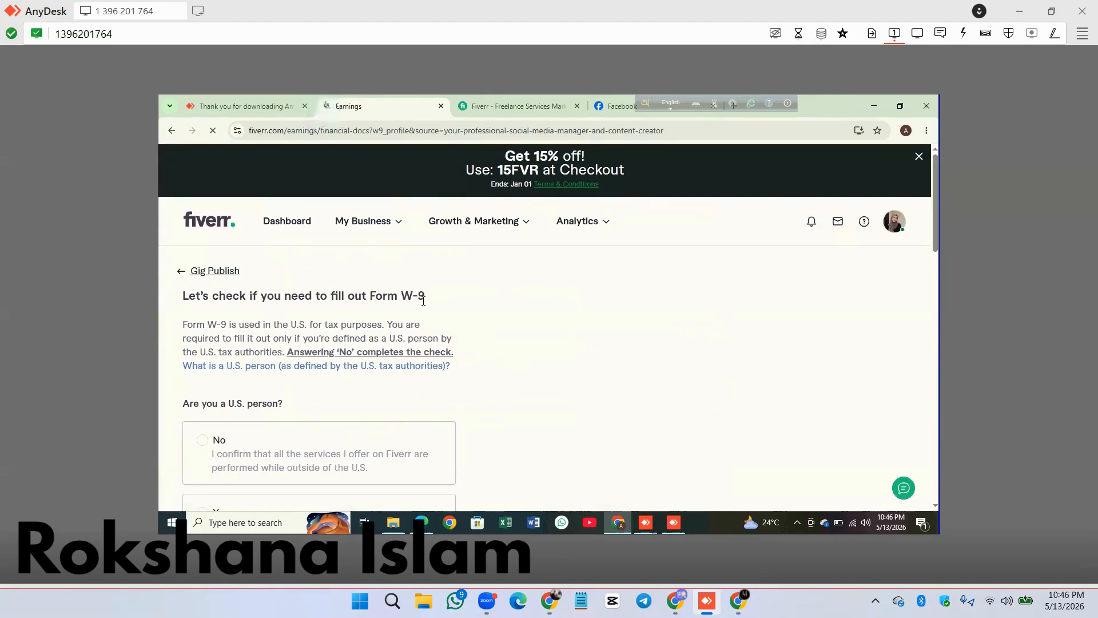
scroll(246, 304, down, 2)
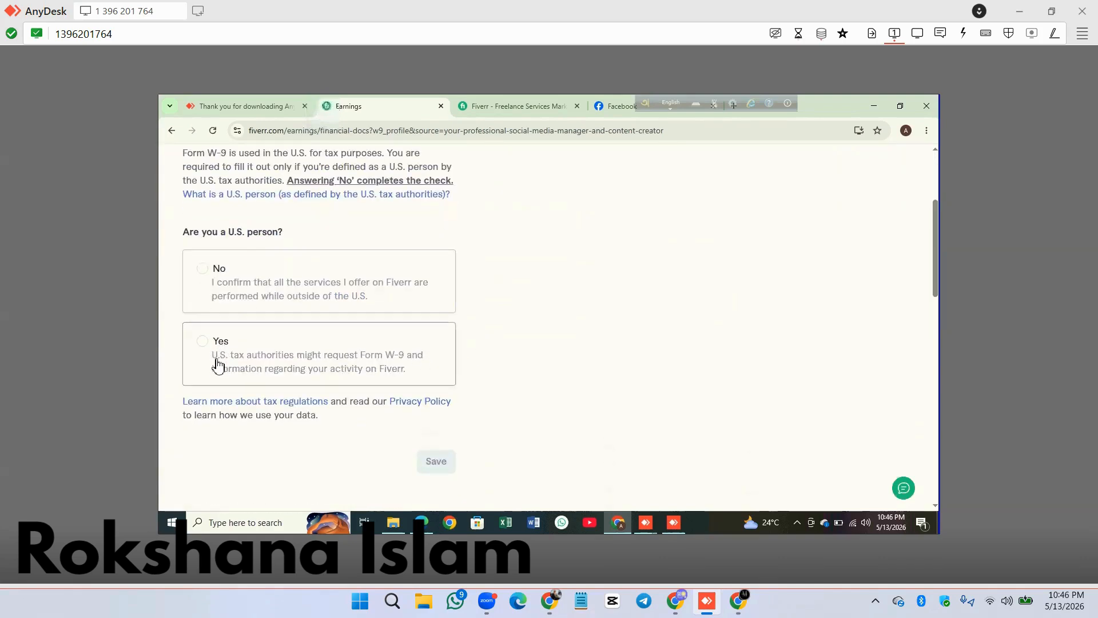
click(202, 268)
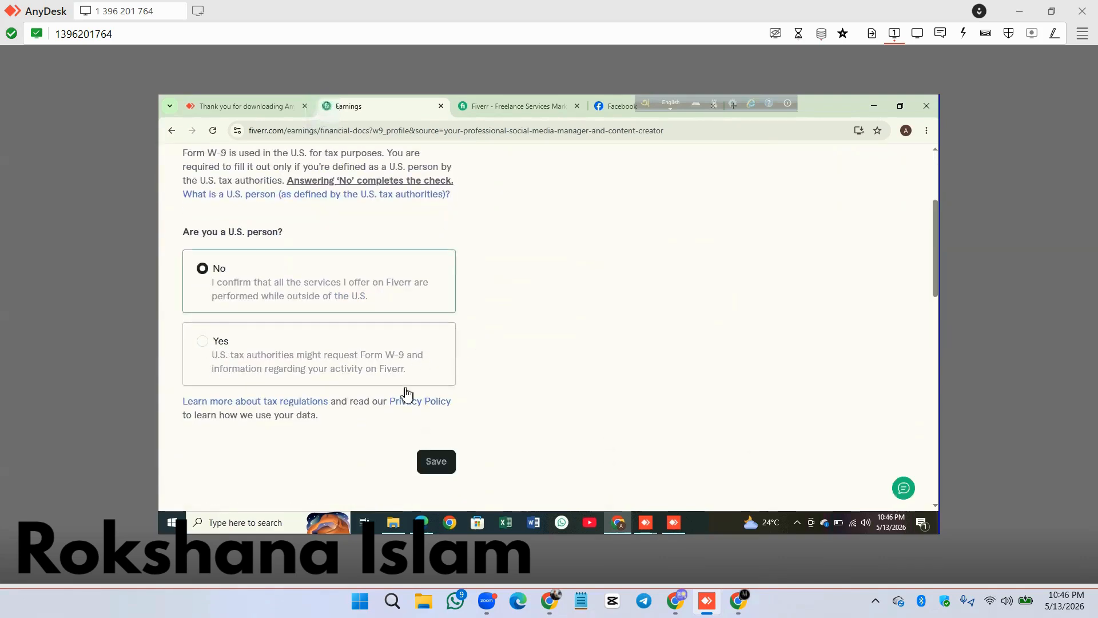
click(436, 462)
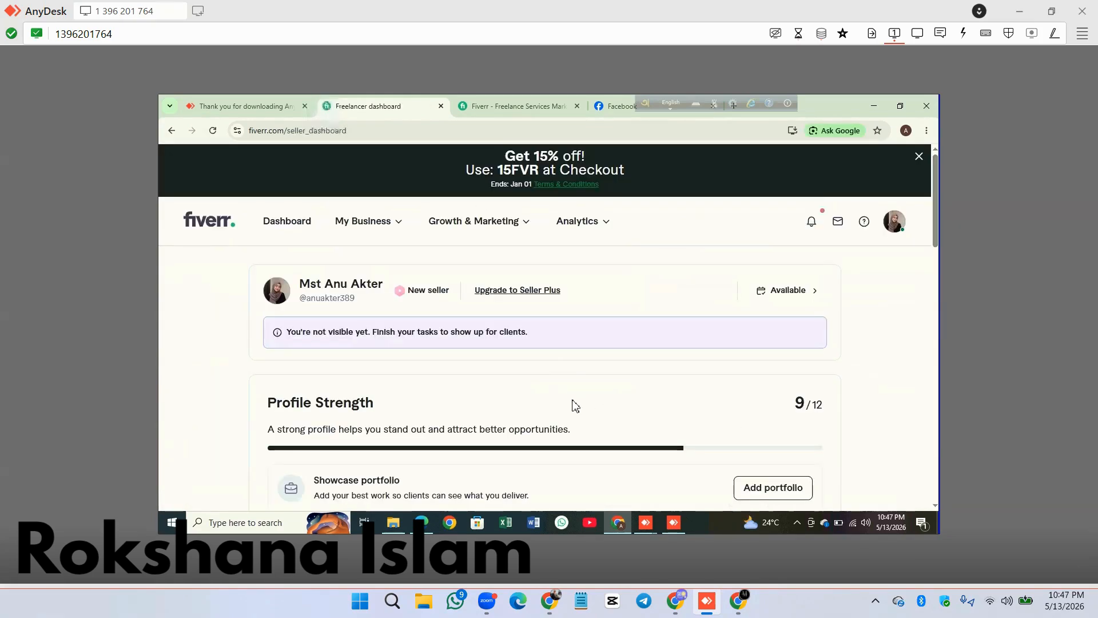
- Review the seller dashboard, then reload it with F5
scroll(573, 399, down, 6)
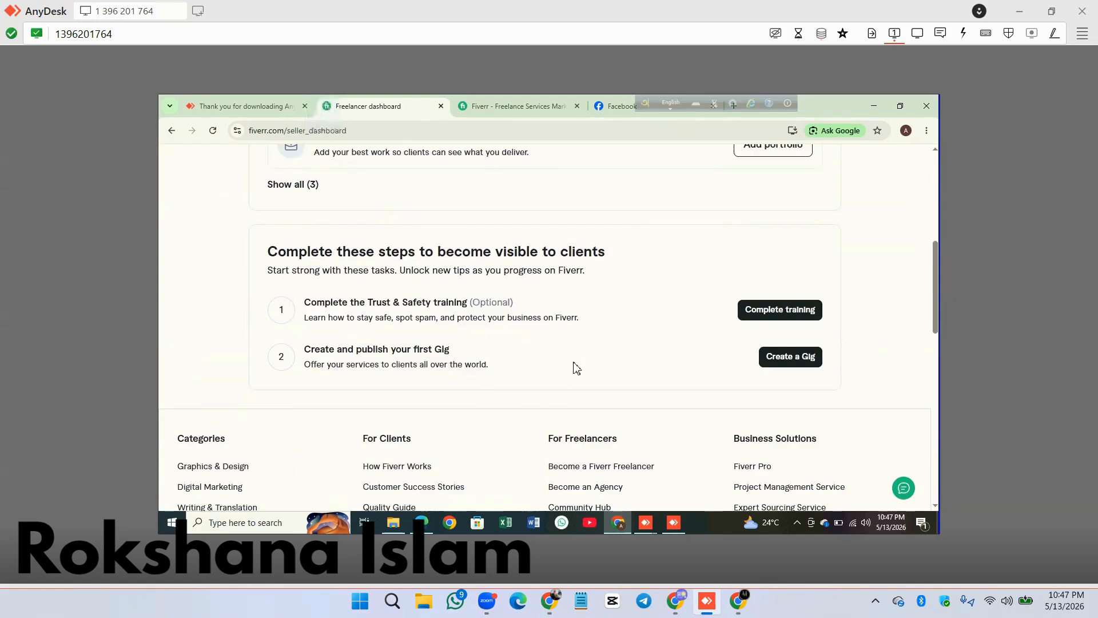
scroll(570, 378, up, 3)
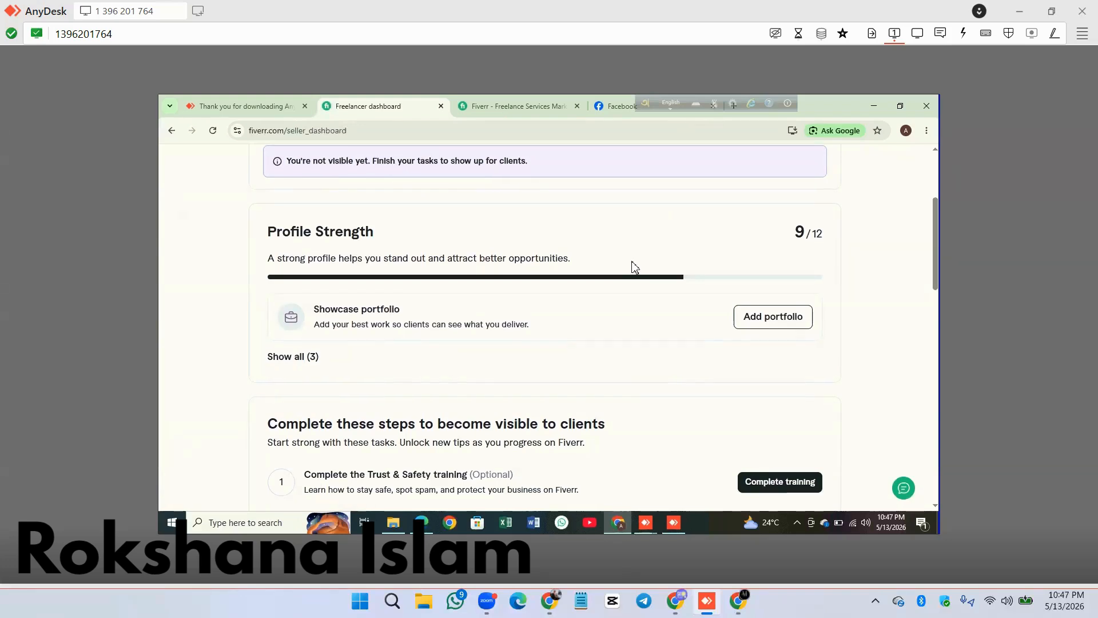
scroll(633, 265, up, 1)
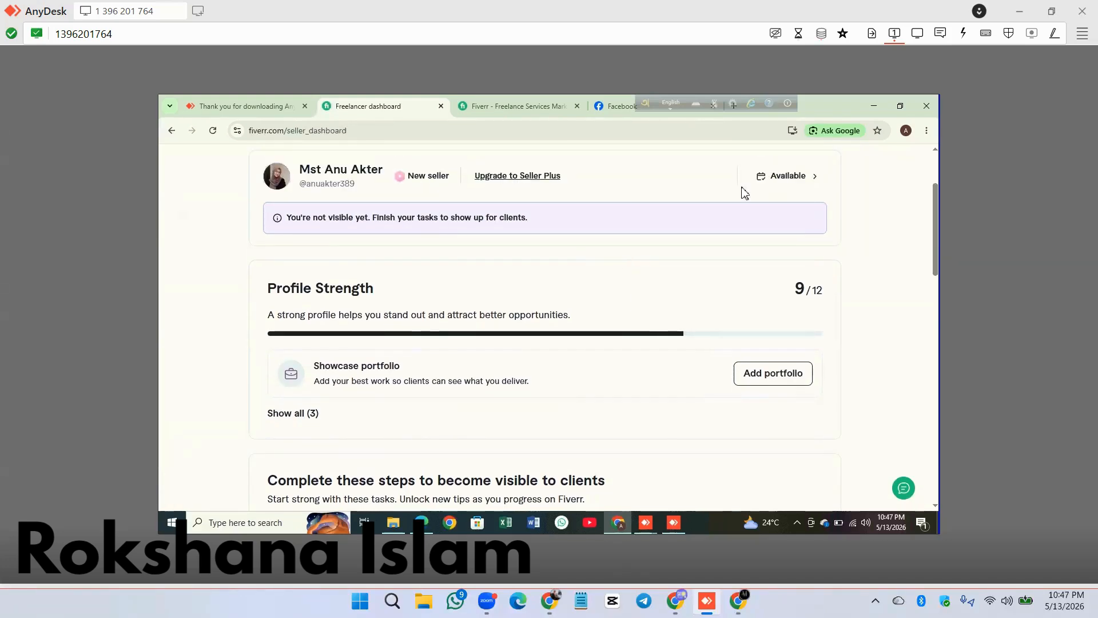
scroll(468, 347, up, 2)
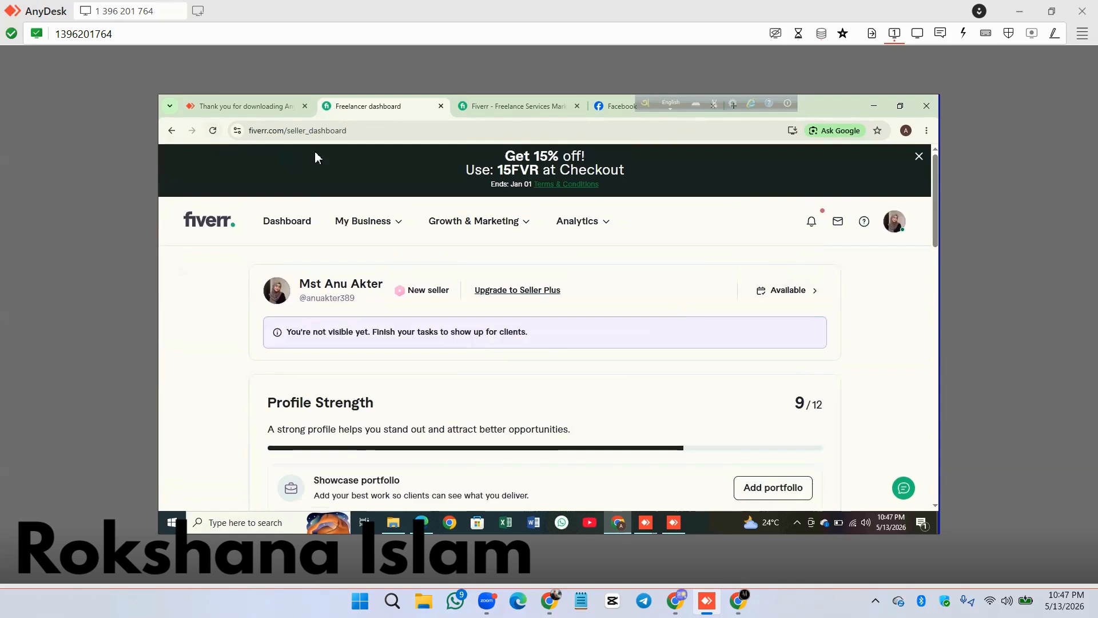
key(F5)
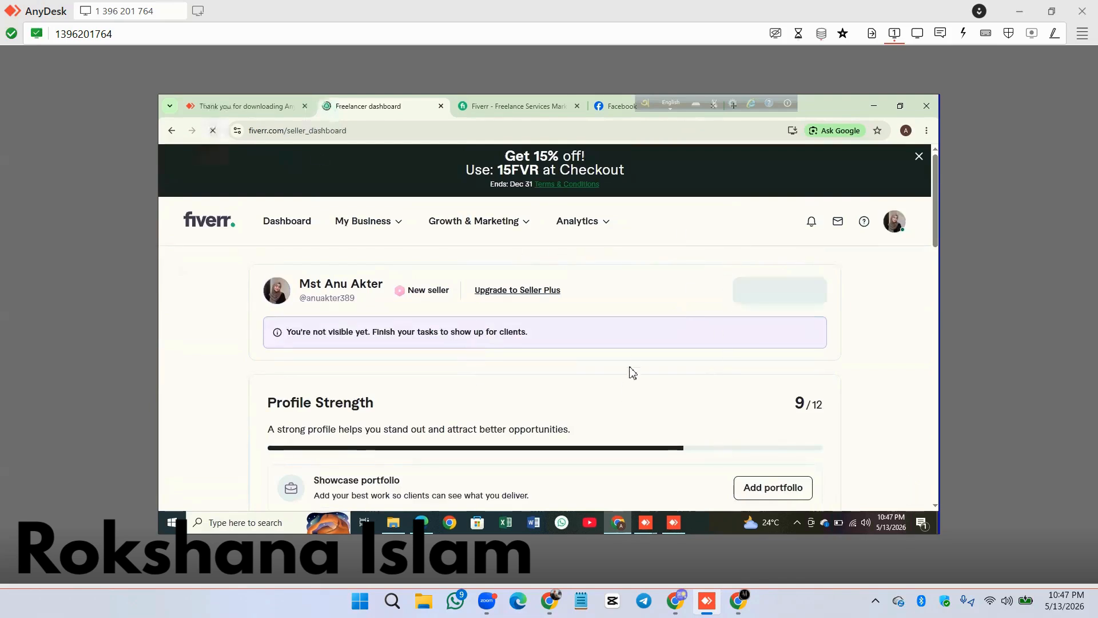
- Check and dismiss the notifications, then confirm profile strength 9/12 and the not-visible notice
click(814, 228)
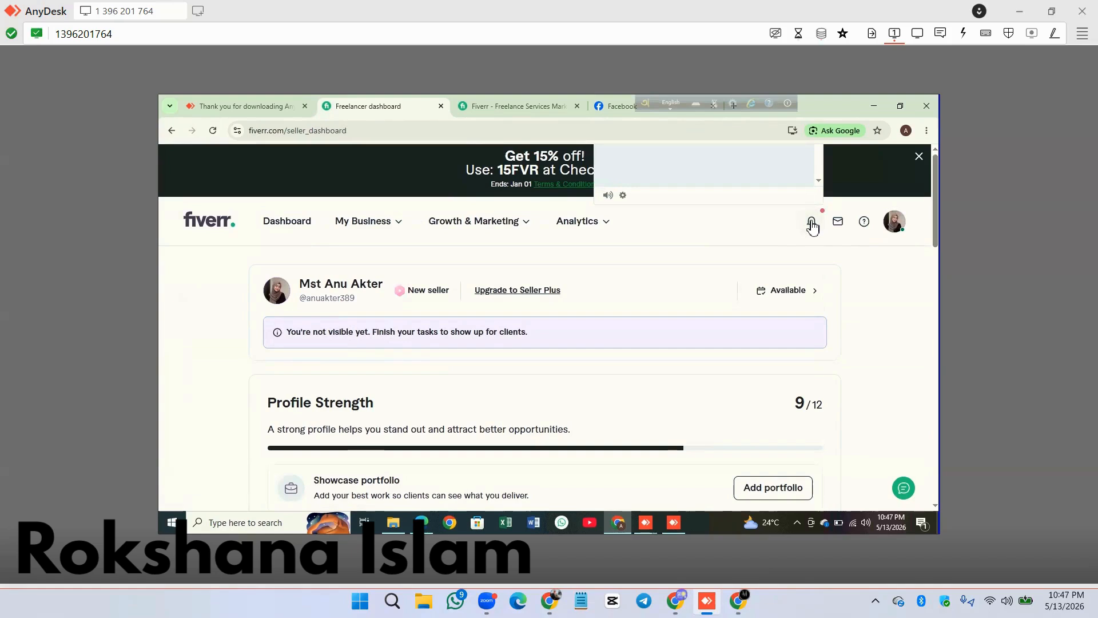
click(602, 445)
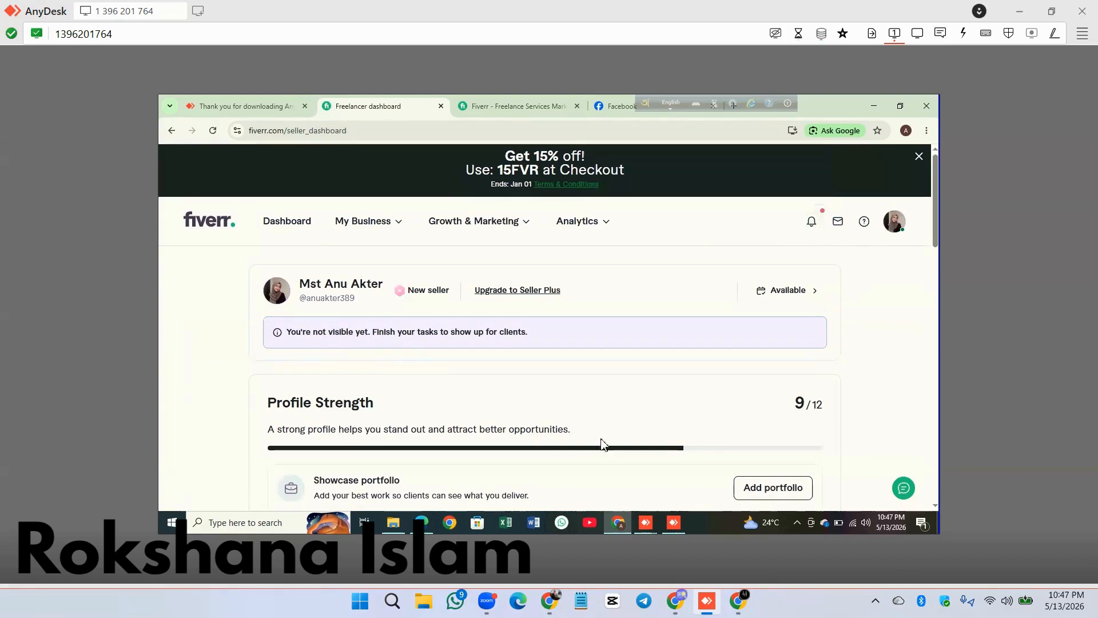
scroll(607, 411, down, 3)
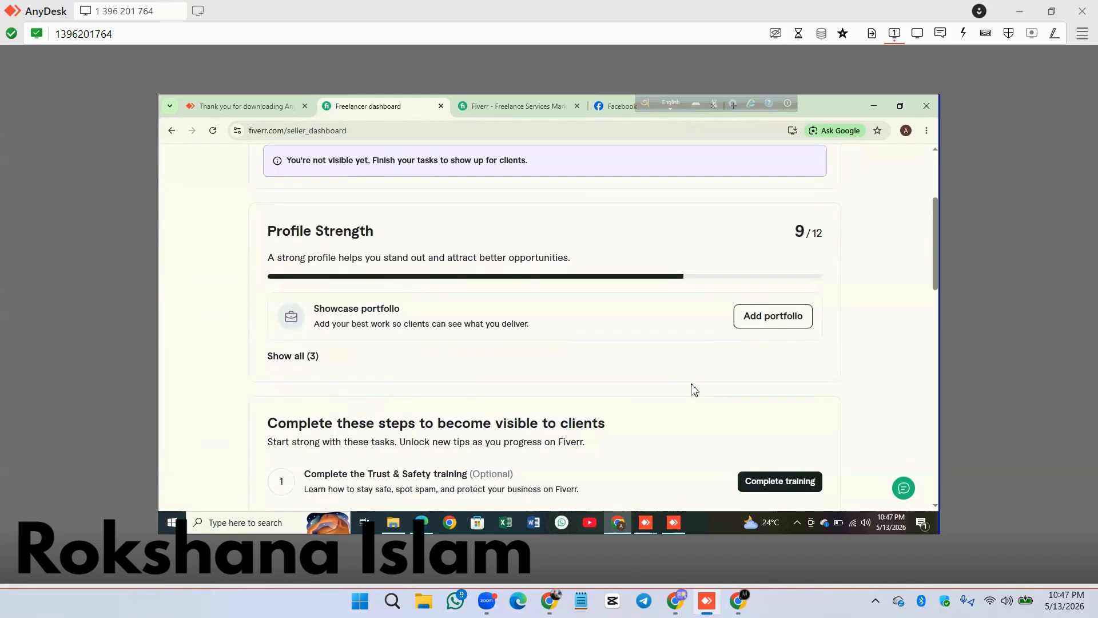
scroll(652, 370, down, 4)
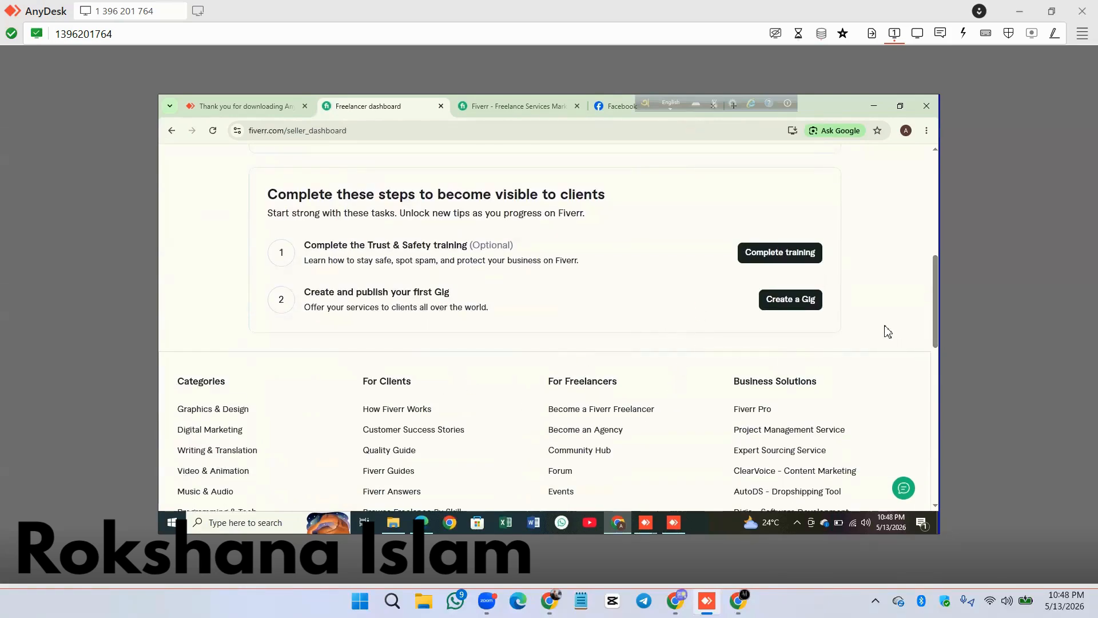
scroll(887, 327, up, 1)
scroll(888, 327, up, 4)
scroll(869, 318, up, 3)
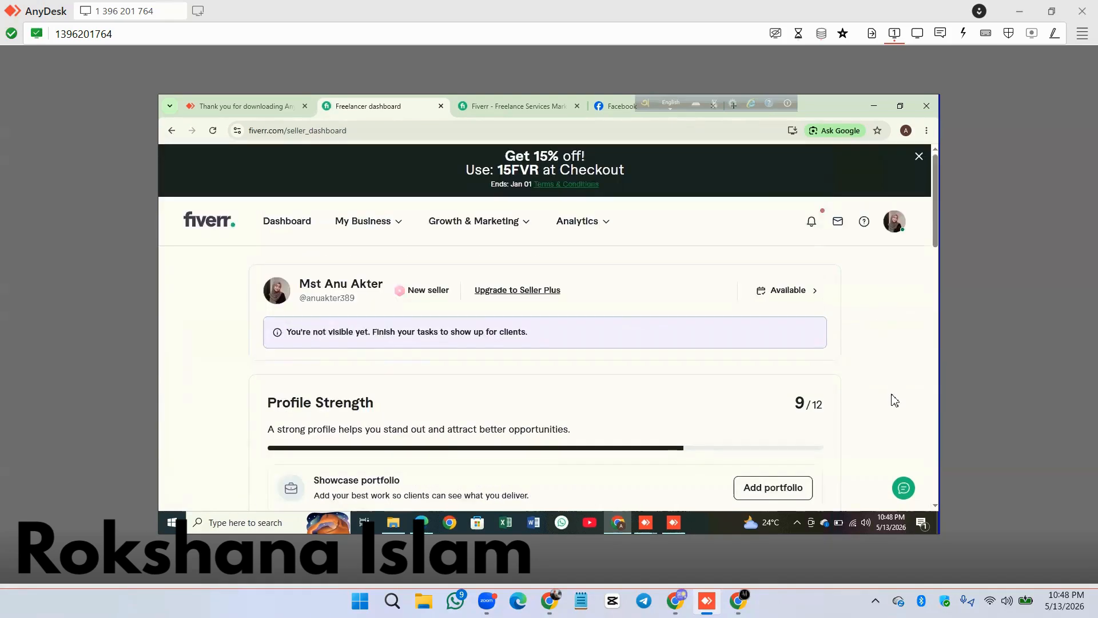
- Return to the seller dashboard via the avatar menu, then go to My Business > Gigs
click(895, 224)
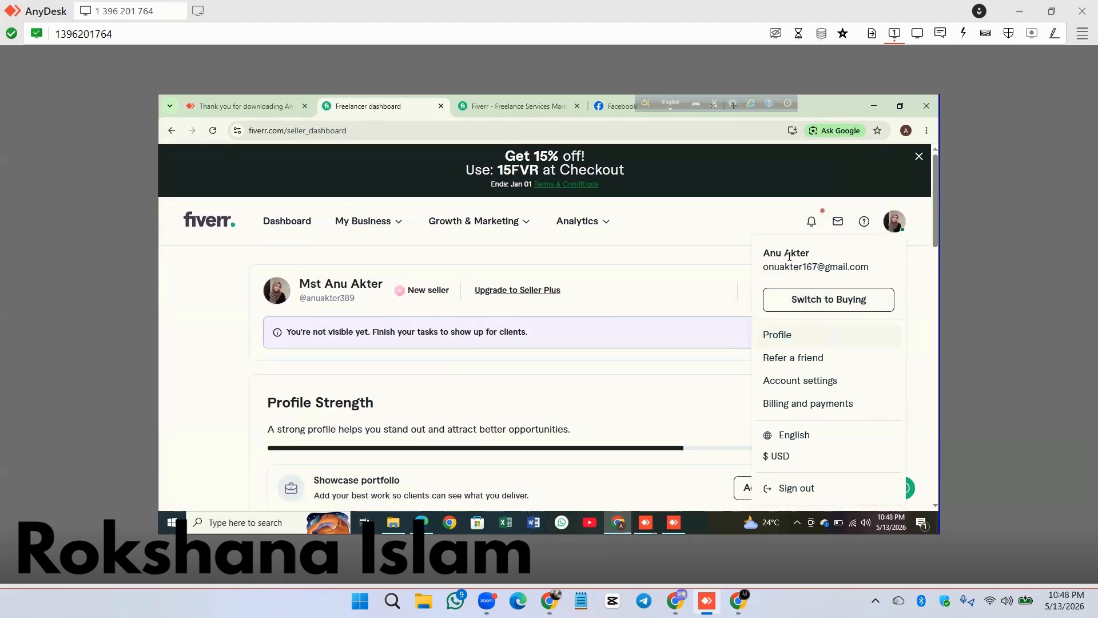
click(287, 223)
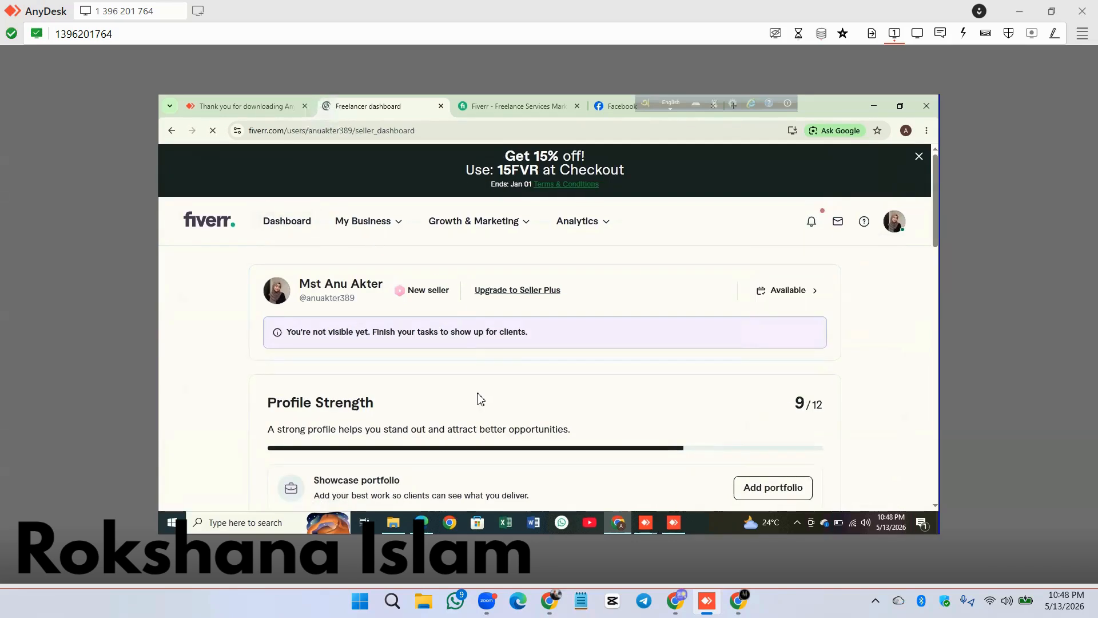
scroll(522, 415, down, 2)
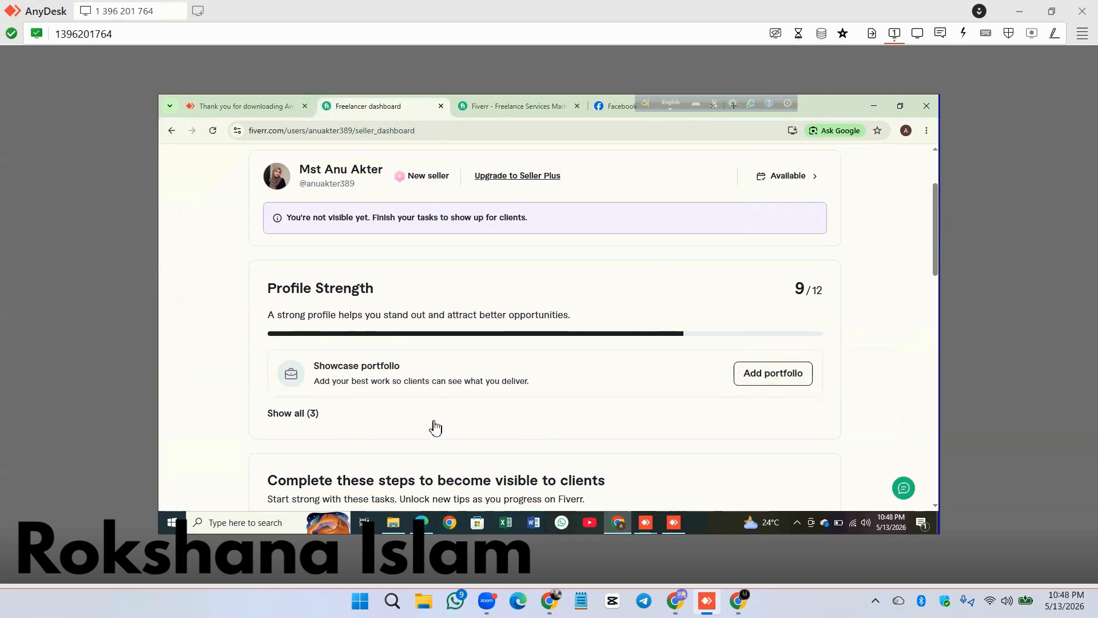
scroll(434, 428, down, 4)
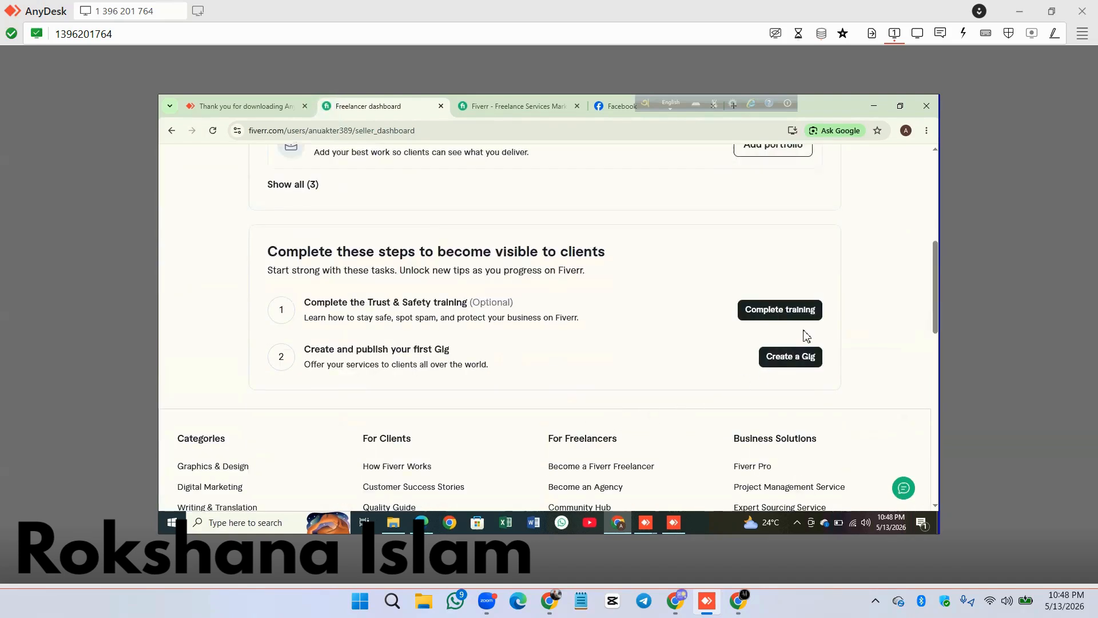
scroll(568, 405, up, 6)
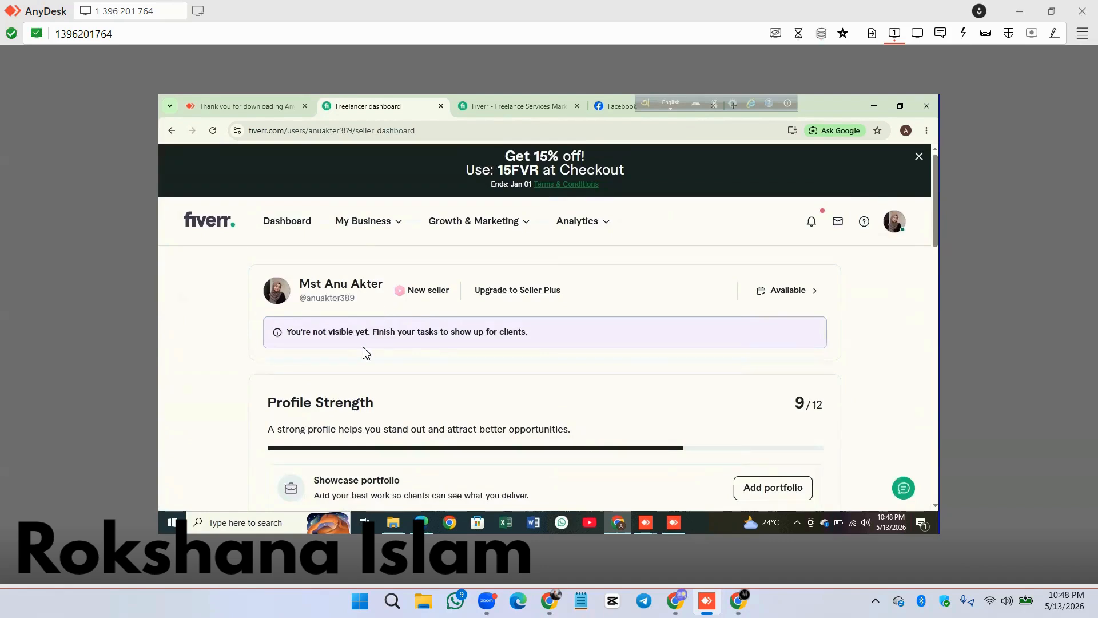
click(368, 228)
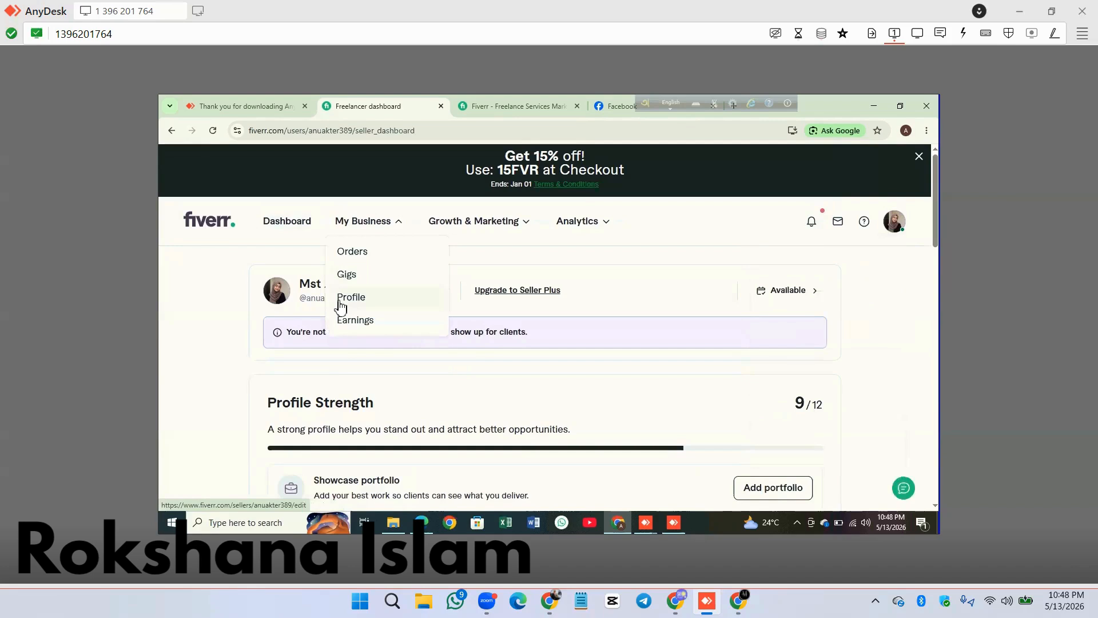
click(368, 274)
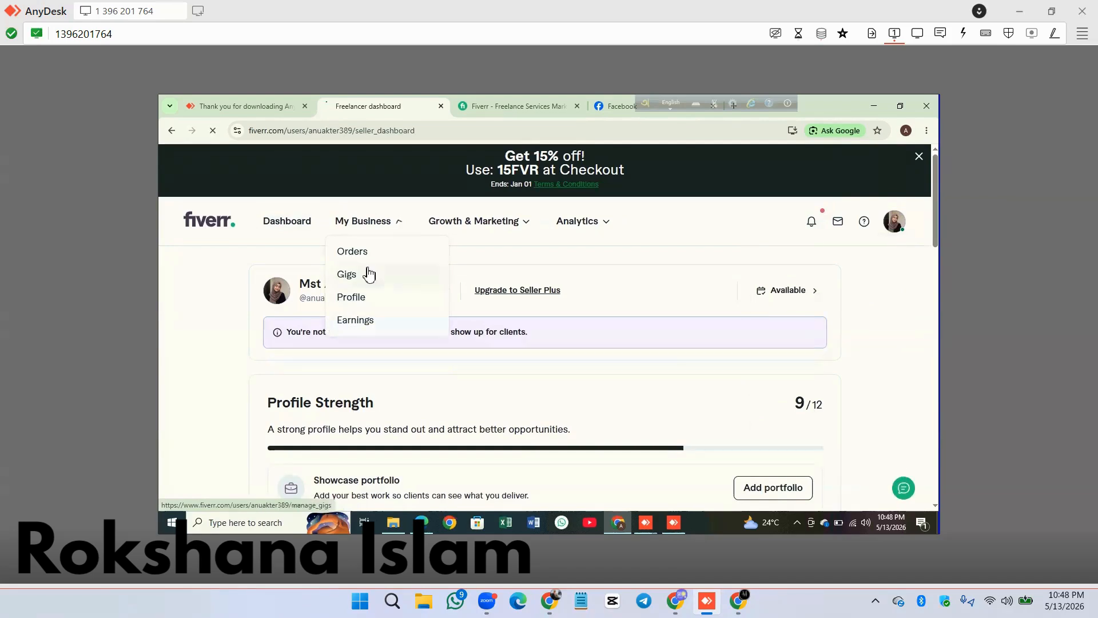